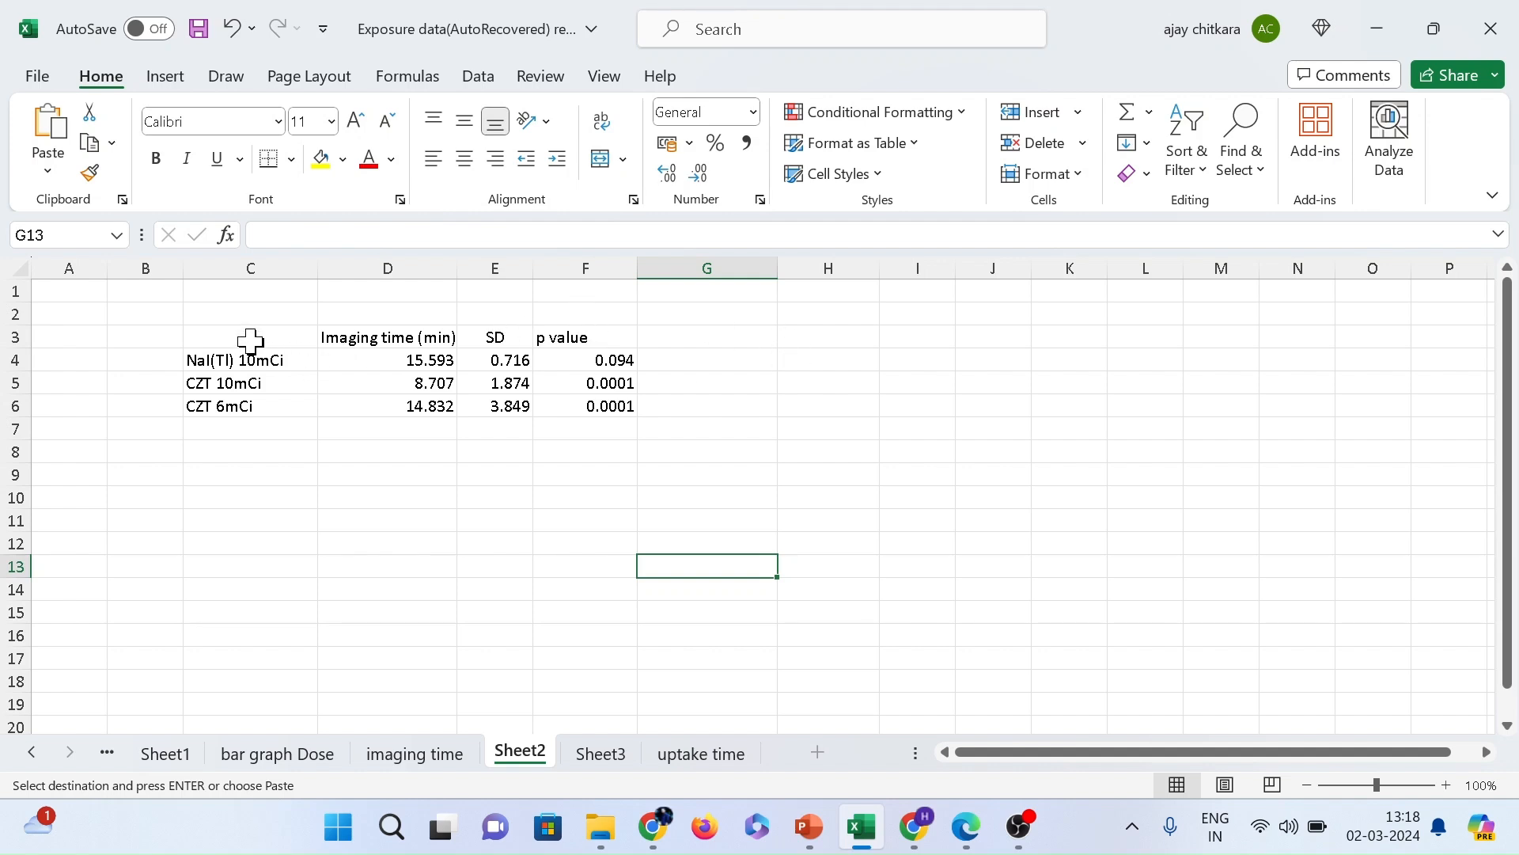
- Create a column chart from C3:D6 on Sheet2 and place it to the right of the data table
{"action": "left_click_drag", "start_coordinate": [251, 340], "coordinate": [394, 405]}
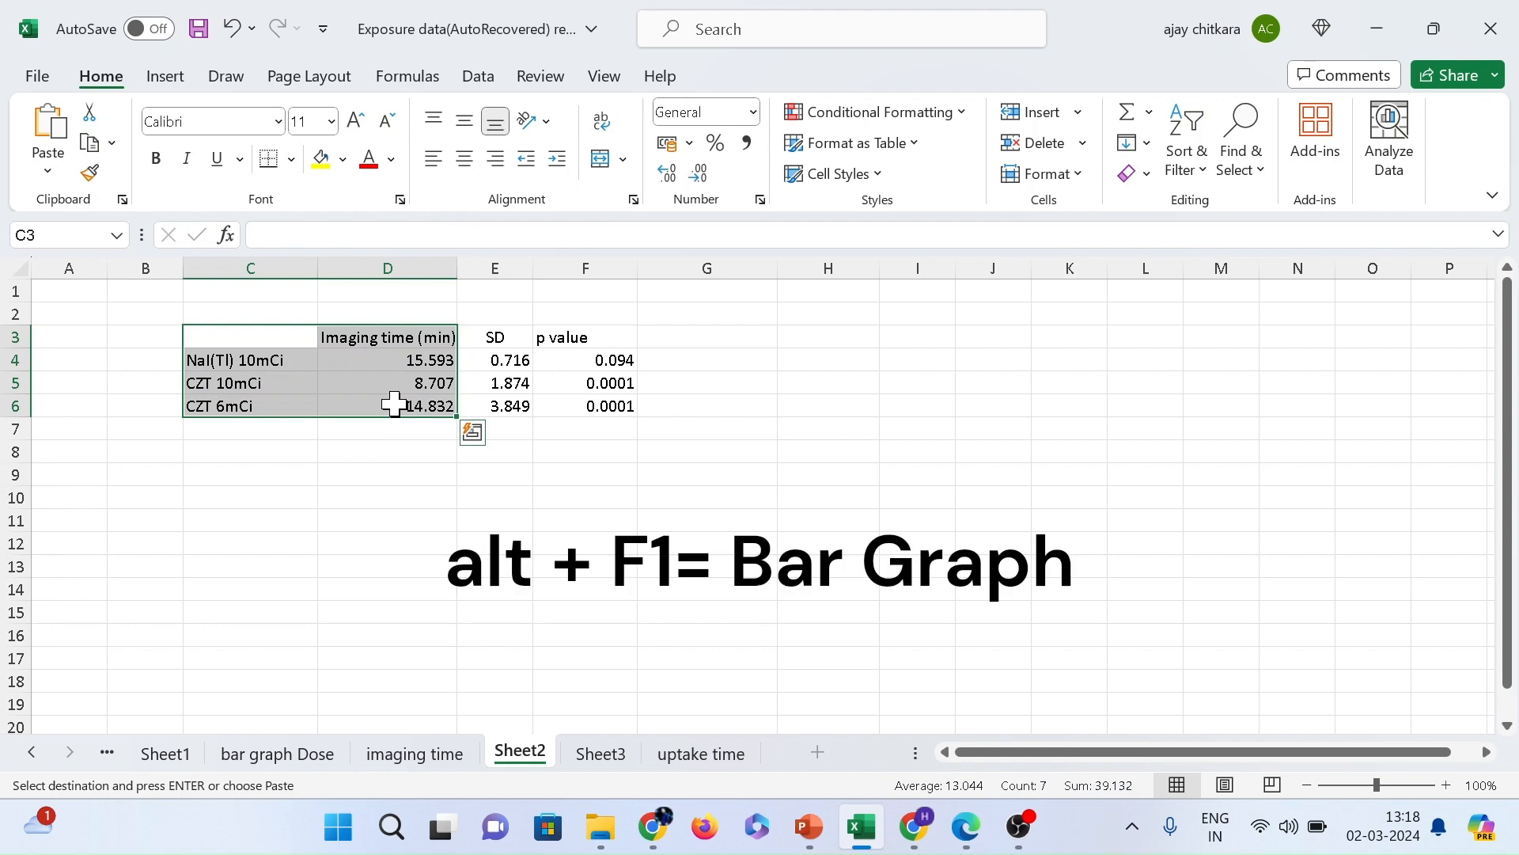
{"action": "key", "text": "alt+F1"}
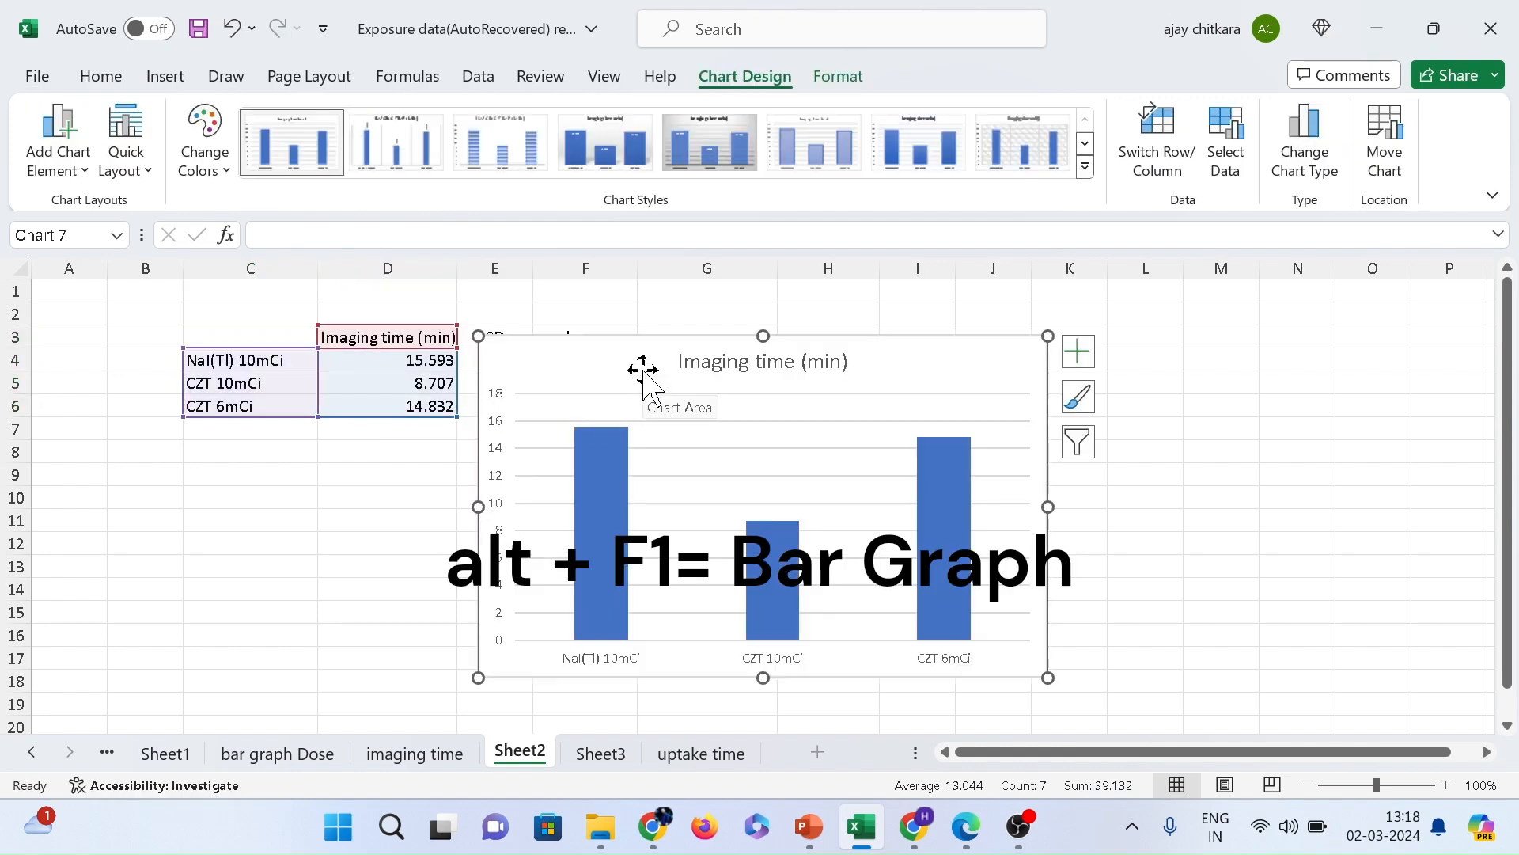
{"action": "left_click_drag", "start_coordinate": [642, 369], "coordinate": [975, 359]}
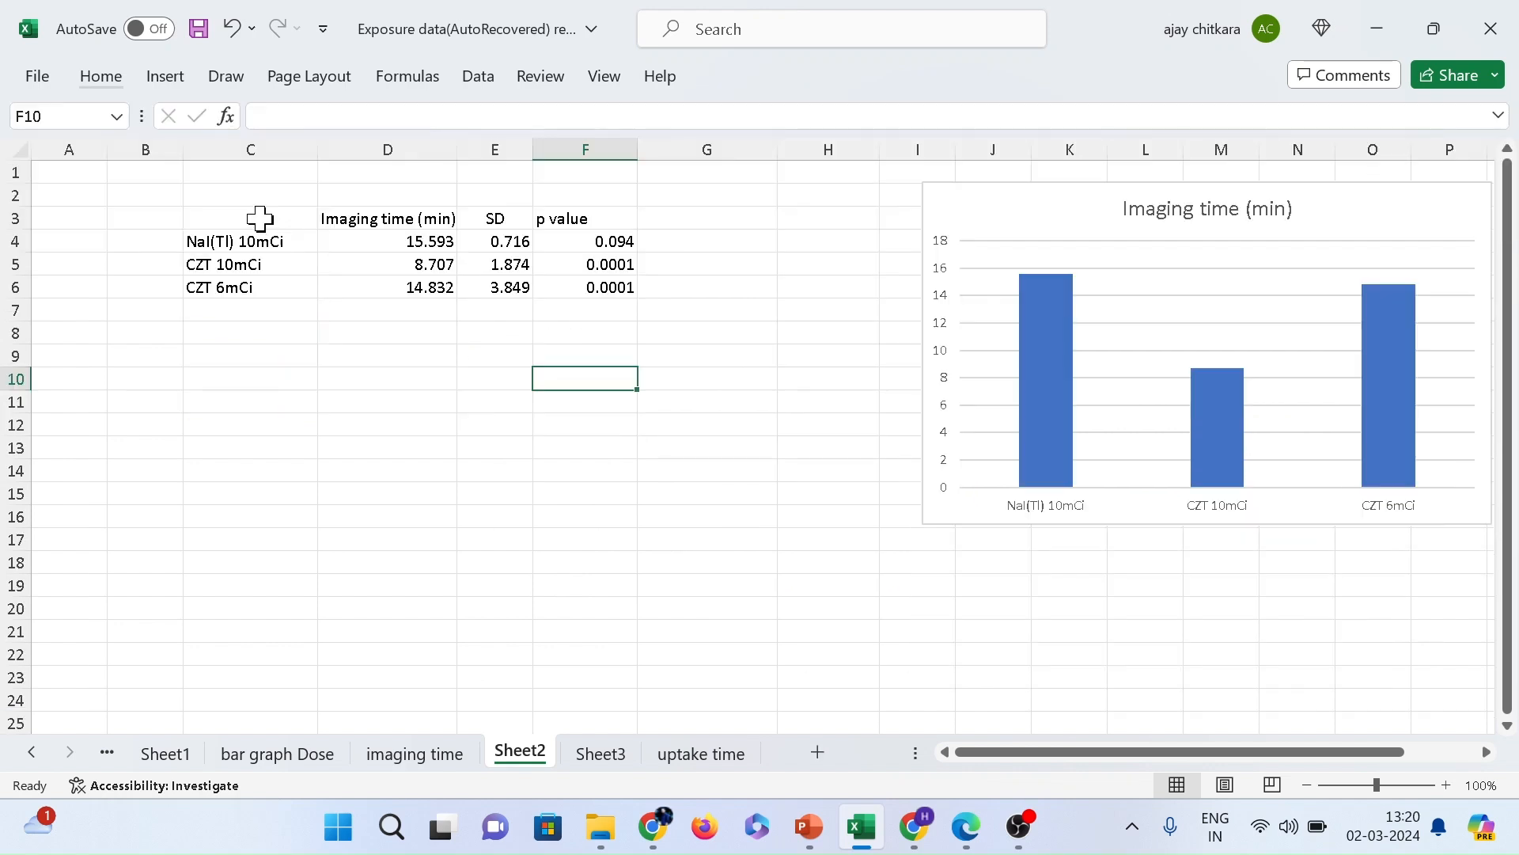
- Create a second column chart from C3:D6 and place it below the data table
{"action": "left_click_drag", "start_coordinate": [260, 218], "coordinate": [370, 291]}
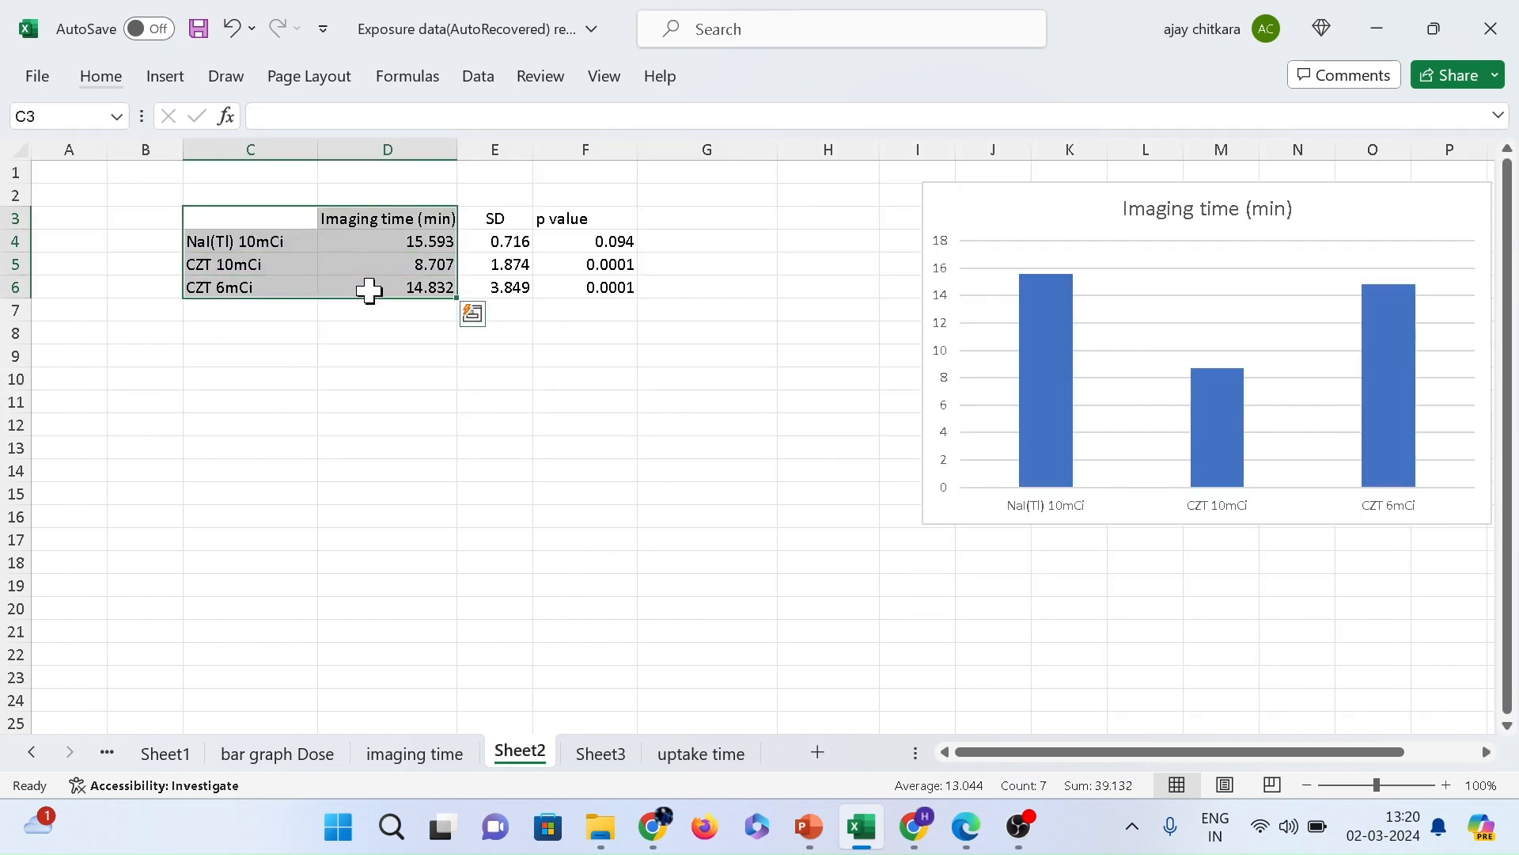
{"action": "key", "text": "alt+F1"}
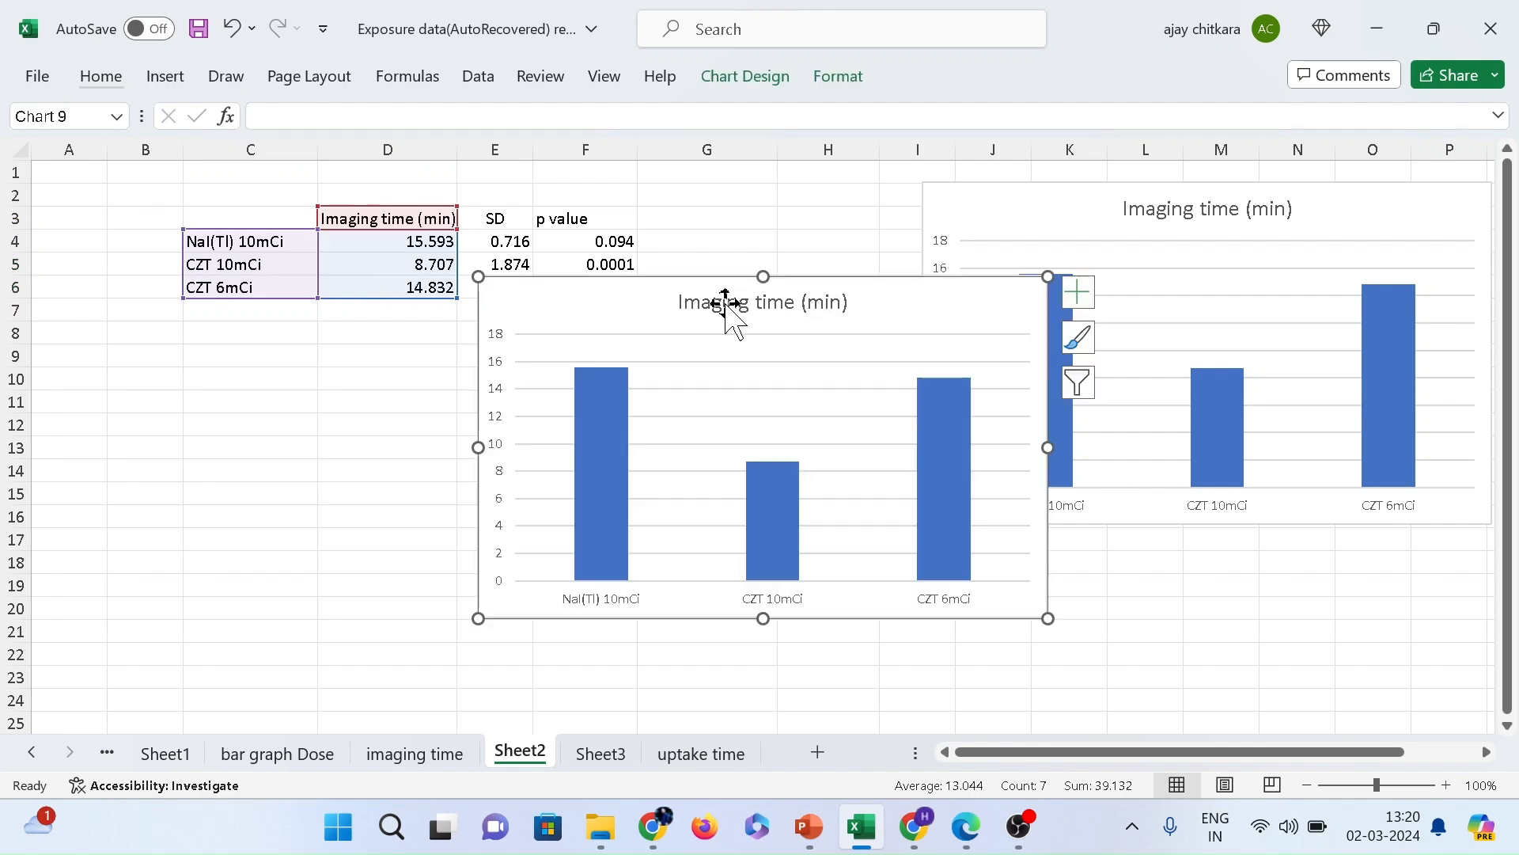
{"action": "left_click", "coordinate": [705, 302]}
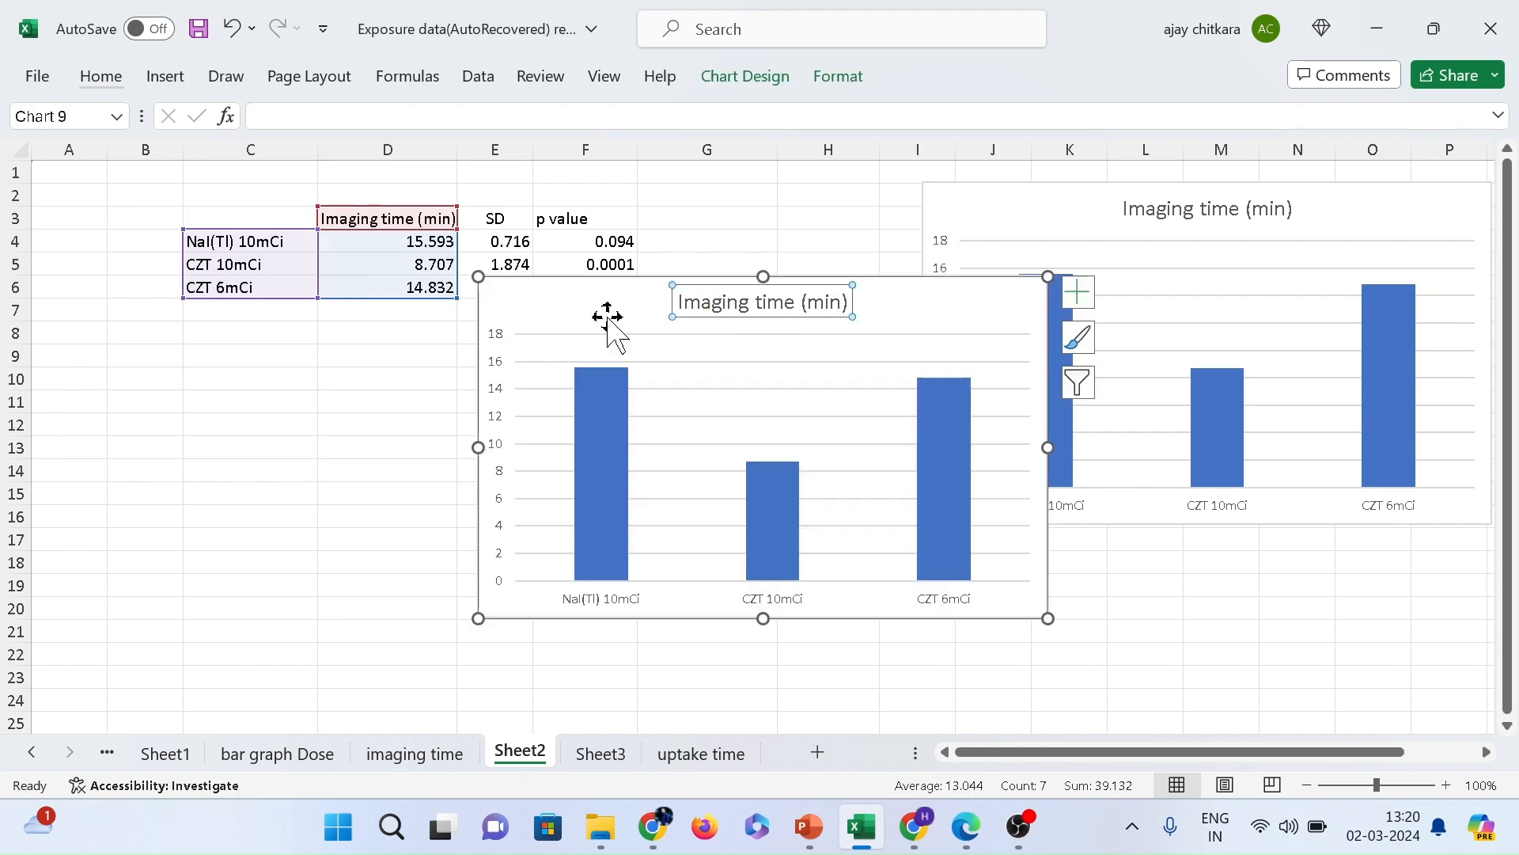
{"action": "left_click_drag", "start_coordinate": [601, 317], "coordinate": [345, 389]}
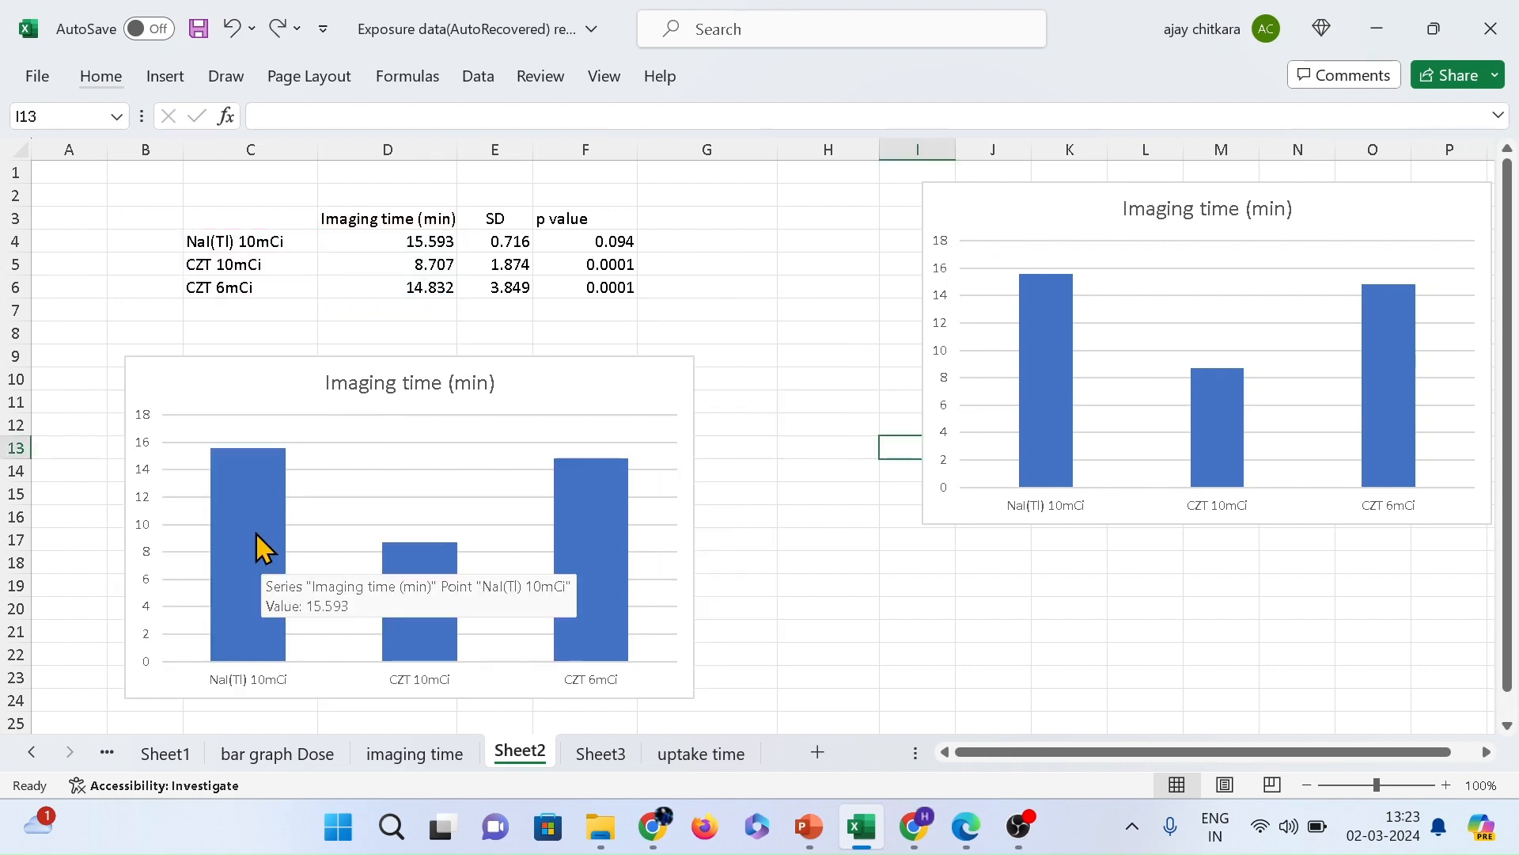
- Set the gap width of the lower chart's bars to 114% and remove their fill
{"action": "double_click", "coordinate": [255, 532]}
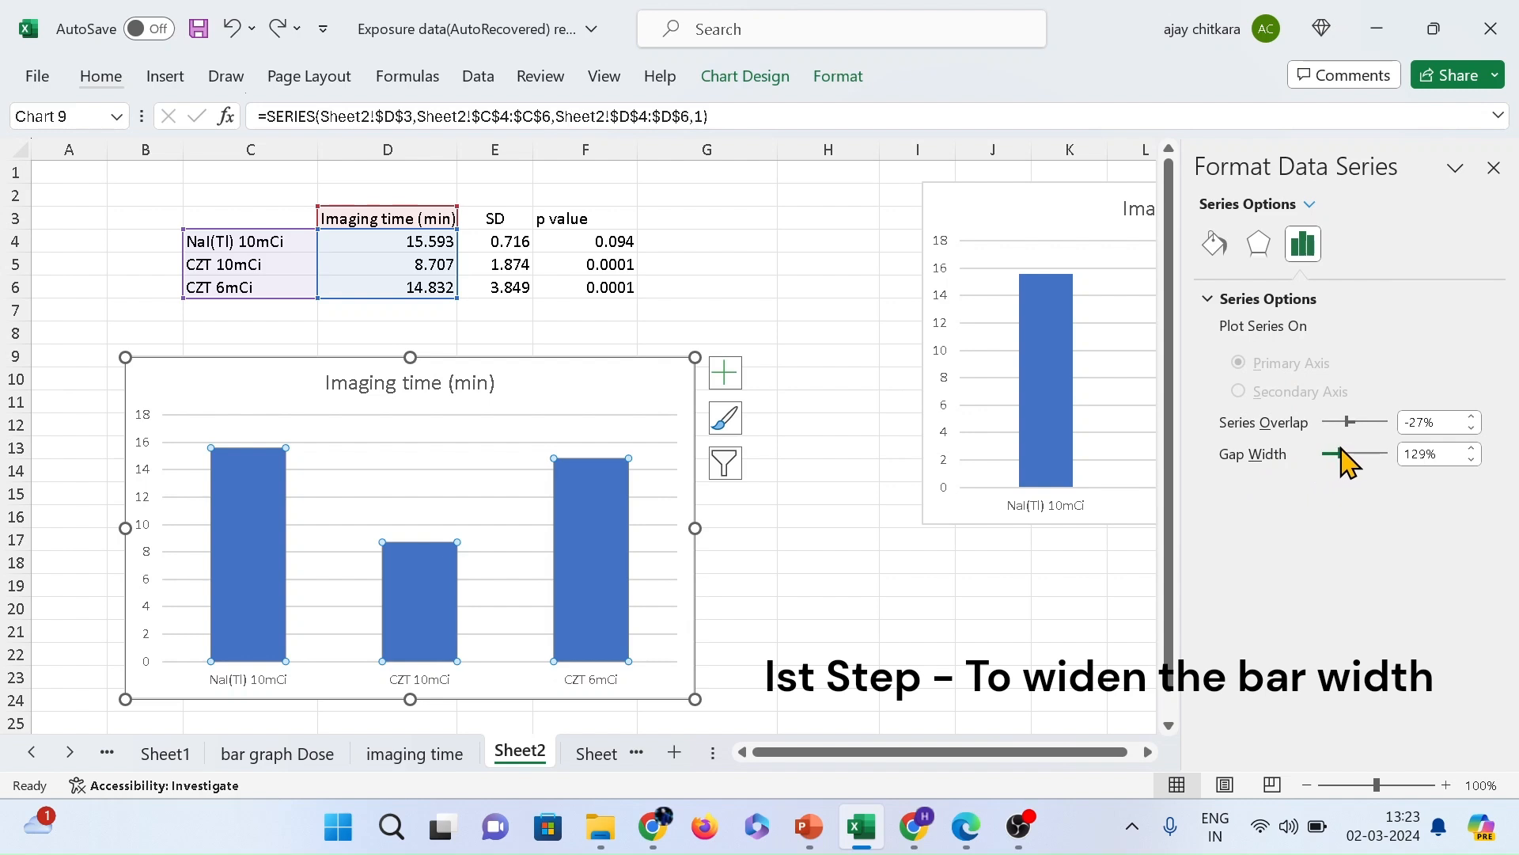
{"action": "left_click_drag", "start_coordinate": [1343, 457], "coordinate": [1338, 453]}
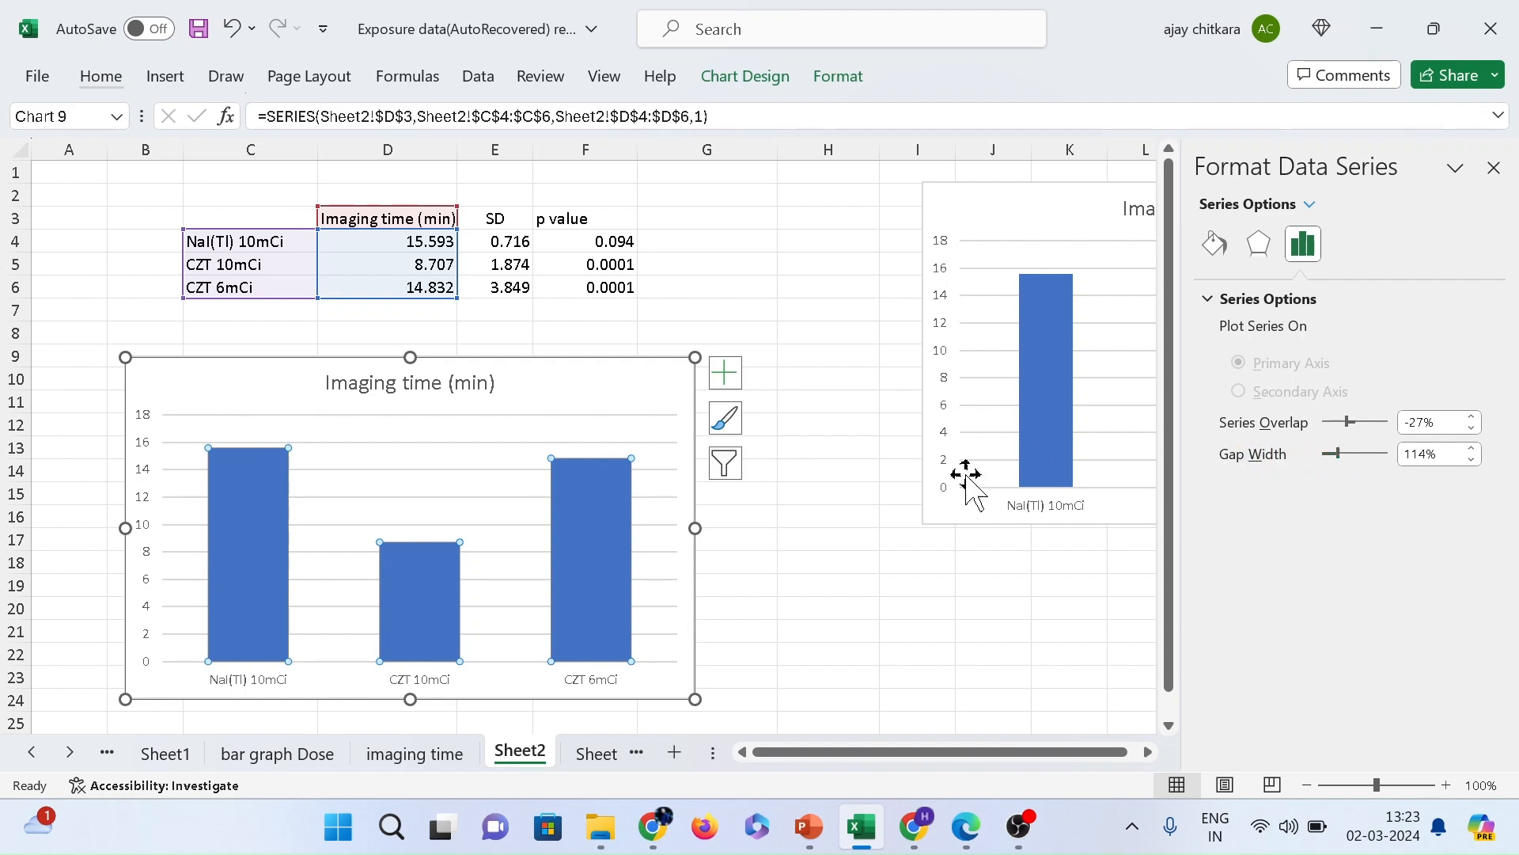
{"action": "left_click", "coordinate": [1215, 252]}
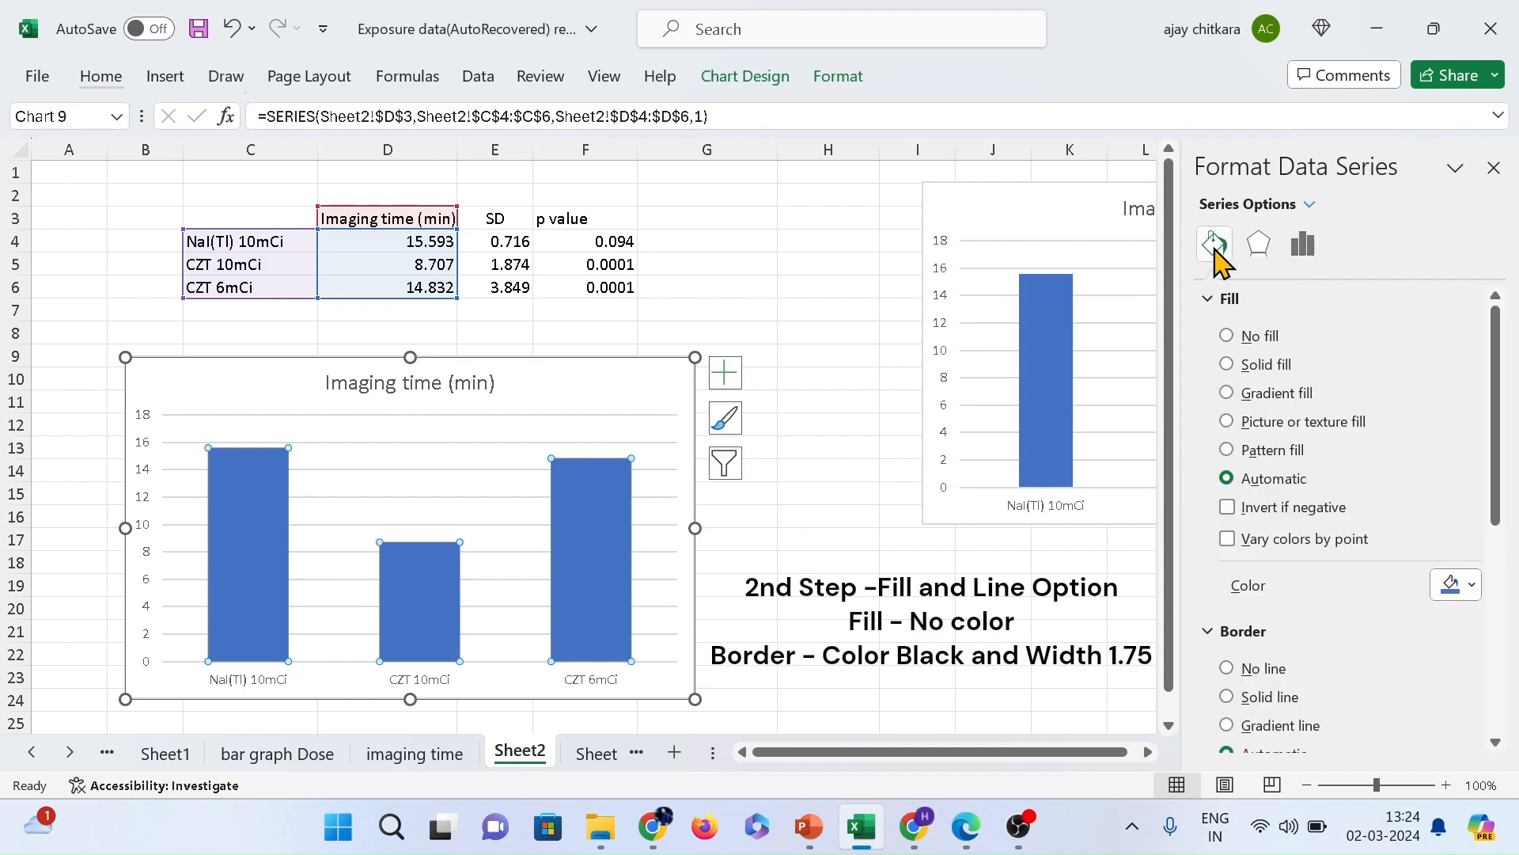
{"action": "left_click", "coordinate": [1227, 337]}
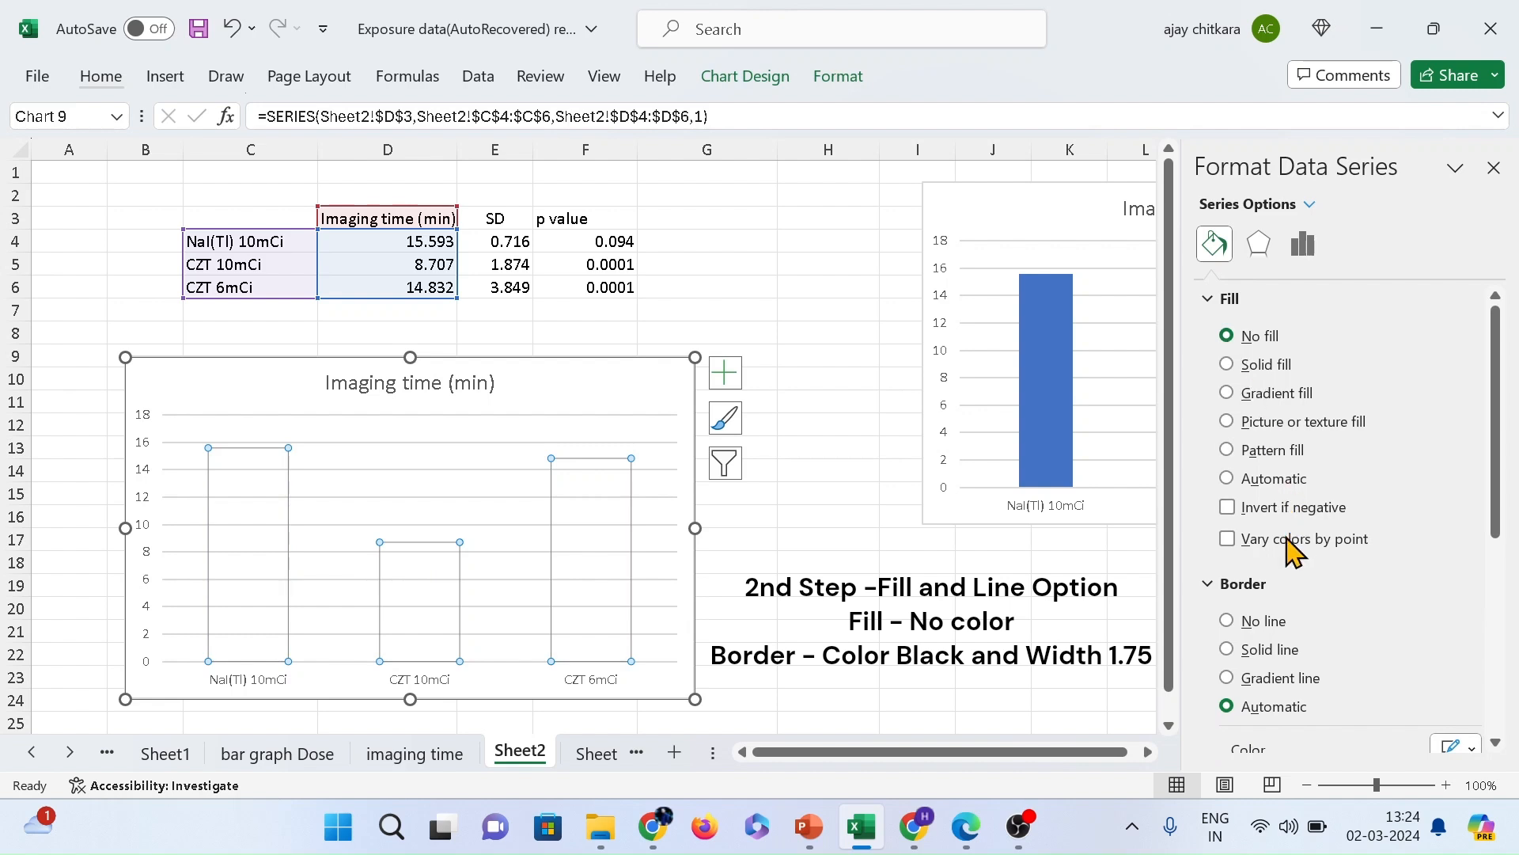
- Give the lower chart's bars a solid black border 1.75 pt wide
{"action": "scroll", "coordinate": [1336, 604], "scroll_direction": "down", "scroll_amount": 1}
{"action": "scroll", "coordinate": [1337, 605], "scroll_direction": "down", "scroll_amount": 3}
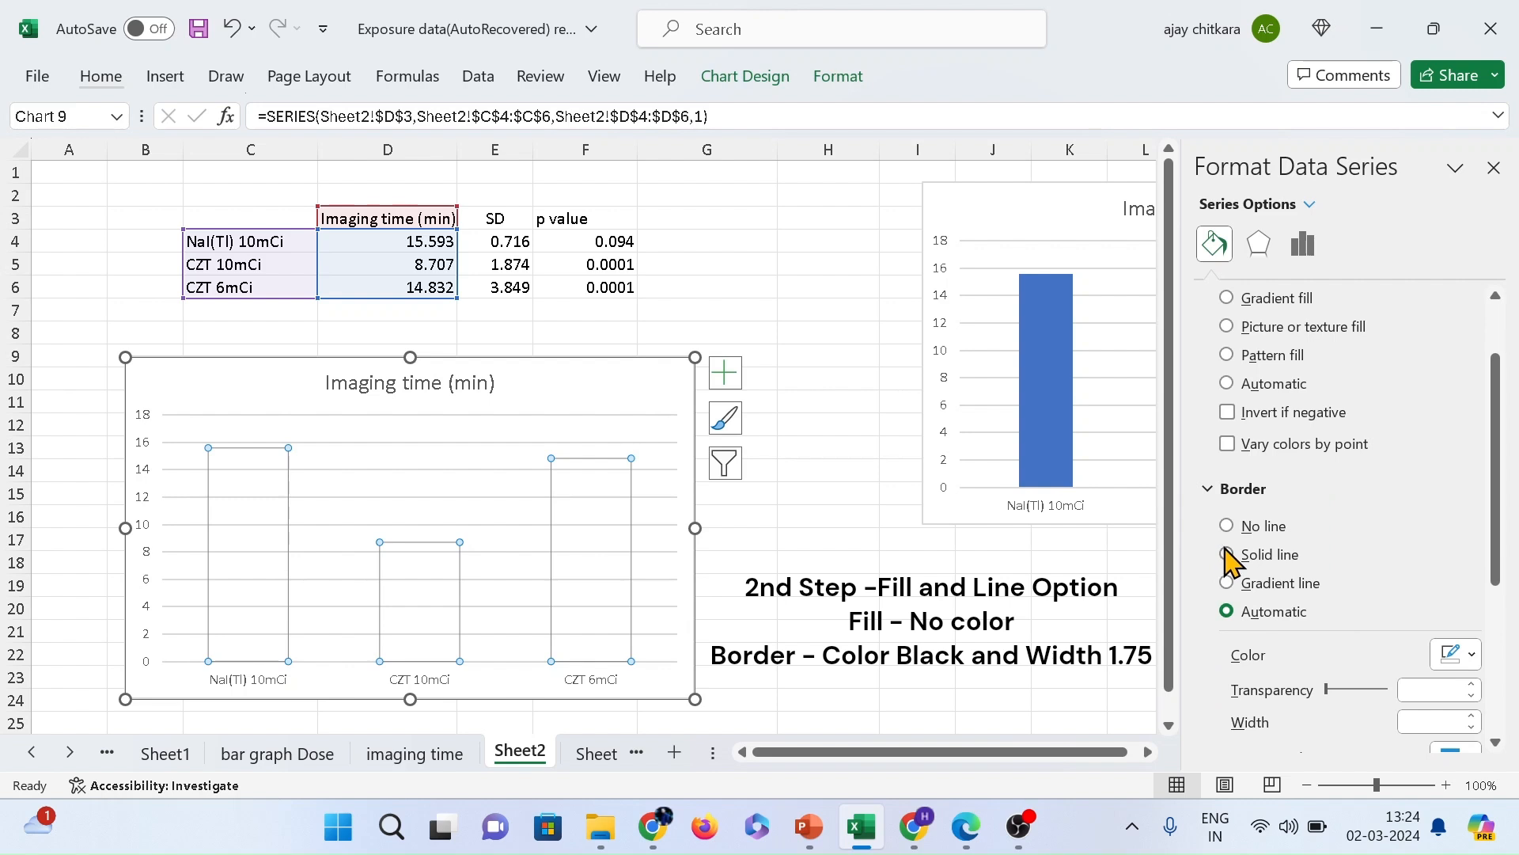
{"action": "left_click", "coordinate": [1226, 554]}
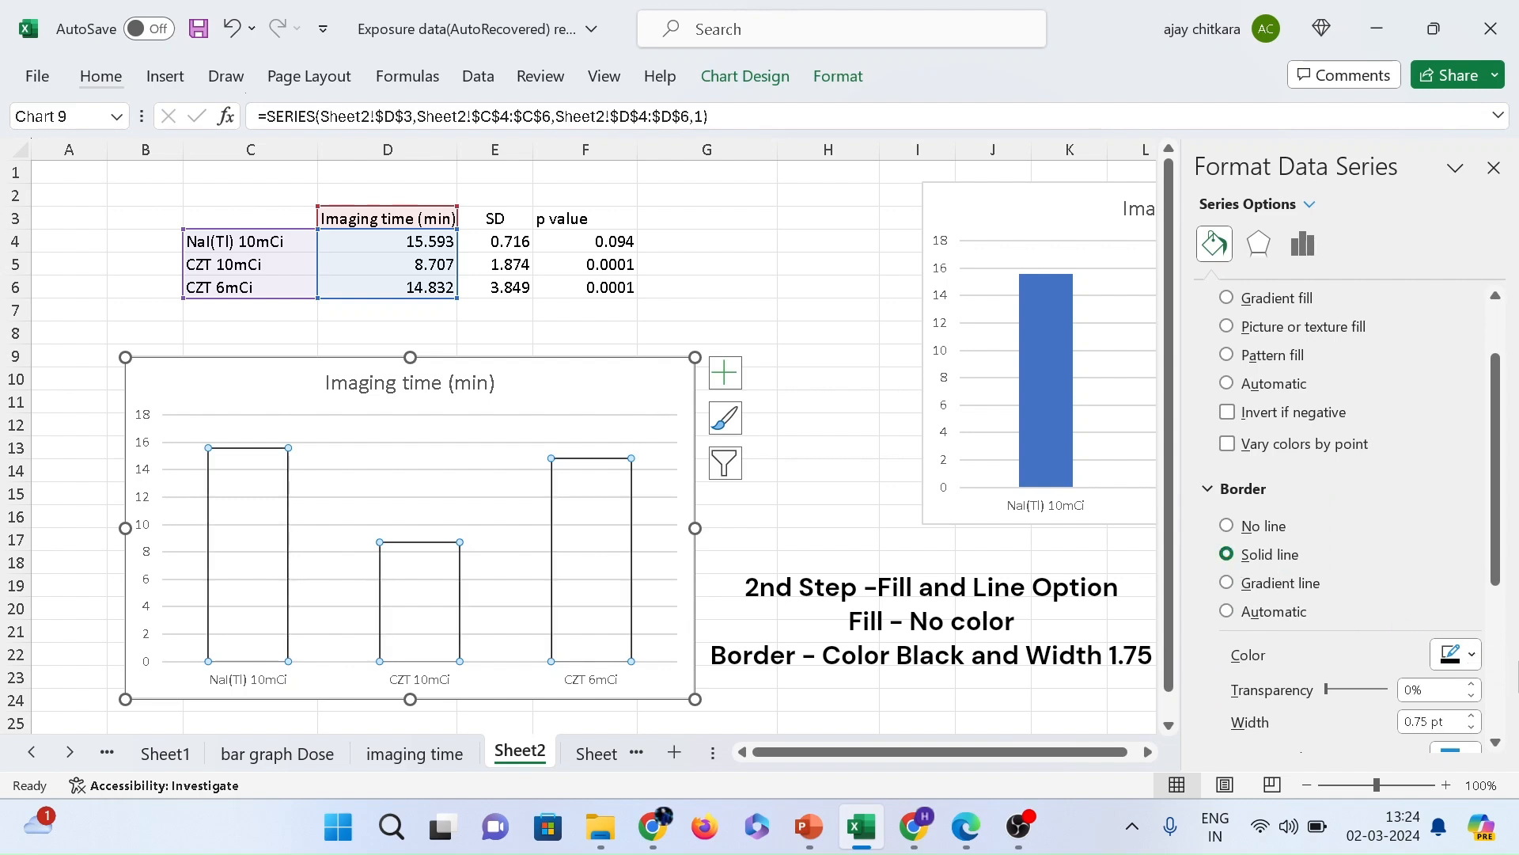
{"action": "left_click", "coordinate": [1470, 655]}
{"action": "left_click", "coordinate": [1344, 428]}
{"action": "left_click_drag", "start_coordinate": [1502, 463], "coordinate": [1501, 530]}
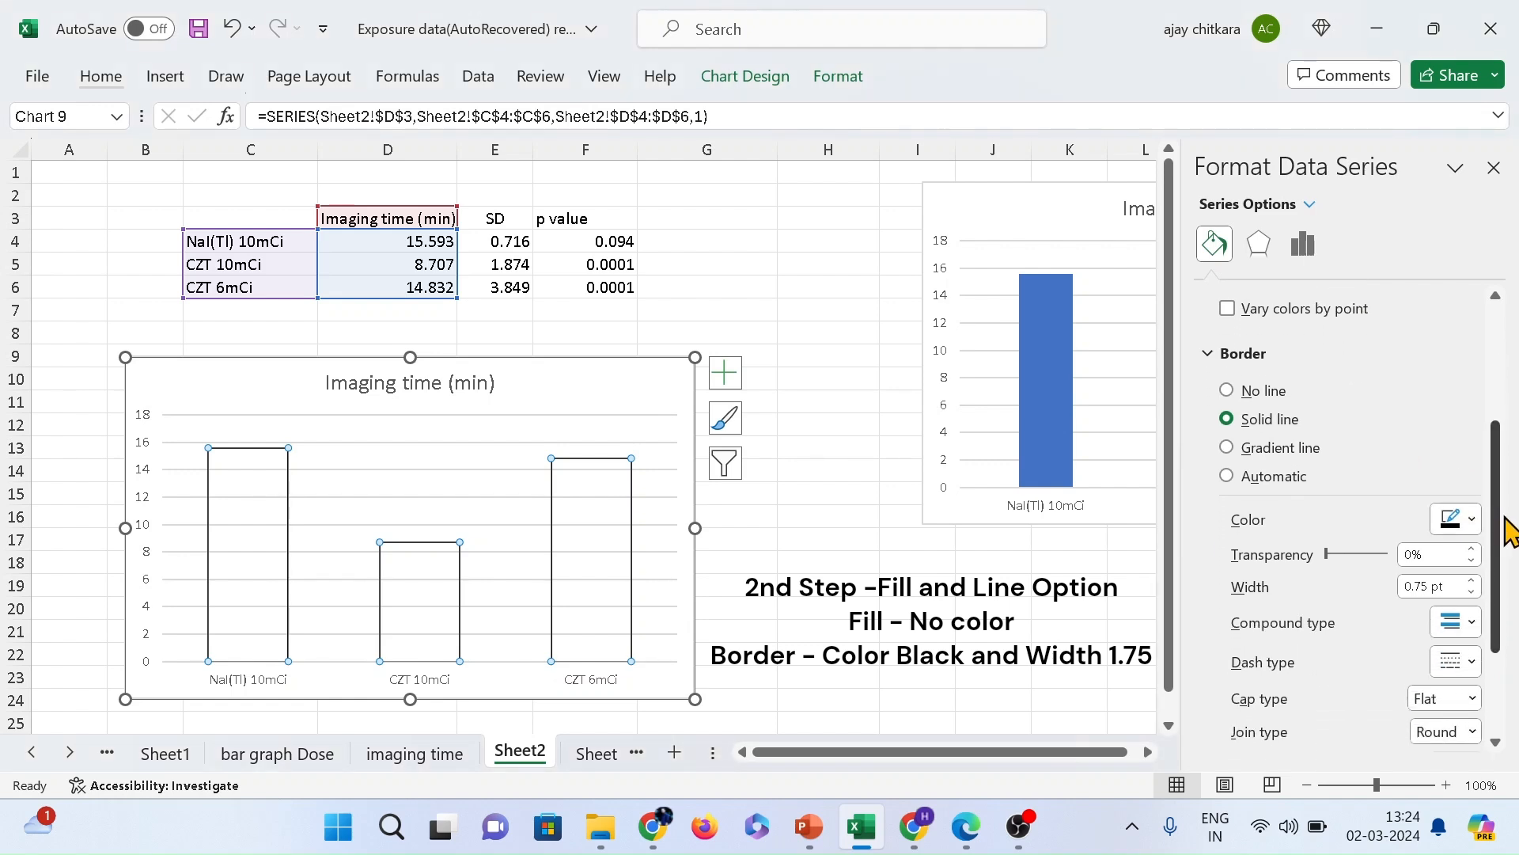
{"action": "left_click", "coordinate": [1472, 580]}
{"action": "left_click", "coordinate": [1472, 580]}
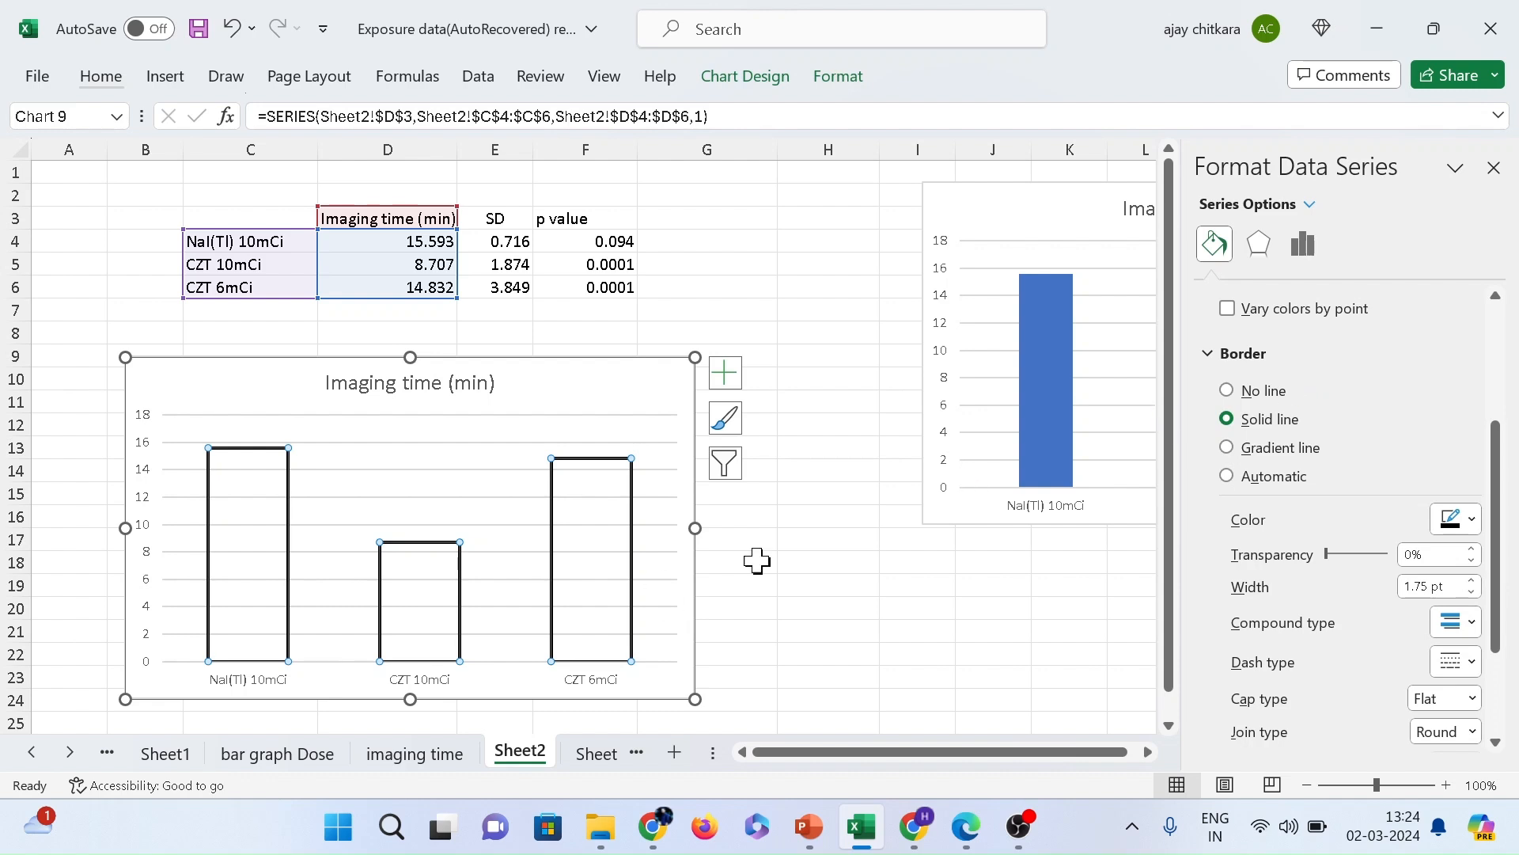
{"action": "mouse_move", "coordinate": [586, 559]}
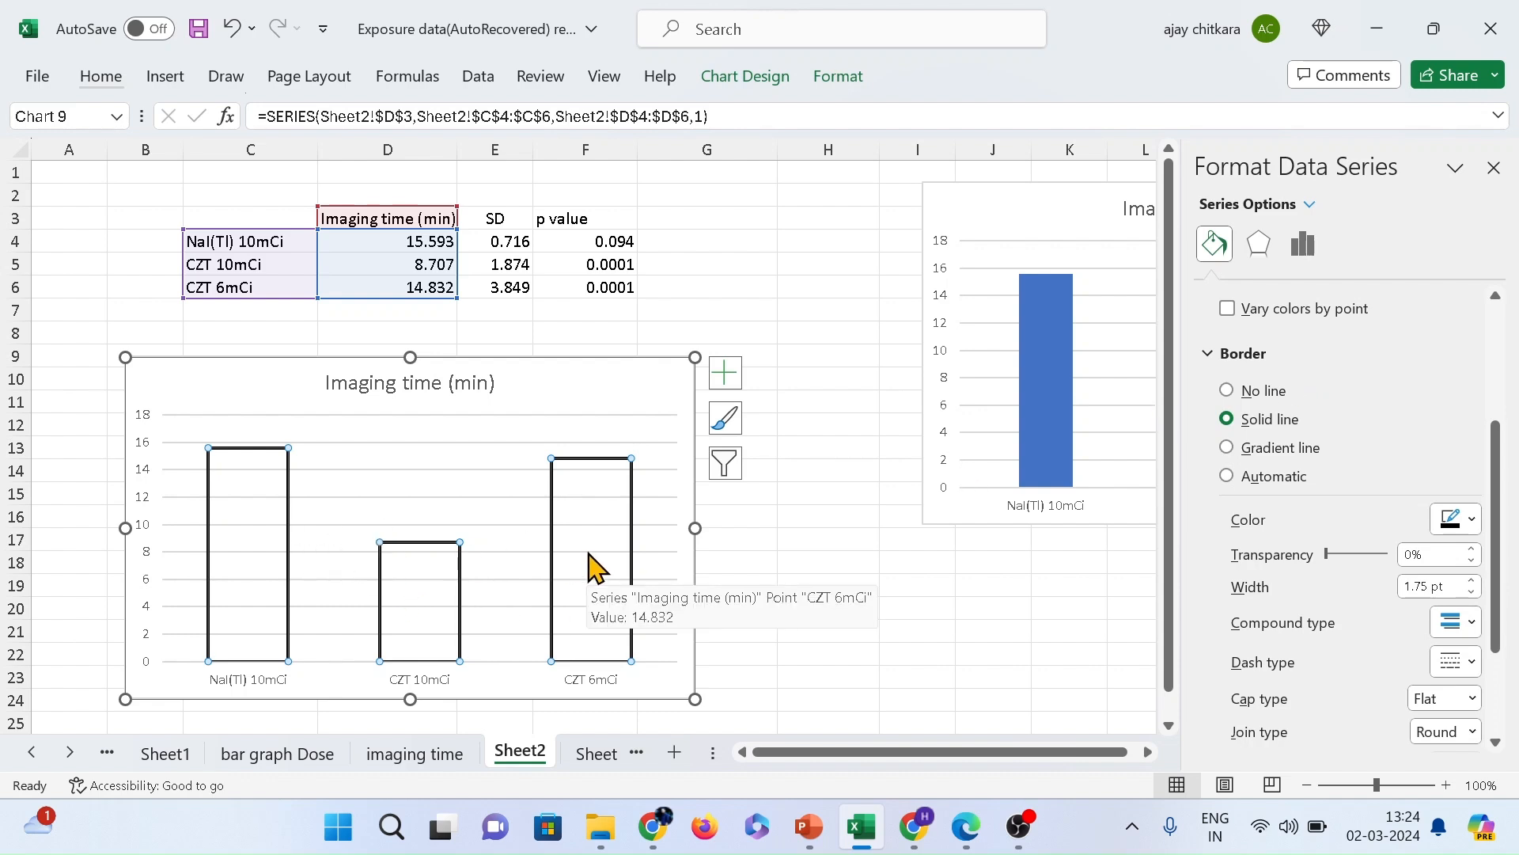
{"action": "left_click", "coordinate": [1494, 167]}
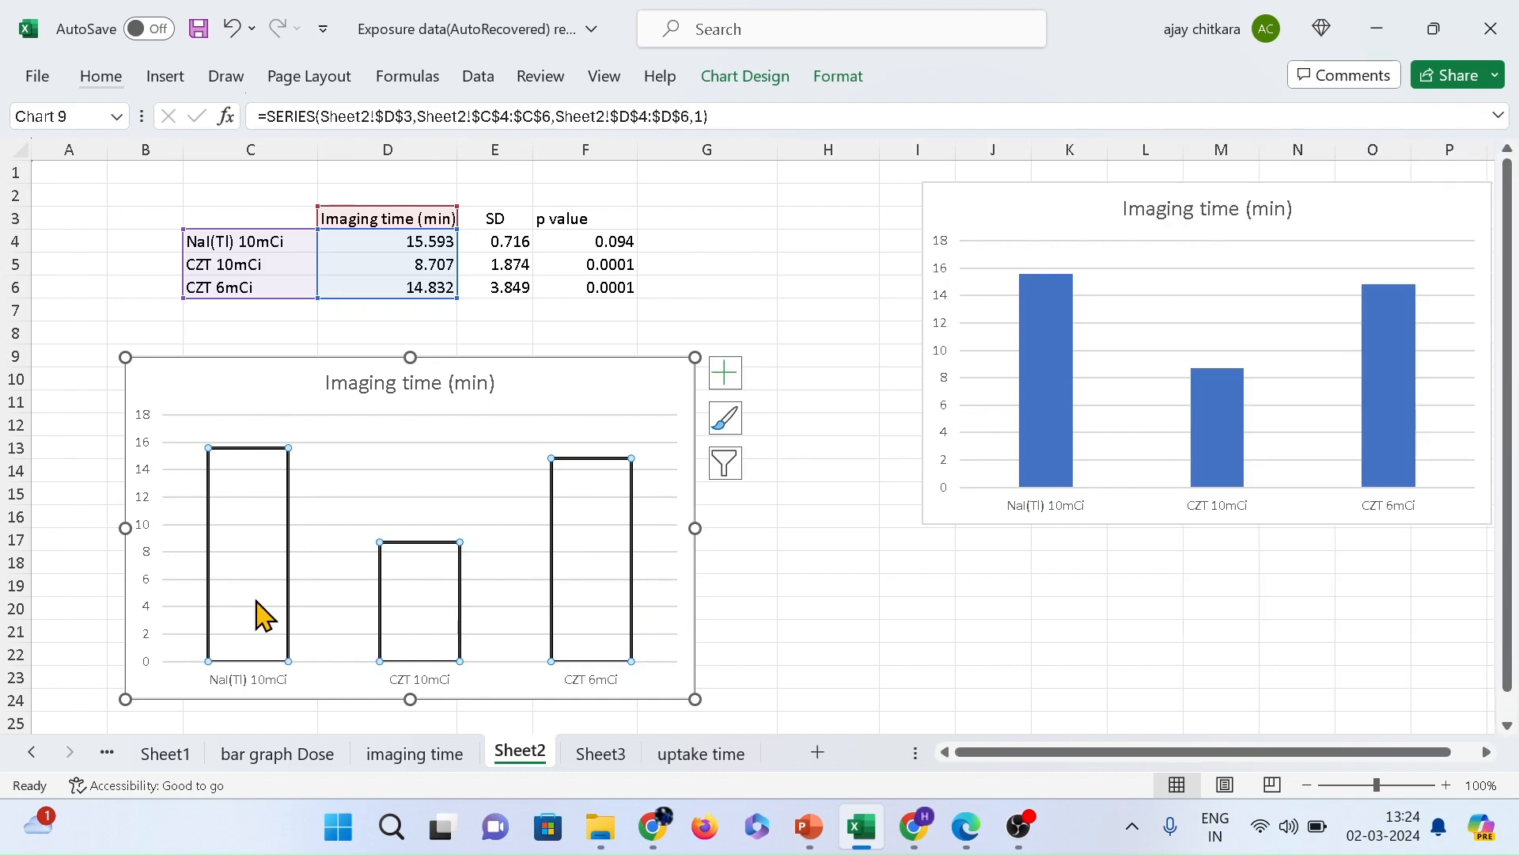
- Format the lower chart's horizontal axis with no fill and a solid line 1.75 pt wide
{"action": "left_click", "coordinate": [252, 686]}
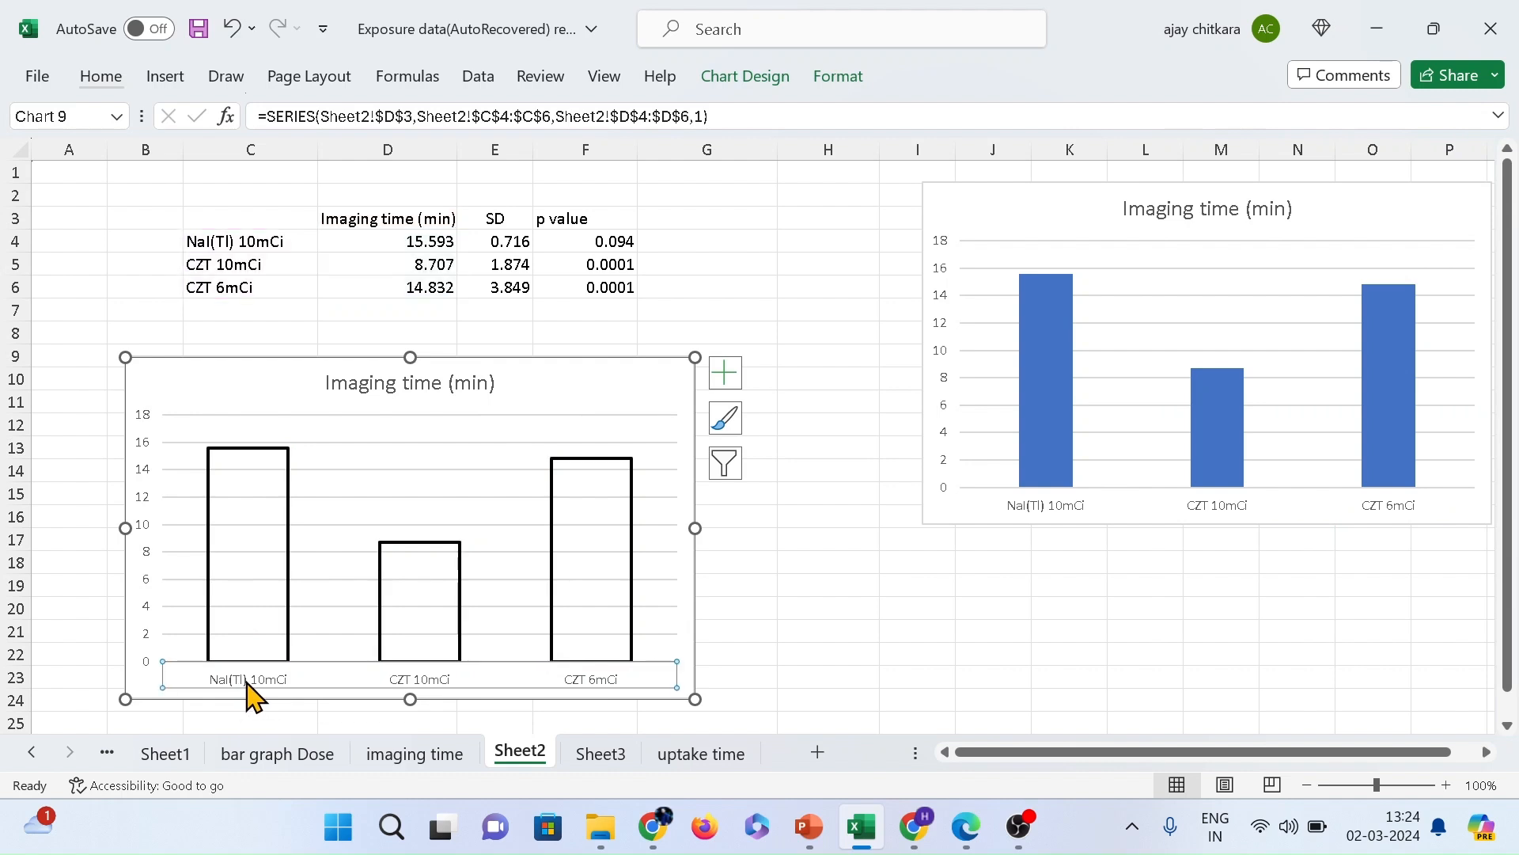
{"action": "double_click", "coordinate": [252, 687]}
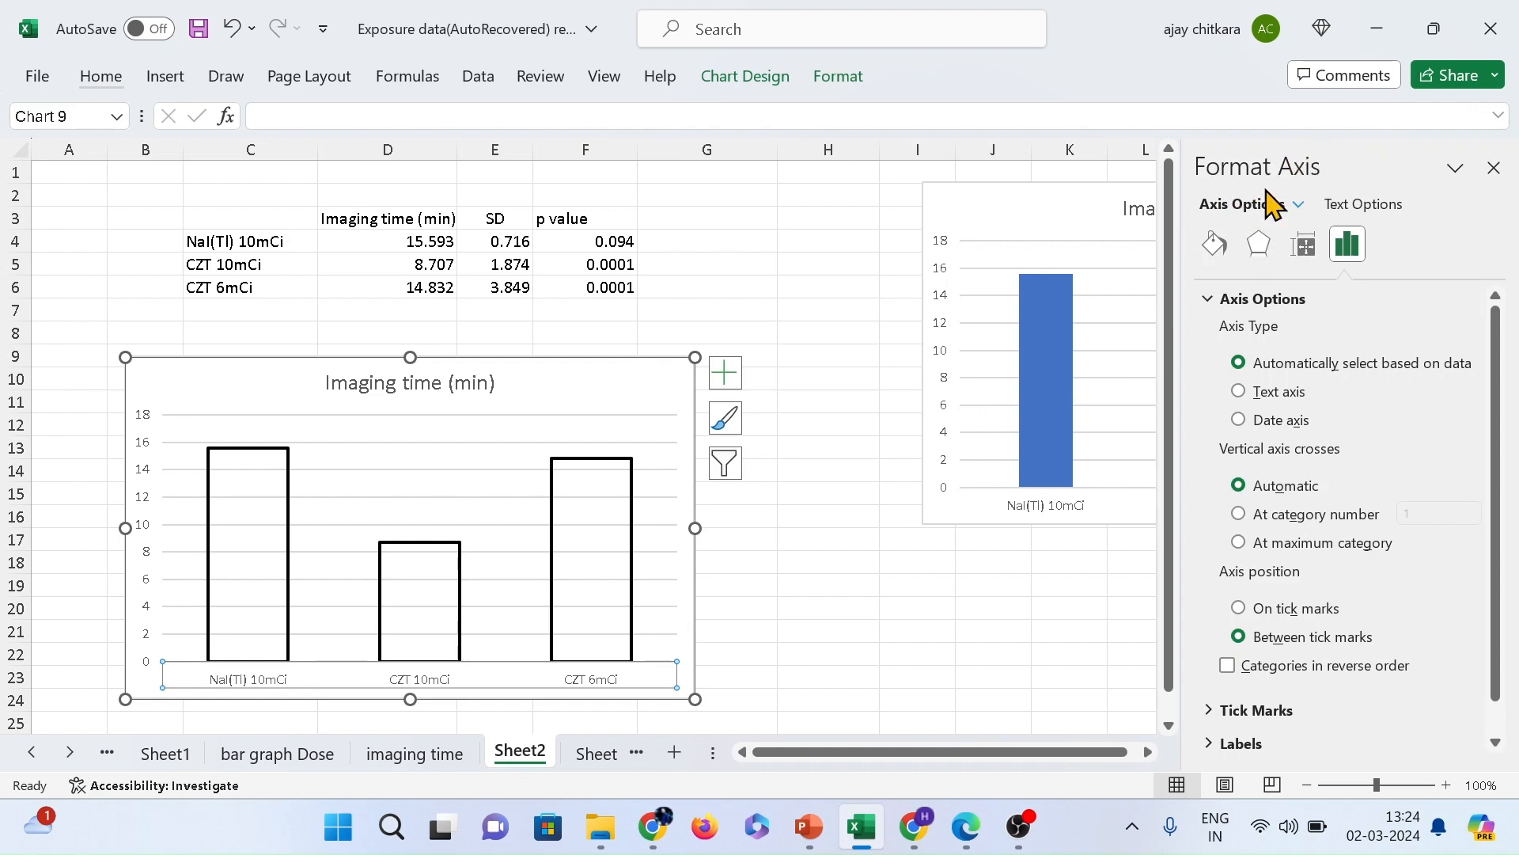
{"action": "left_click", "coordinate": [1217, 245]}
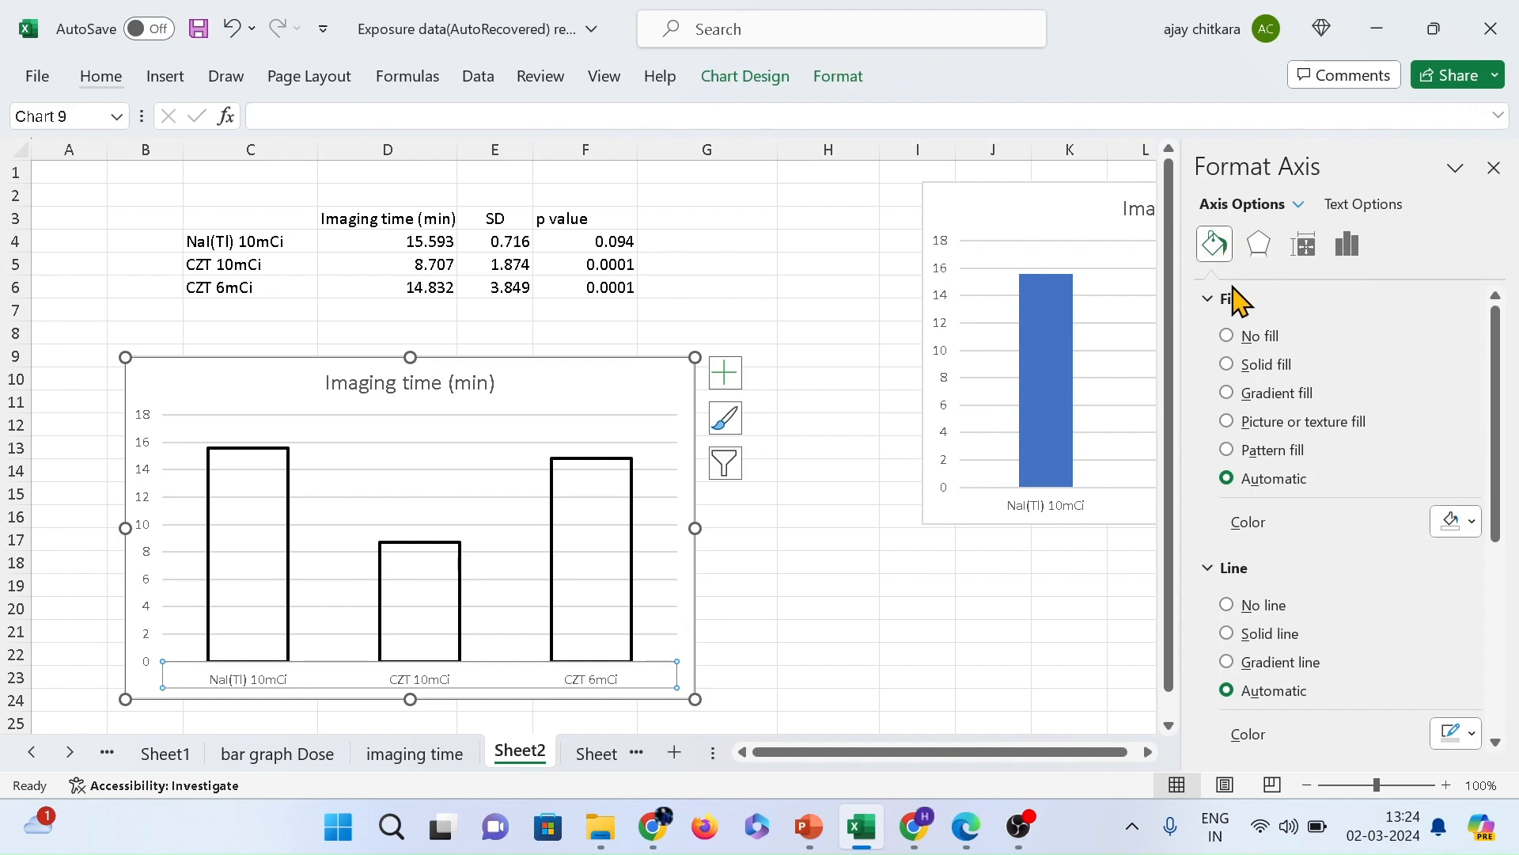
{"action": "left_click", "coordinate": [1234, 337]}
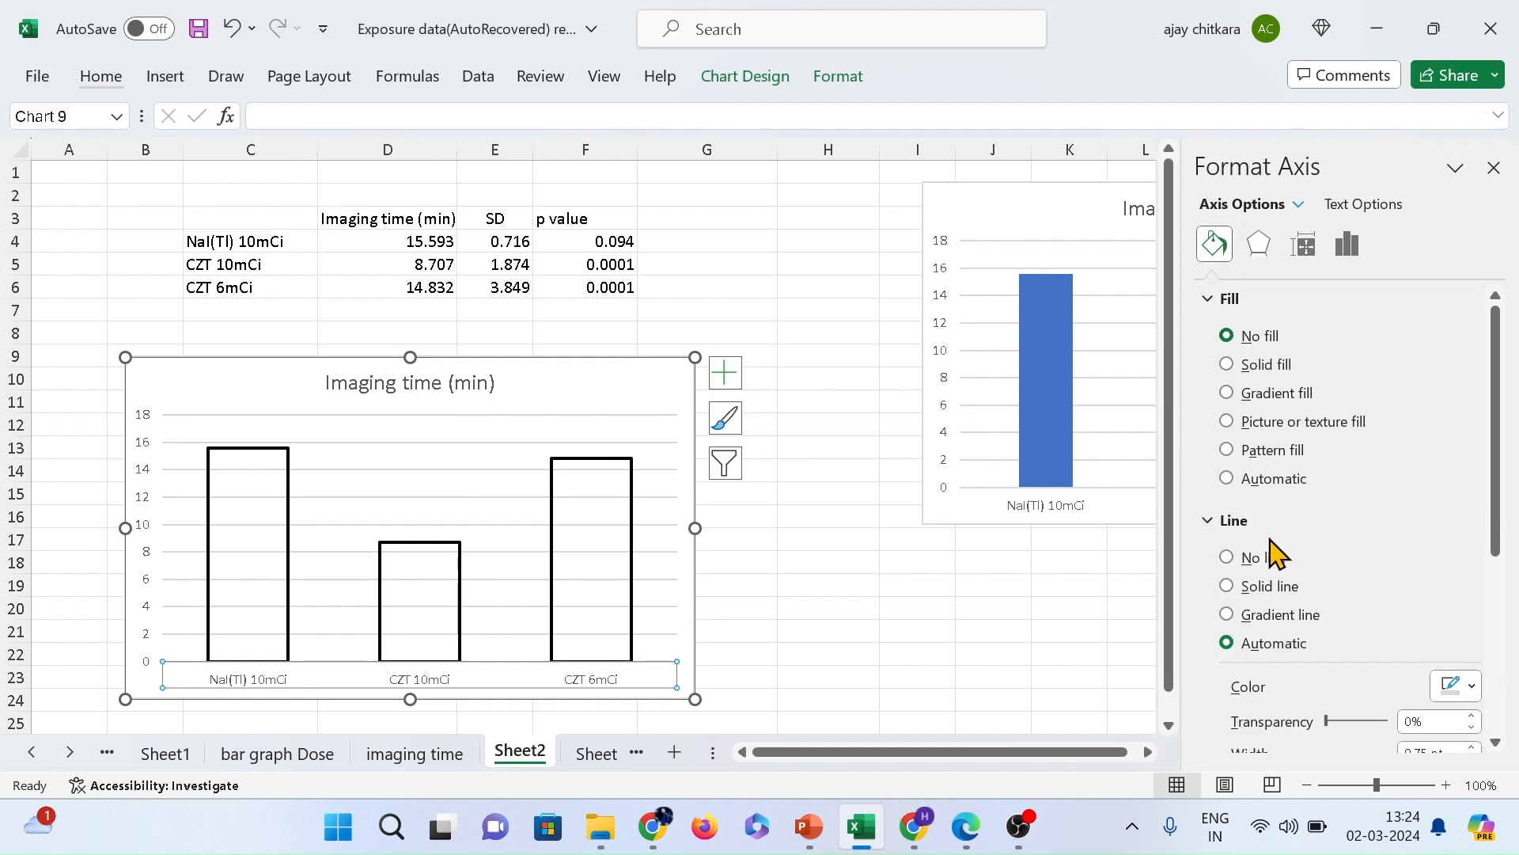
{"action": "left_click", "coordinate": [1232, 586]}
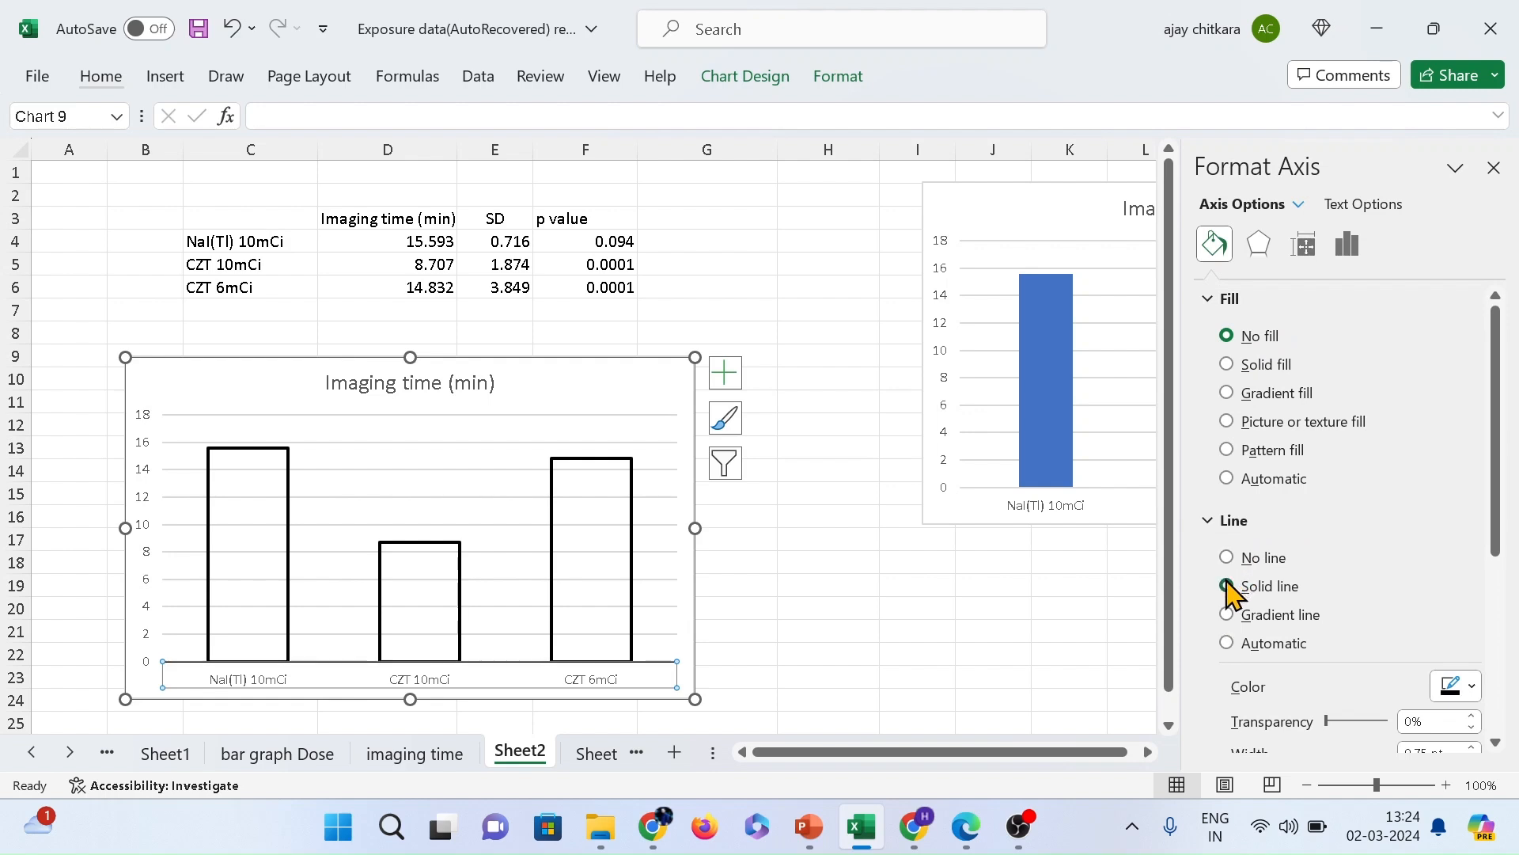
{"action": "scroll", "coordinate": [1432, 624], "scroll_direction": "down", "scroll_amount": 2}
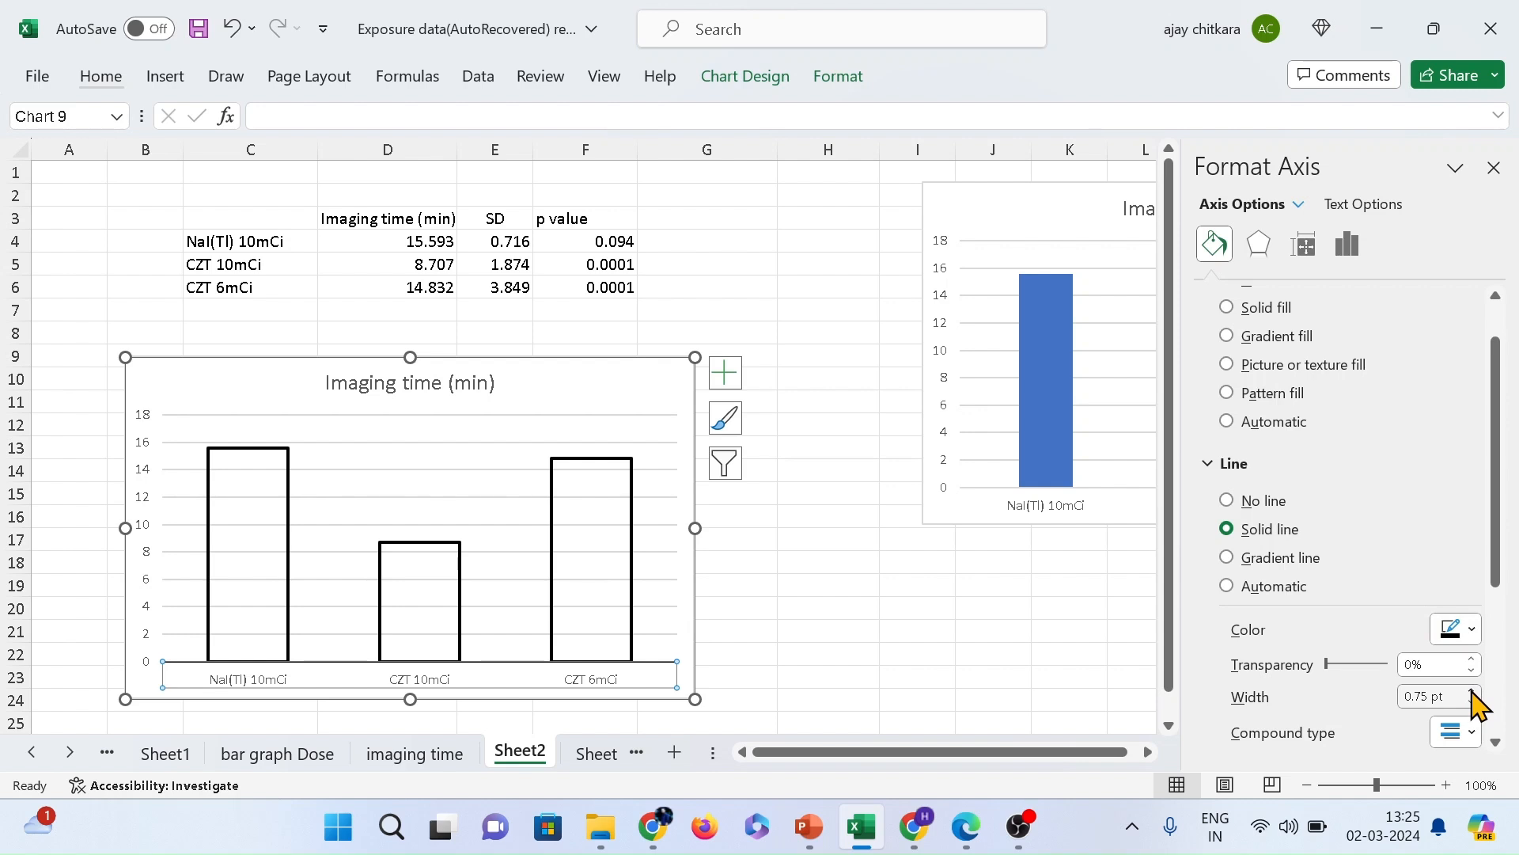
{"action": "left_click", "coordinate": [1473, 691]}
{"action": "left_click", "coordinate": [1473, 691]}
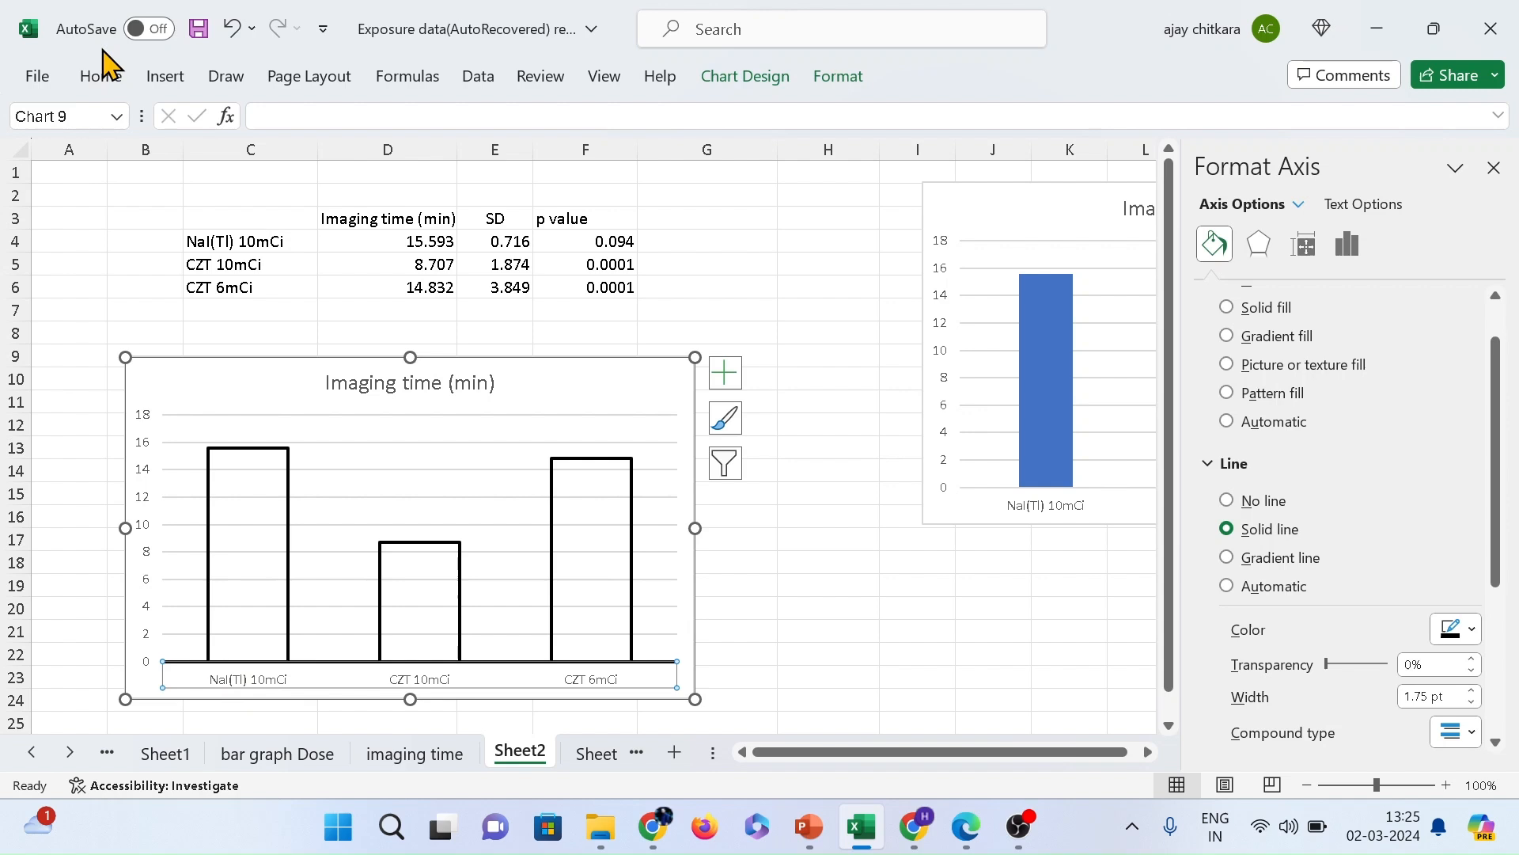
- Set the lower chart's horizontal axis labels to font size 11 and bold
{"action": "left_click", "coordinate": [101, 76]}
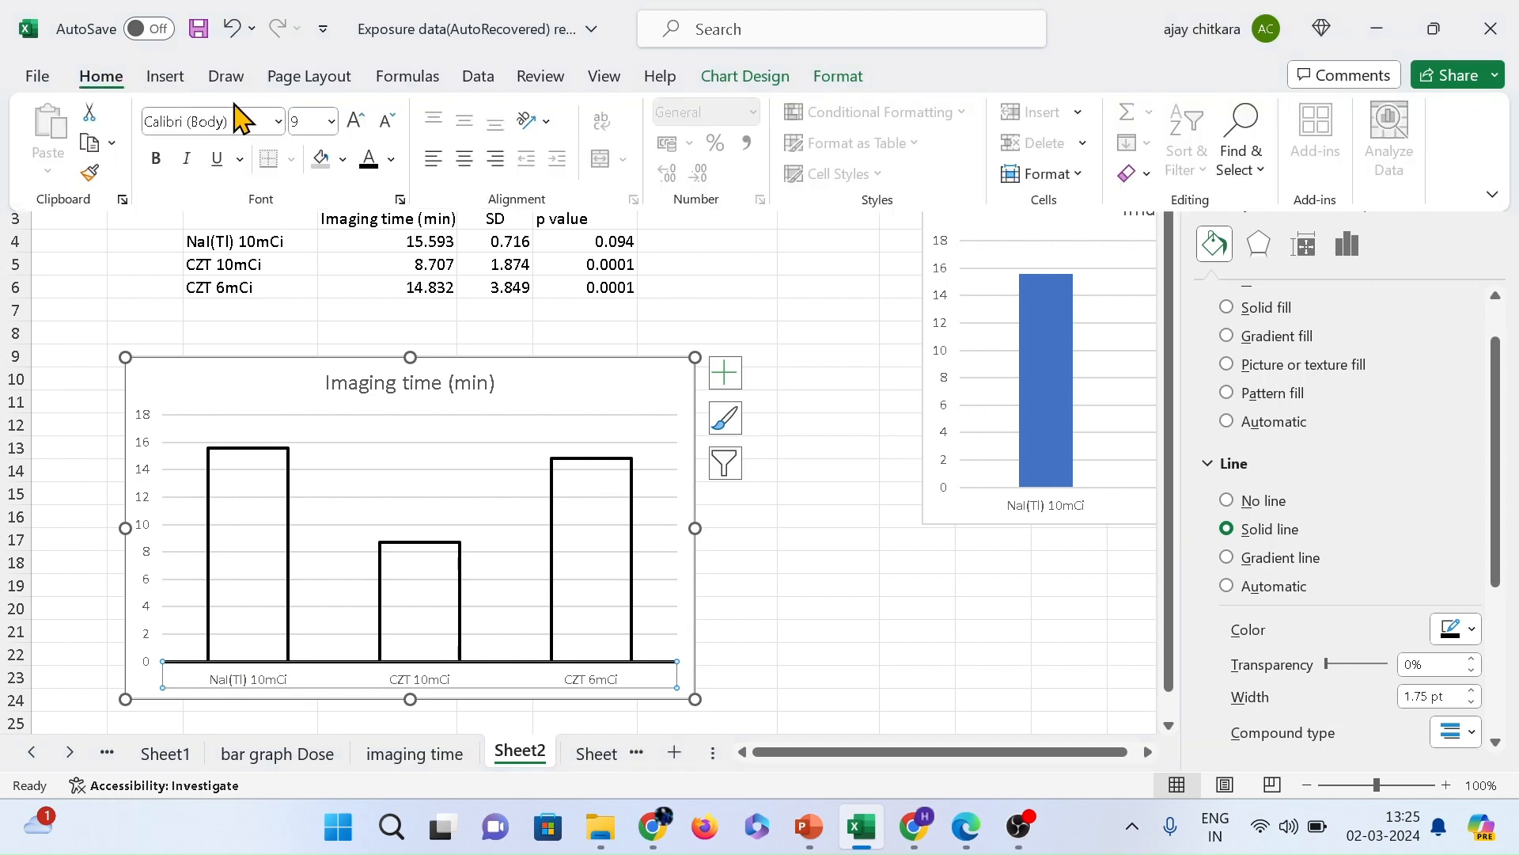
{"action": "left_click", "coordinate": [332, 122]}
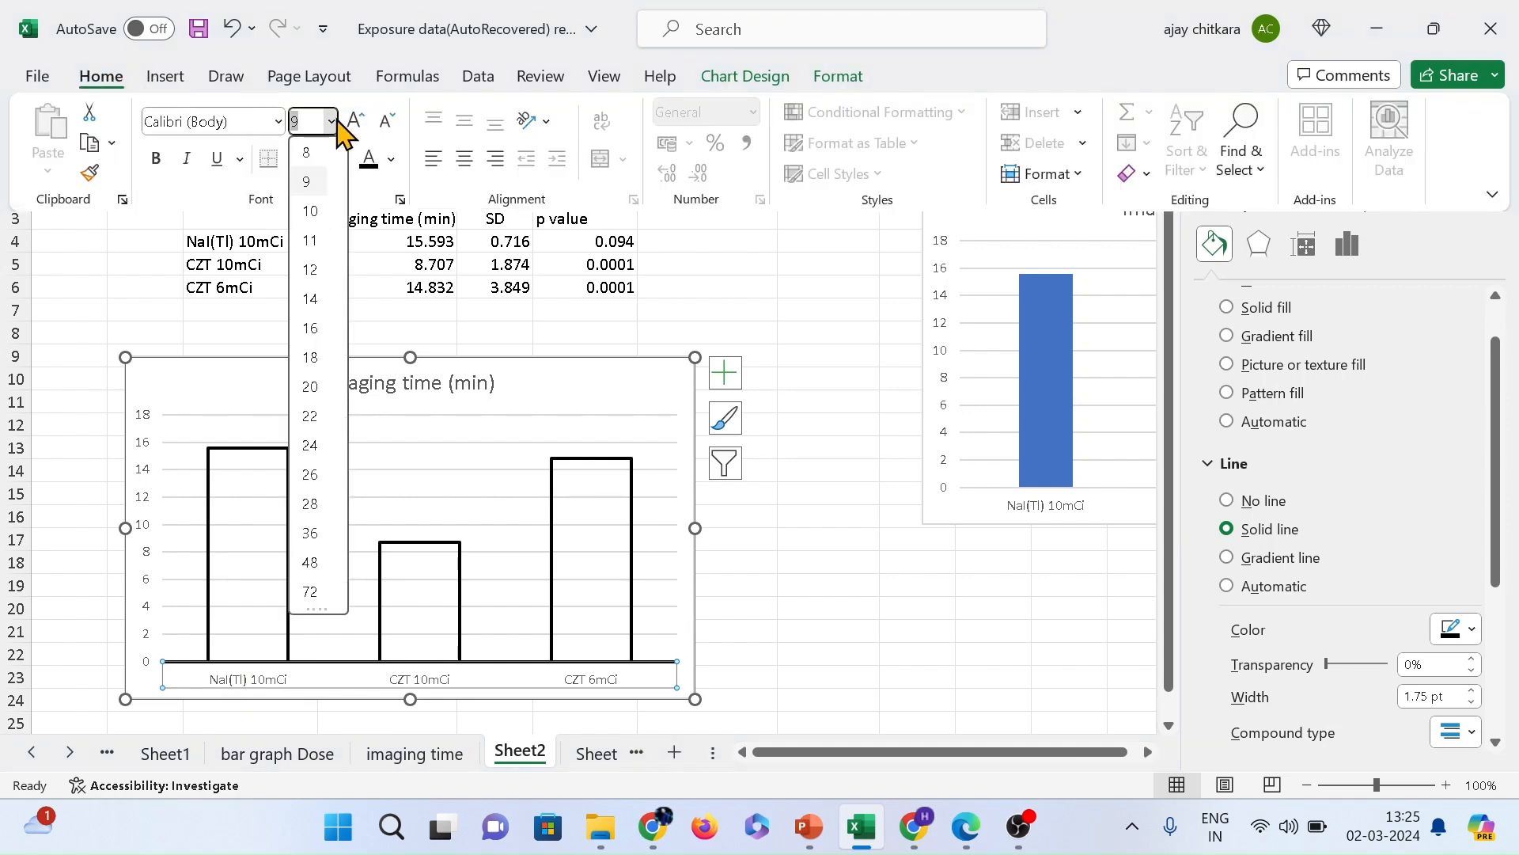
{"action": "left_click", "coordinate": [320, 250]}
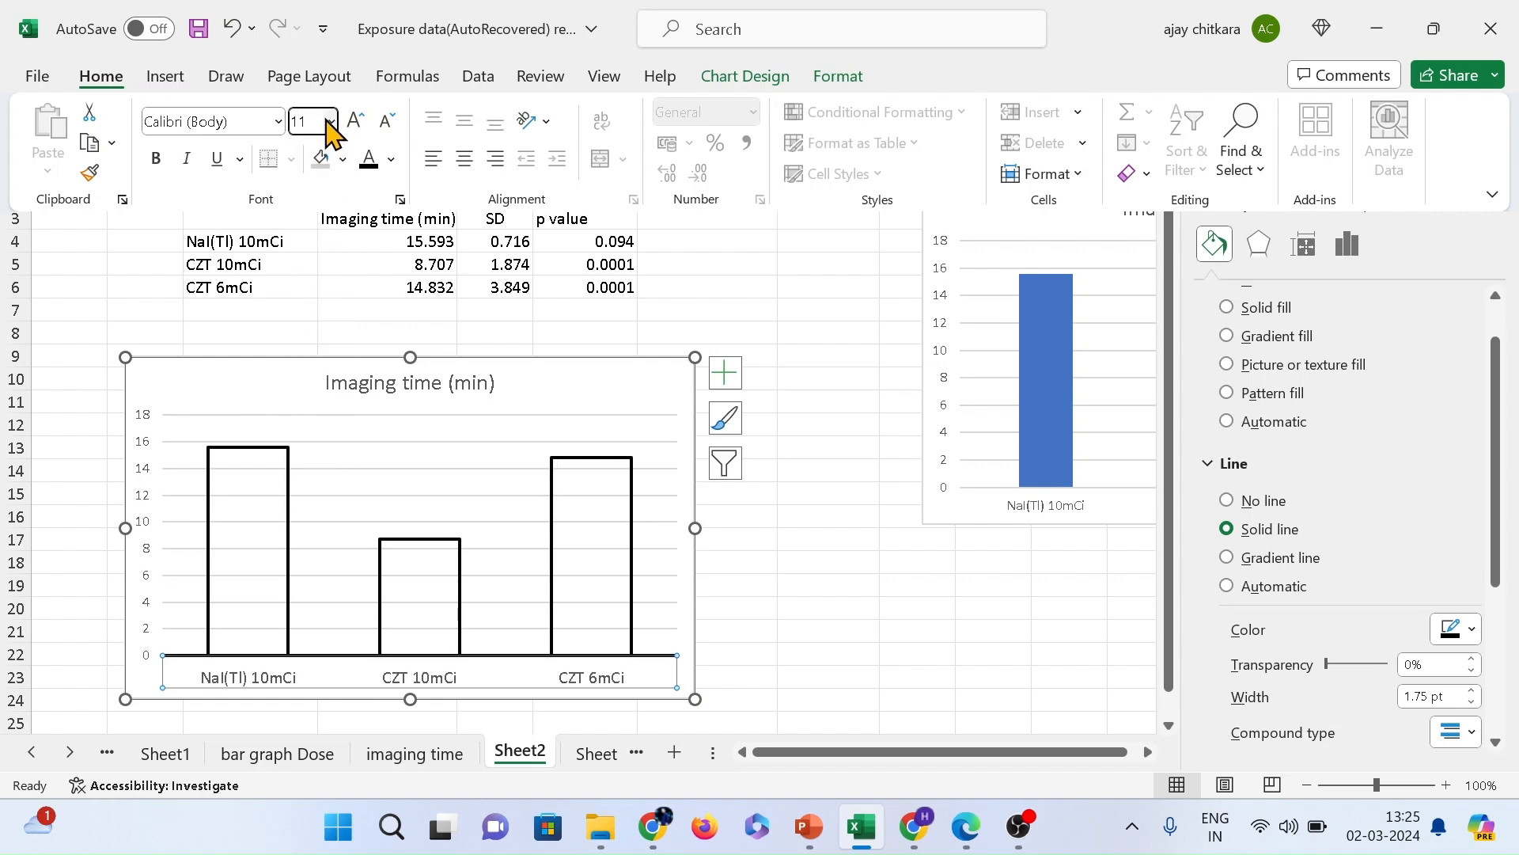
{"action": "left_click", "coordinate": [330, 122]}
{"action": "left_click", "coordinate": [319, 270]}
{"action": "left_click", "coordinate": [161, 167]}
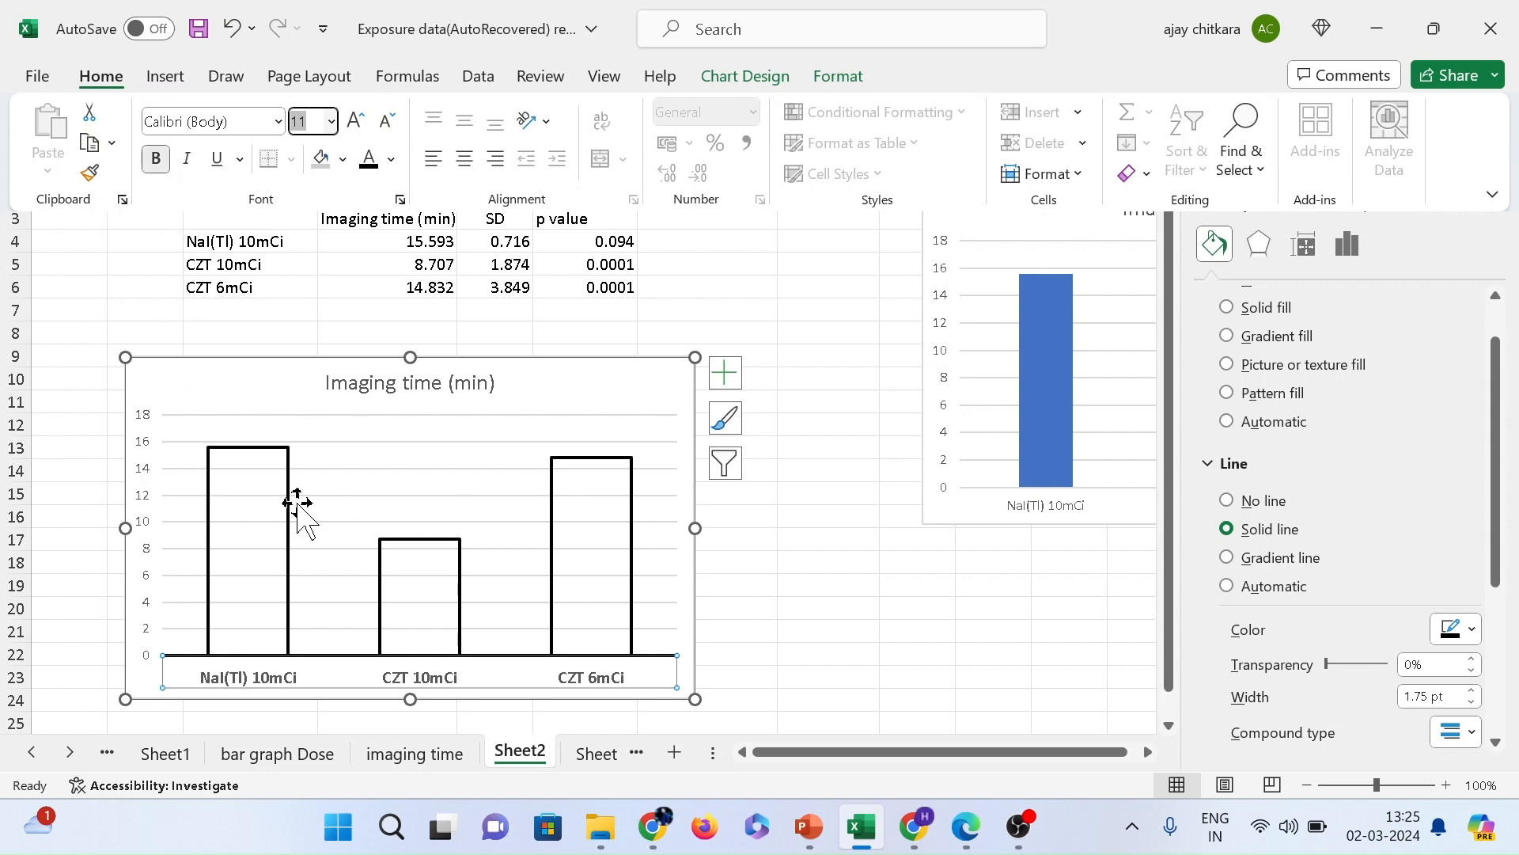
- Delete the major horizontal gridlines from the lower chart and close the formatting pane
{"action": "left_click", "coordinate": [401, 458]}
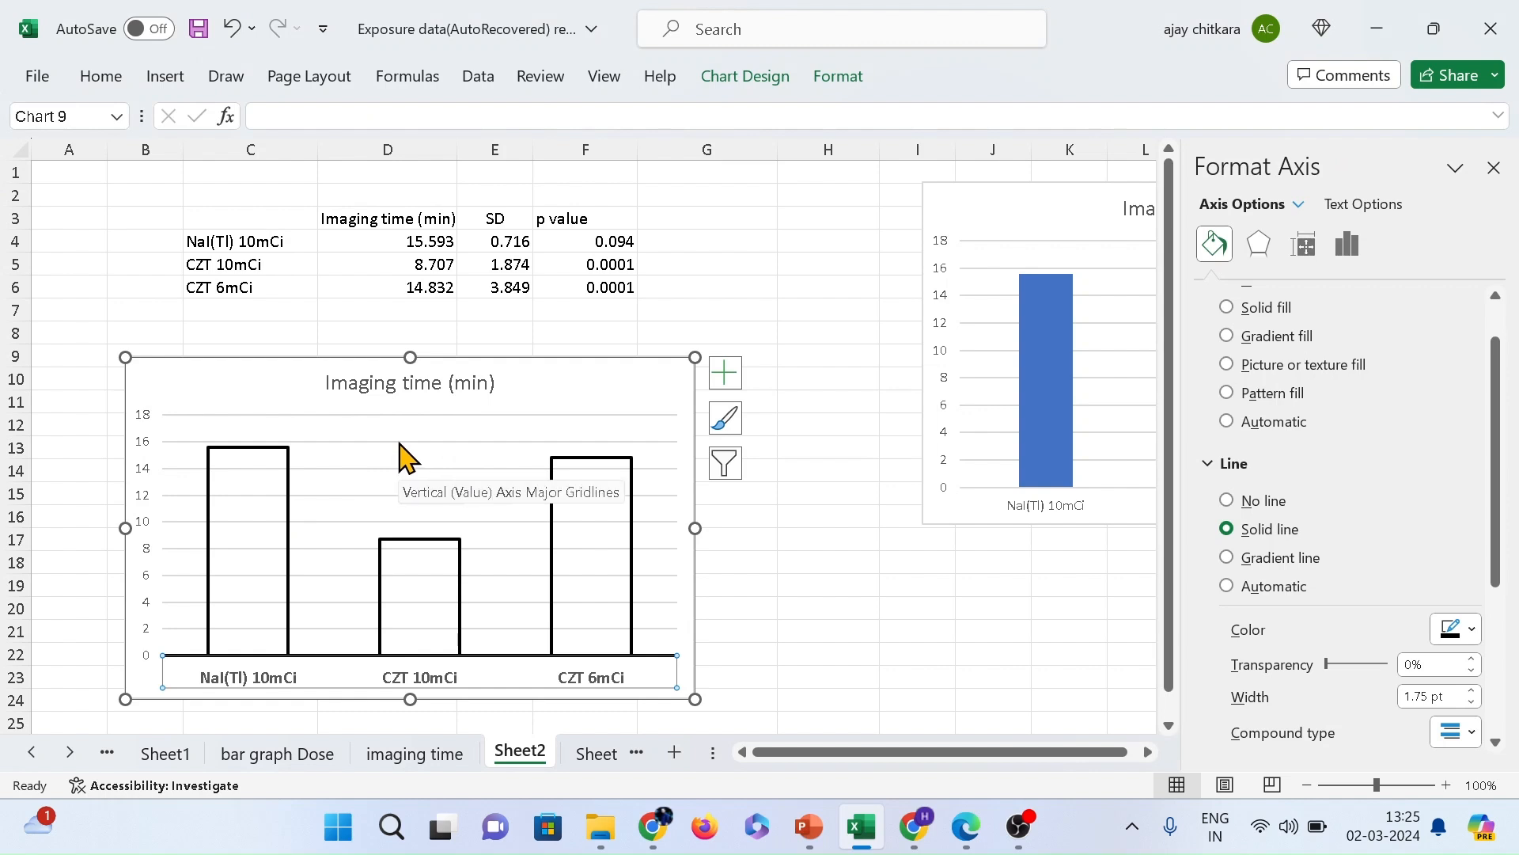
{"action": "left_click", "coordinate": [399, 445]}
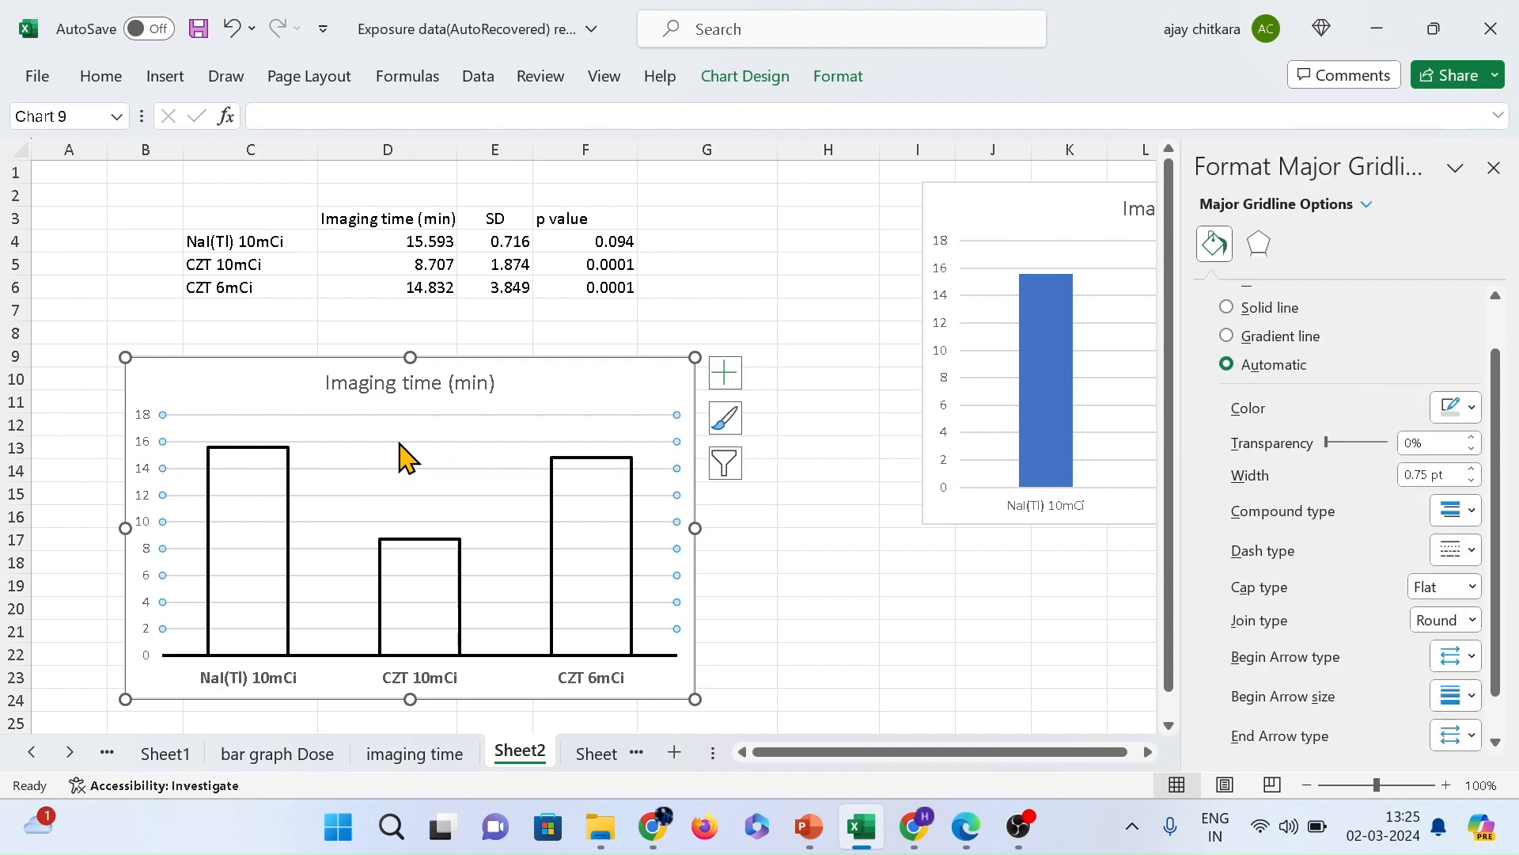
{"action": "key", "text": "Escape"}
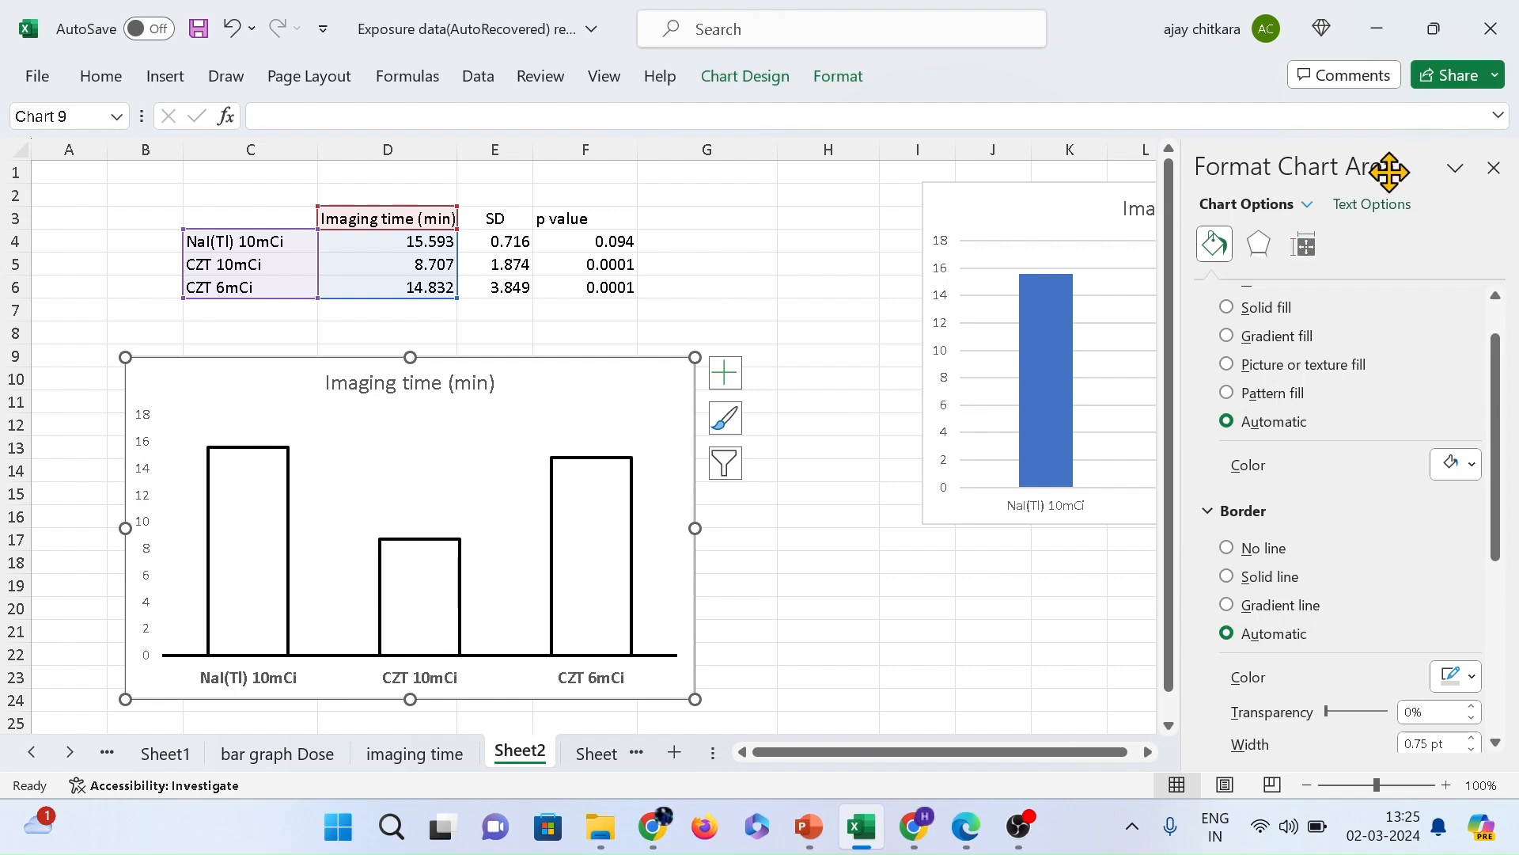
{"action": "left_click", "coordinate": [1494, 167]}
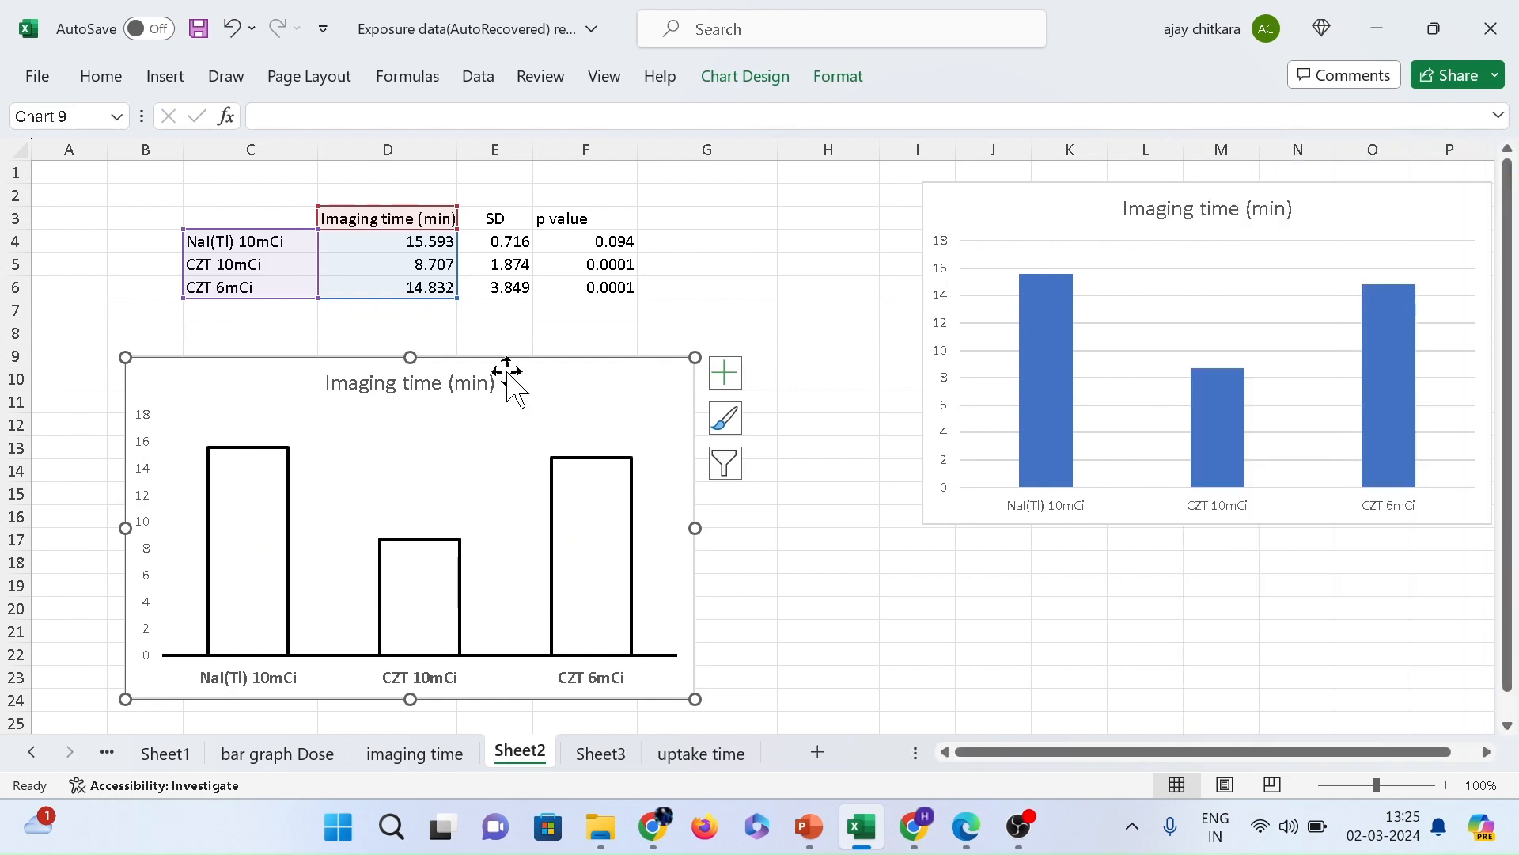
- Fill all the lower chart's bars with blue from the theme colors
{"action": "left_click", "coordinate": [246, 519]}
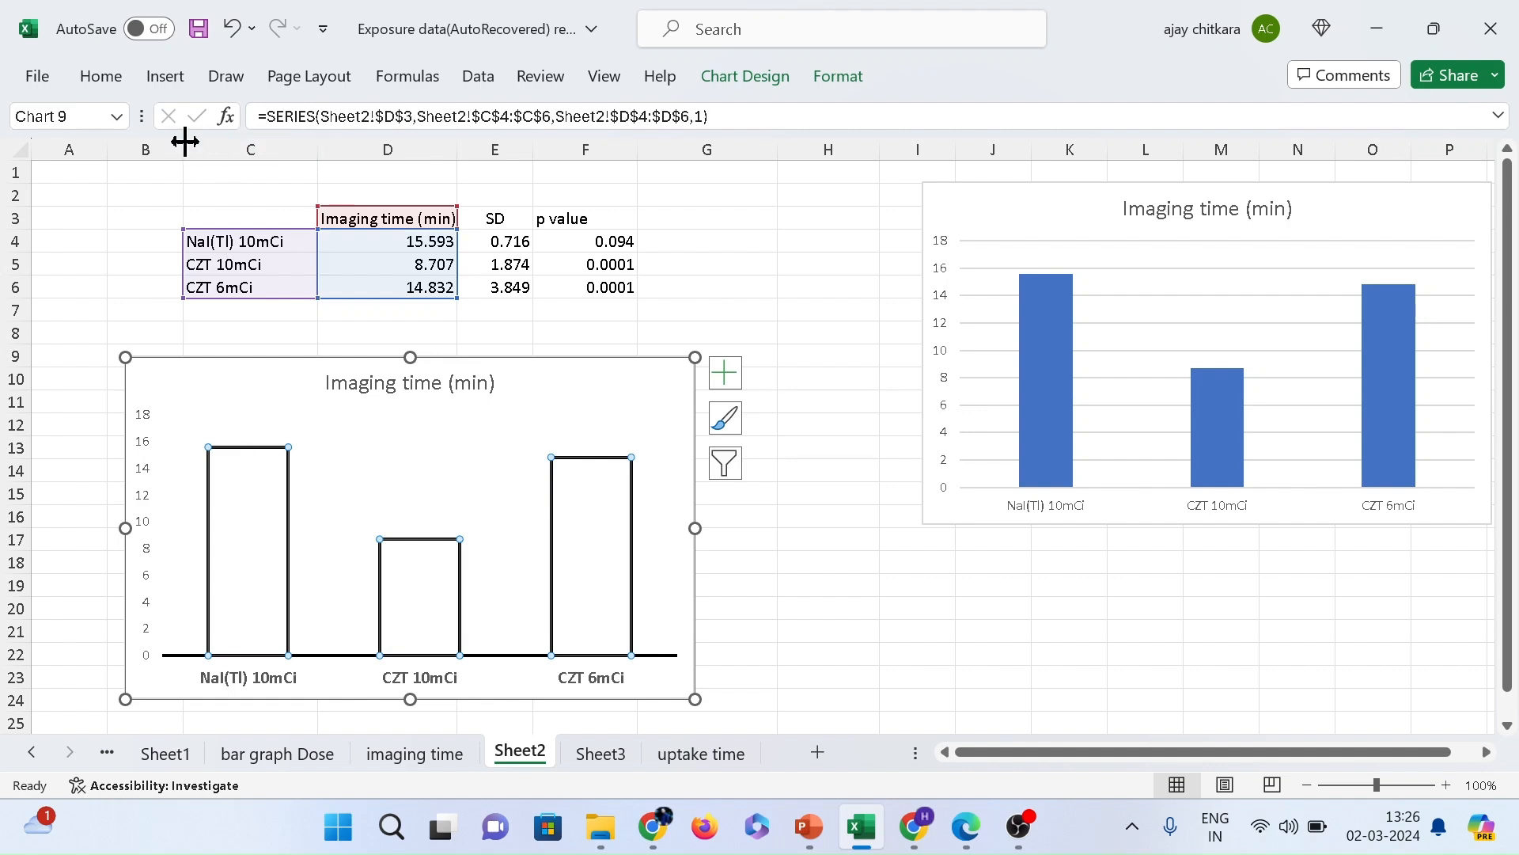
{"action": "left_click", "coordinate": [112, 87]}
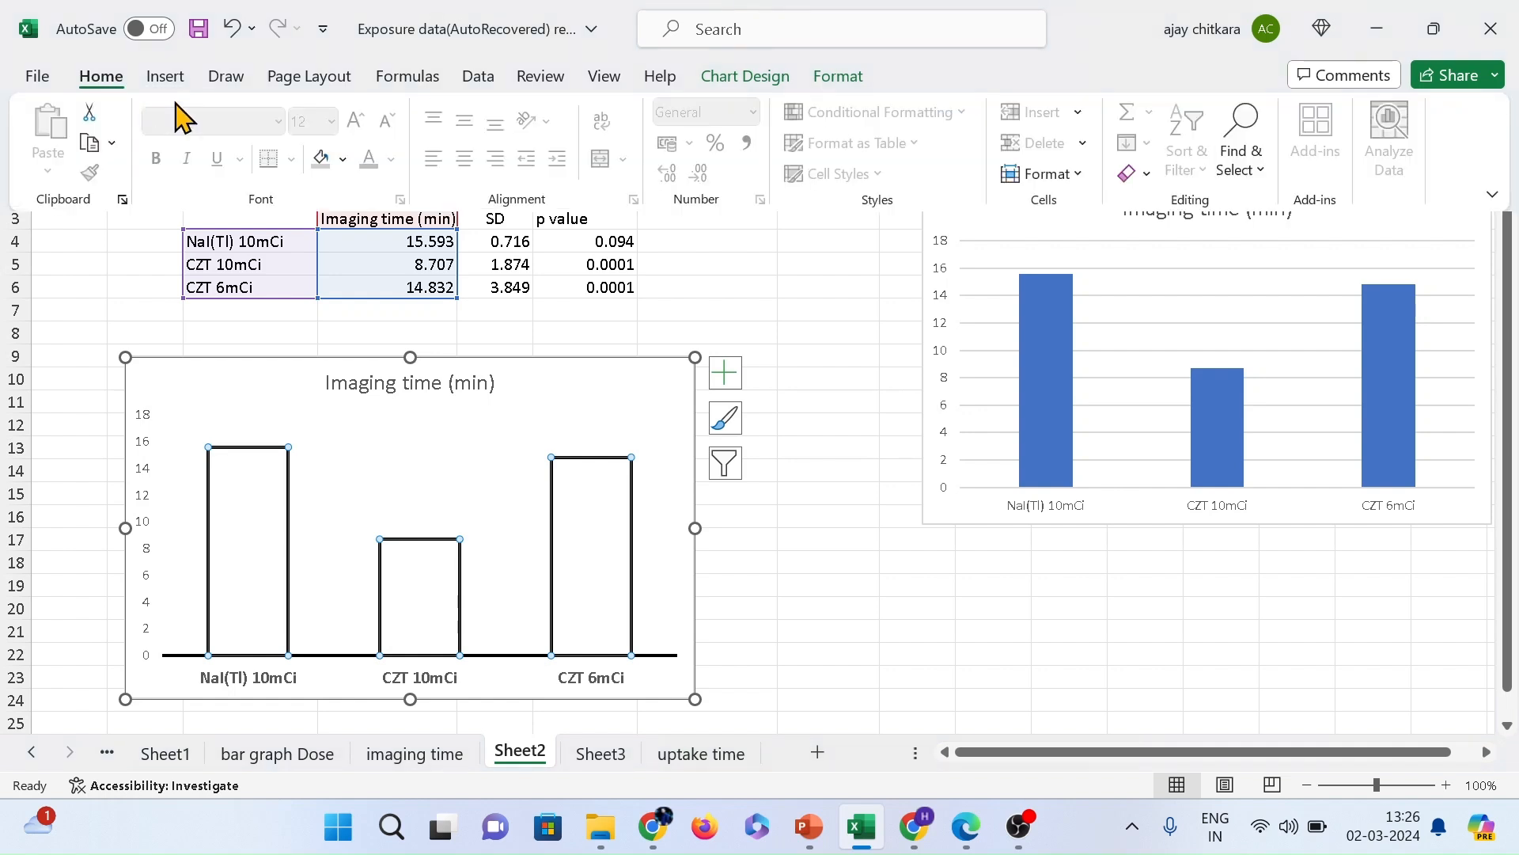
{"action": "left_click", "coordinate": [342, 160]}
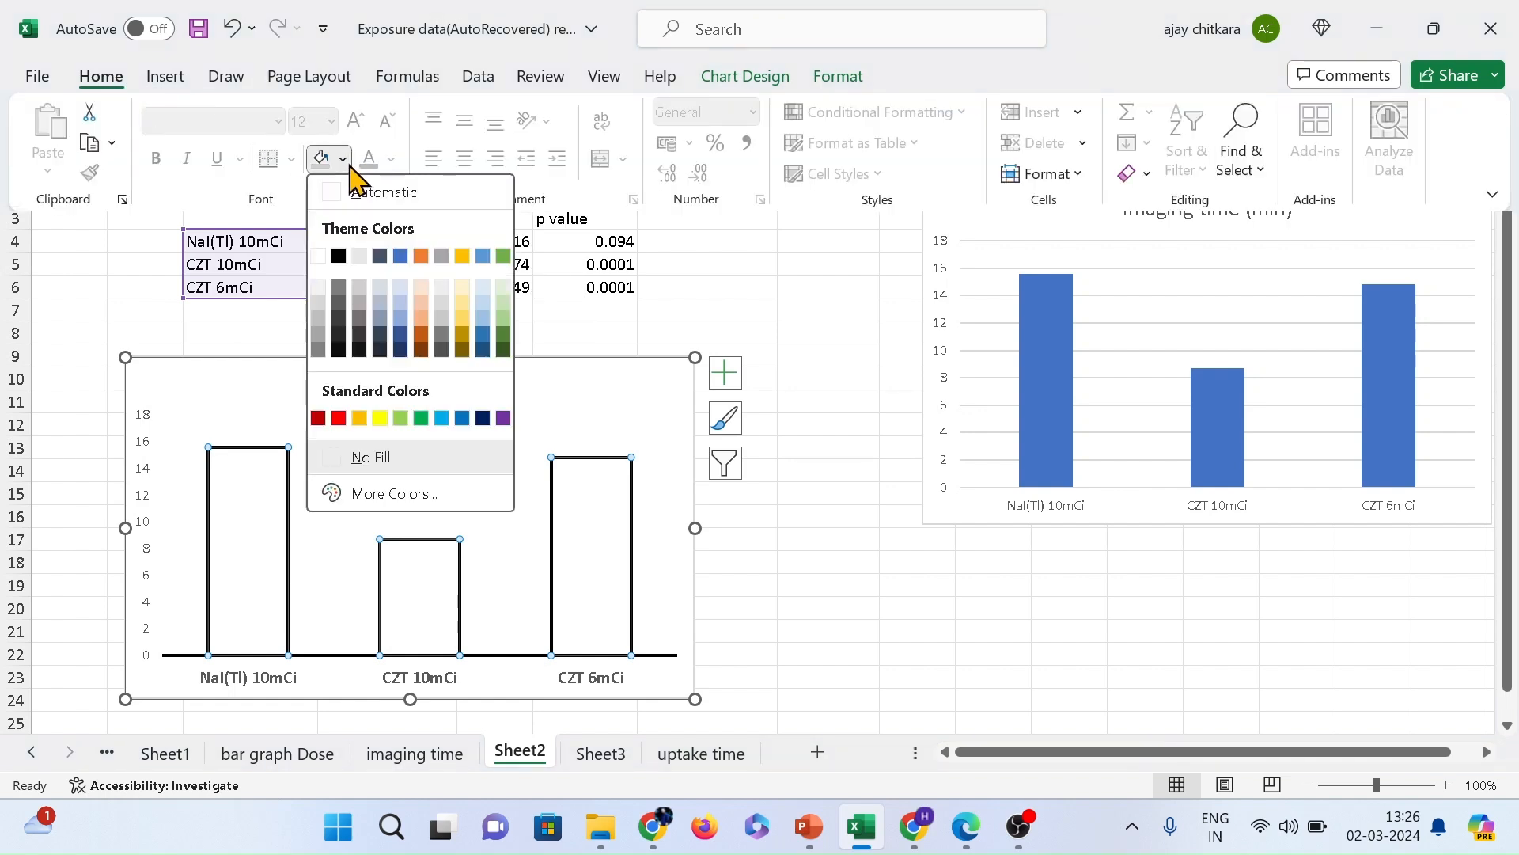
{"action": "left_click", "coordinate": [404, 260]}
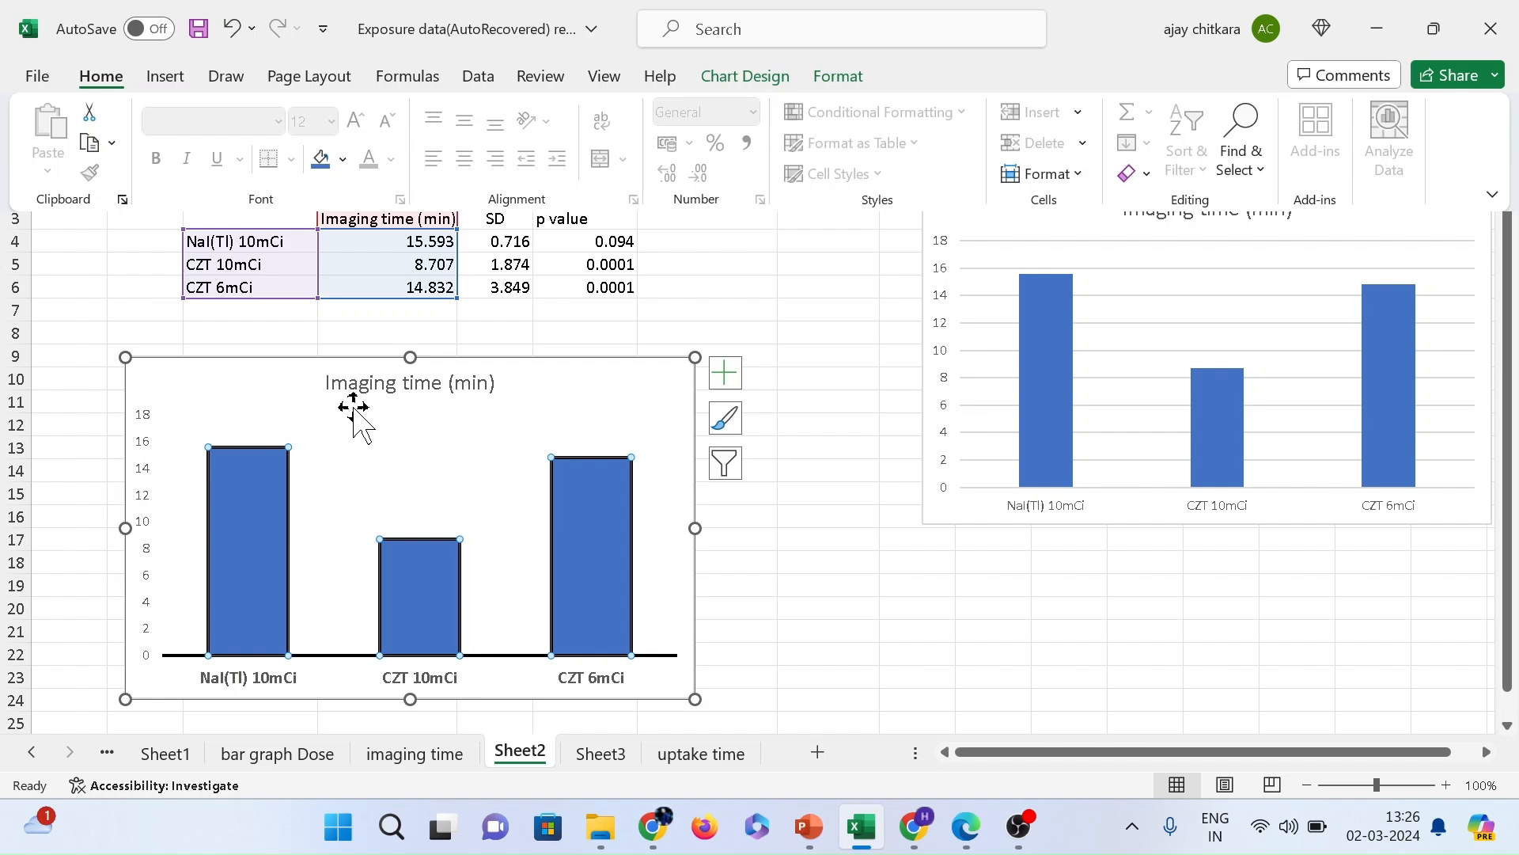
- Fill only the NaI(Tl) 10mCi bar of the lower chart with dark grey from the theme colors
{"action": "left_click", "coordinate": [253, 511]}
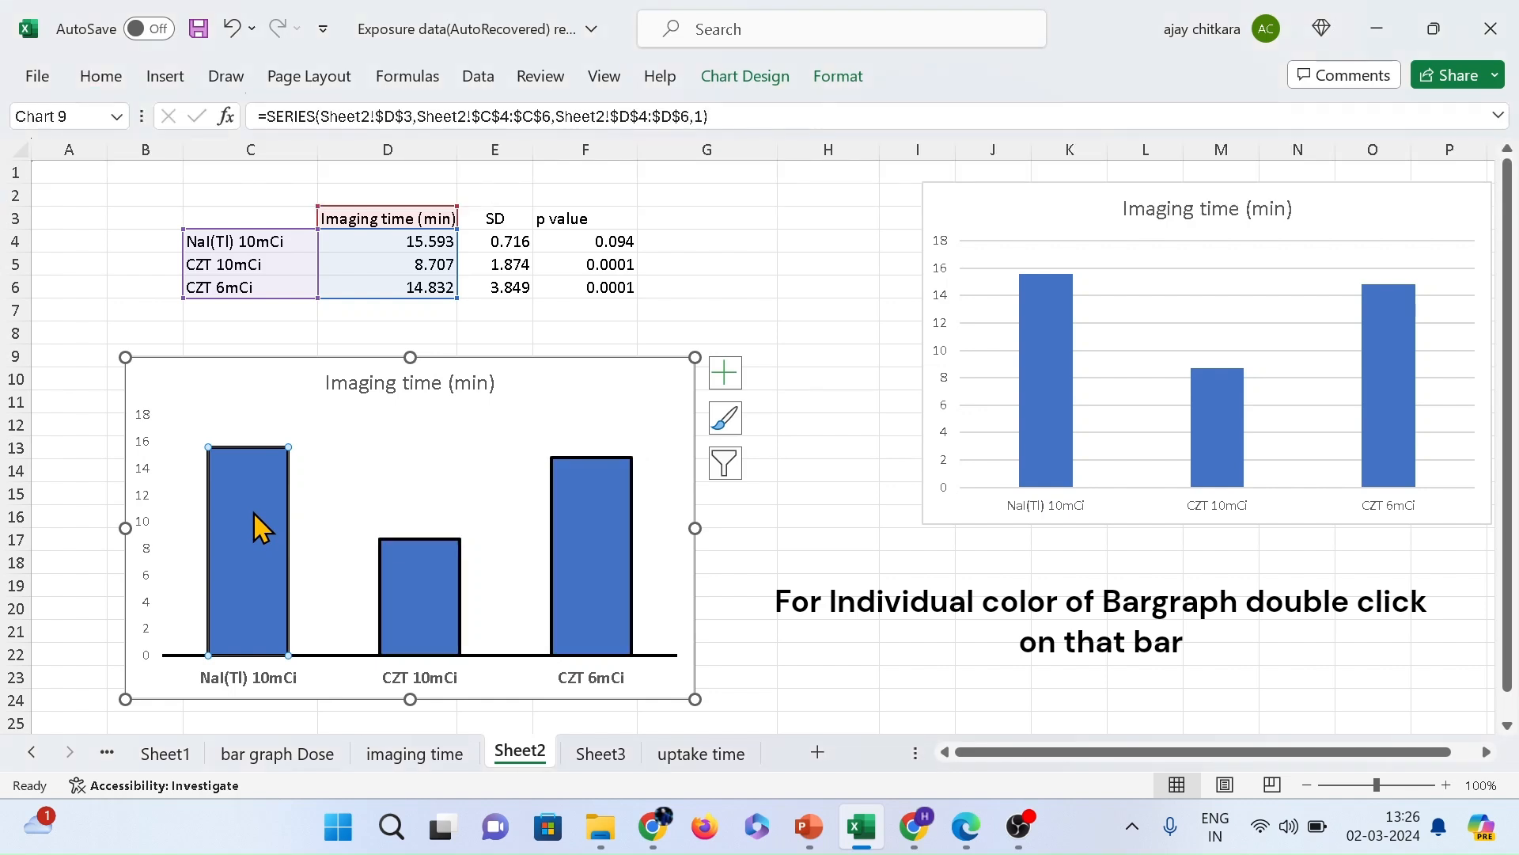
{"action": "left_click", "coordinate": [101, 79]}
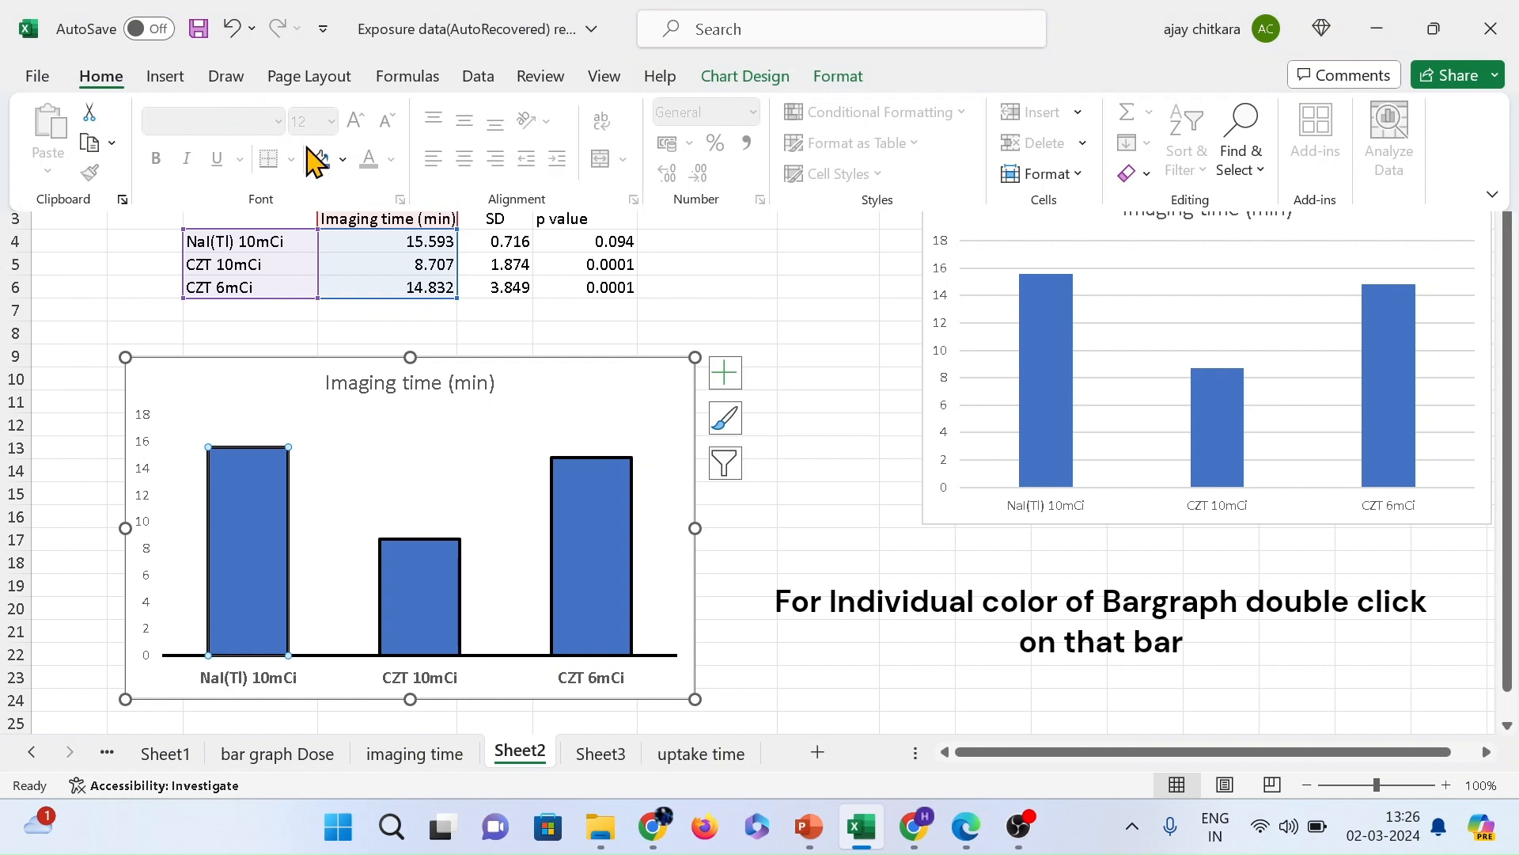
{"action": "left_click", "coordinate": [341, 160]}
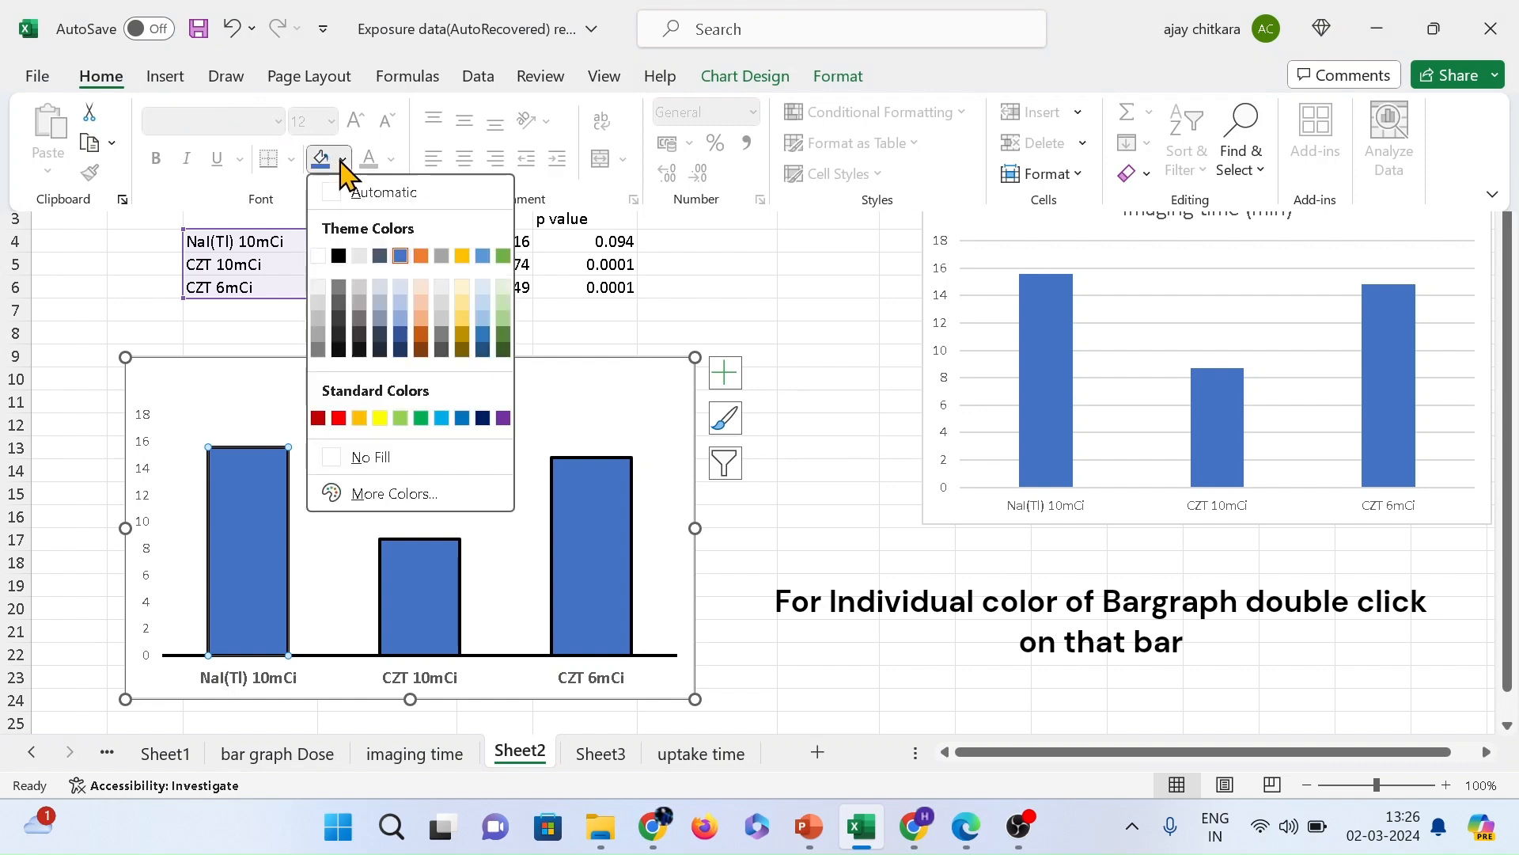
{"action": "left_click", "coordinate": [338, 287]}
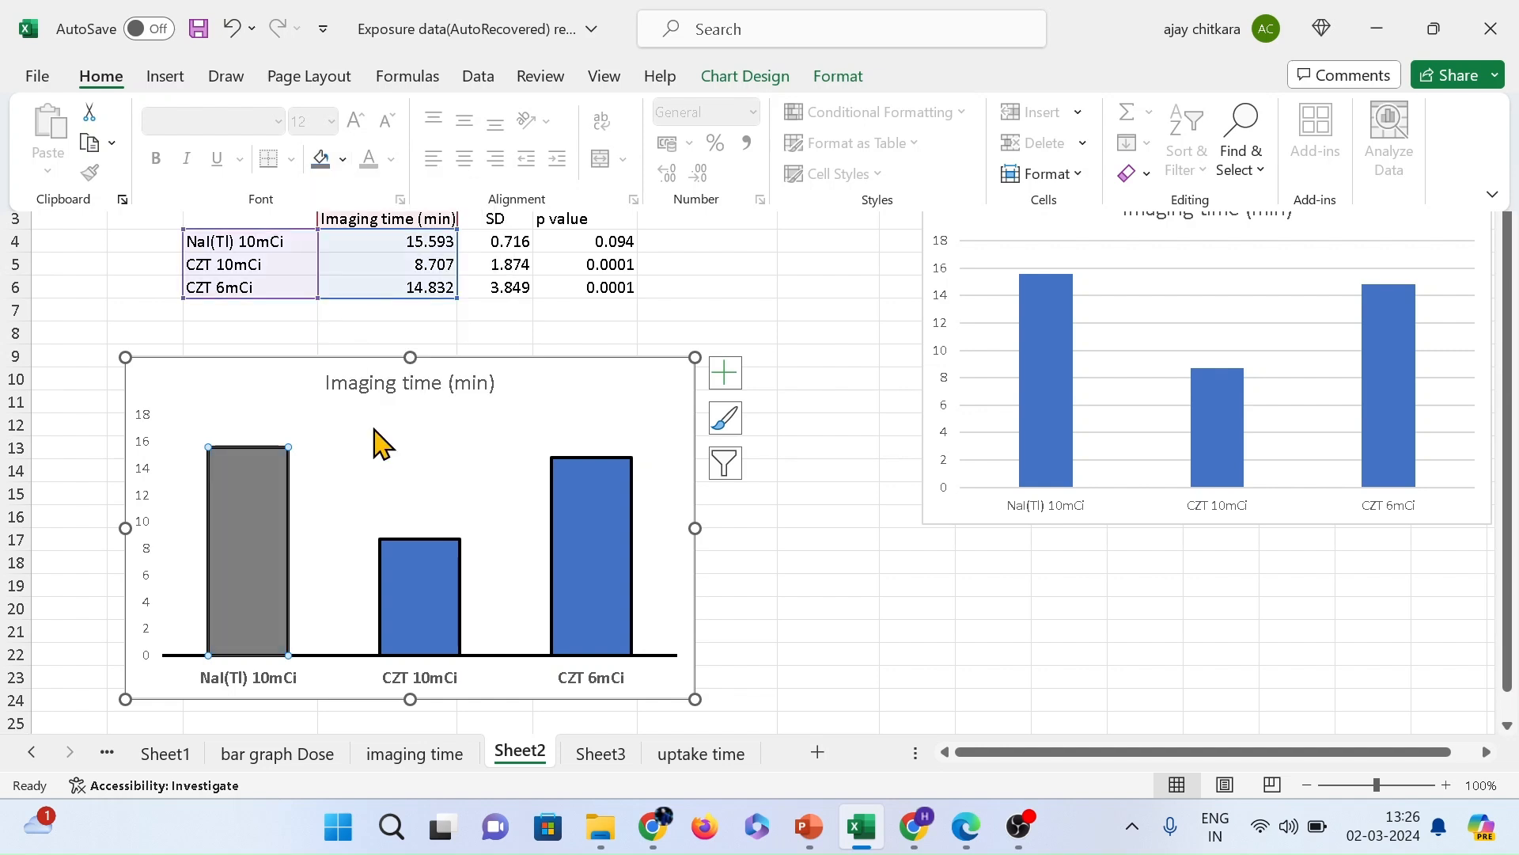
- Fill only the CZT 10mCi bar of the lower chart with a light grey shade of the white theme color
{"action": "left_click", "coordinate": [415, 596]}
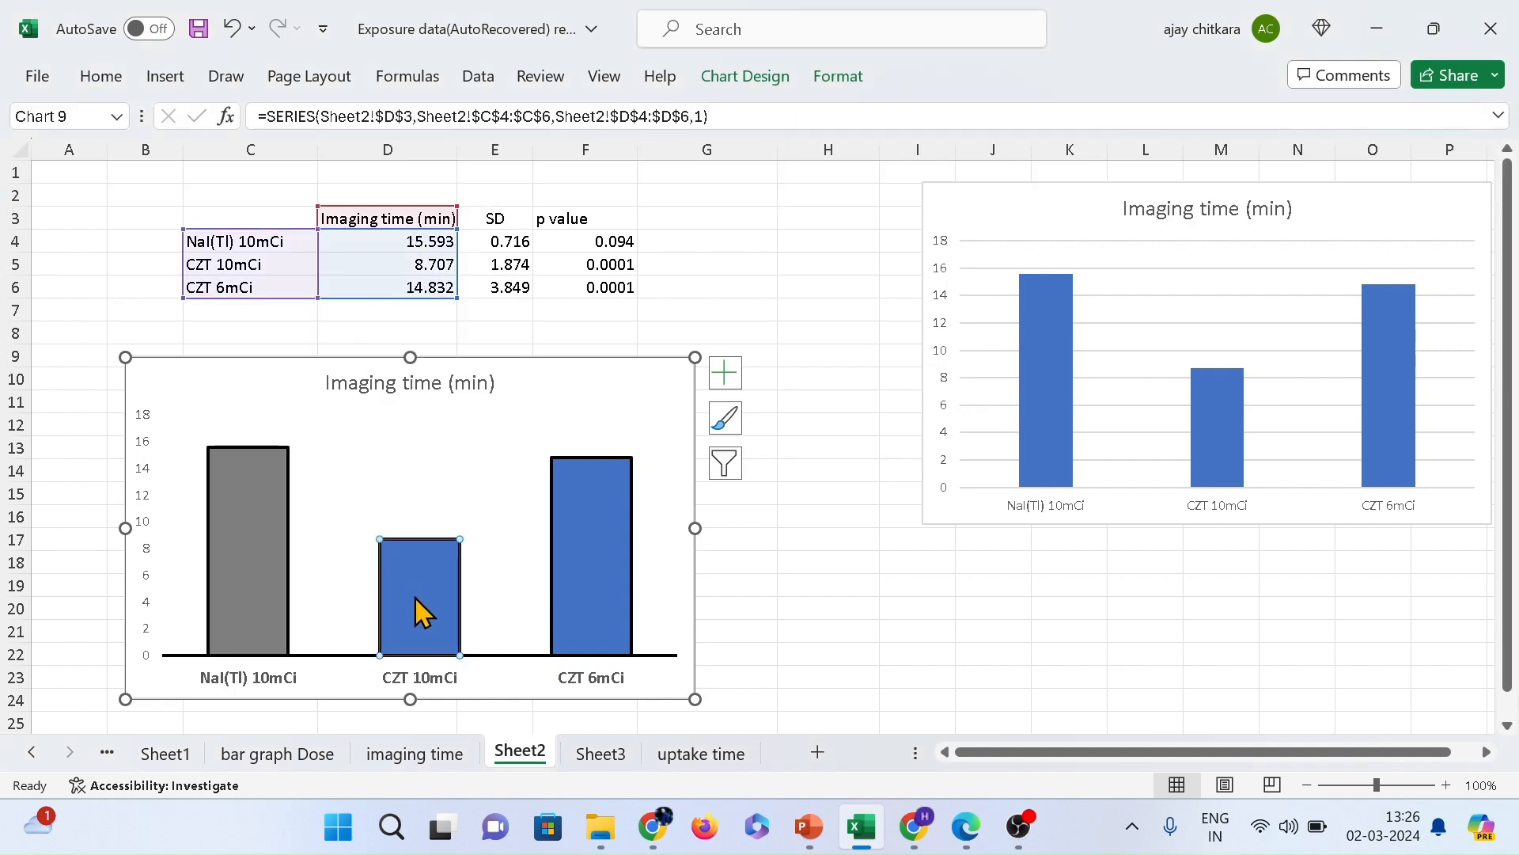
{"action": "double_click", "coordinate": [415, 596]}
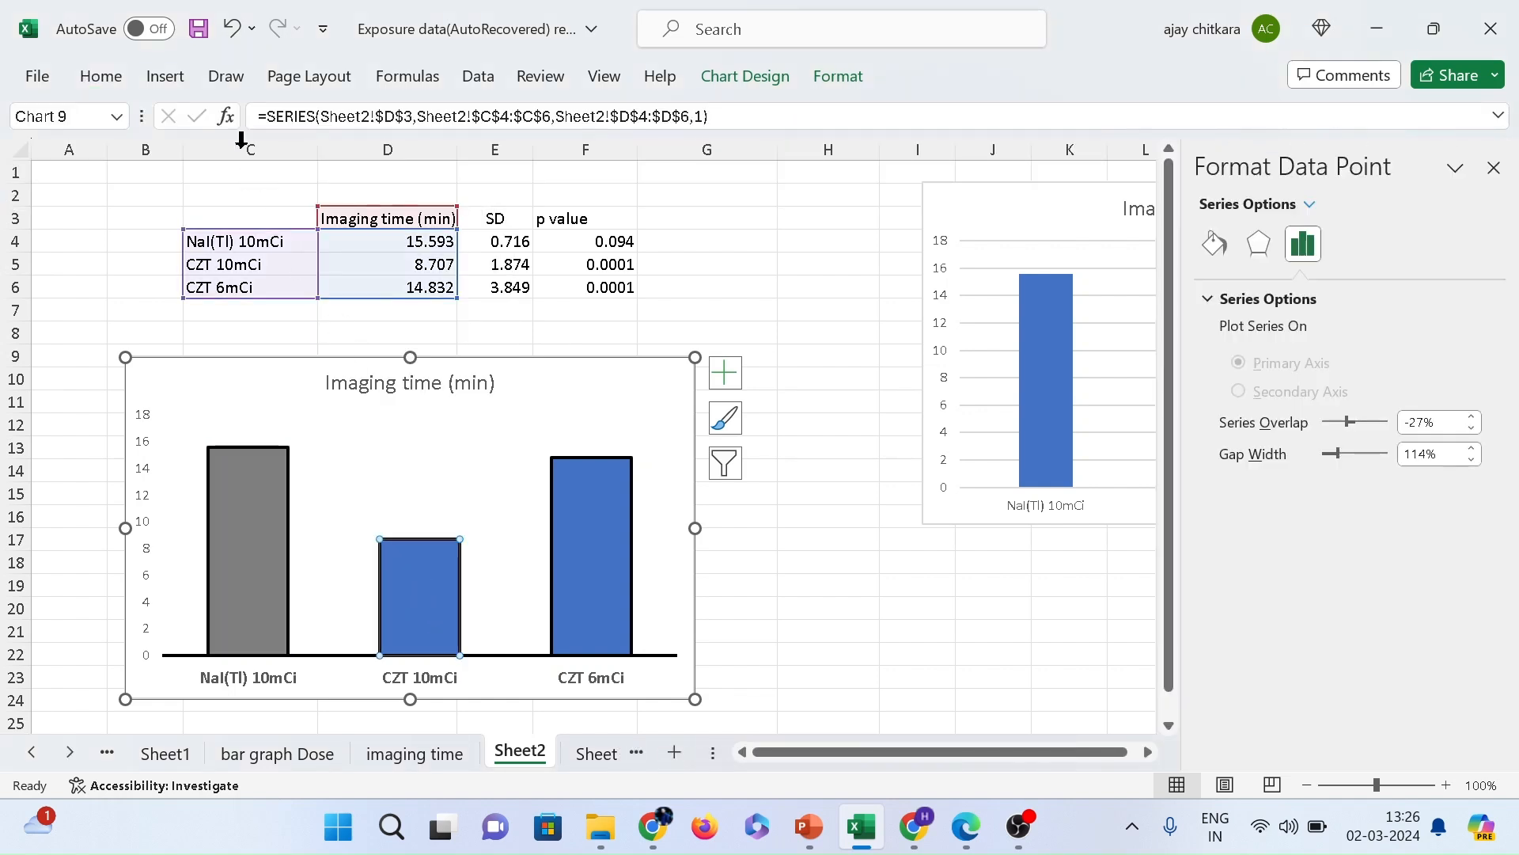
{"action": "left_click", "coordinate": [116, 83]}
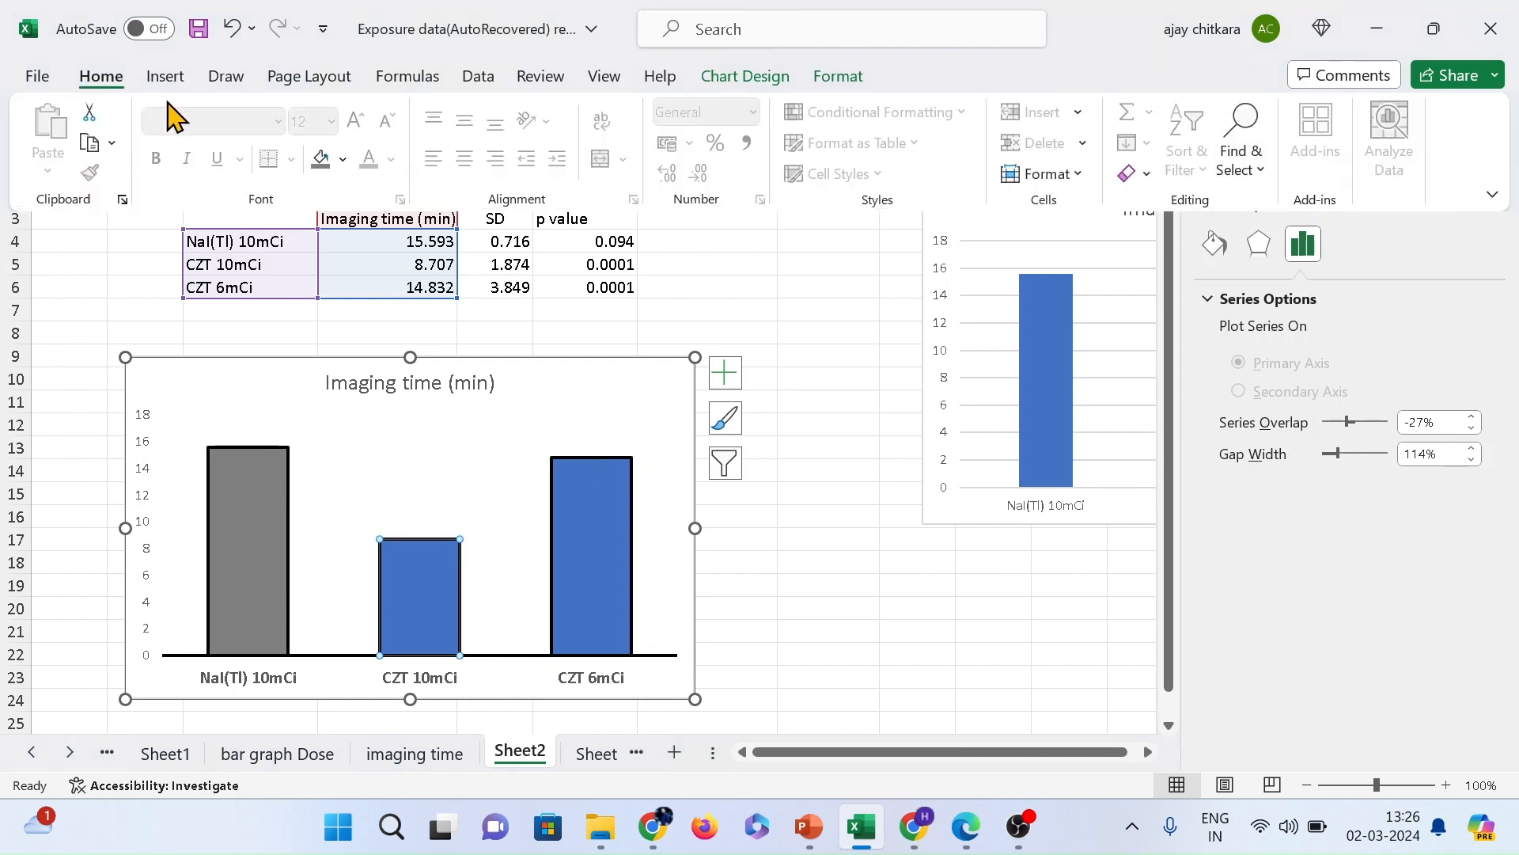
{"action": "left_click", "coordinate": [343, 159]}
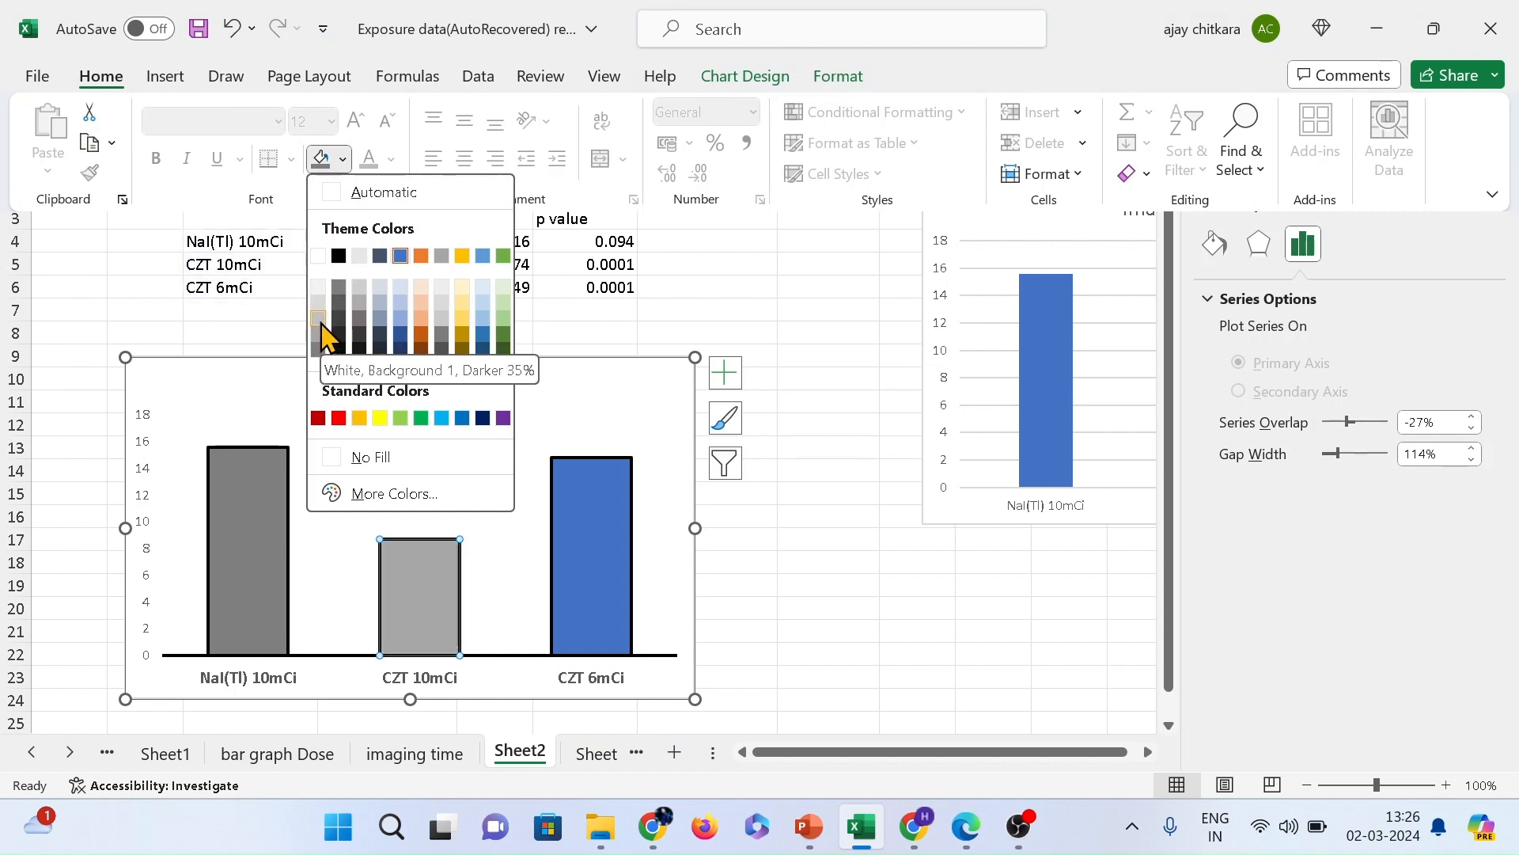
{"action": "key", "text": "Escape"}
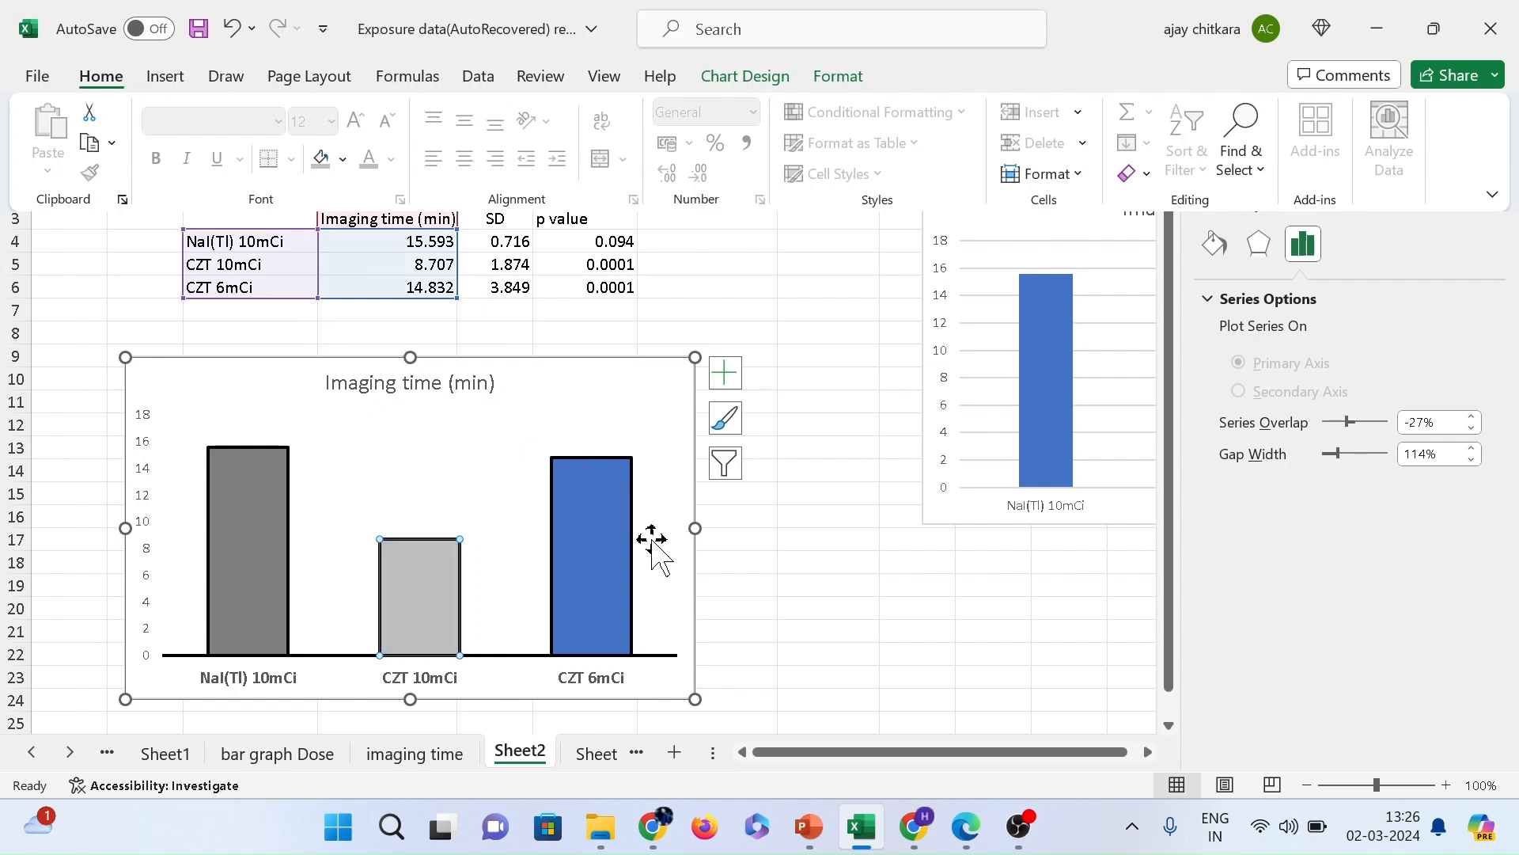
- Fill only the CZT 6mCi bar with the lightest grey shade of white and close the data point formatting pane
{"action": "left_click", "coordinate": [615, 557]}
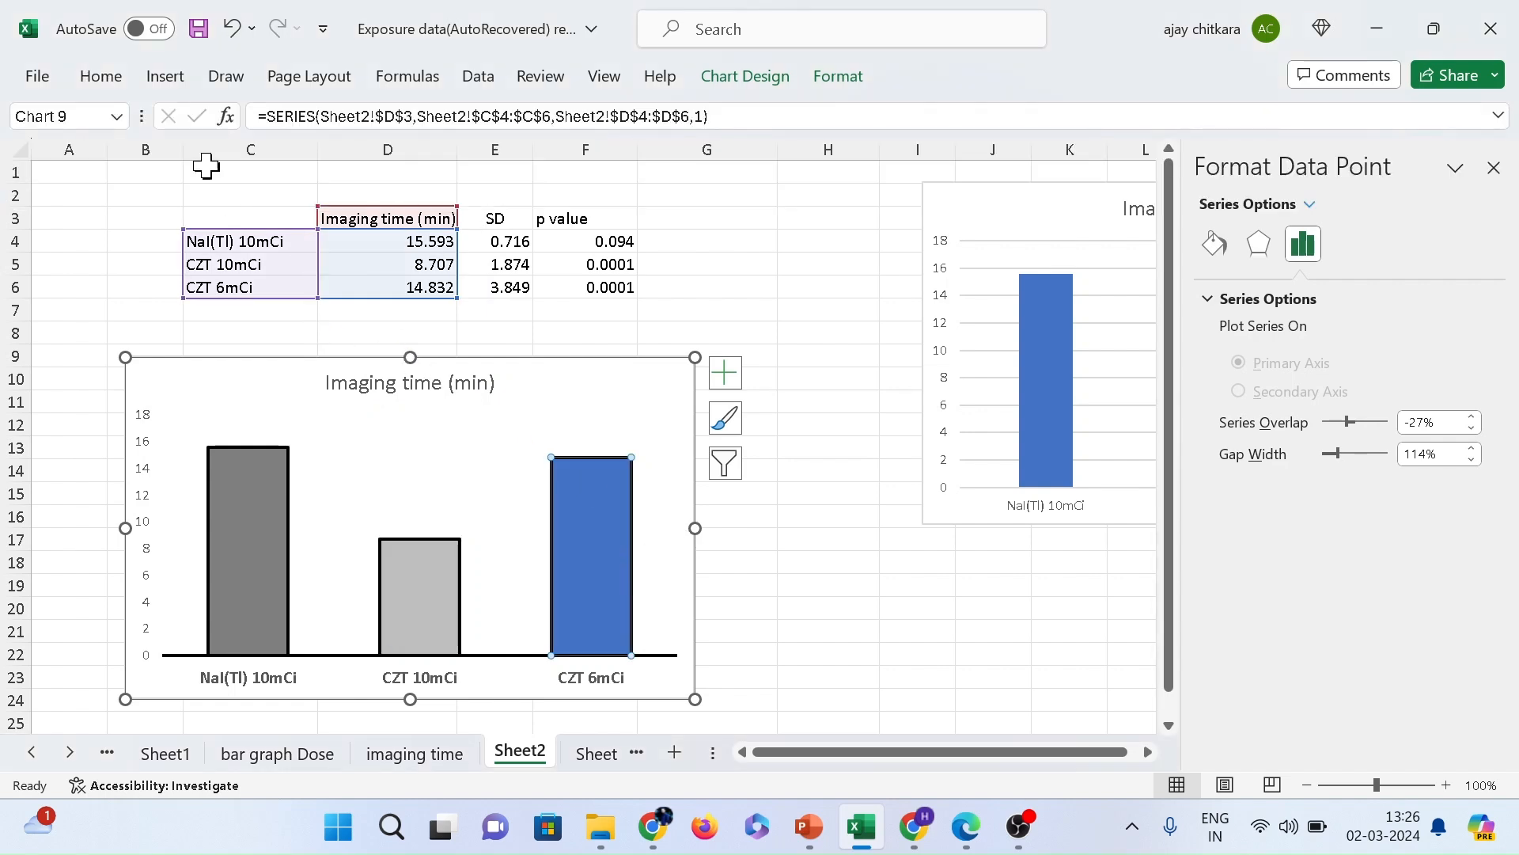
{"action": "left_click", "coordinate": [114, 82]}
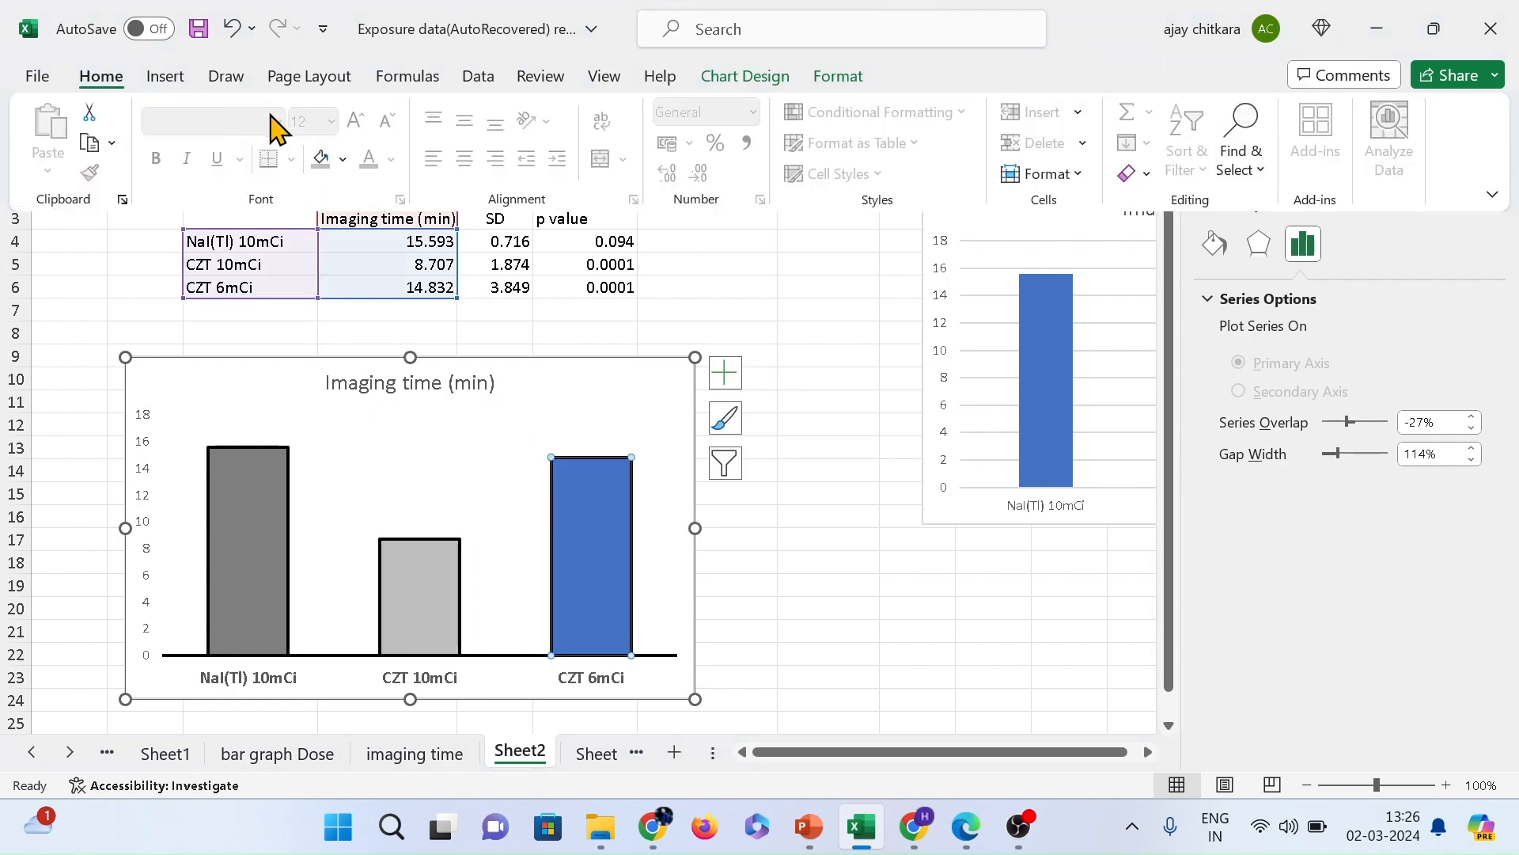
{"action": "left_click", "coordinate": [342, 161]}
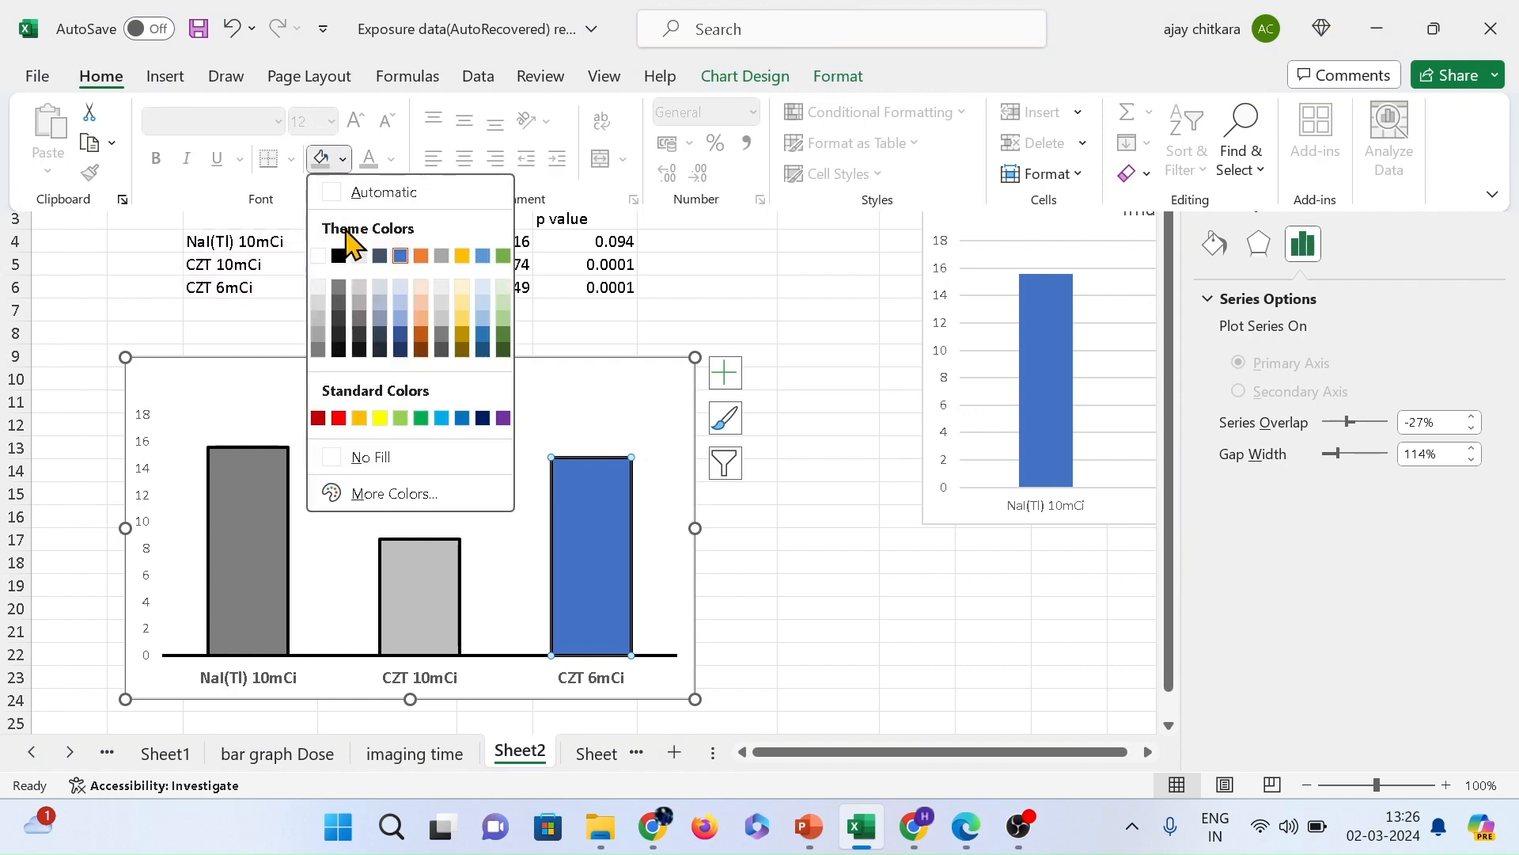
{"action": "left_click", "coordinate": [318, 286]}
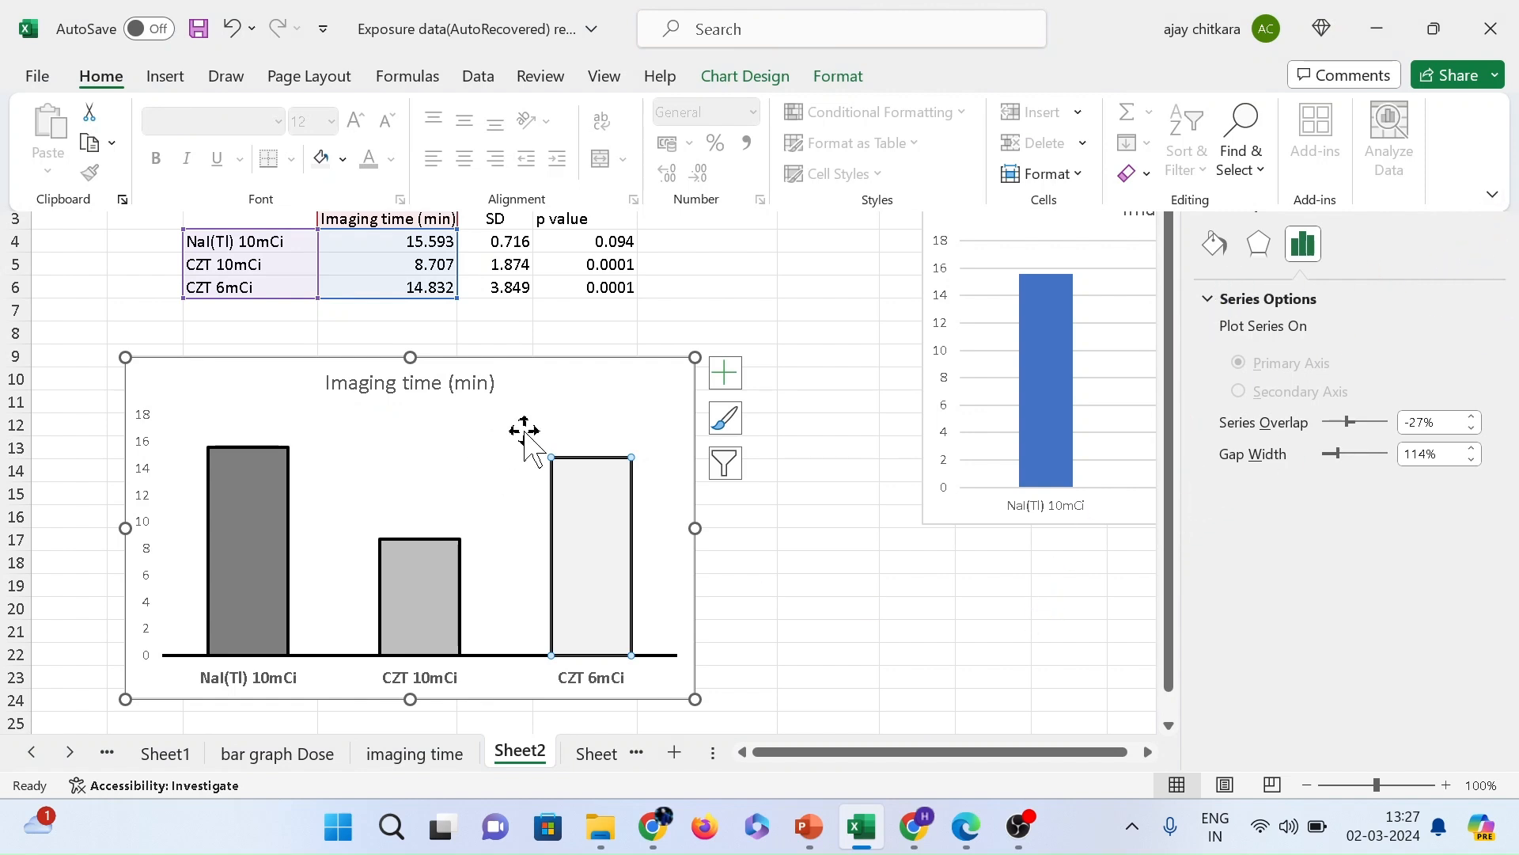
{"action": "left_click", "coordinate": [616, 404]}
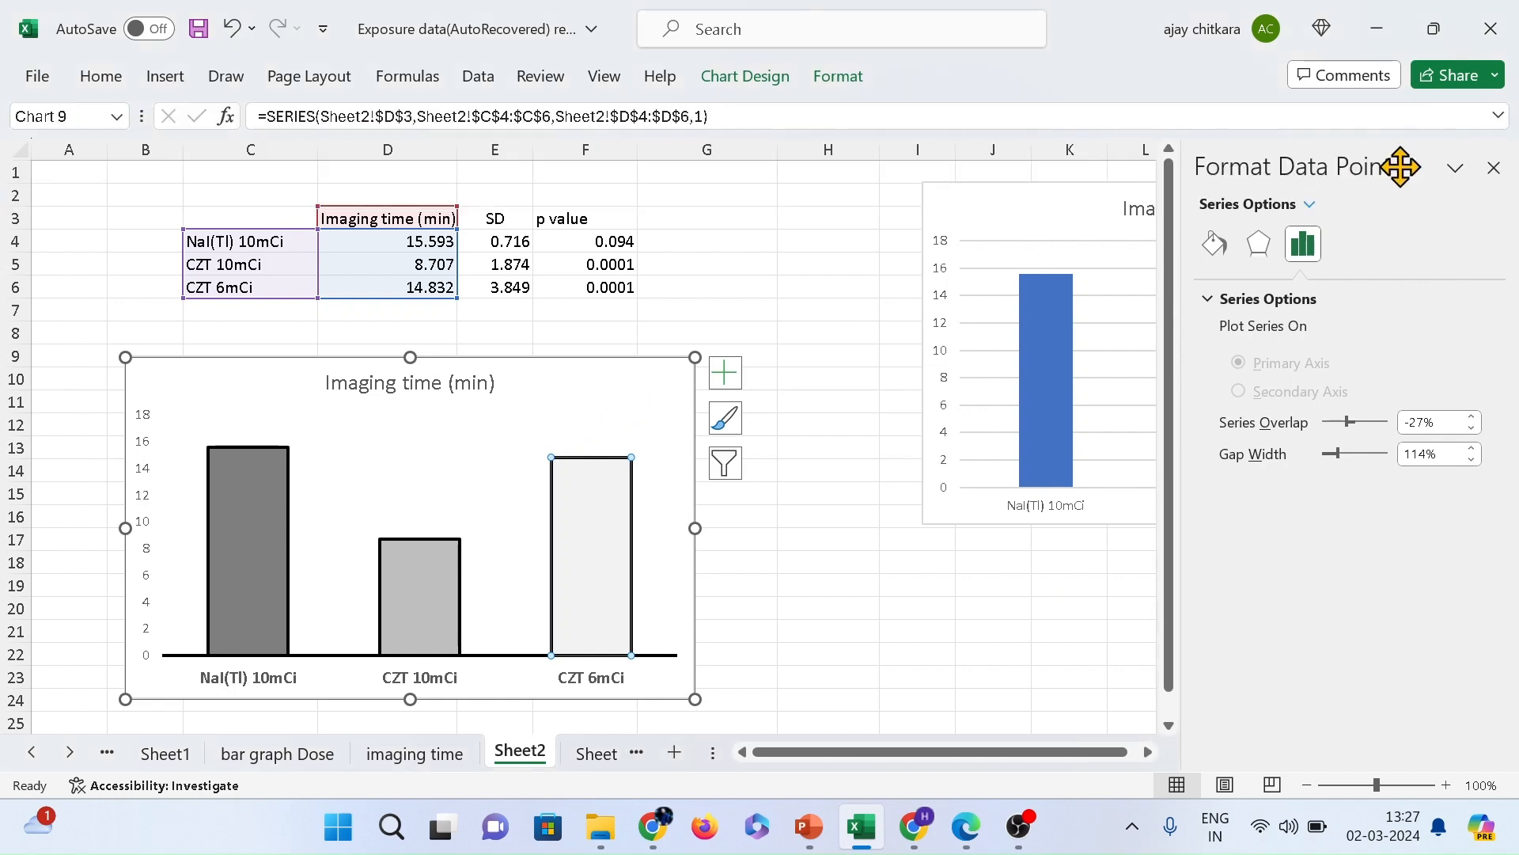
{"action": "left_click", "coordinate": [1494, 168]}
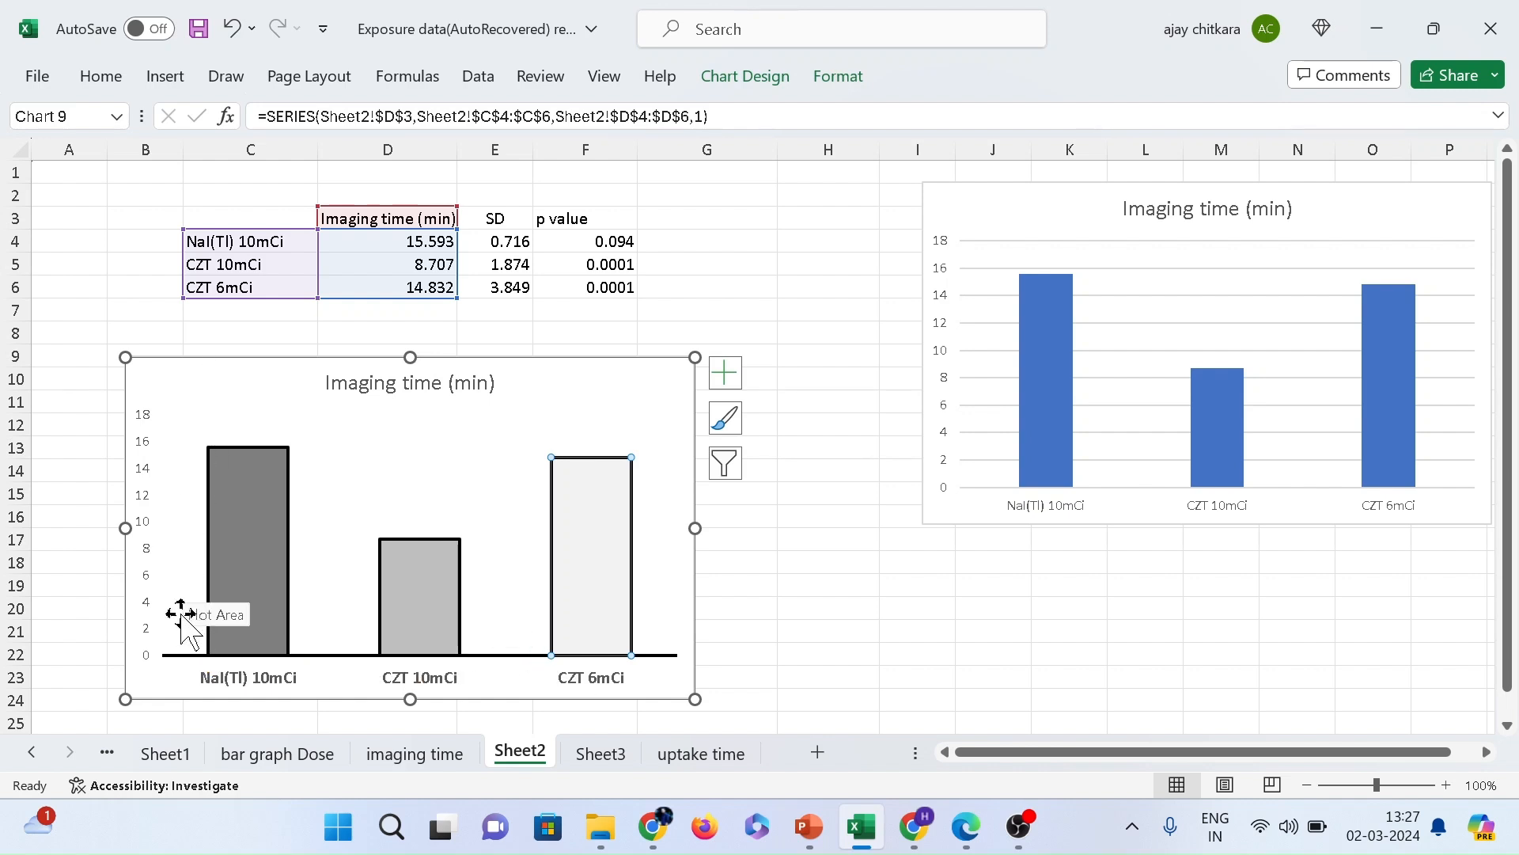
- Set the major tick marks of the lower chart's vertical axis to Outside
{"action": "left_click", "coordinate": [151, 585]}
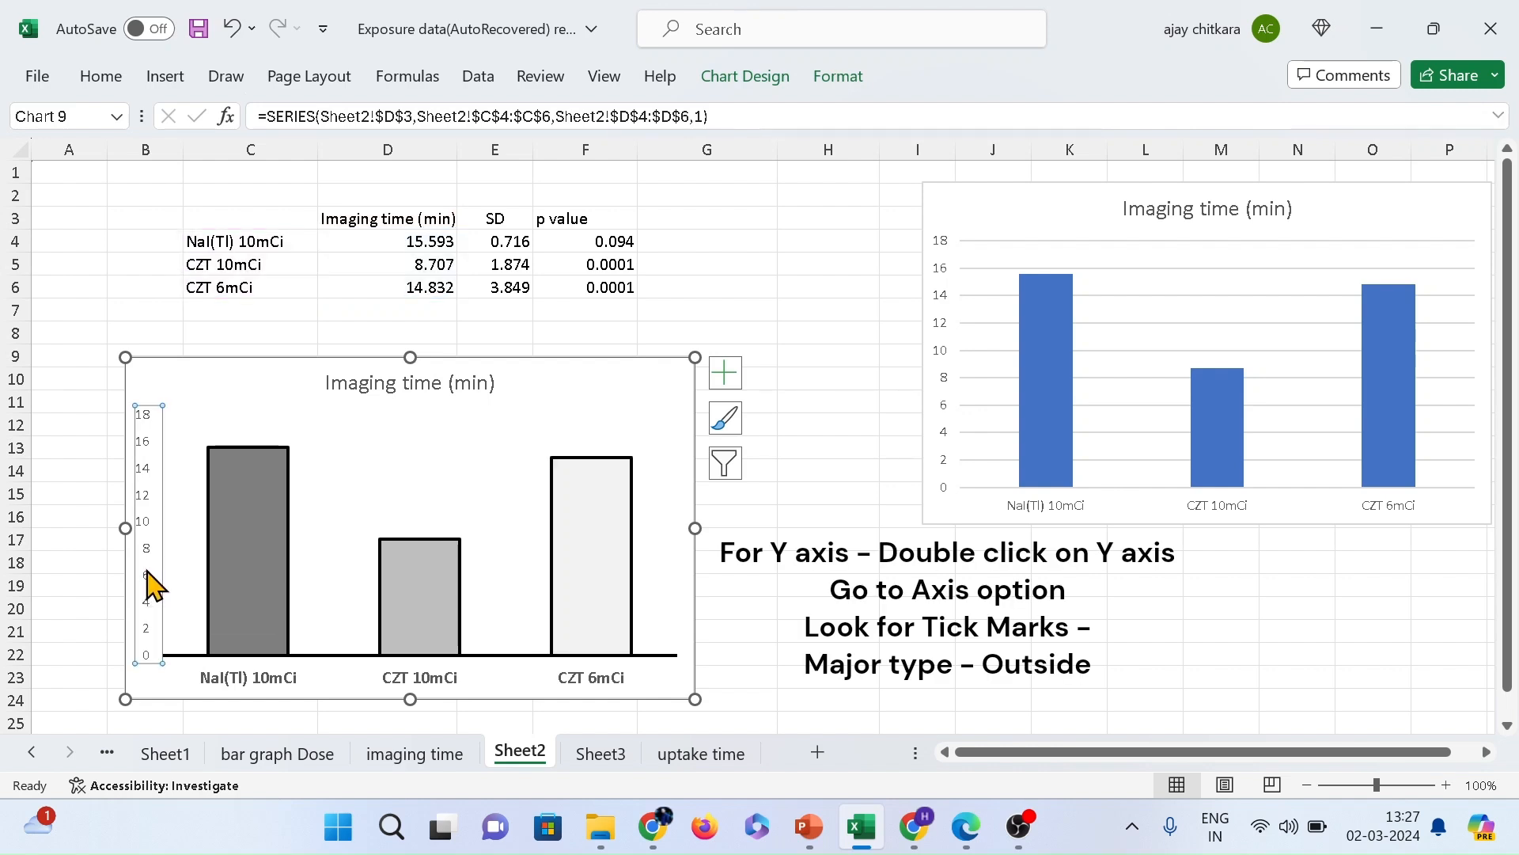
{"action": "double_click", "coordinate": [150, 586]}
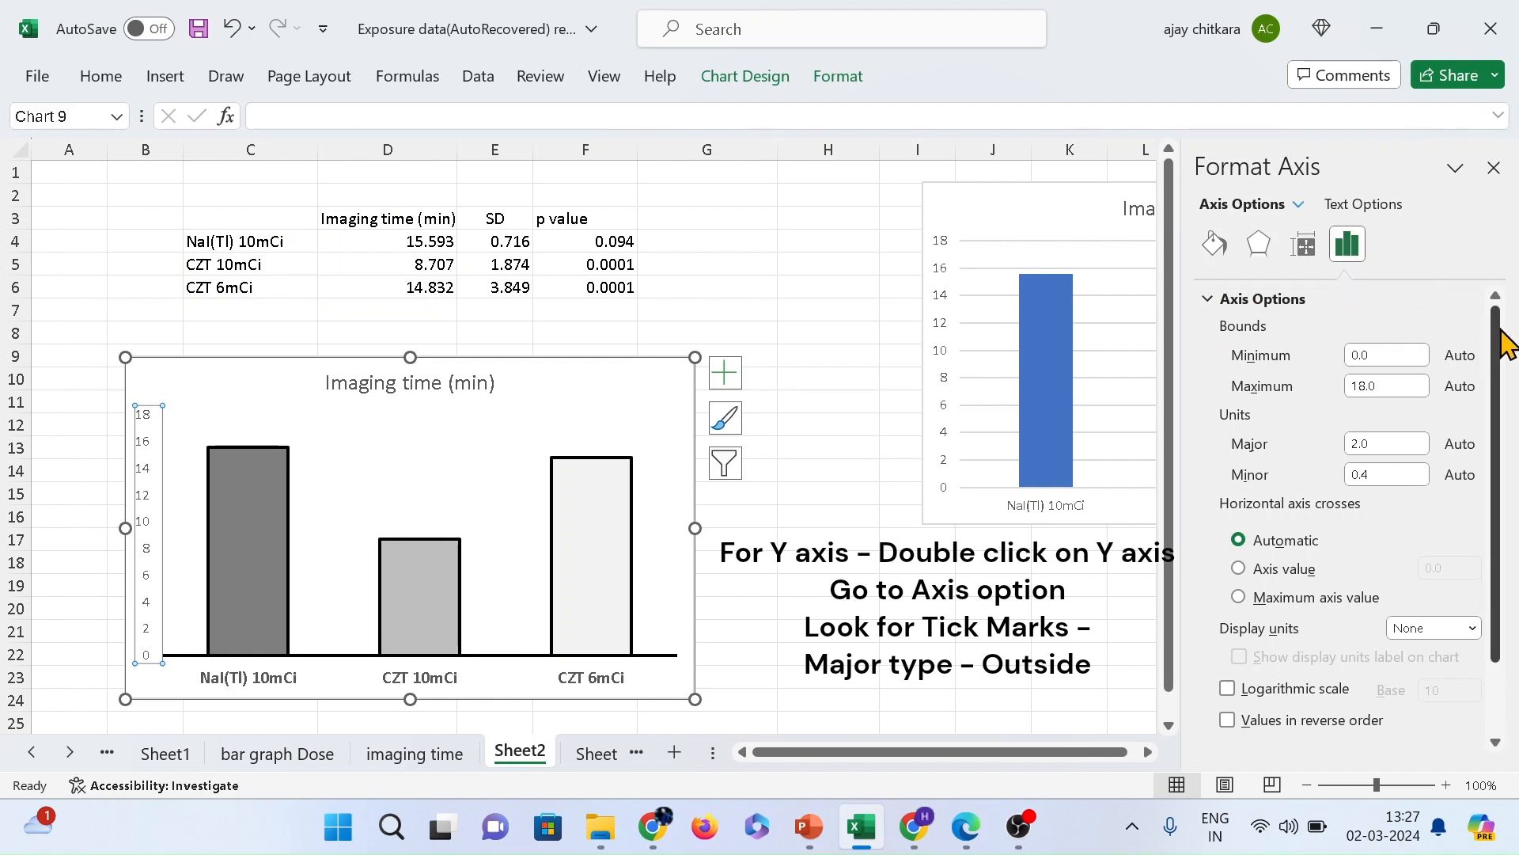
{"action": "left_click_drag", "start_coordinate": [1501, 340], "coordinate": [1498, 411]}
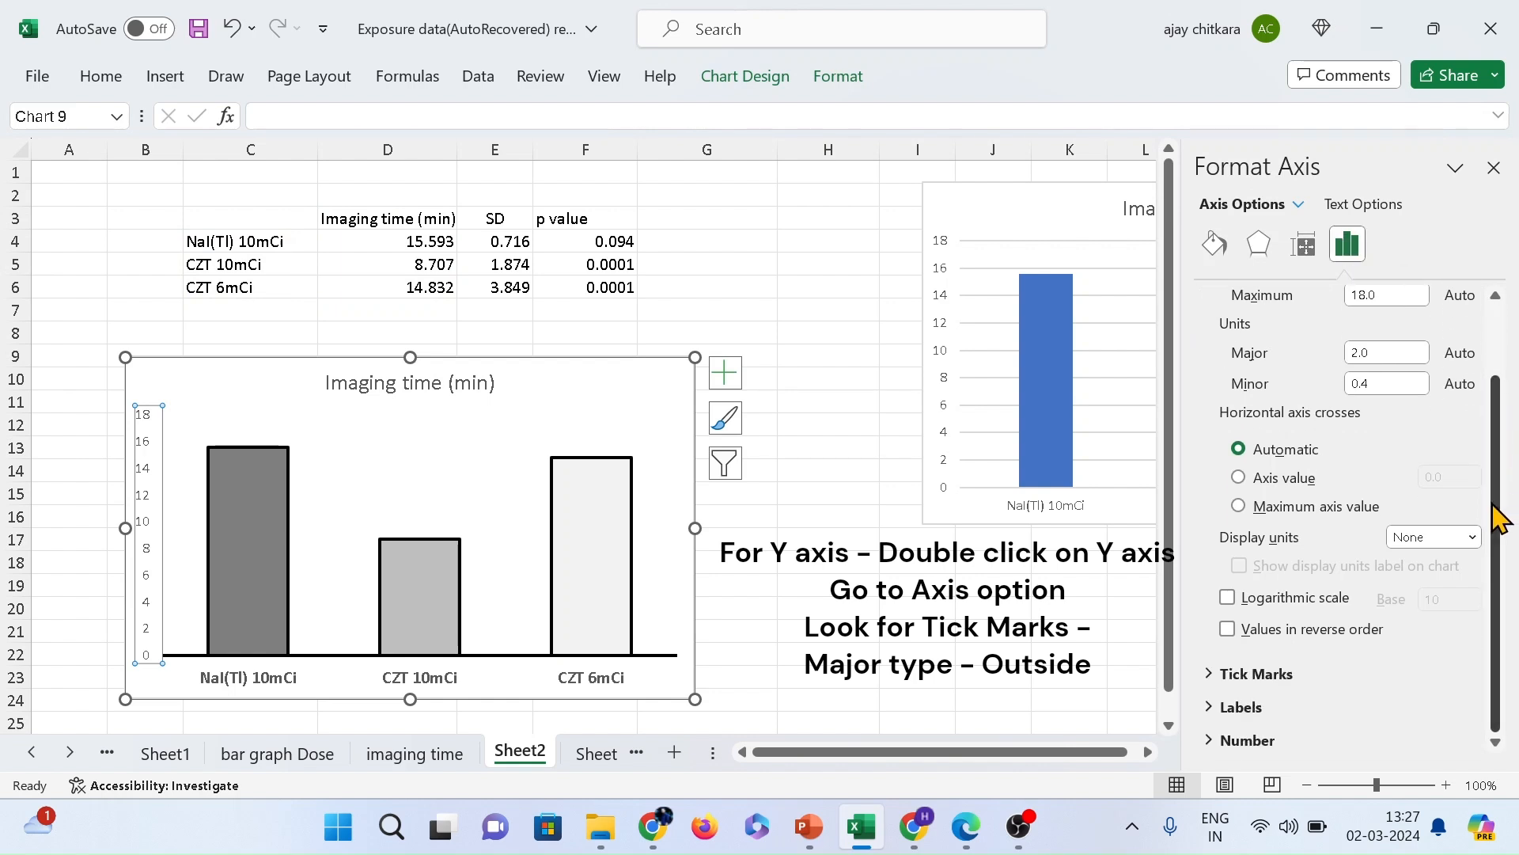
{"action": "left_click", "coordinate": [1239, 681]}
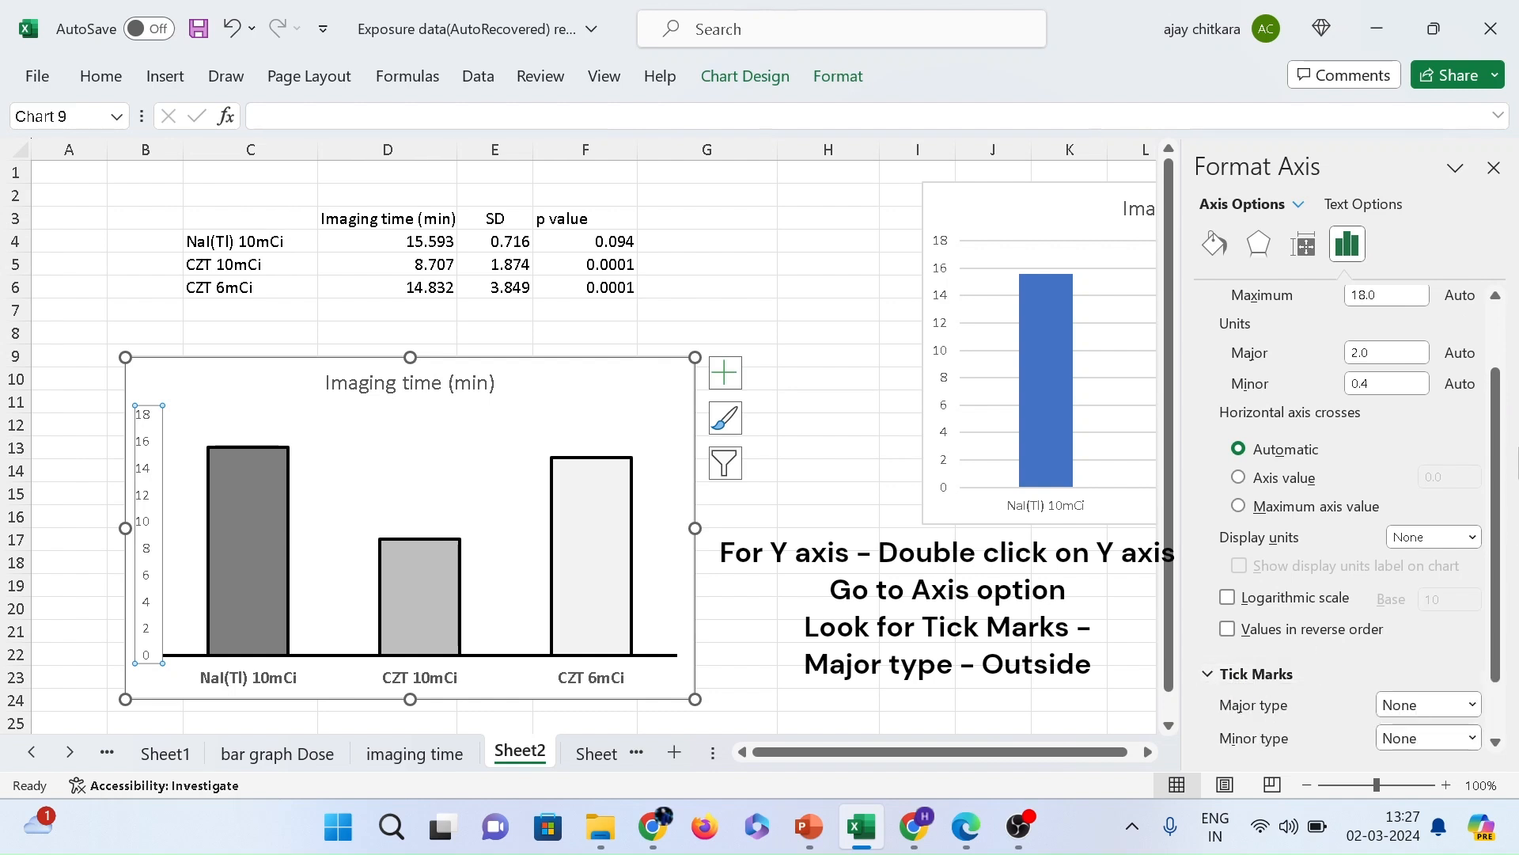
{"action": "left_click_drag", "start_coordinate": [1502, 464], "coordinate": [1508, 605]}
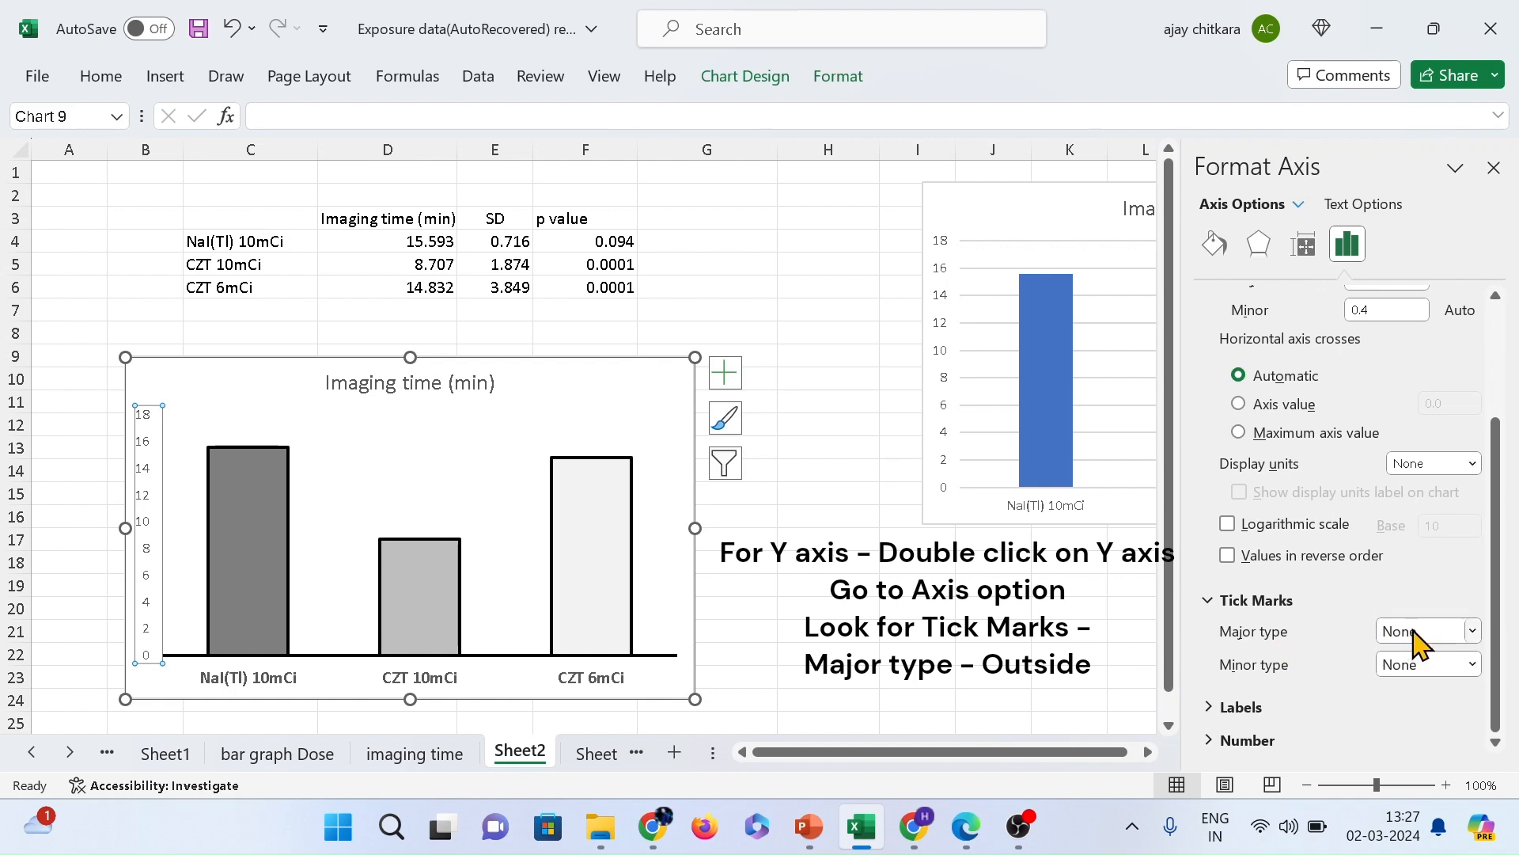
{"action": "left_click", "coordinate": [1474, 631]}
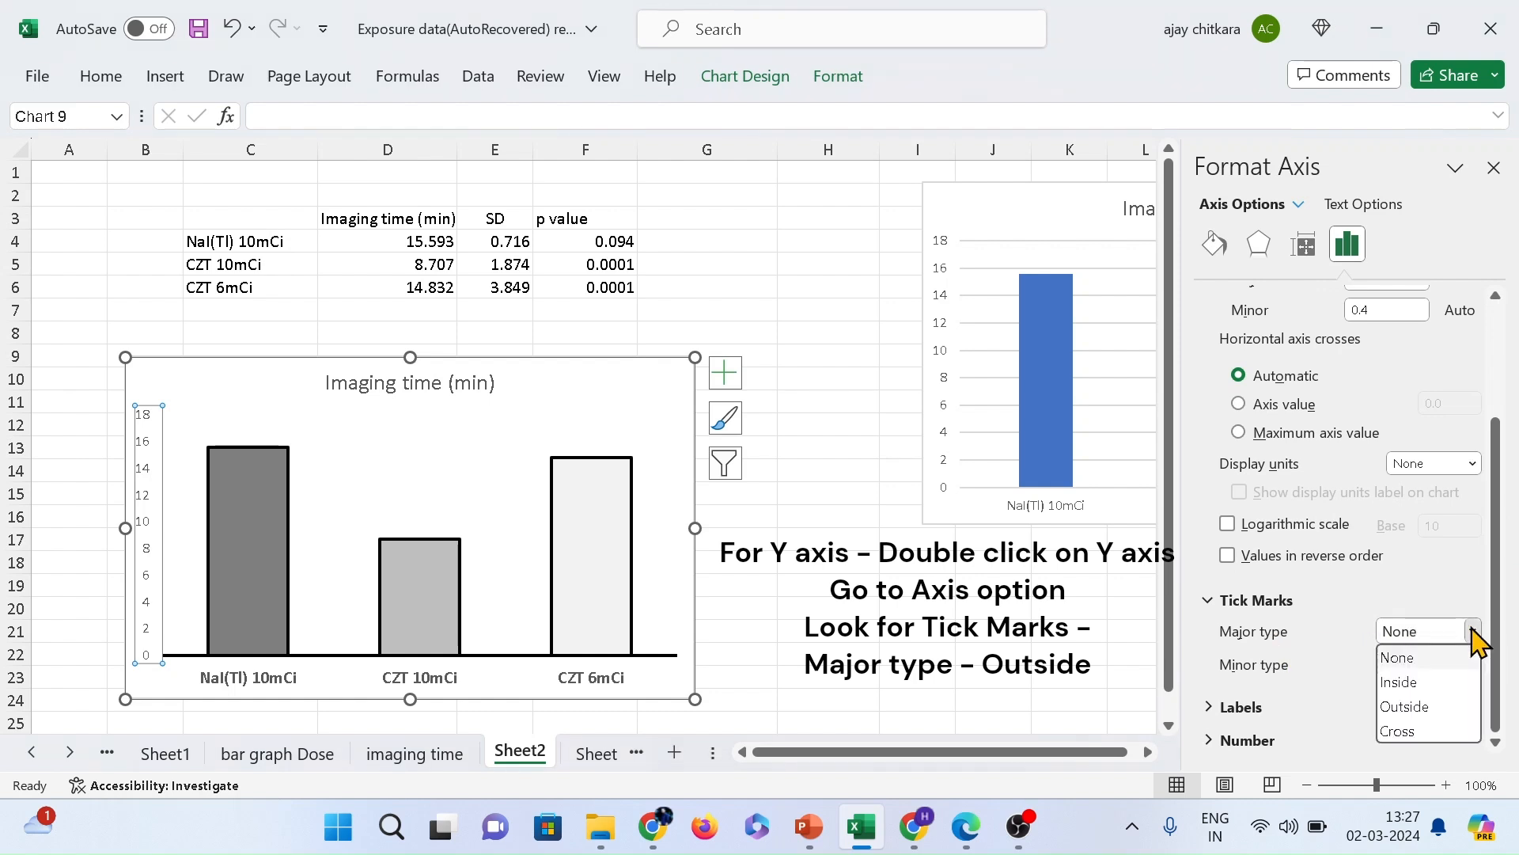
{"action": "left_click", "coordinate": [1425, 706]}
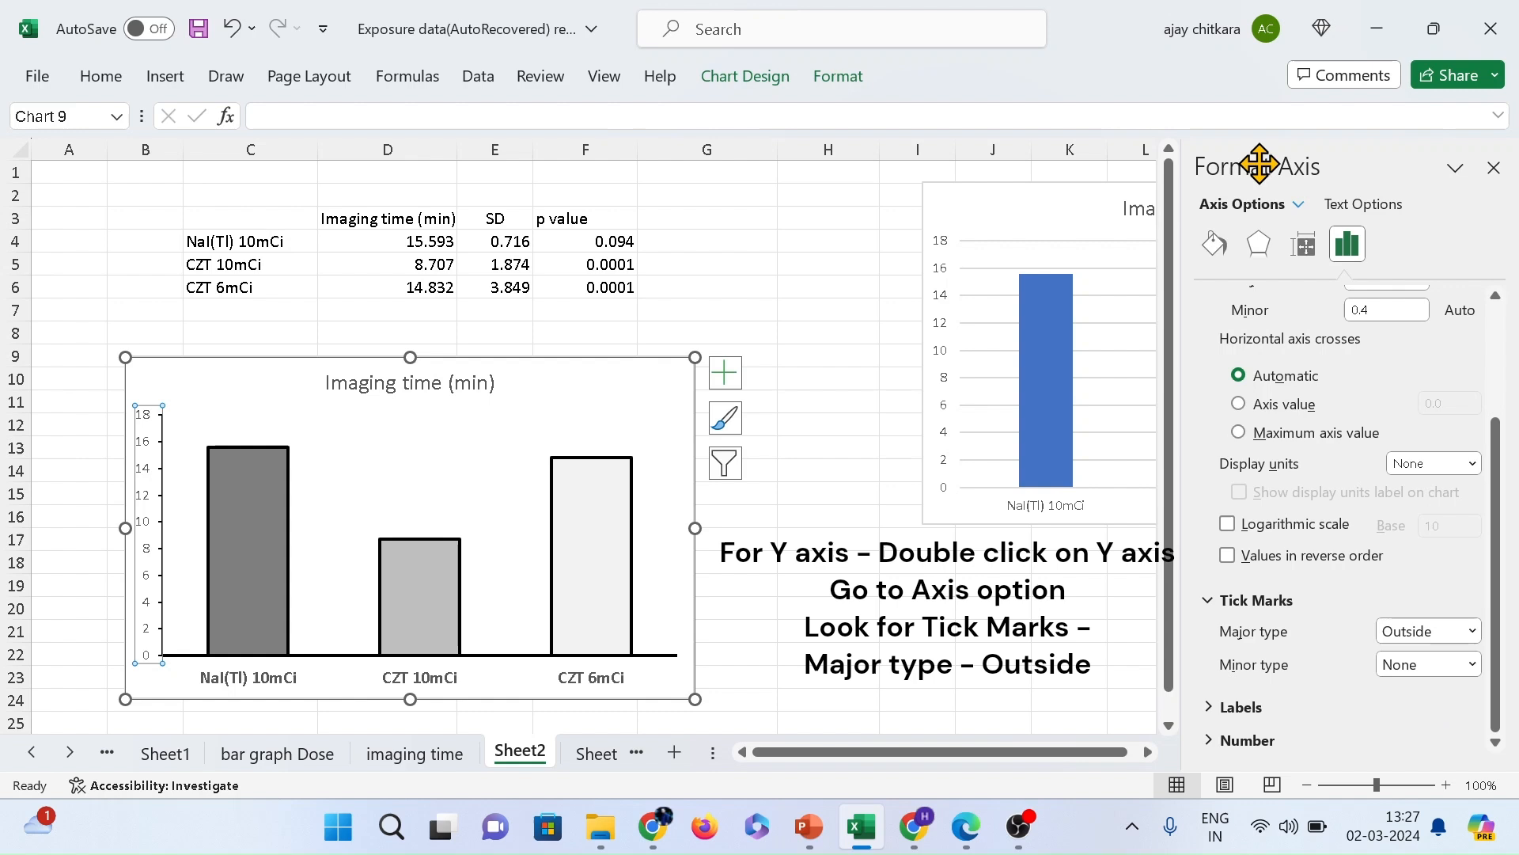
- Set the line width of the lower chart's vertical axis to 1.75 pt
{"action": "left_click", "coordinate": [1221, 248]}
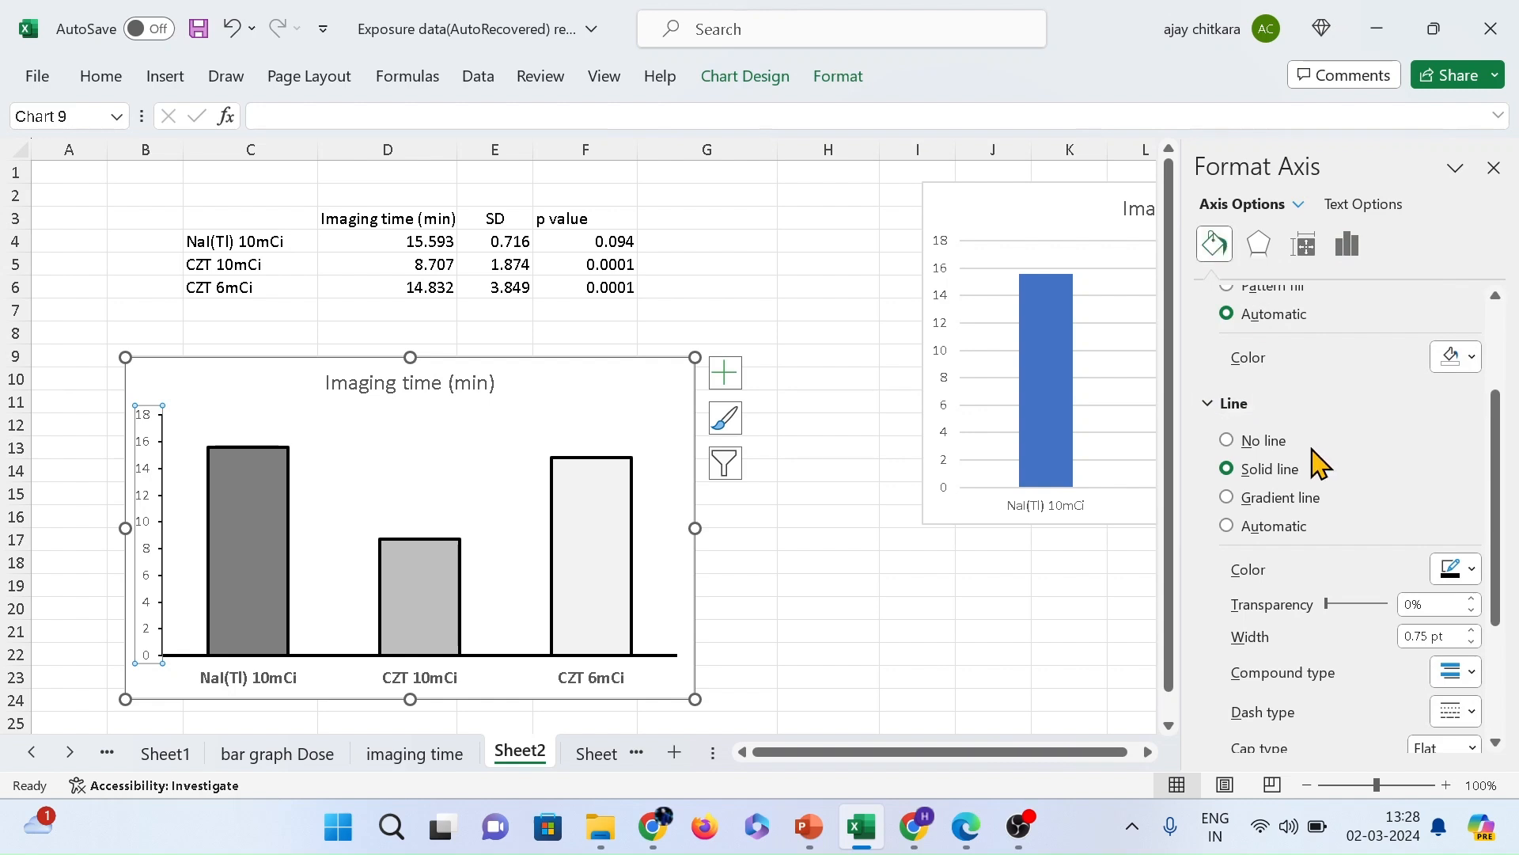
{"action": "scroll", "coordinate": [1316, 465], "scroll_direction": "up", "scroll_amount": 3}
{"action": "scroll", "coordinate": [1318, 464], "scroll_direction": "up", "scroll_amount": 1}
{"action": "scroll", "coordinate": [1316, 459], "scroll_direction": "down", "scroll_amount": 3}
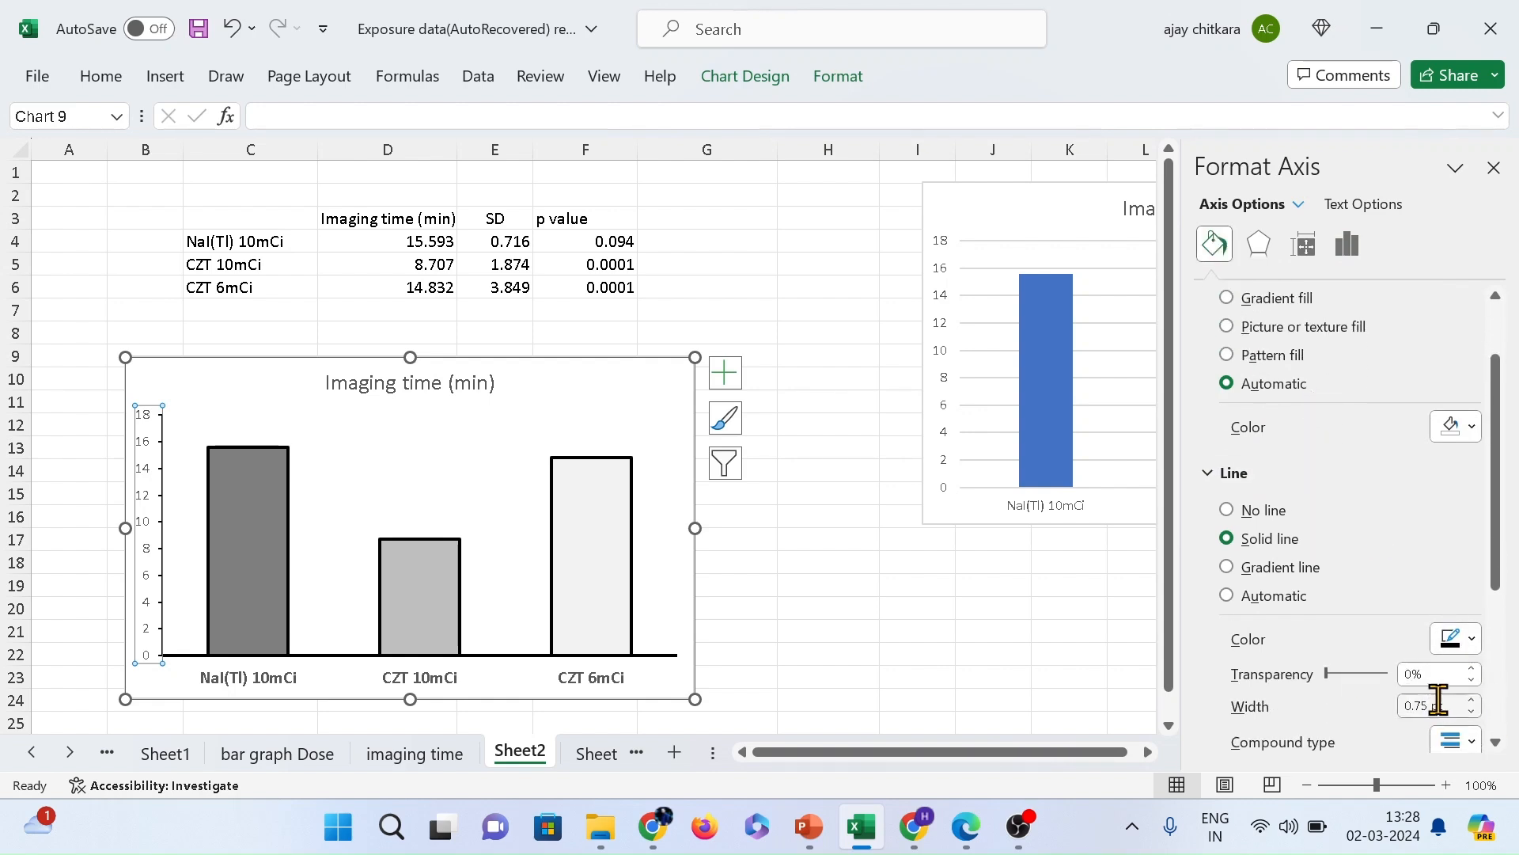
{"action": "left_click", "coordinate": [1474, 700]}
{"action": "left_click", "coordinate": [1473, 700]}
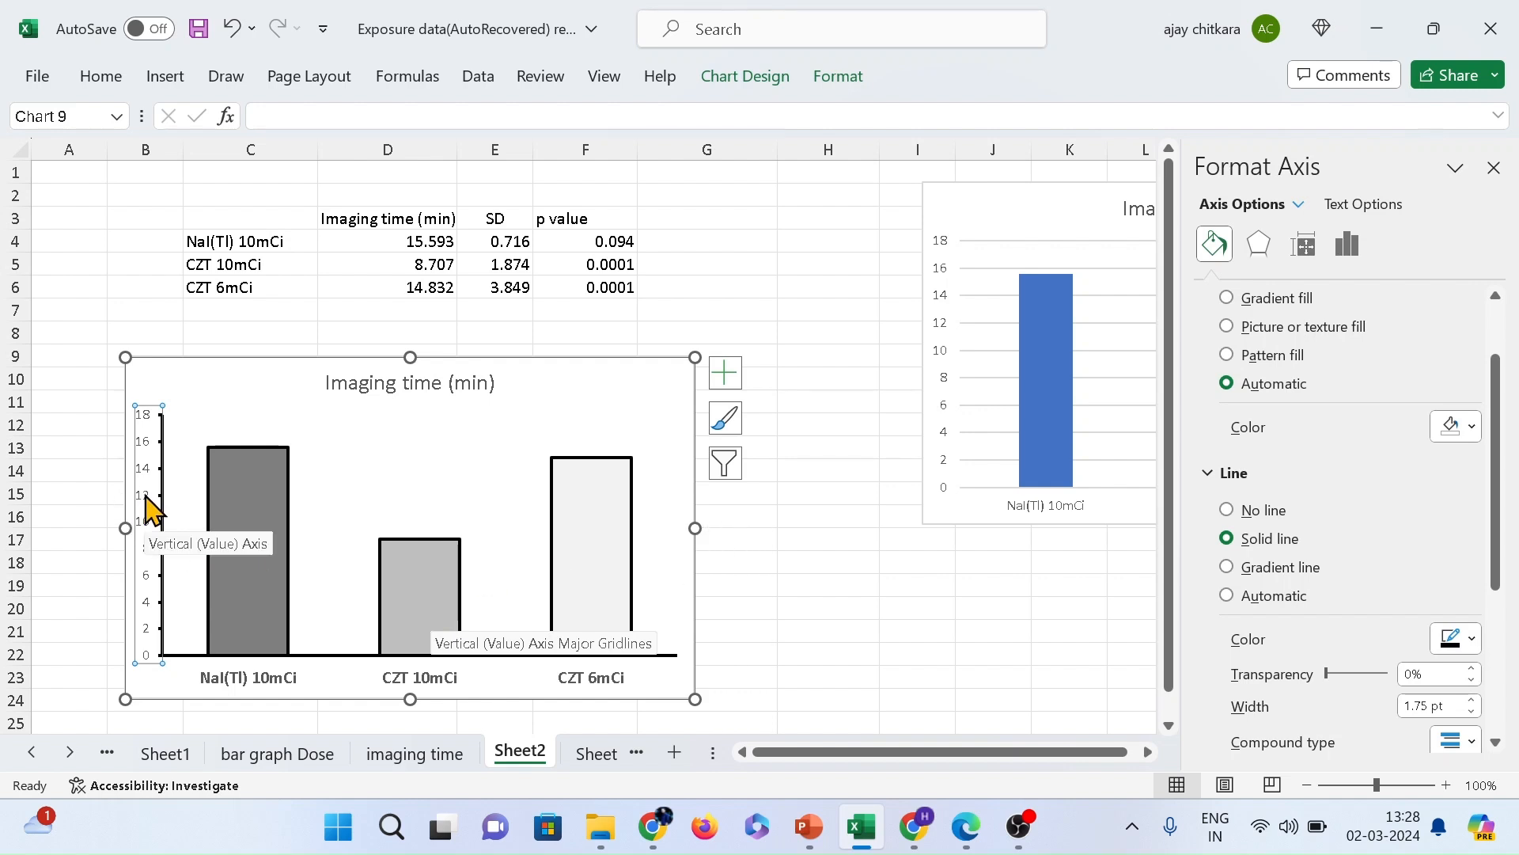
- Set the lower chart's vertical axis labels to font size 11 and bold
{"action": "left_click", "coordinate": [101, 77]}
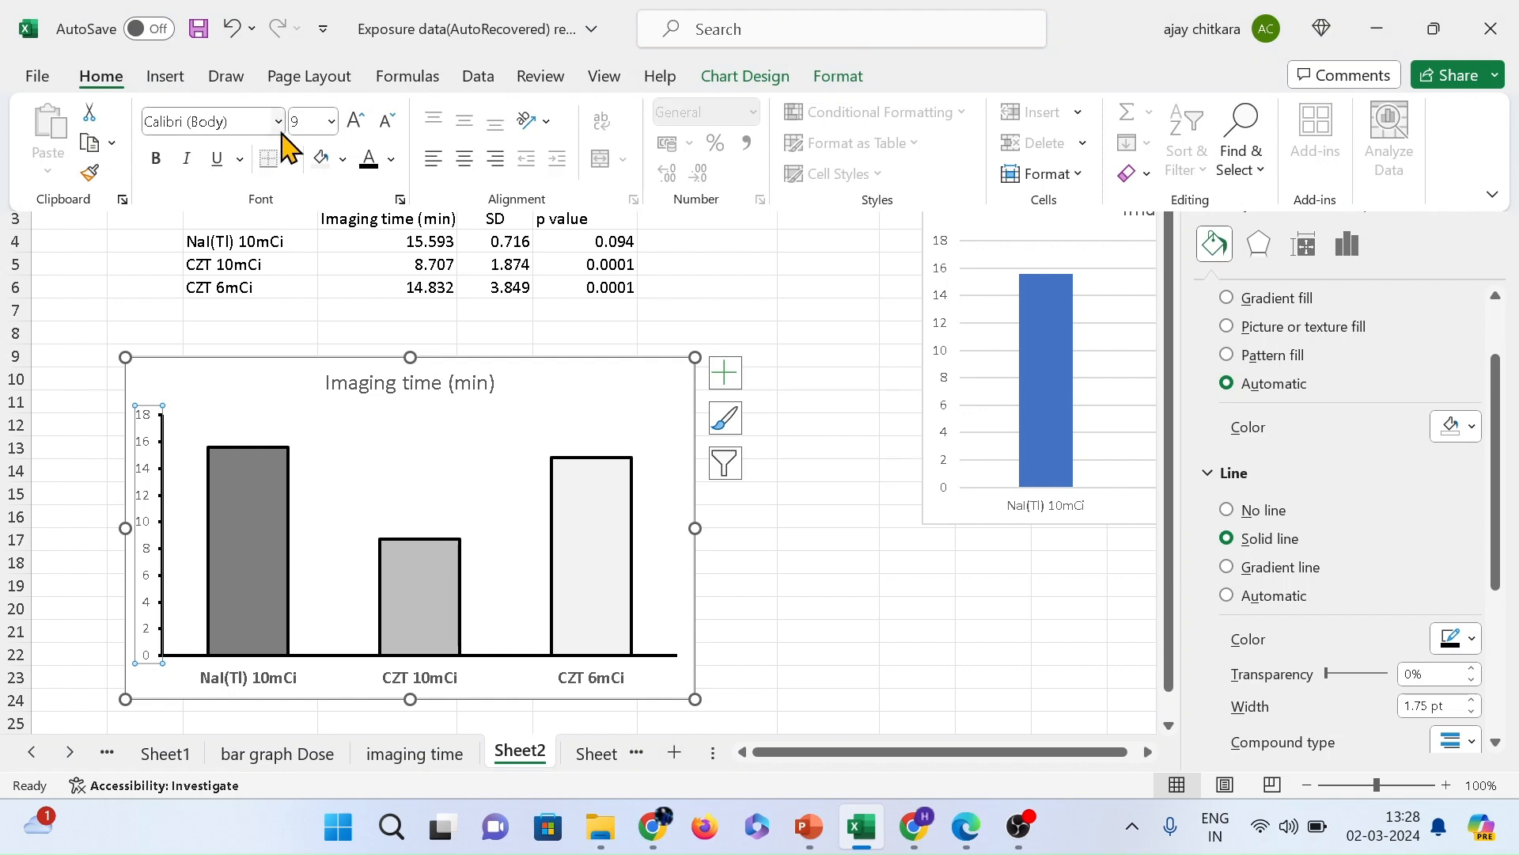
{"action": "left_click", "coordinate": [333, 121]}
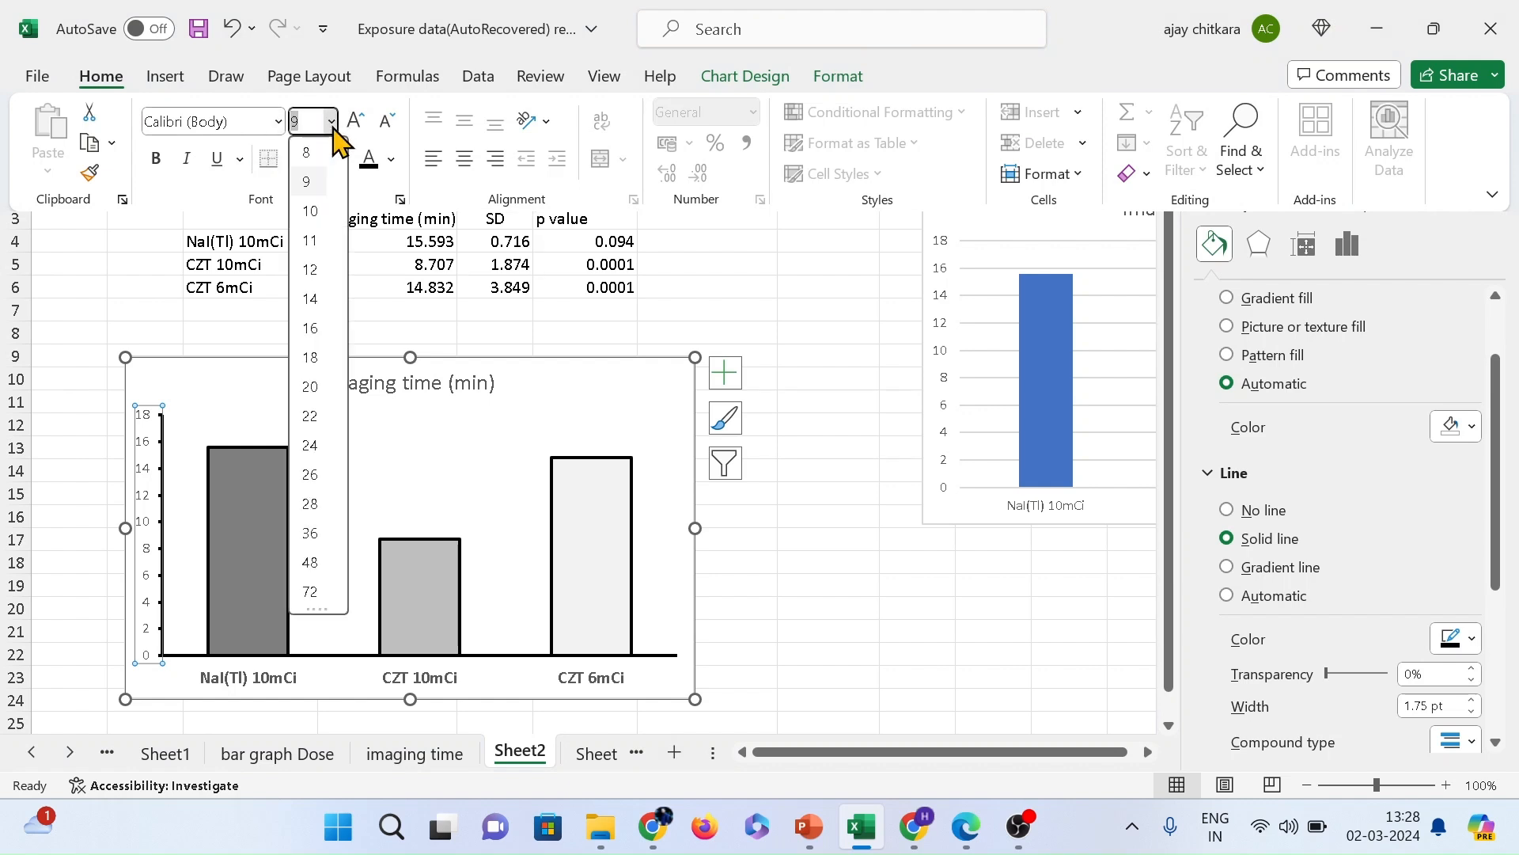
{"action": "left_click", "coordinate": [313, 288]}
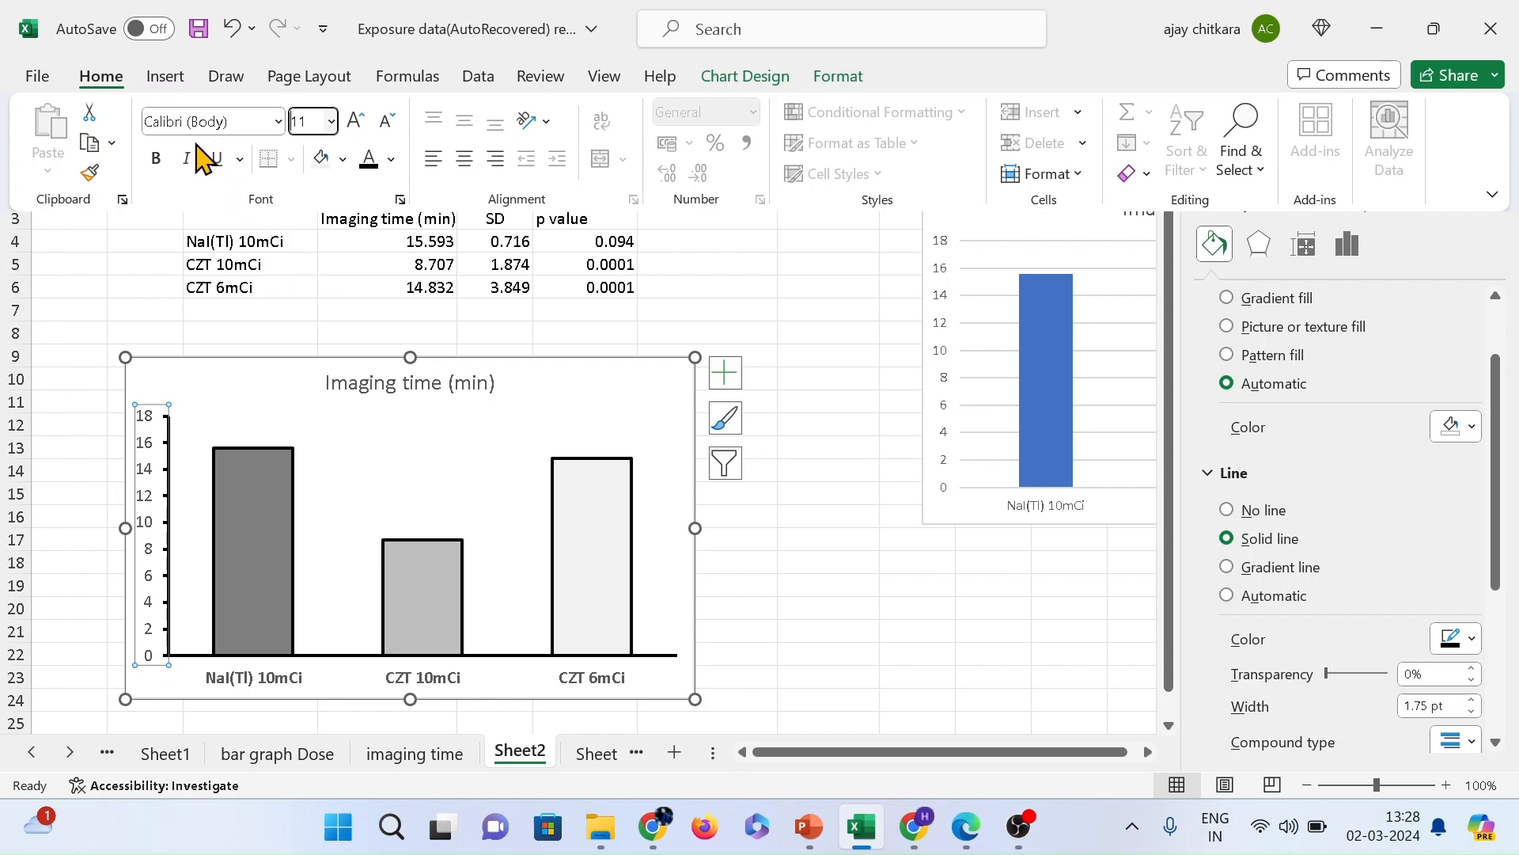
{"action": "left_click", "coordinate": [160, 160]}
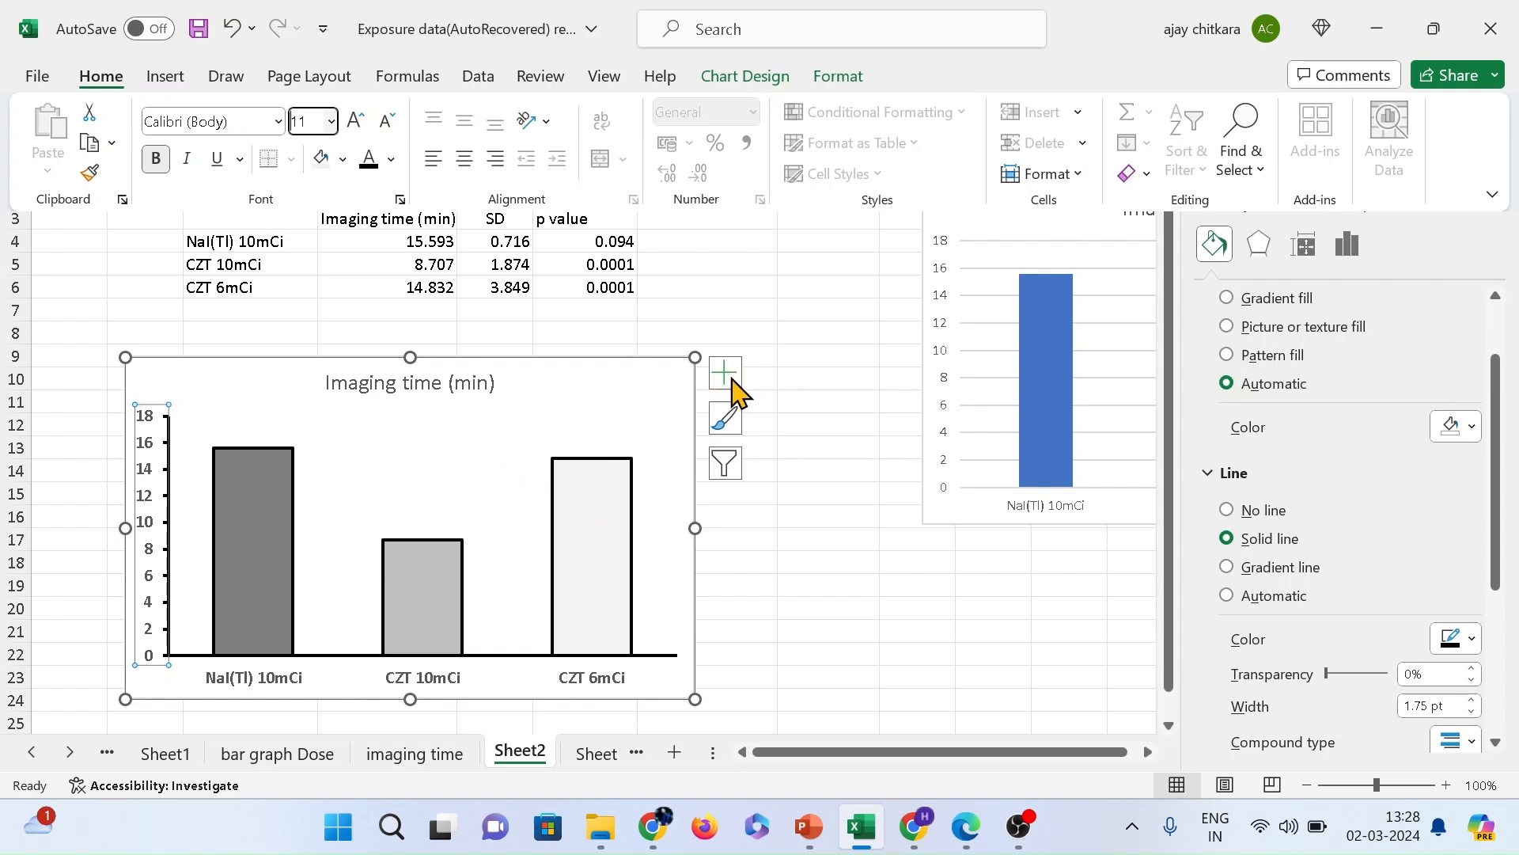
- Look over the lower chart's axis element options and horizontal axis formatting, and close the axis formatting pane
{"action": "scroll", "coordinate": [1345, 325], "scroll_direction": "up", "scroll_amount": 2}
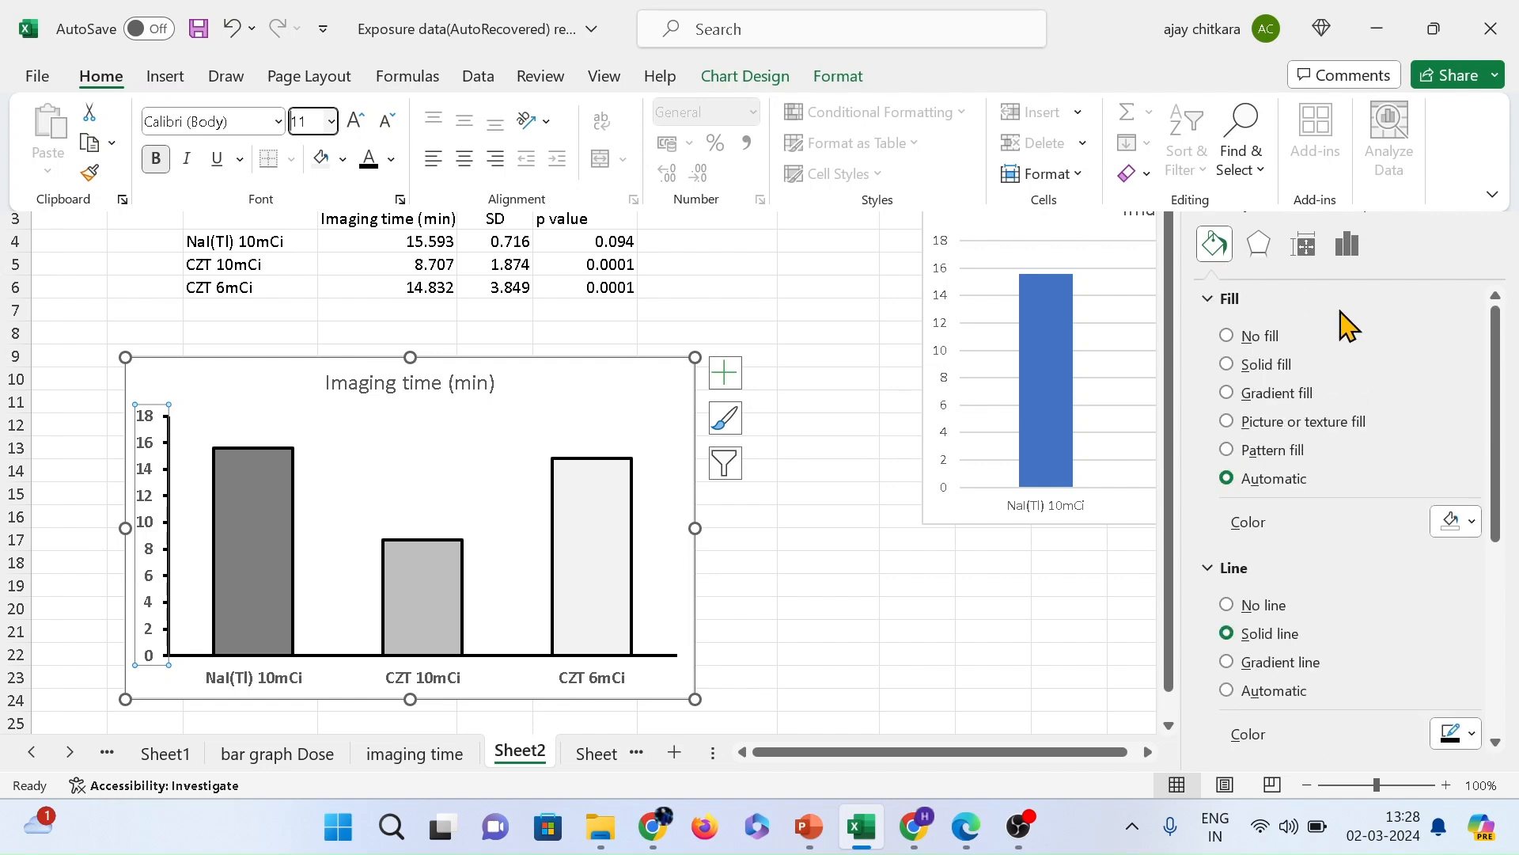
{"action": "left_click", "coordinate": [725, 373]}
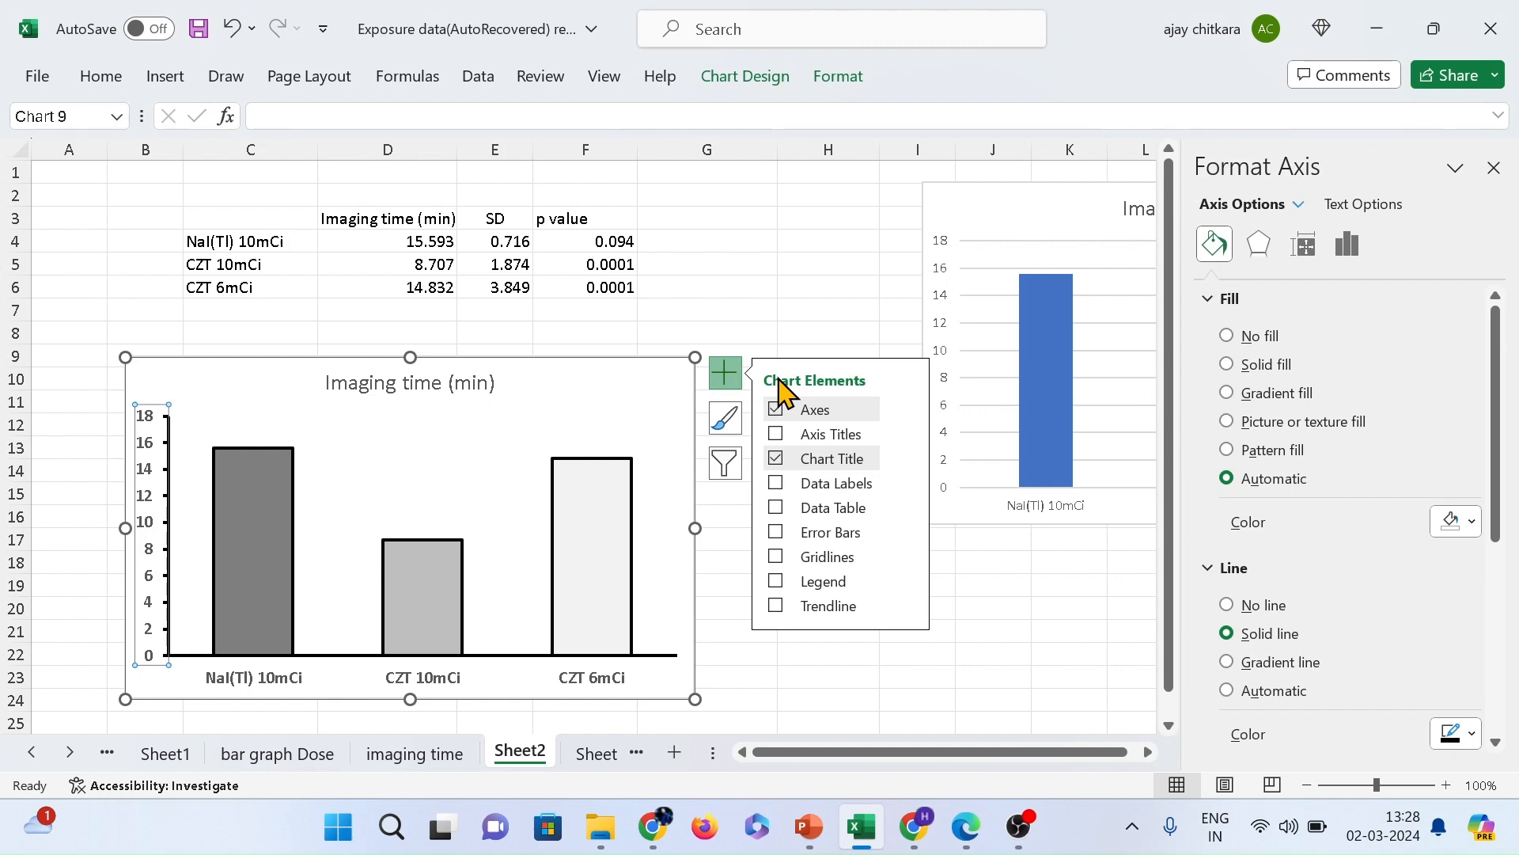
{"action": "mouse_move", "coordinate": [816, 417]}
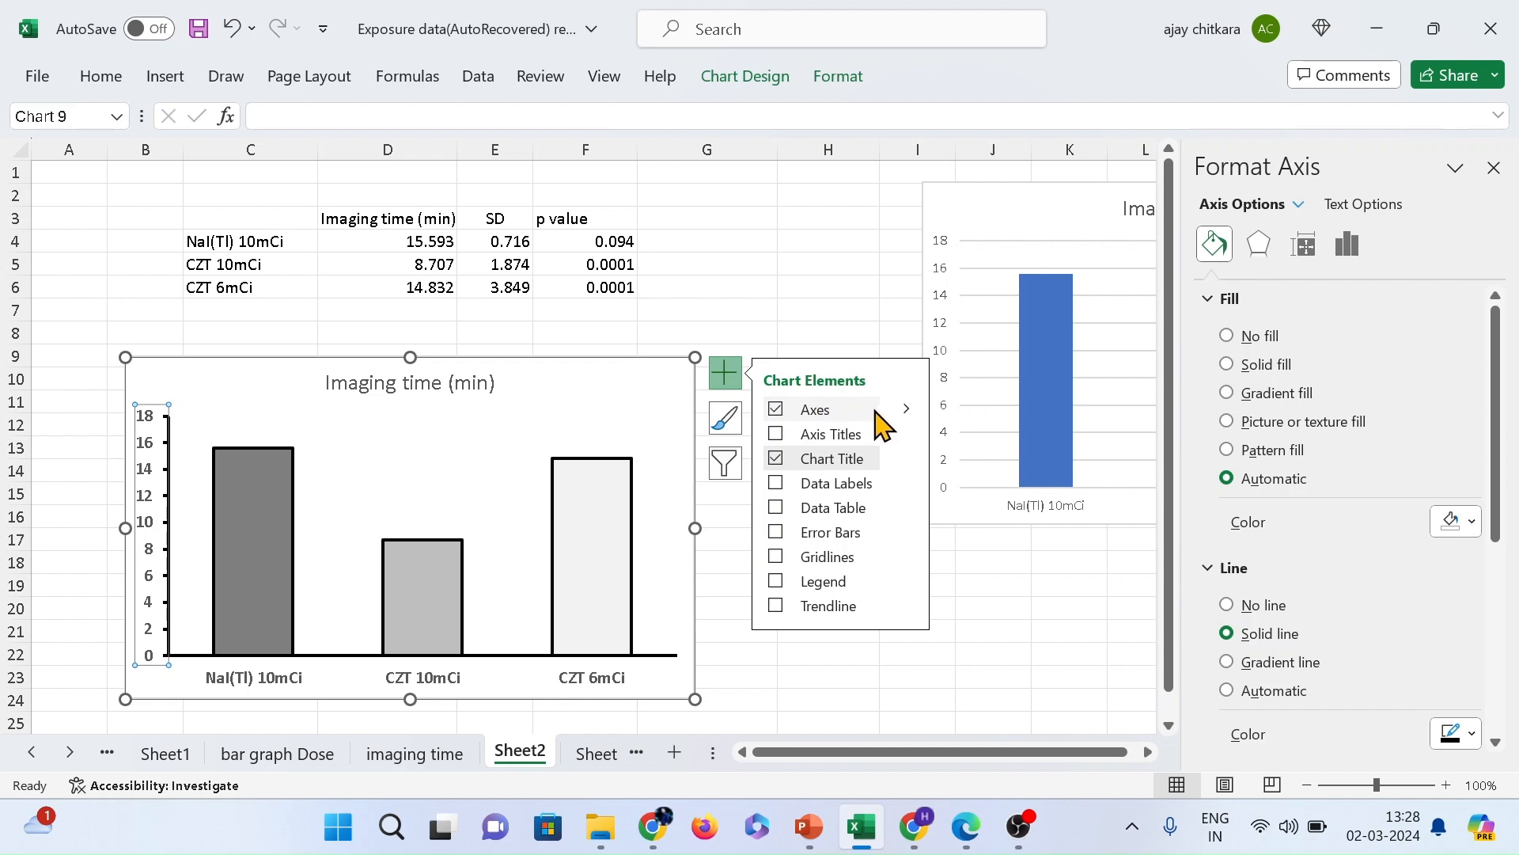
{"action": "mouse_move", "coordinate": [901, 417]}
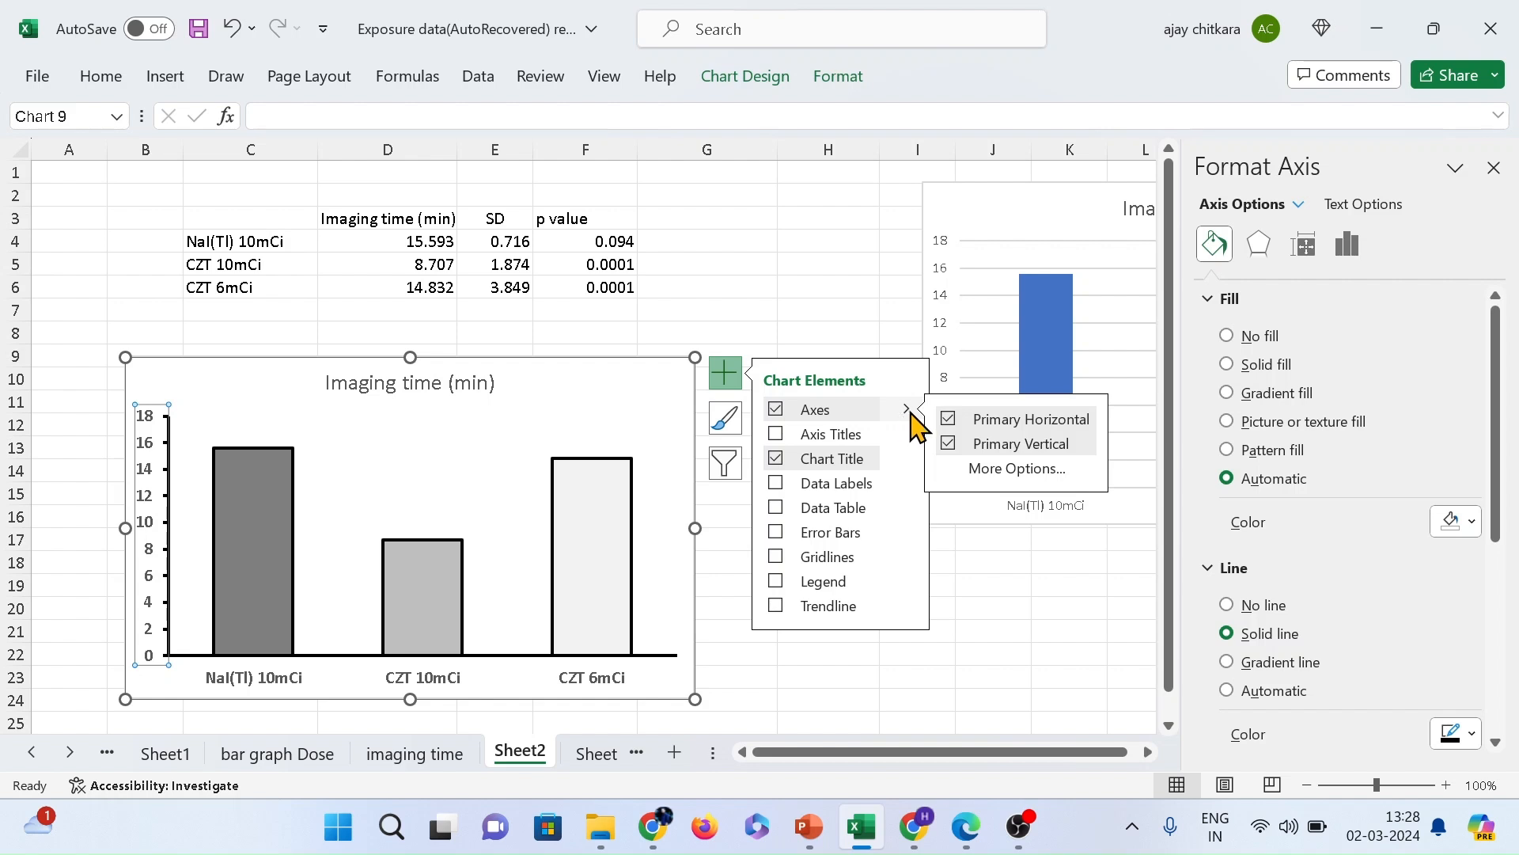
{"action": "left_click", "coordinate": [999, 472]}
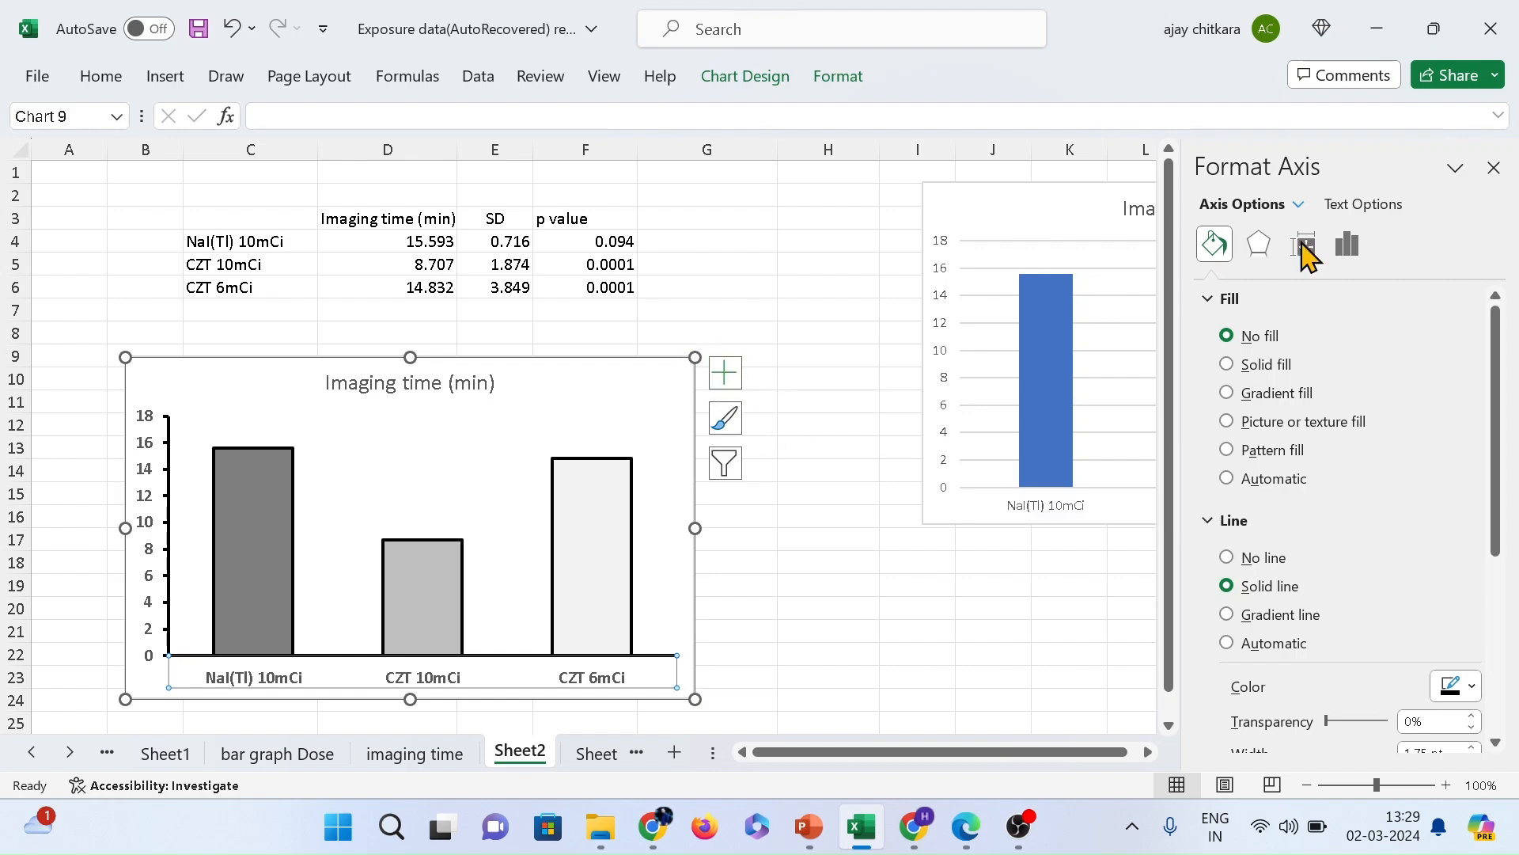
{"action": "left_click", "coordinate": [1493, 168]}
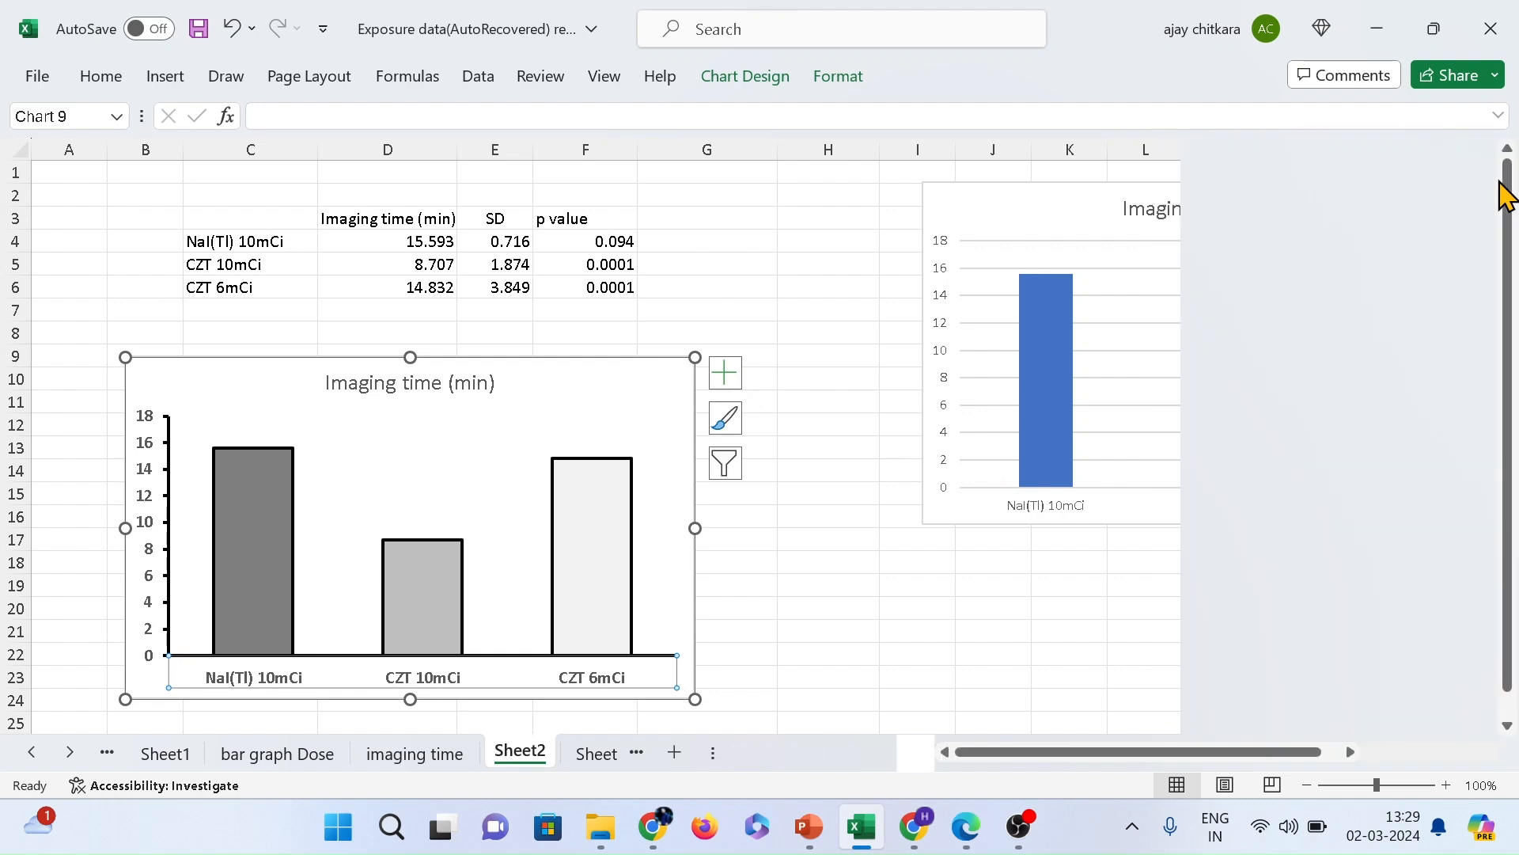
- Add primary horizontal and primary vertical axis titles to the lower chart
{"action": "left_click", "coordinate": [733, 367]}
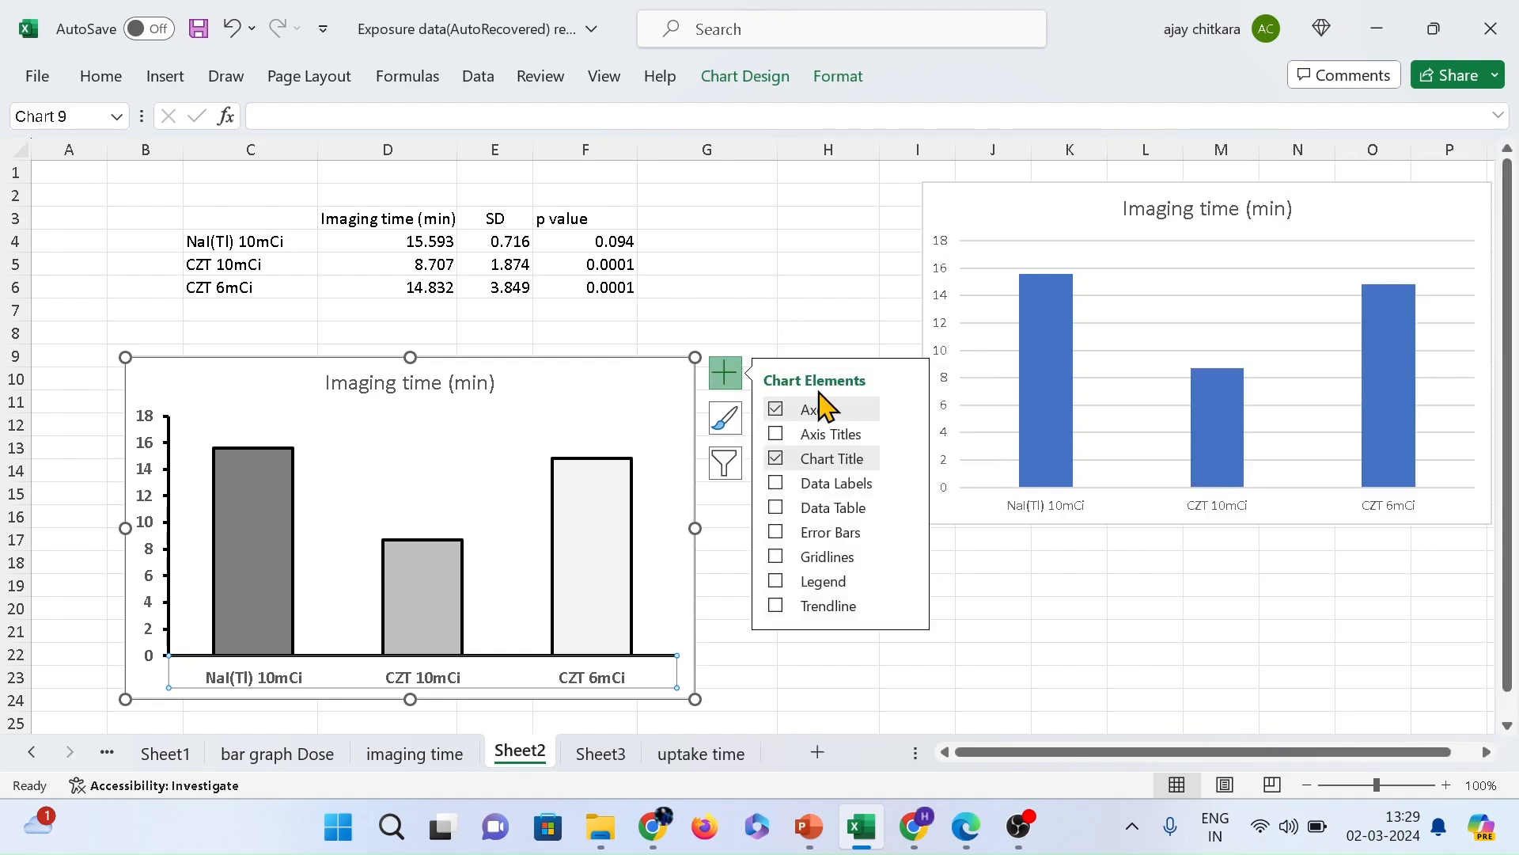
{"action": "left_click", "coordinate": [821, 436]}
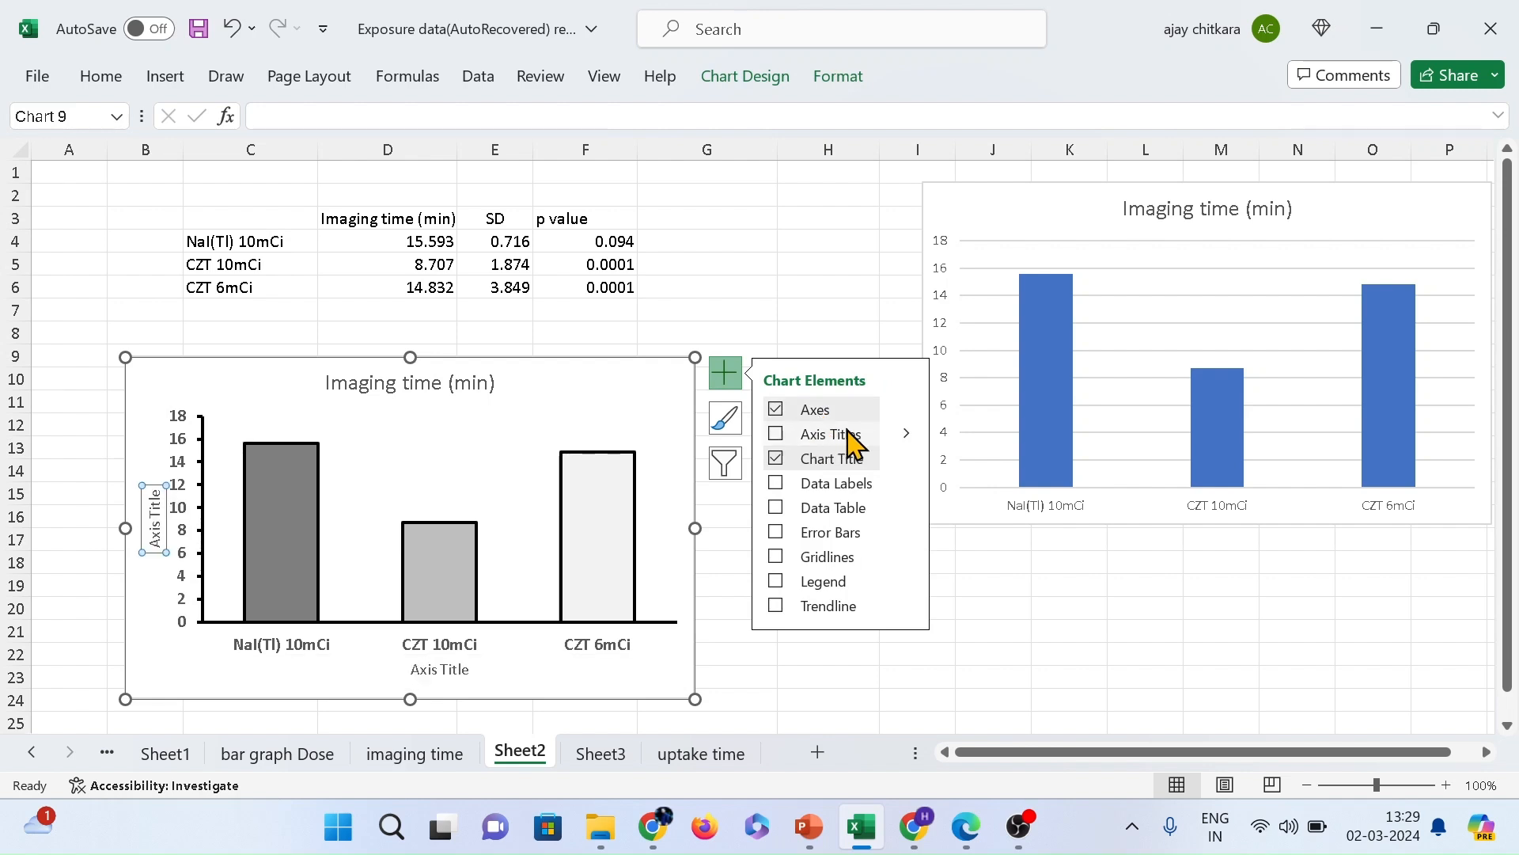
{"action": "left_click", "coordinate": [902, 433]}
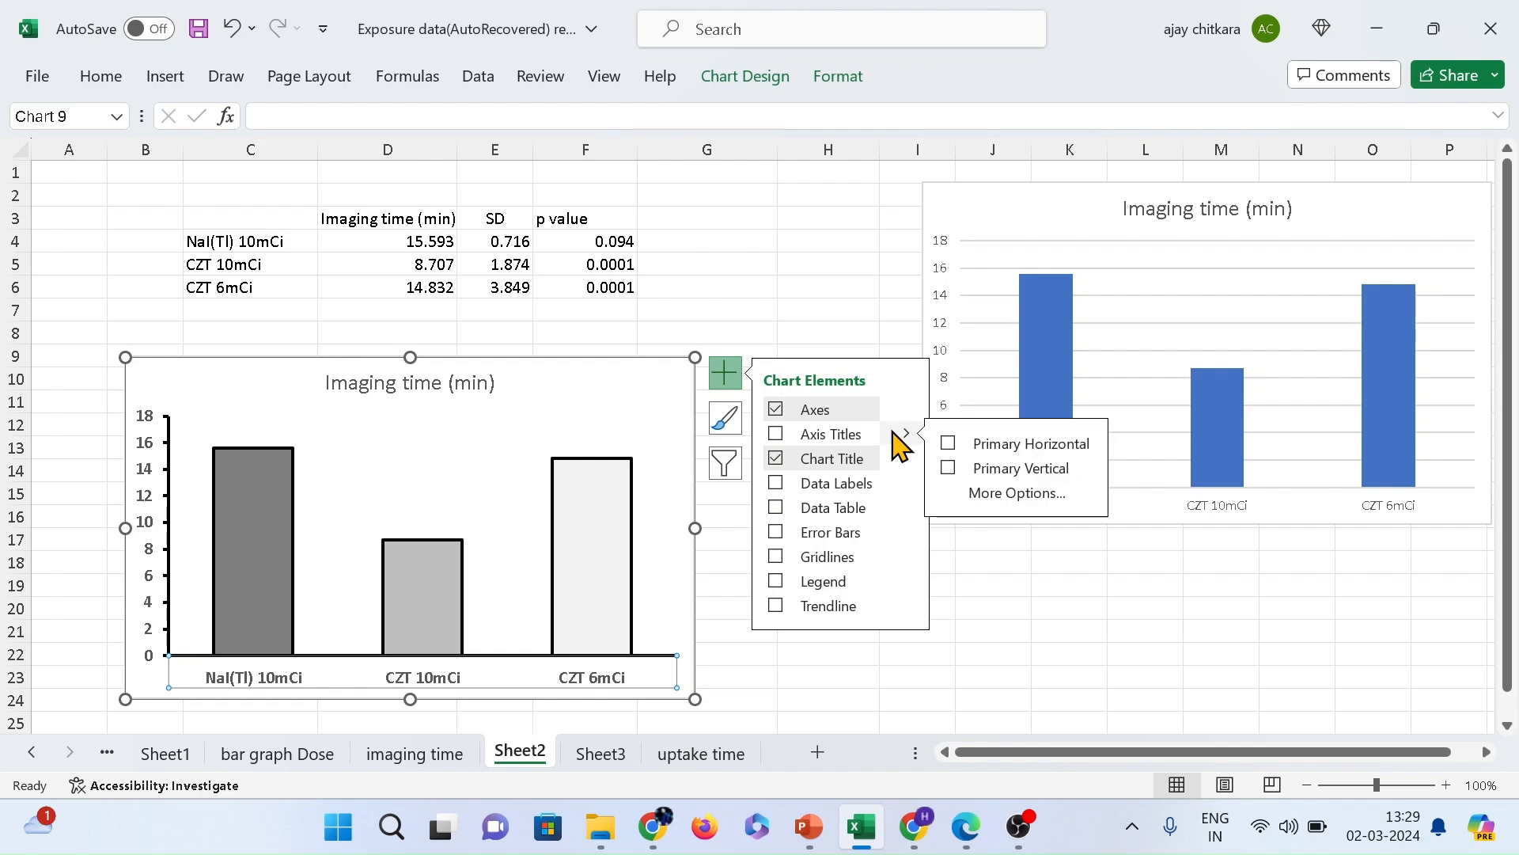
{"action": "left_click", "coordinate": [950, 444]}
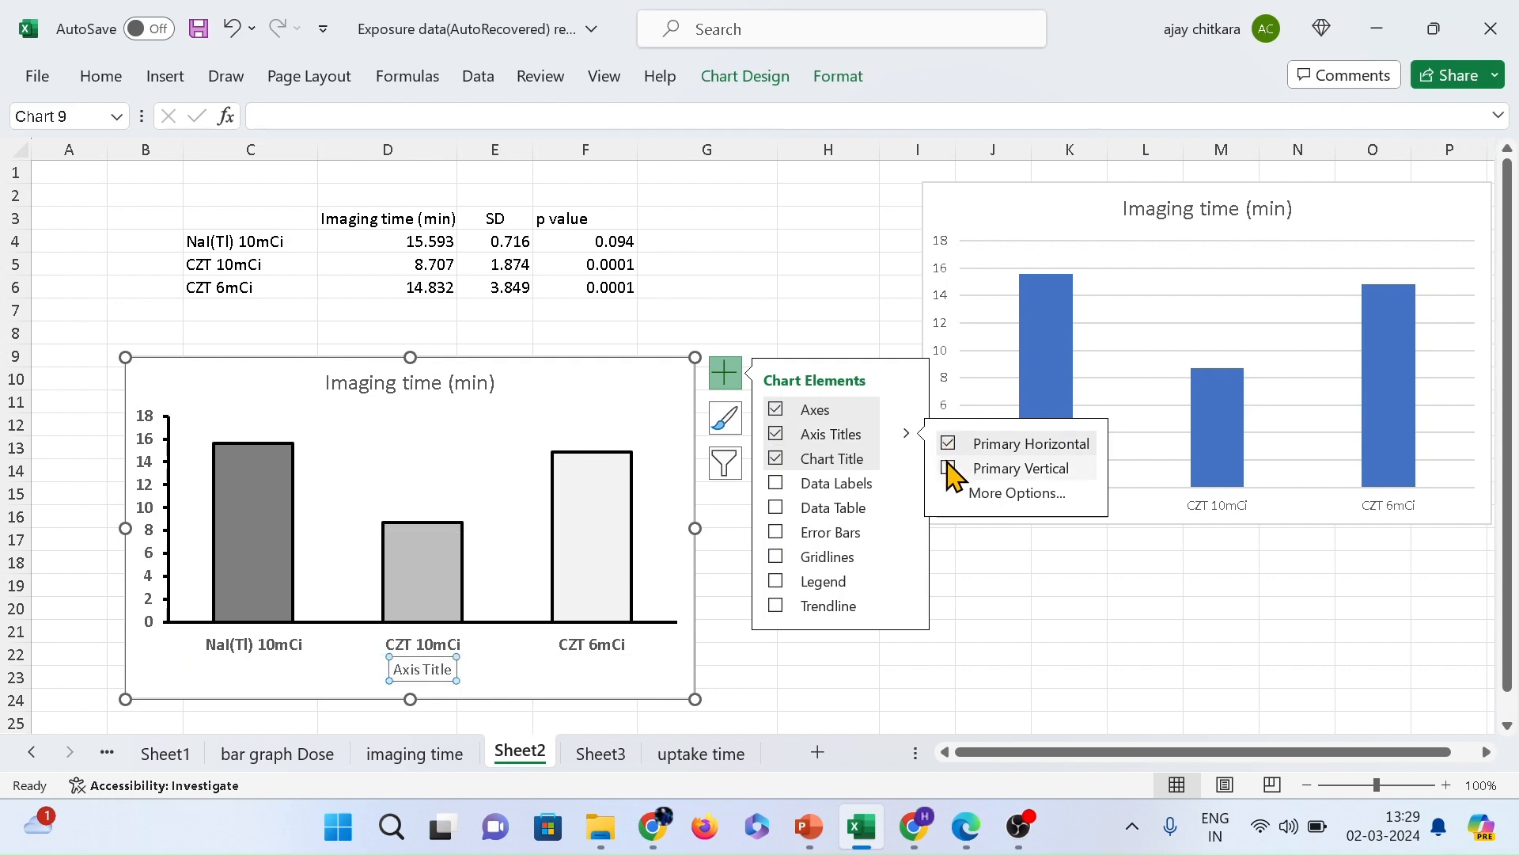
{"action": "left_click", "coordinate": [949, 468]}
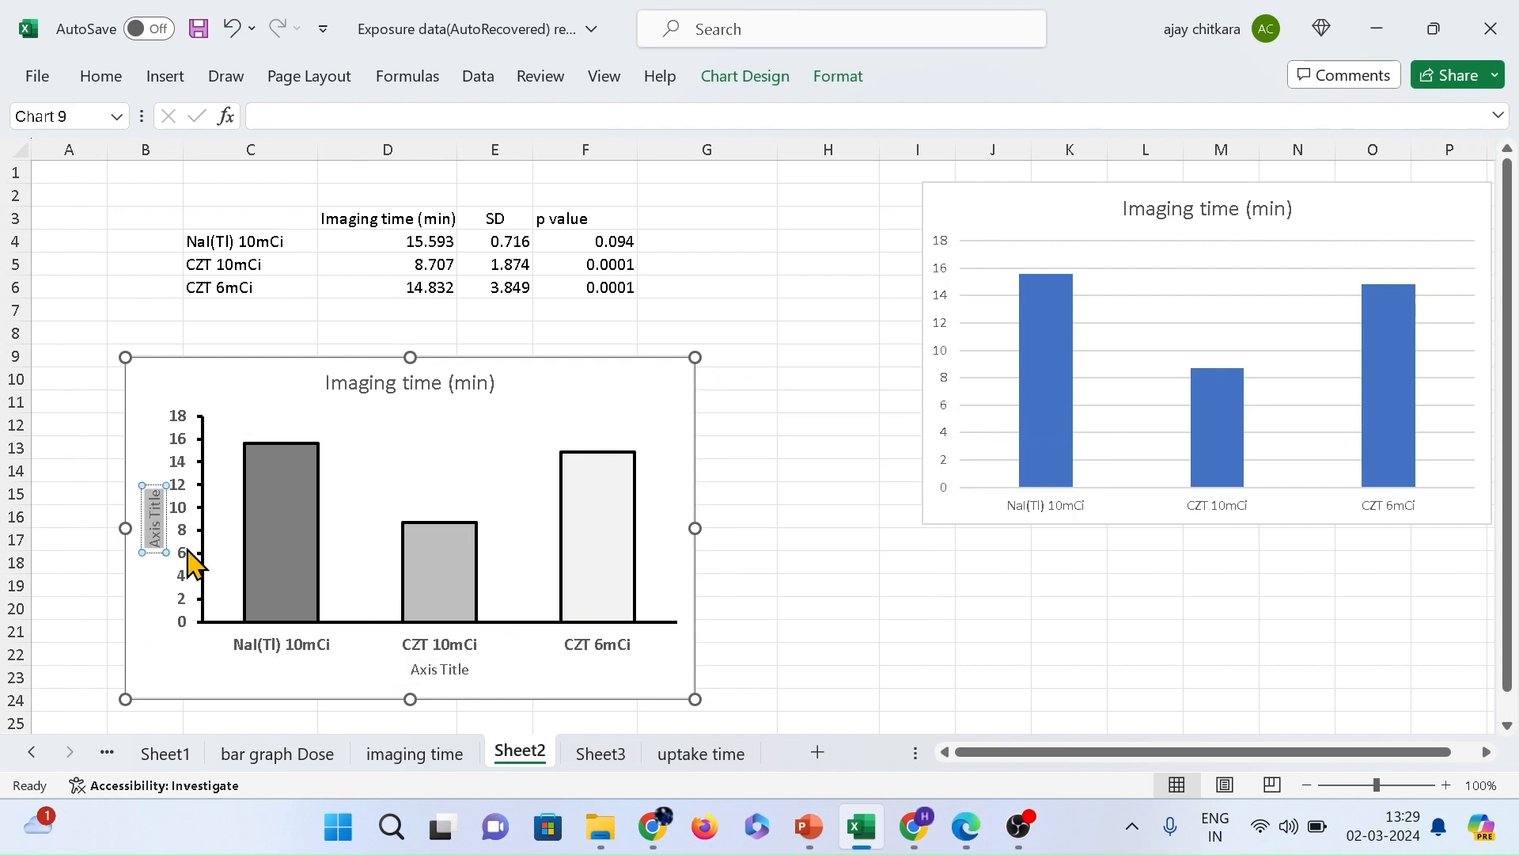
- Set the lower chart's horizontal axis title to "Machines"
{"action": "left_click", "coordinate": [444, 671]}
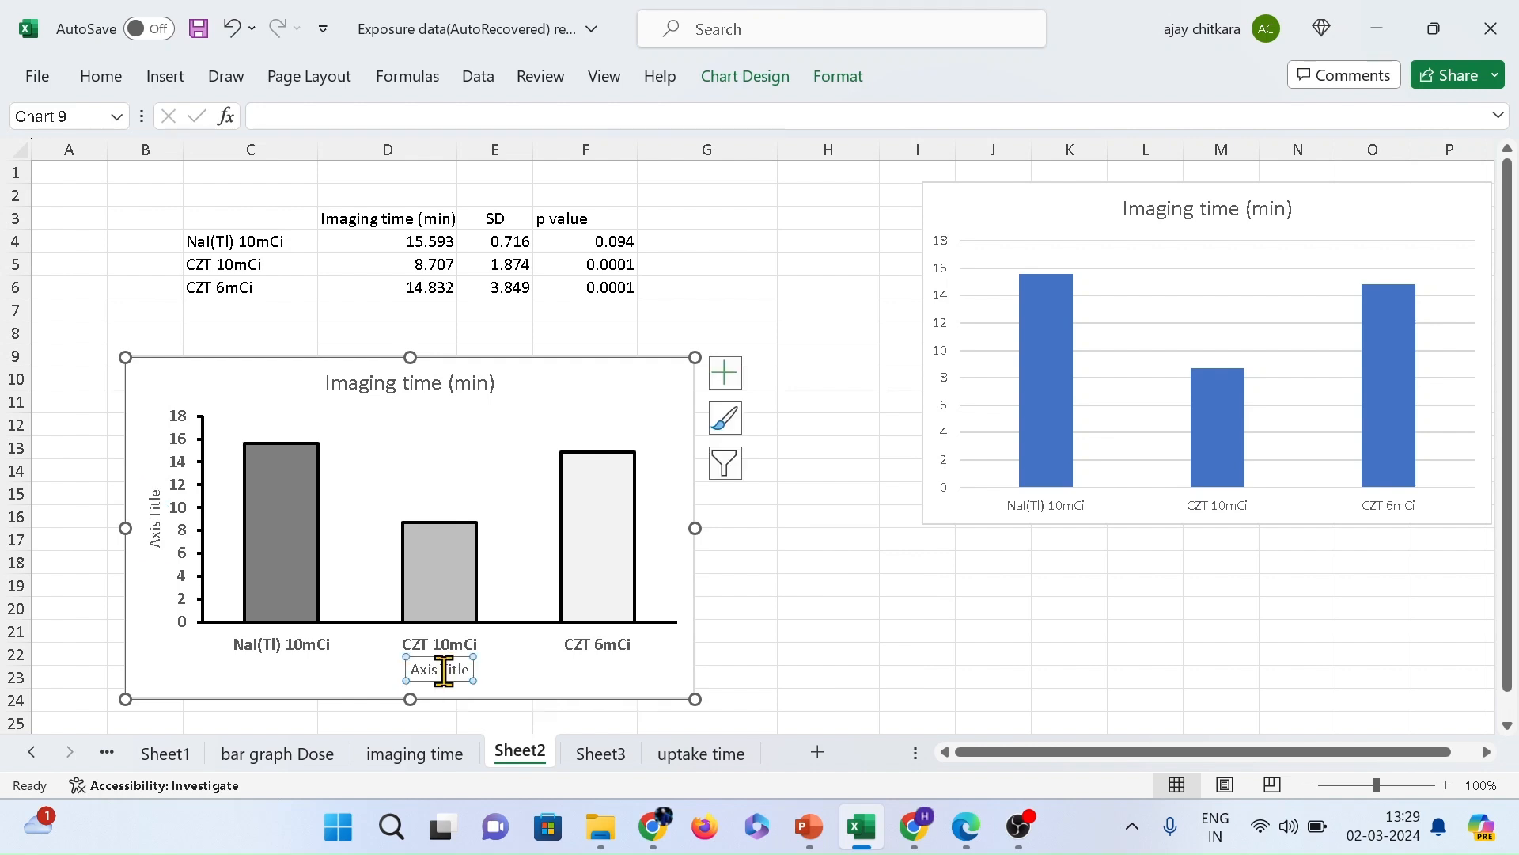
{"action": "type", "text": "Mac"}
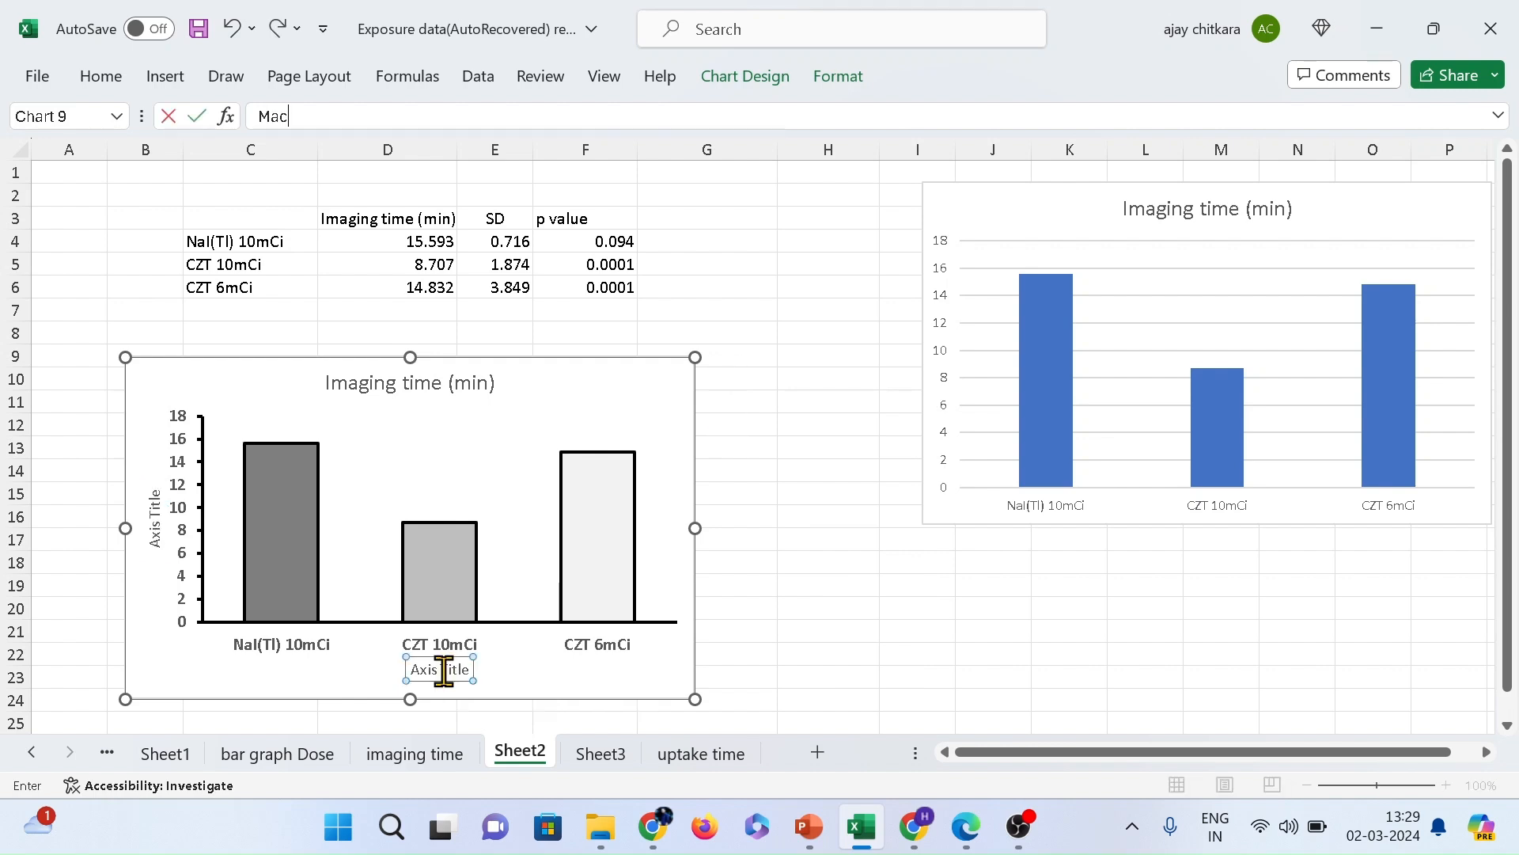
{"action": "type", "text": "hines"}
{"action": "key", "text": "Return"}
{"action": "left_click", "coordinate": [444, 671]}
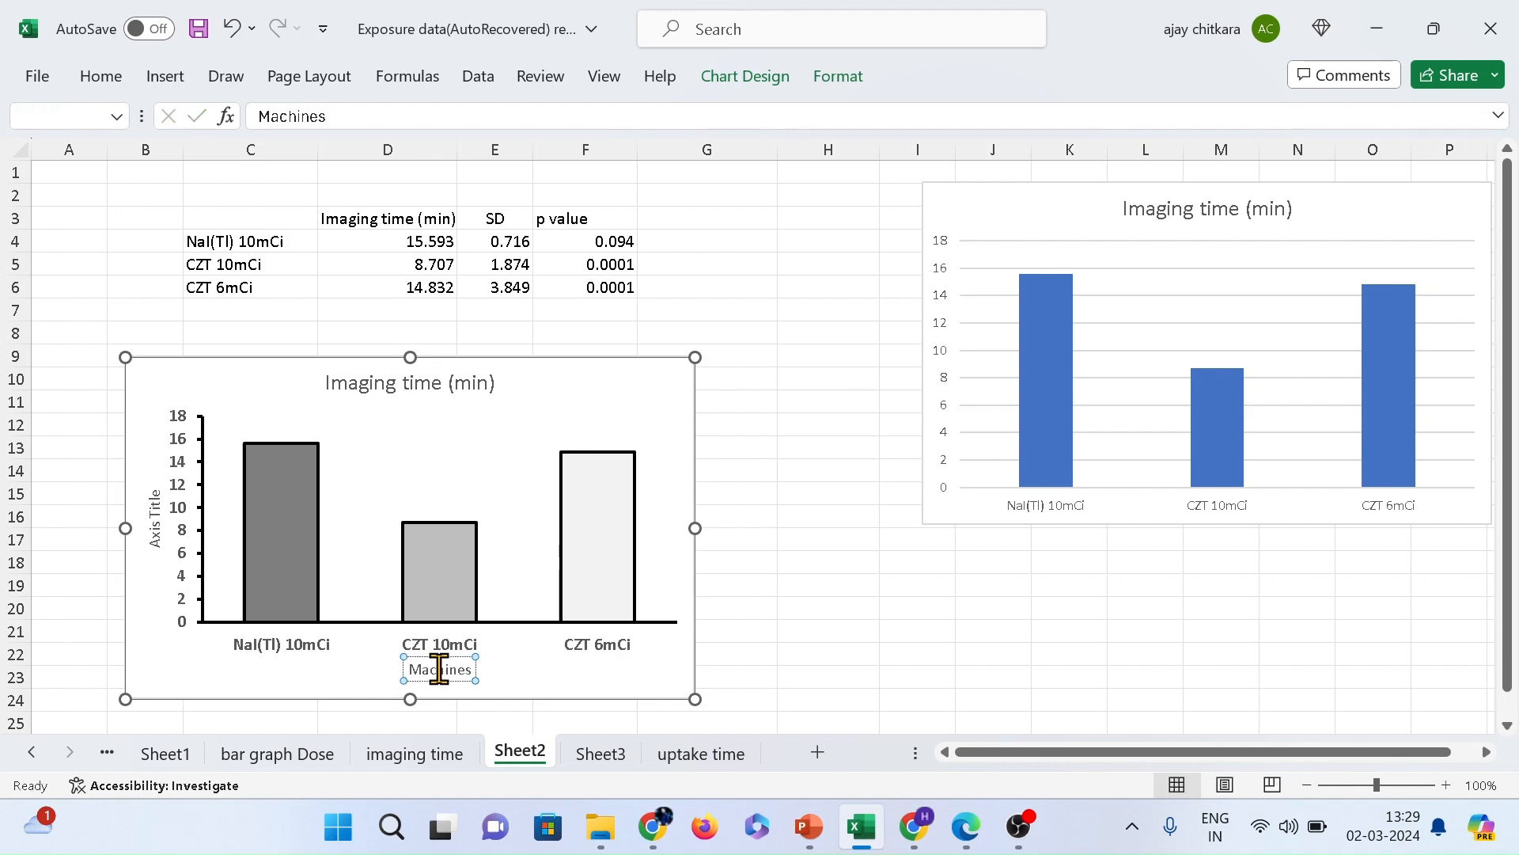
- Set the lower chart's vertical axis title to "Imaging Time"
{"action": "left_click", "coordinate": [154, 526]}
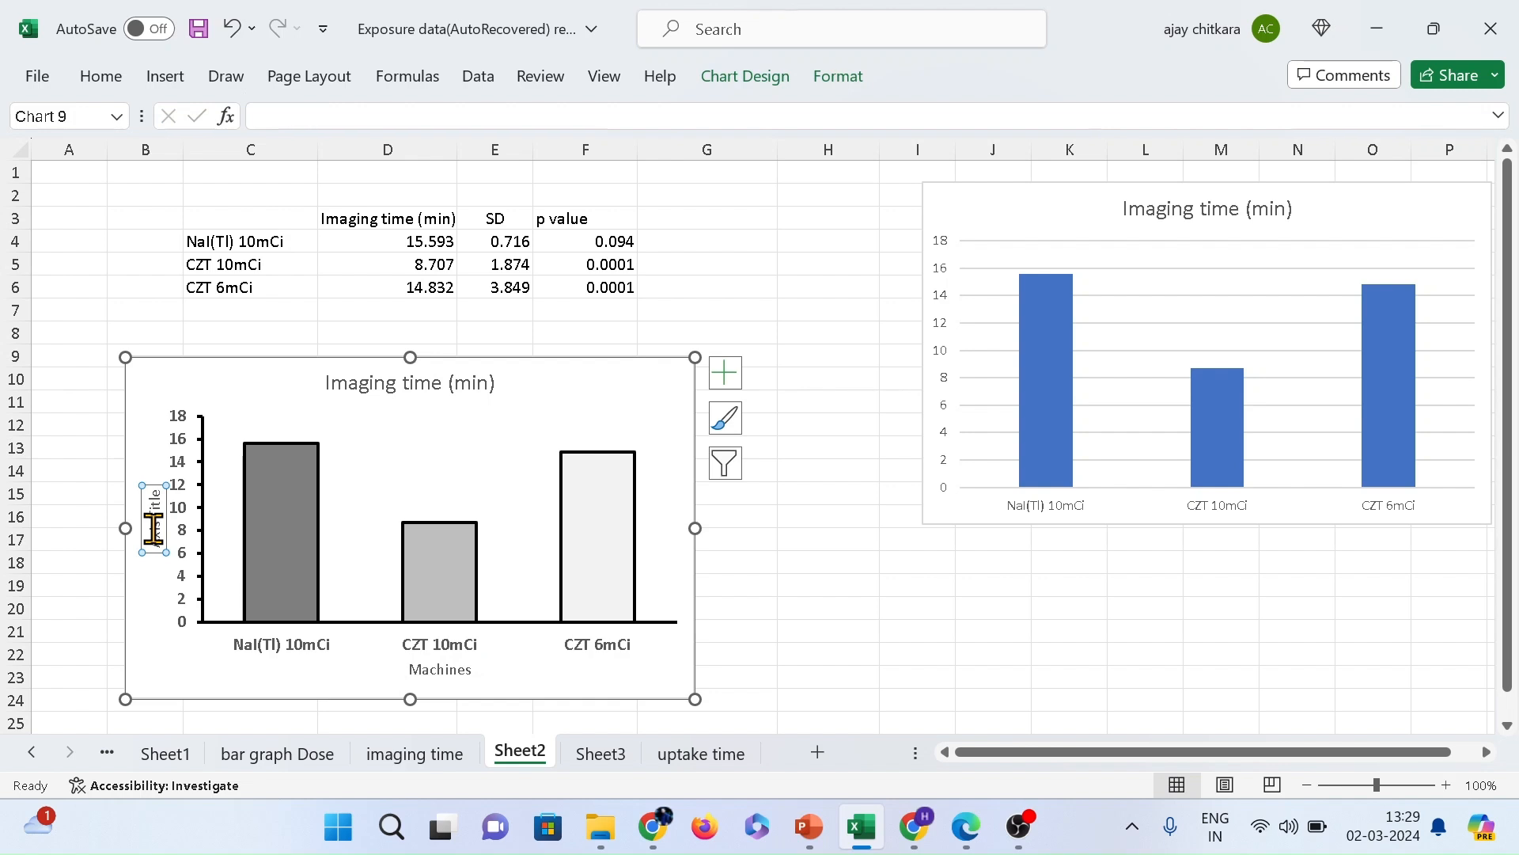
{"action": "type", "text": "Imag"}
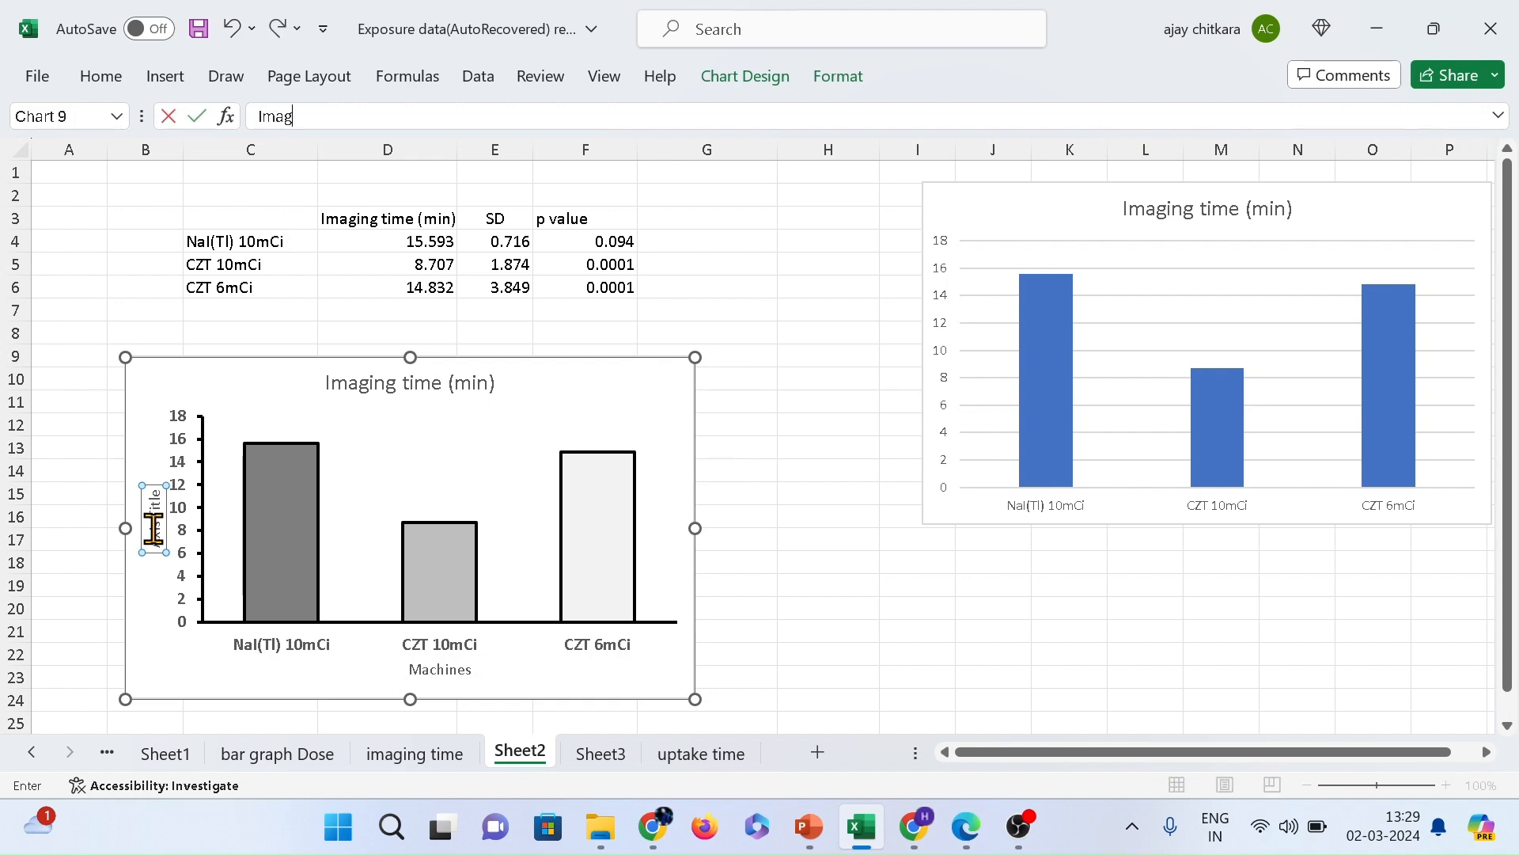
{"action": "type", "text": "ing Time"}
{"action": "key", "text": "Return"}
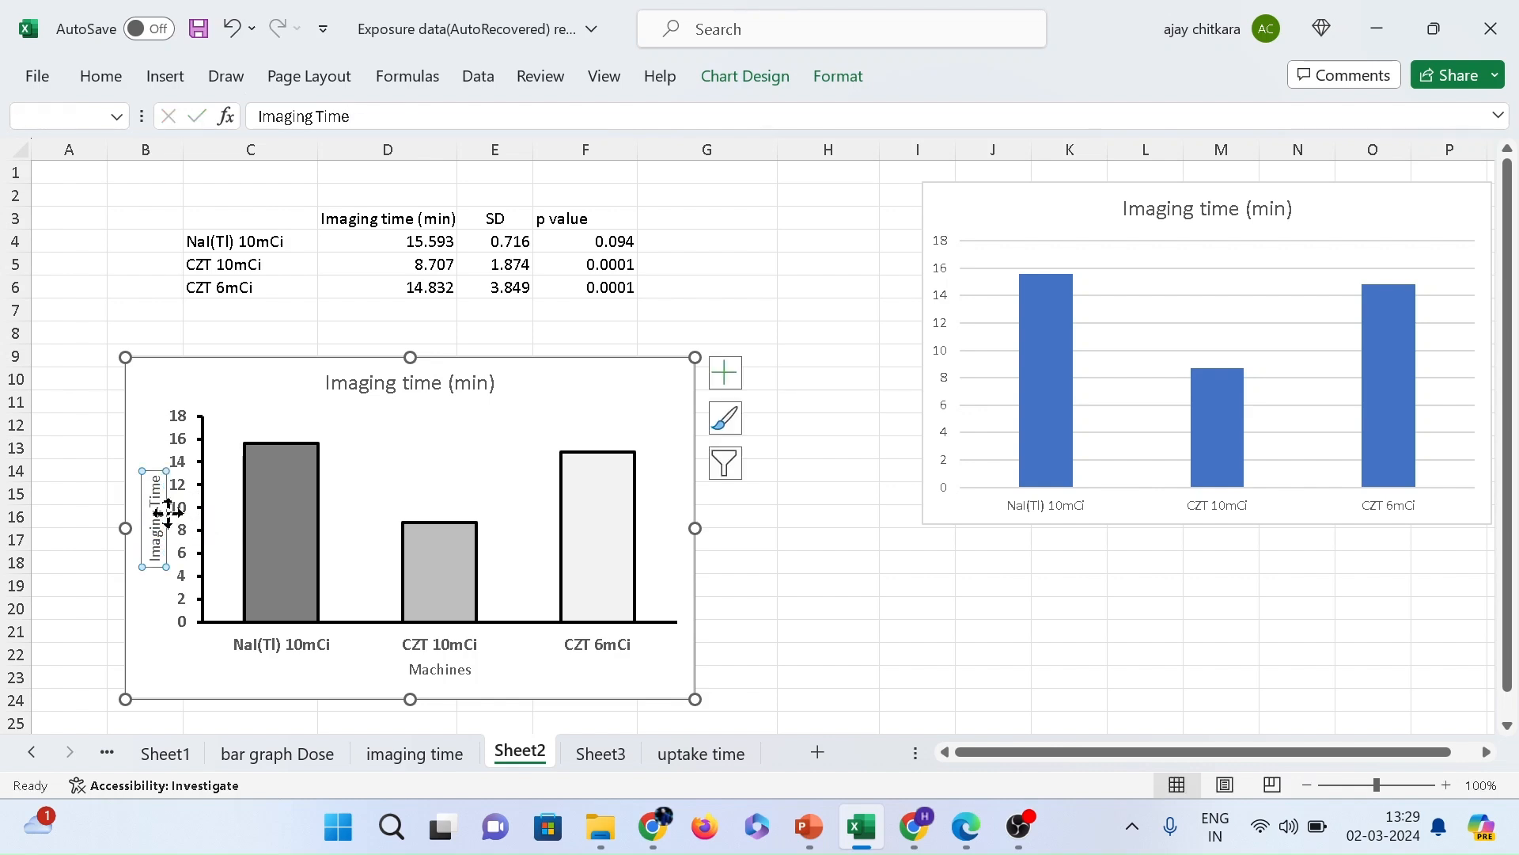
- Make the lower chart's vertical axis title bold with font size 12
{"action": "left_click", "coordinate": [163, 511]}
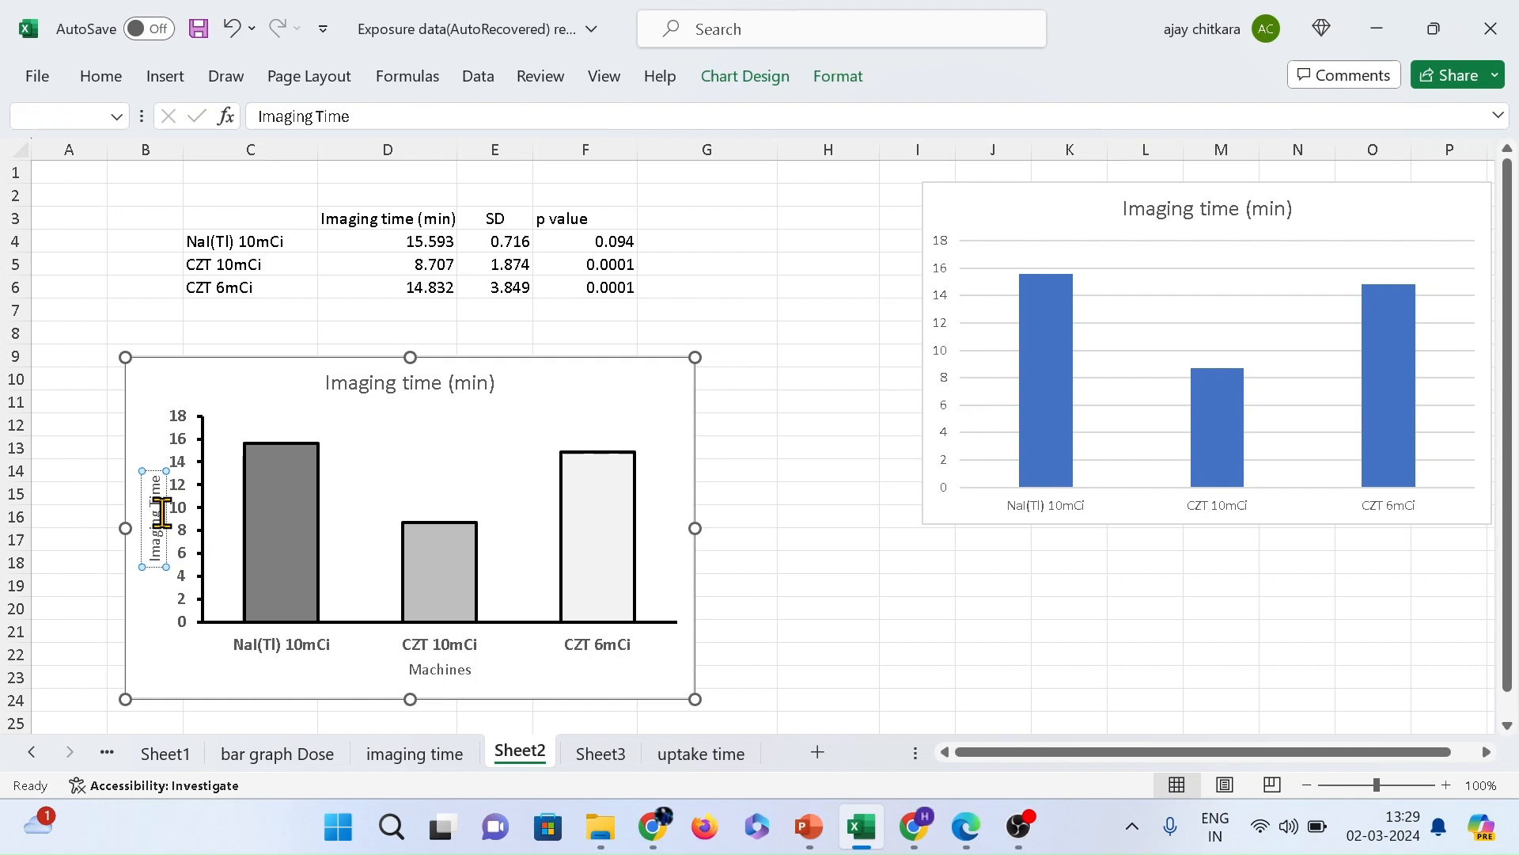
{"action": "triple_click", "coordinate": [162, 510]}
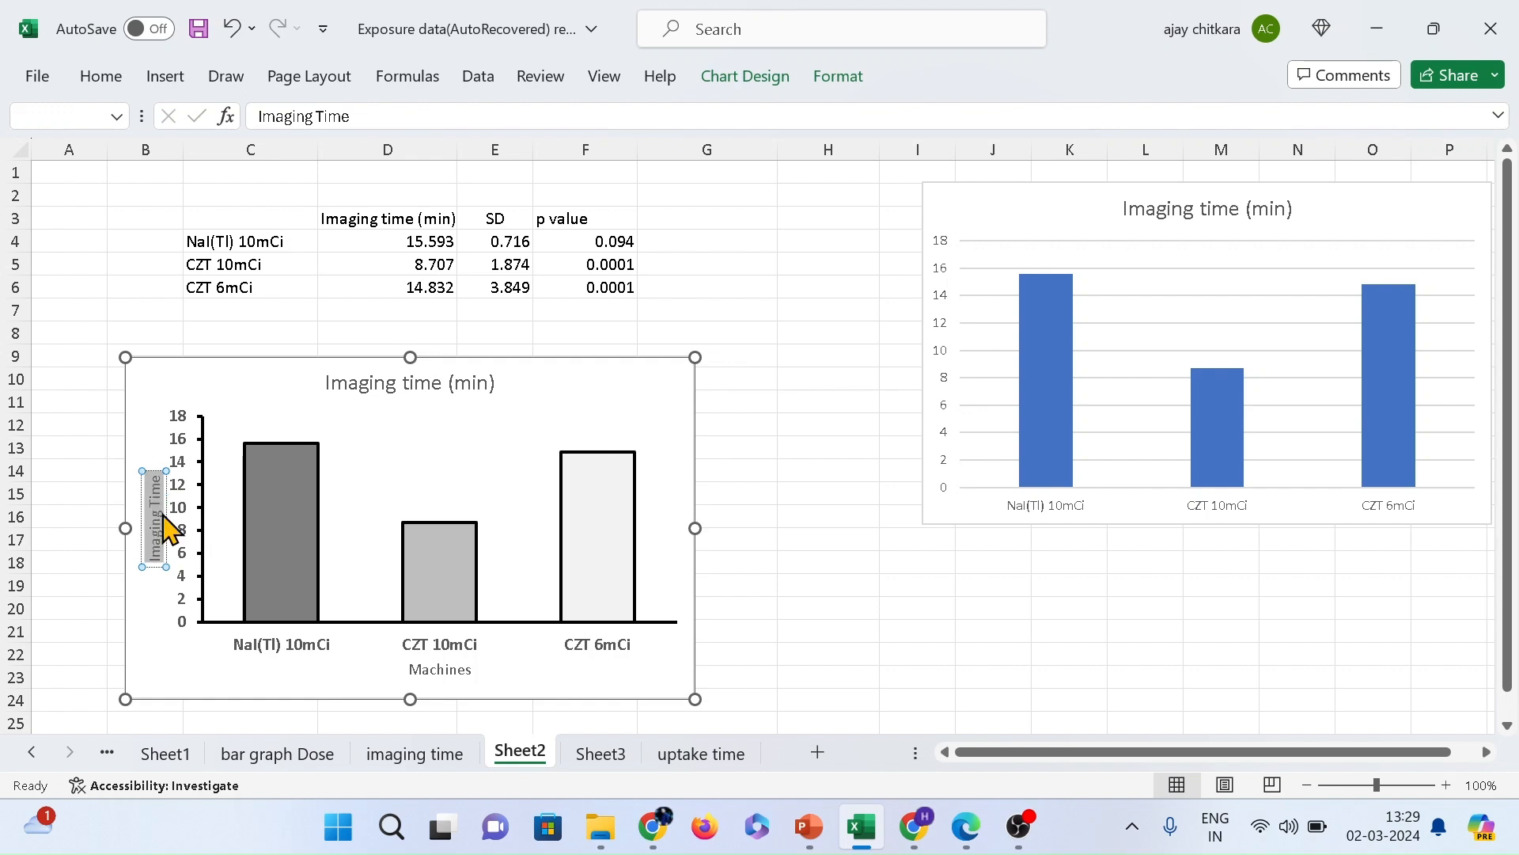
{"action": "left_click", "coordinate": [101, 77]}
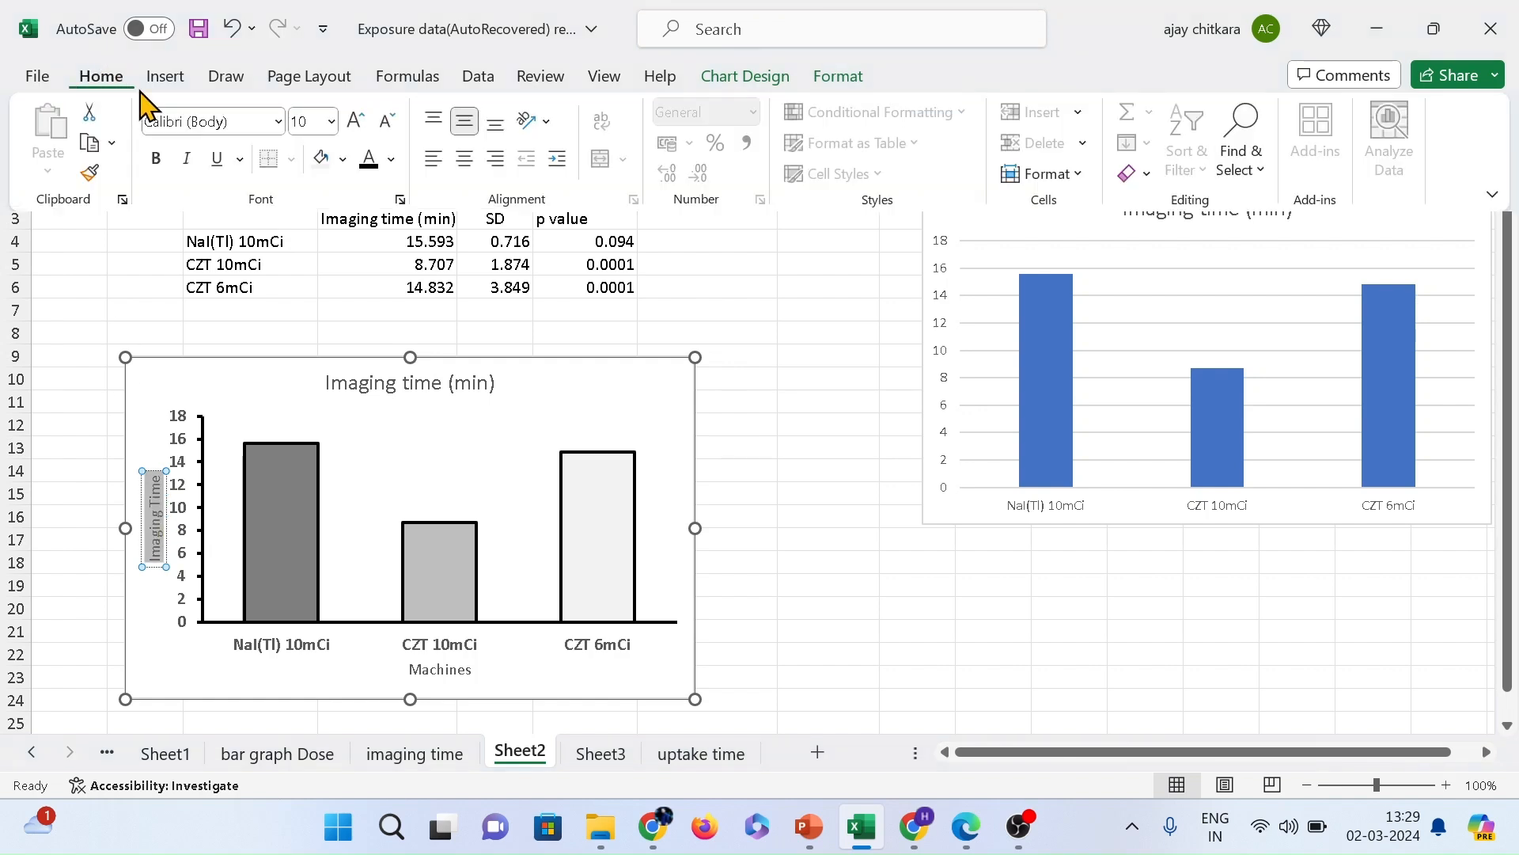
{"action": "left_click", "coordinate": [161, 161]}
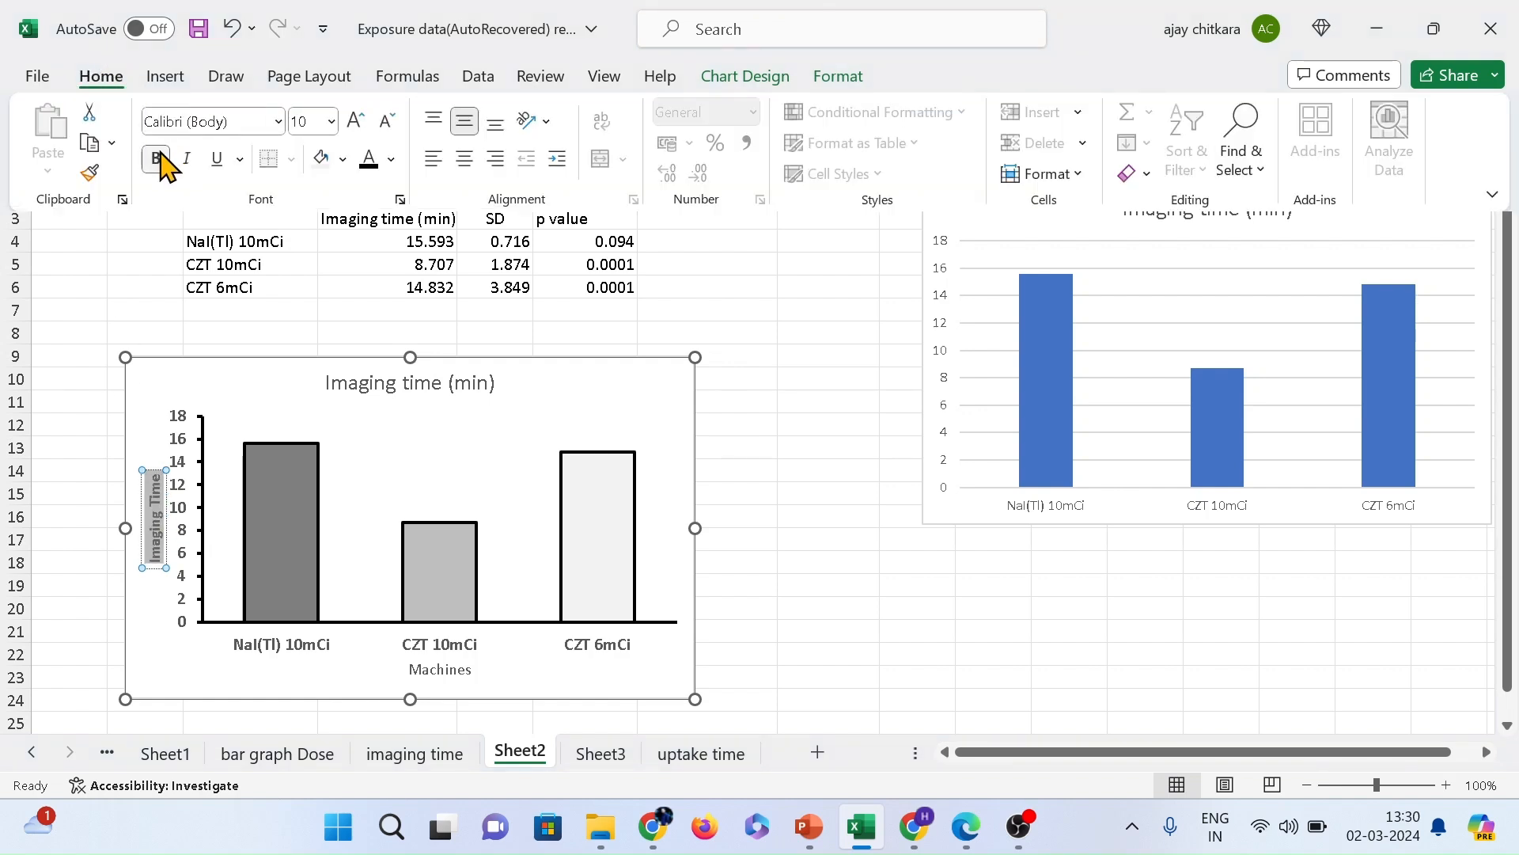
{"action": "left_click", "coordinate": [331, 122]}
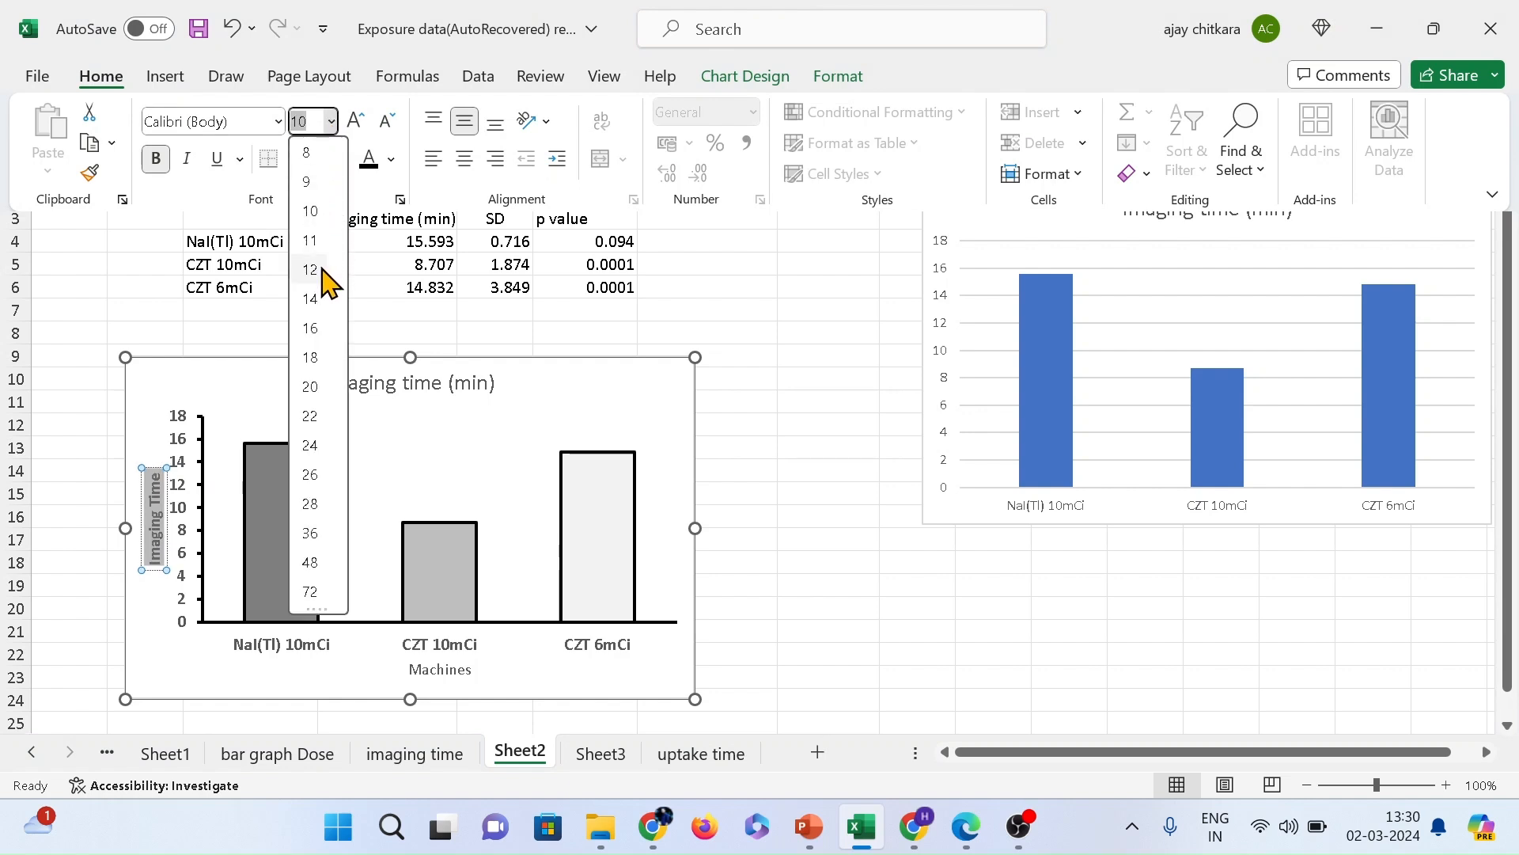
{"action": "left_click", "coordinate": [311, 240]}
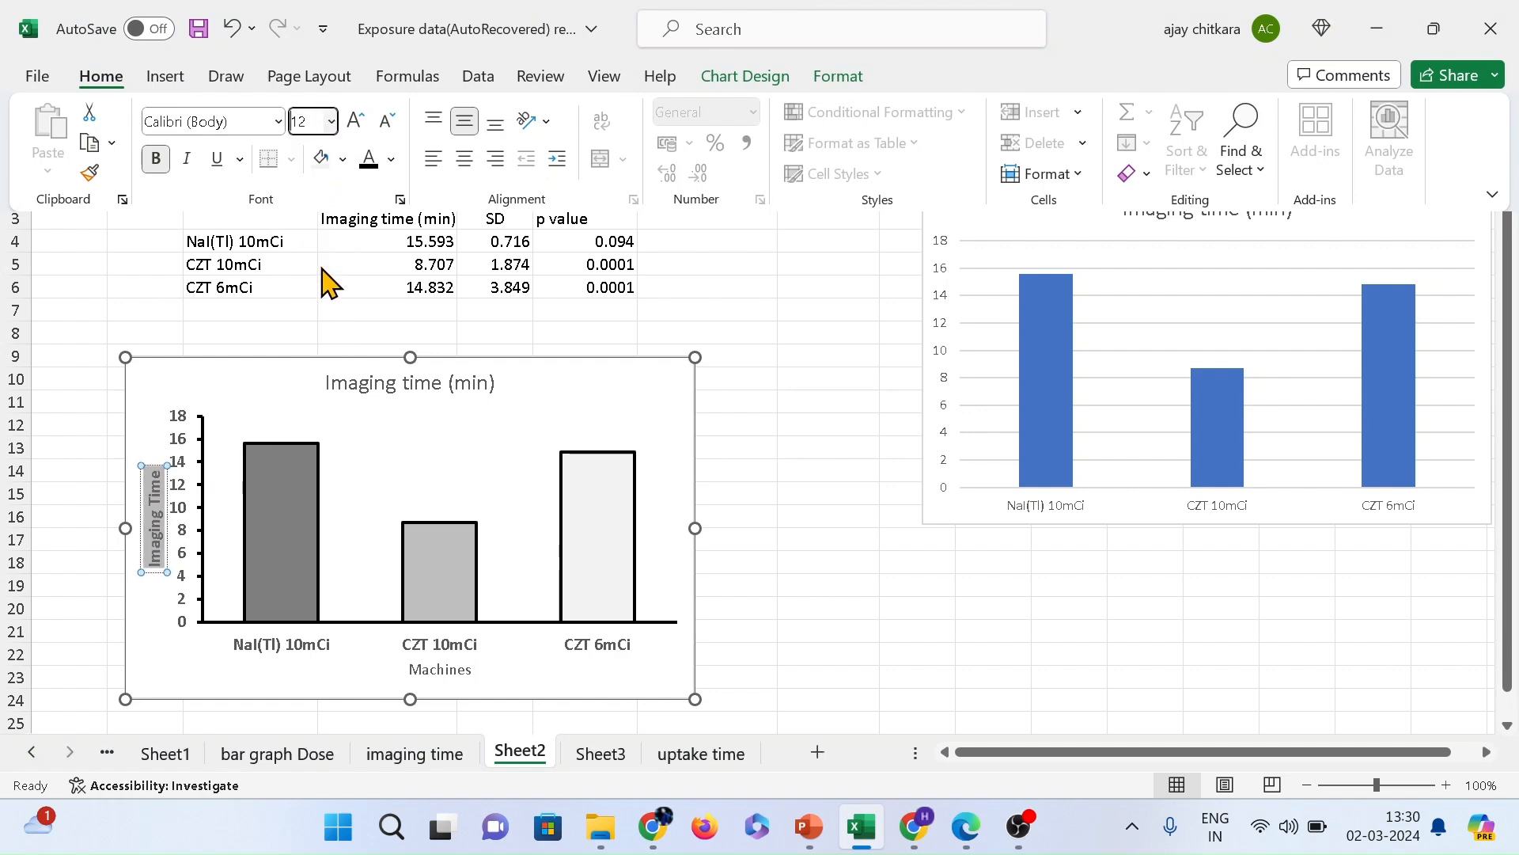
- Make the lower chart's horizontal axis title bold with font size 11
{"action": "left_click", "coordinate": [441, 672]}
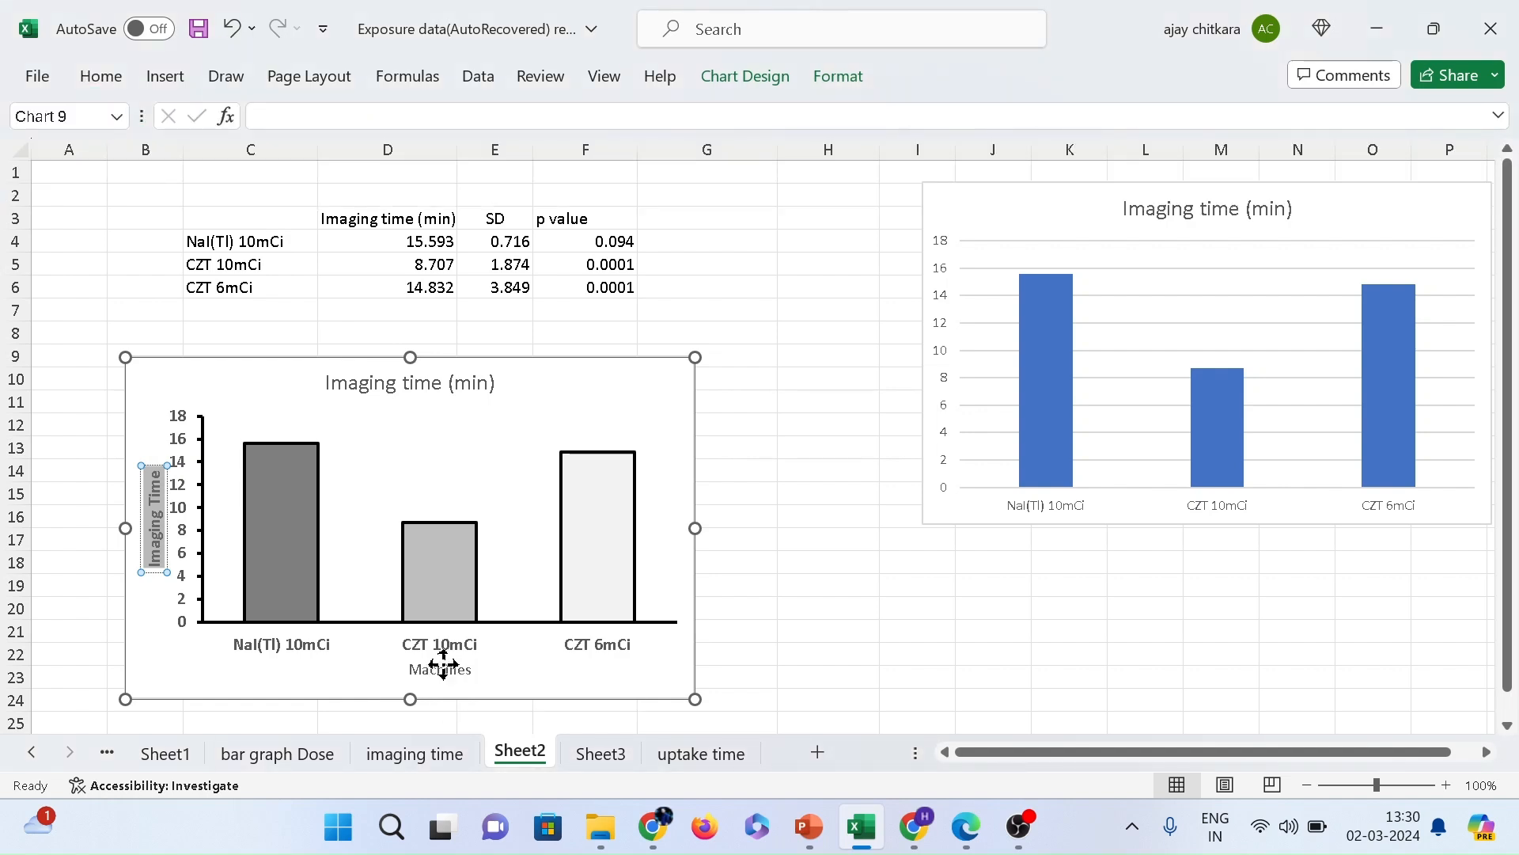
{"action": "left_click", "coordinate": [443, 667]}
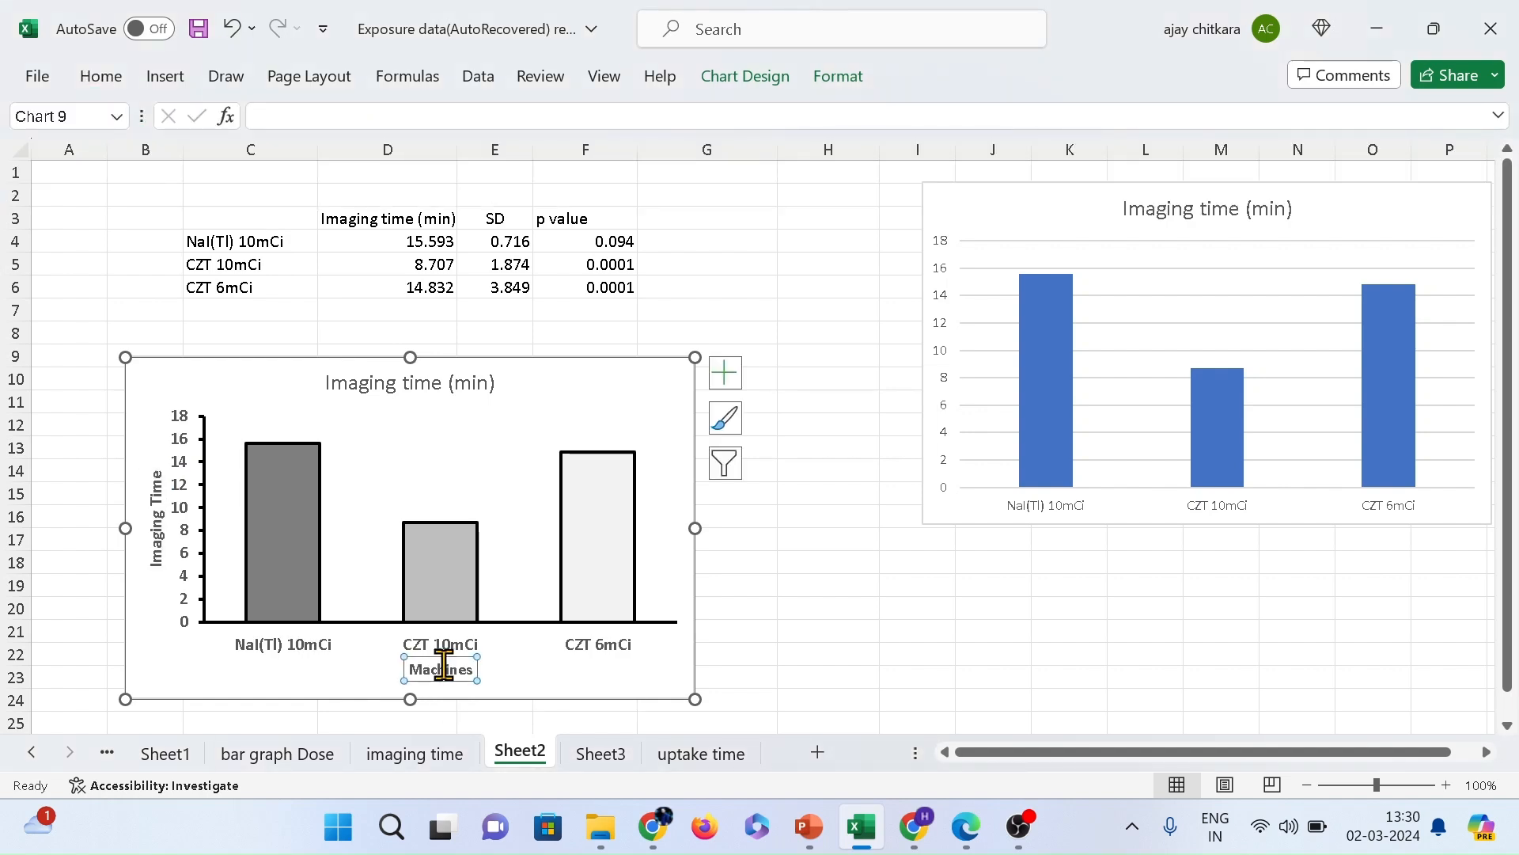
{"action": "left_click", "coordinate": [101, 76]}
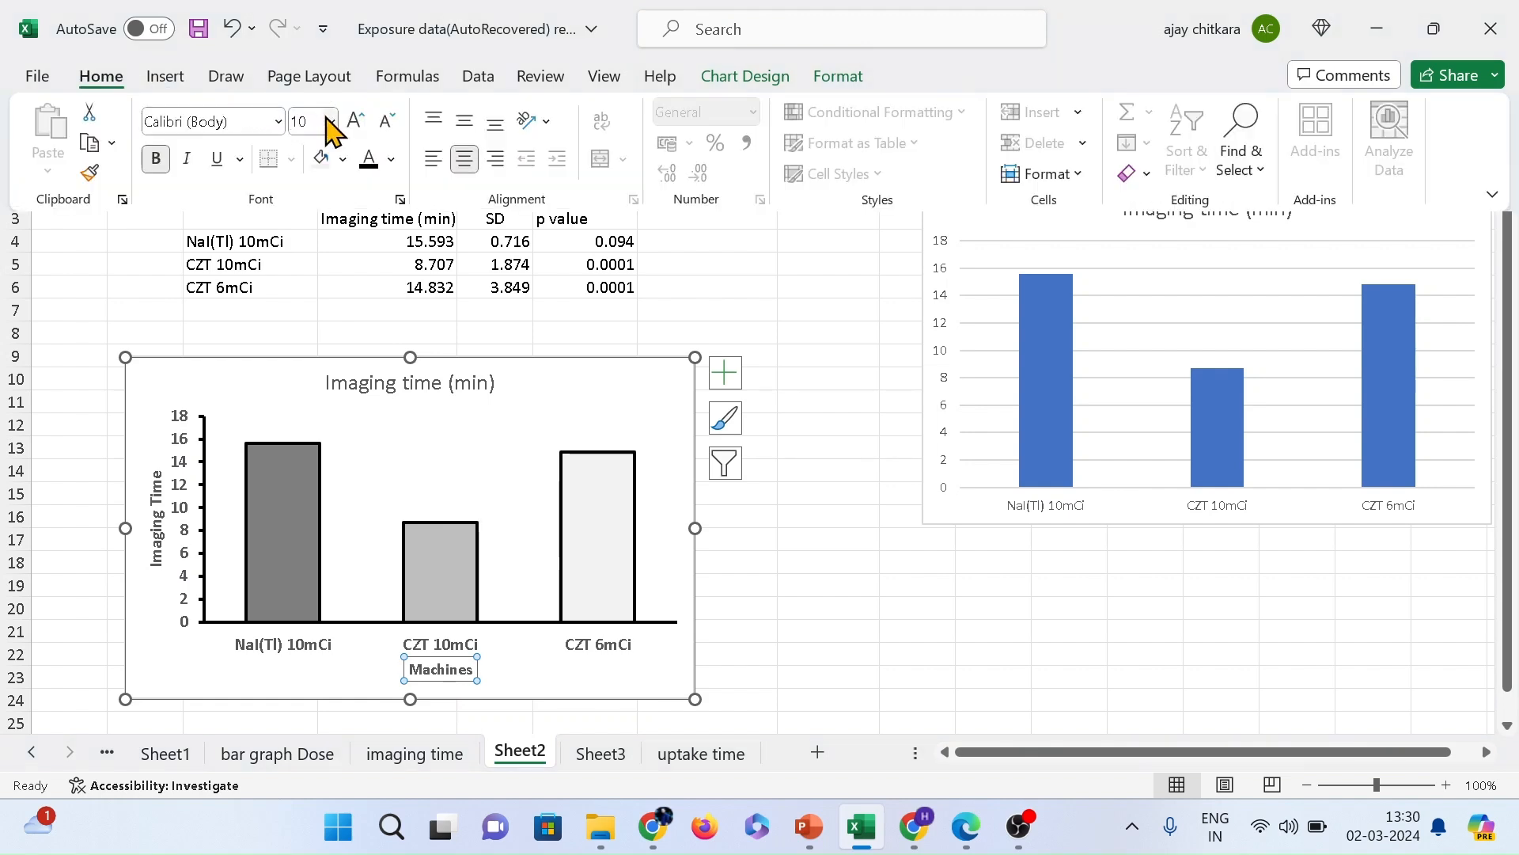
{"action": "left_click", "coordinate": [332, 122]}
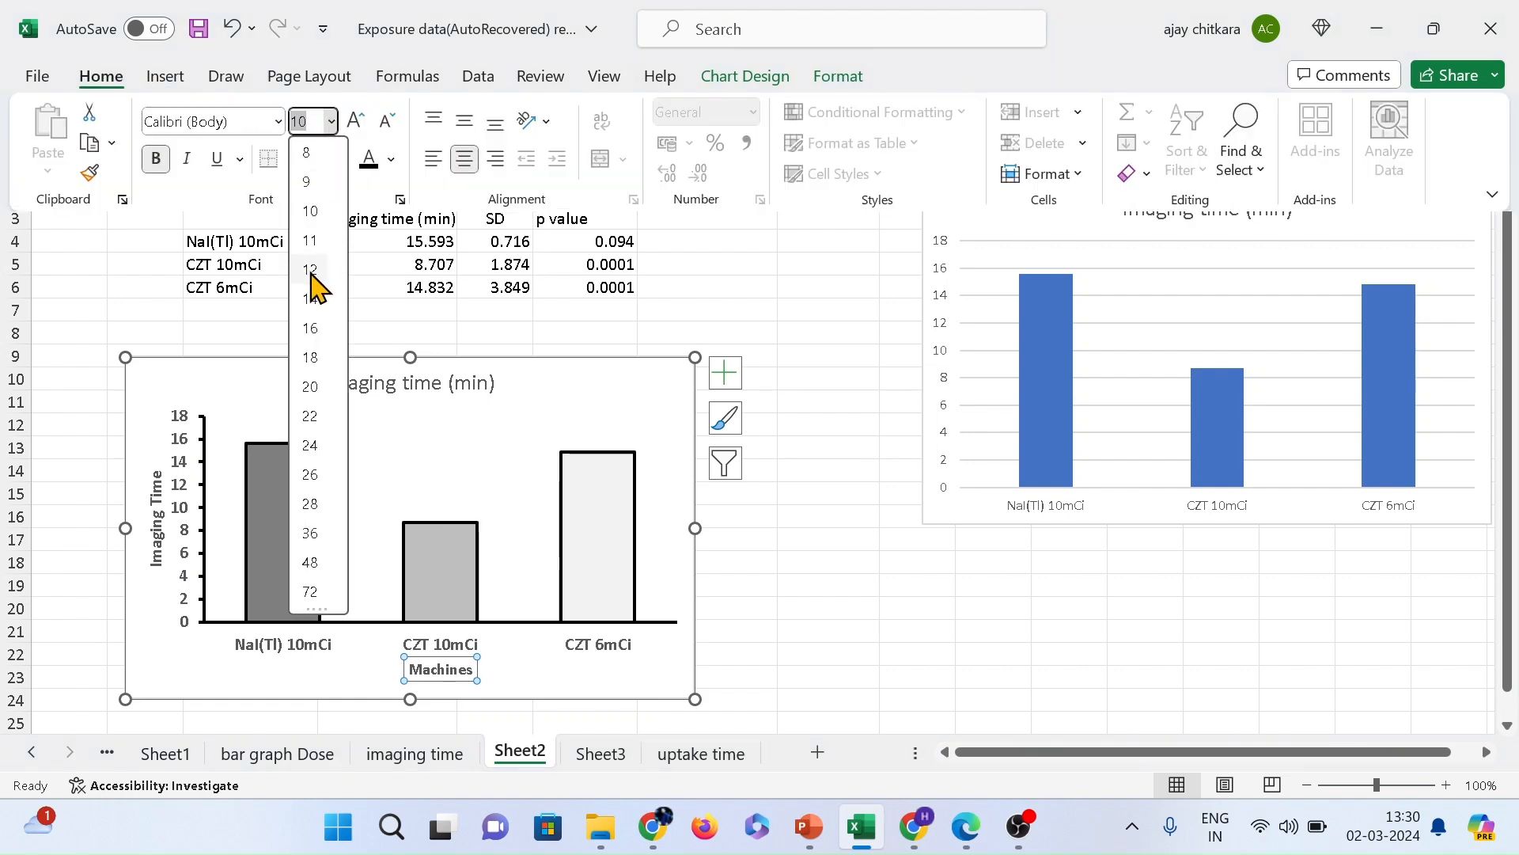
{"action": "left_click", "coordinate": [309, 241]}
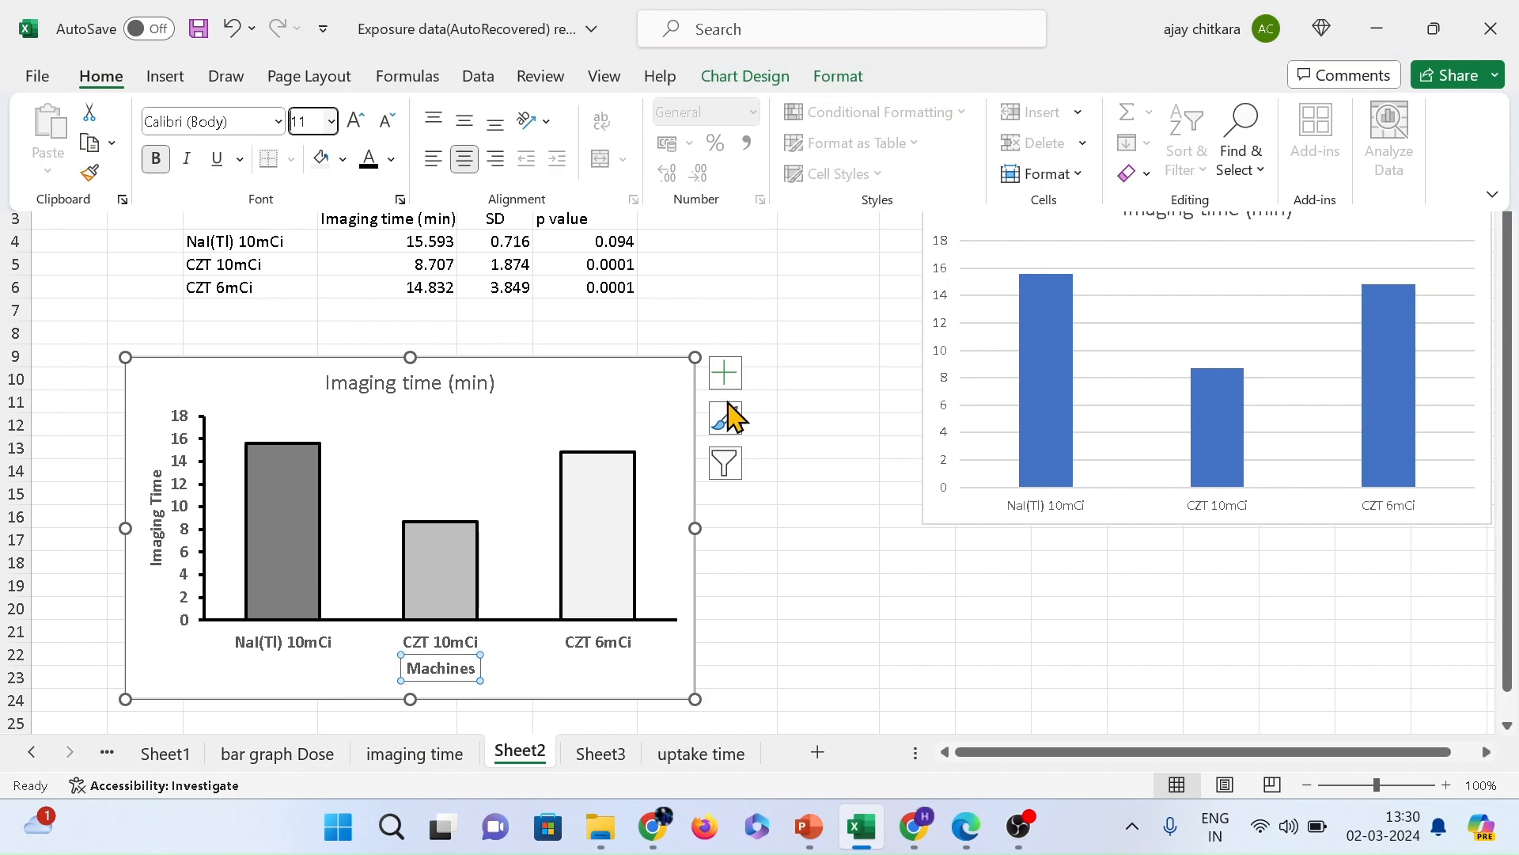
- Examine the fill and border options of the lower chart's title, close the formatting pane and keep the title selected
{"action": "left_click", "coordinate": [725, 376]}
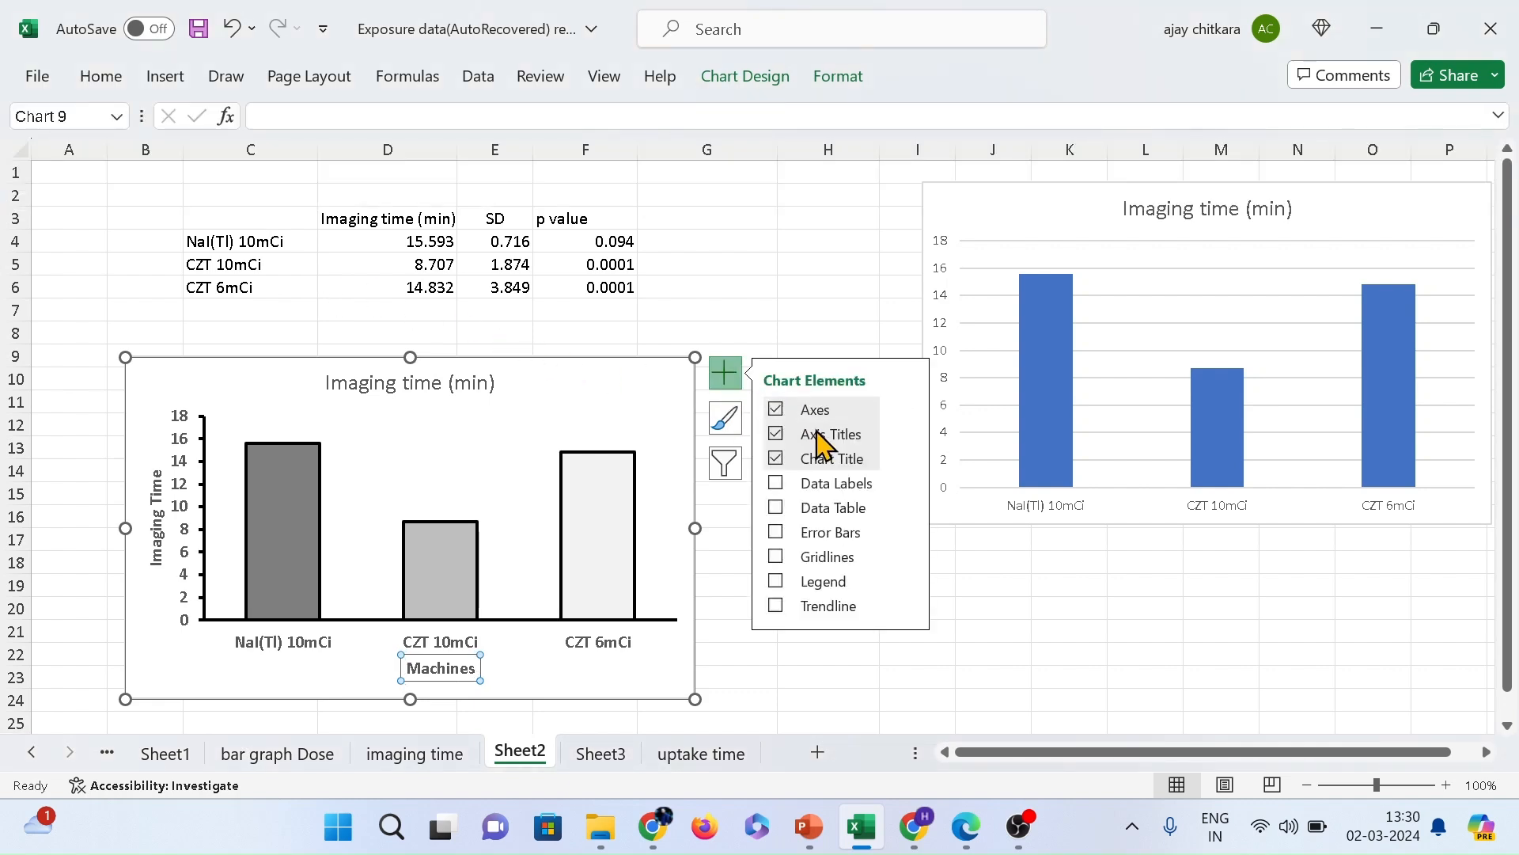
{"action": "left_click", "coordinate": [895, 455]}
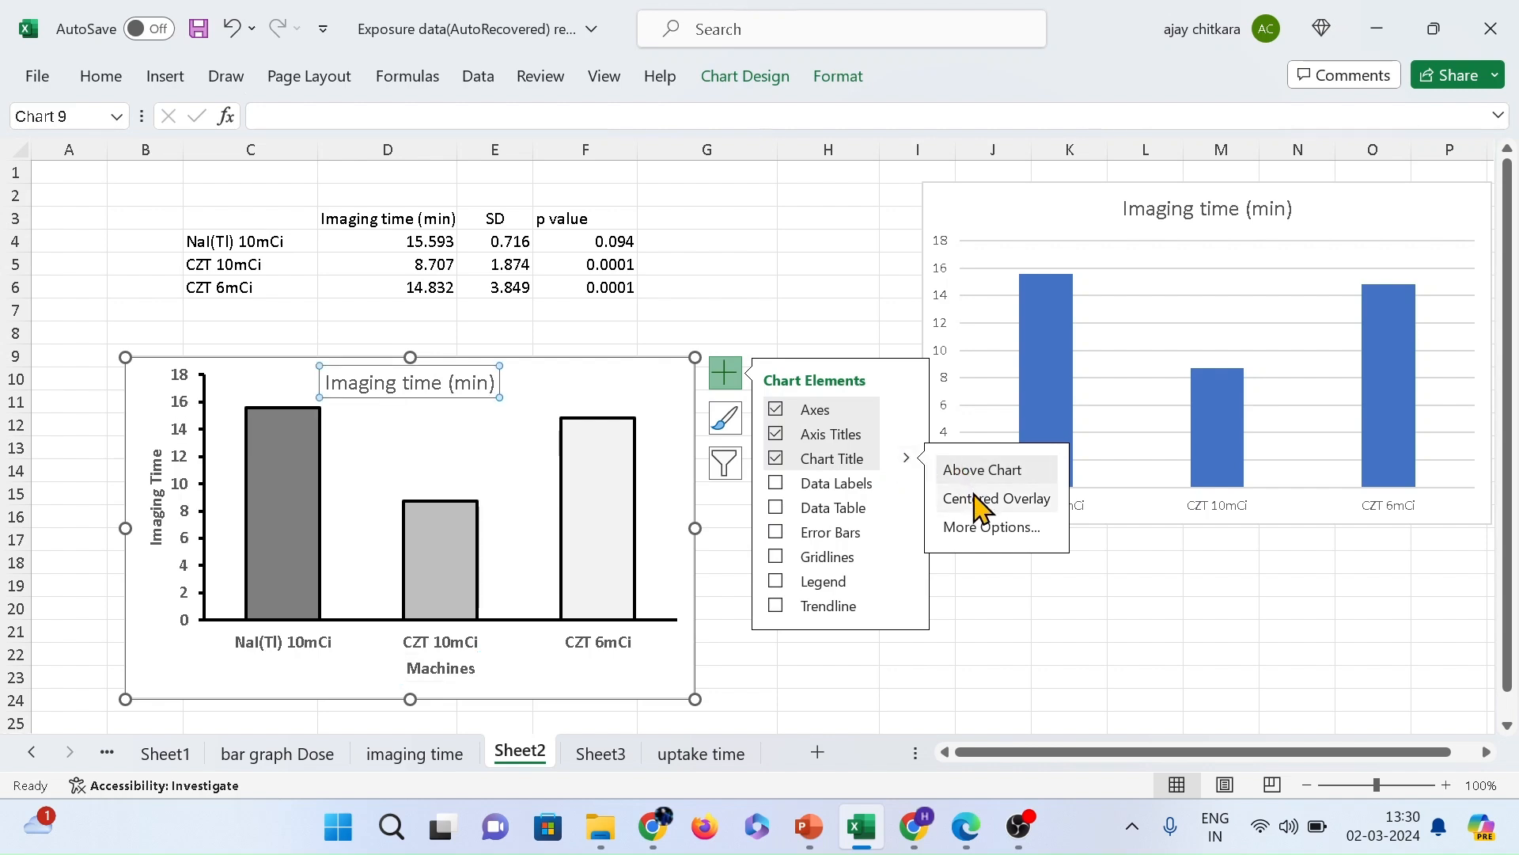
{"action": "left_click", "coordinate": [981, 527]}
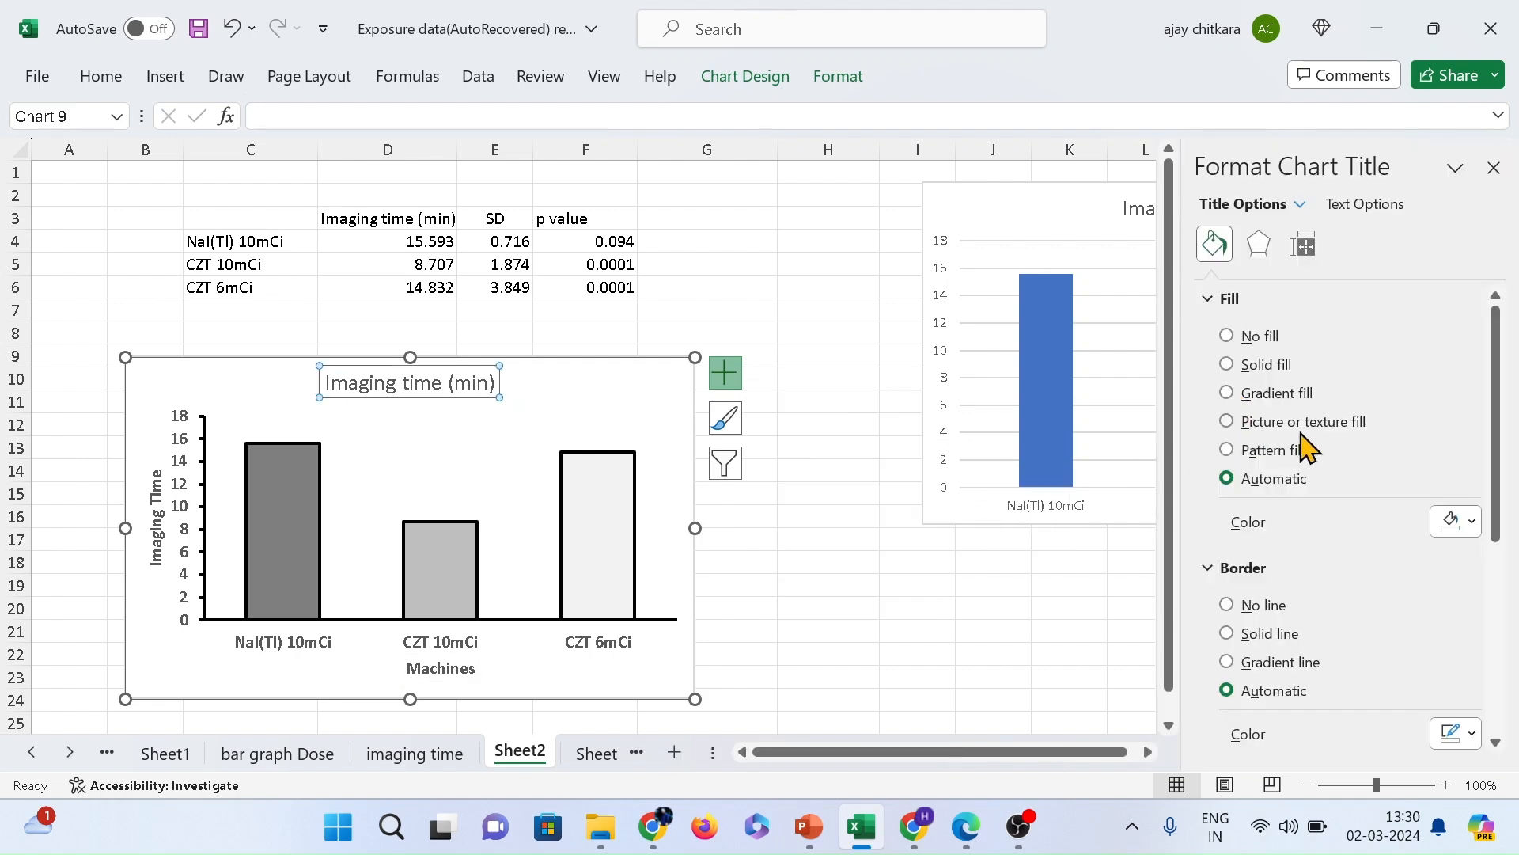
{"action": "scroll", "coordinate": [1306, 443], "scroll_direction": "down", "scroll_amount": 5}
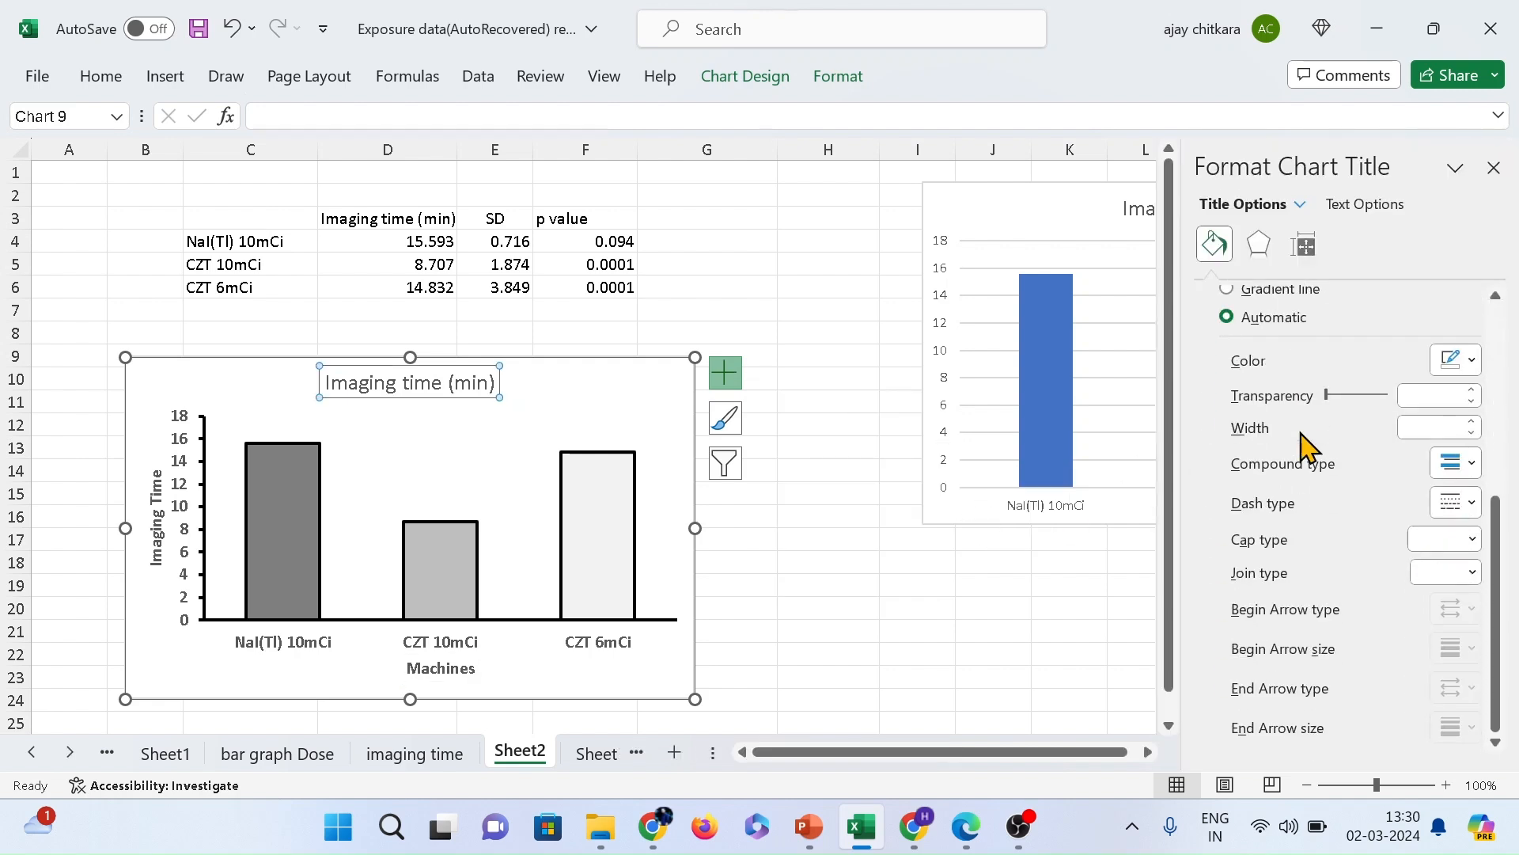
{"action": "scroll", "coordinate": [1301, 441], "scroll_direction": "up", "scroll_amount": 5}
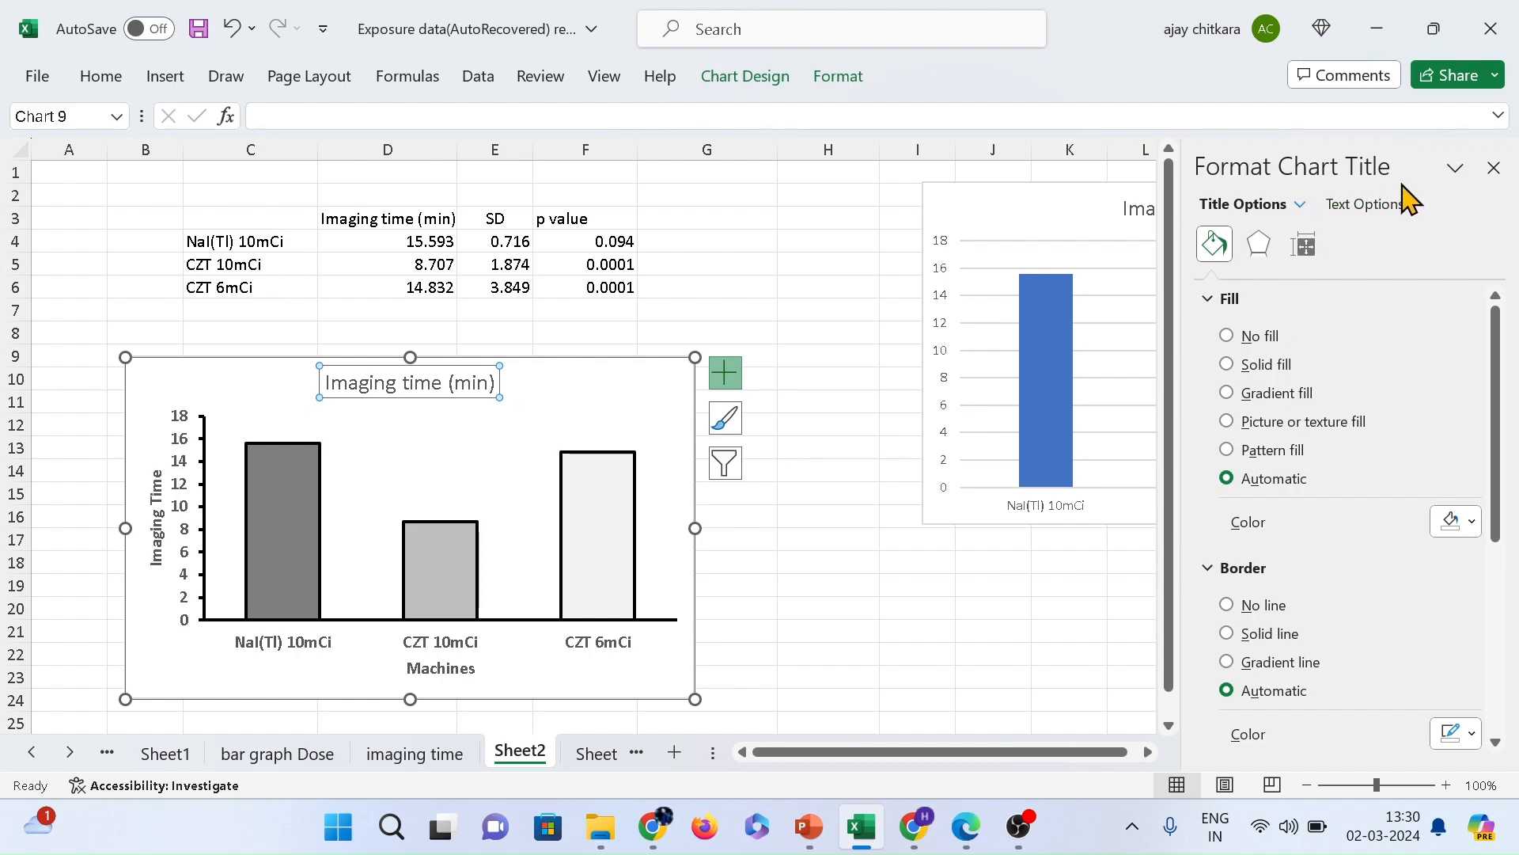
{"action": "left_click", "coordinate": [1495, 170]}
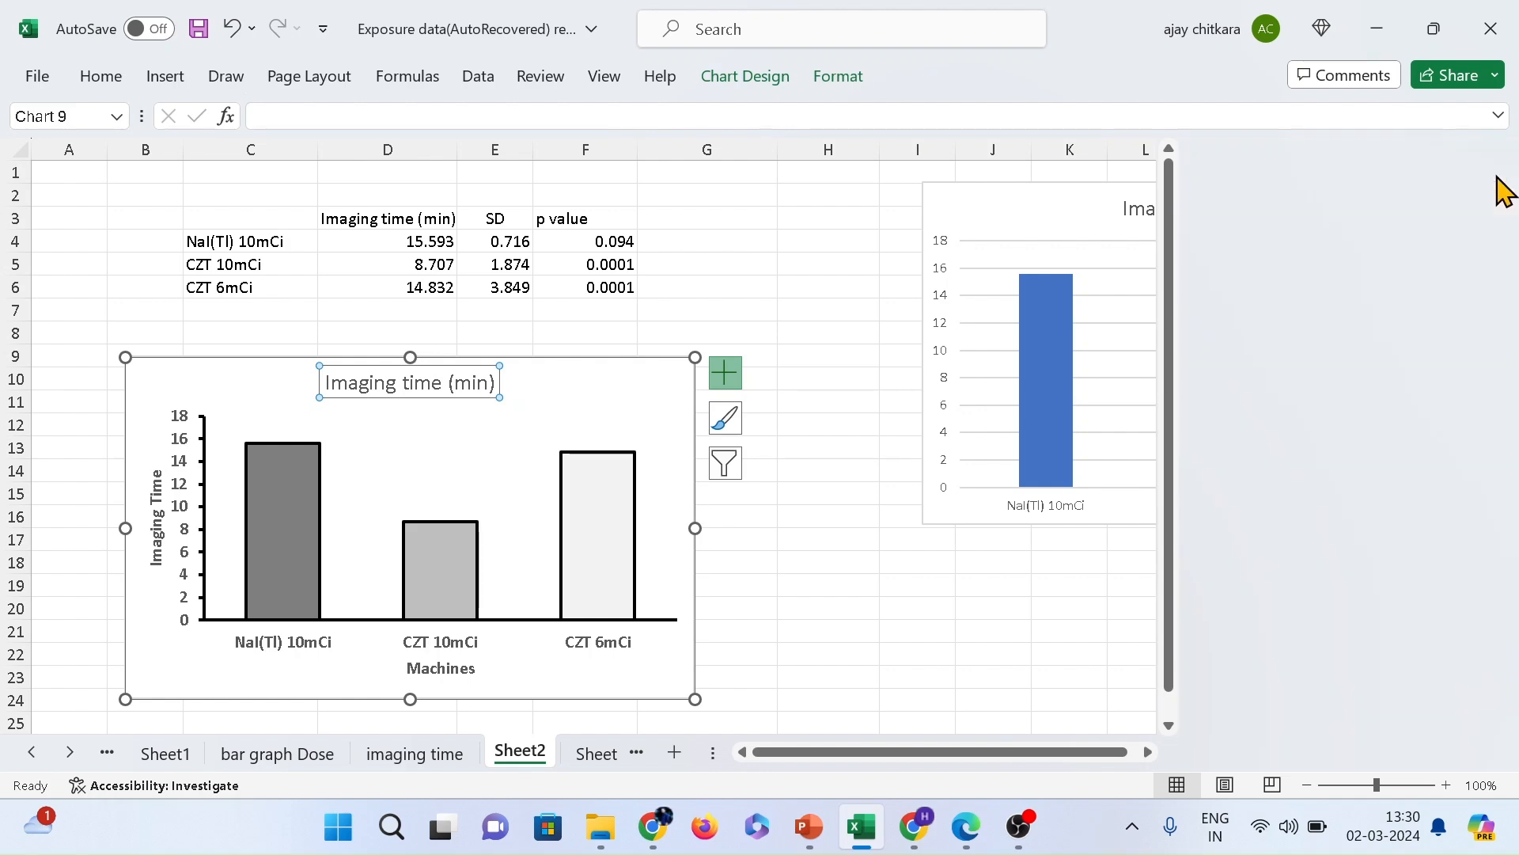
{"action": "left_click", "coordinate": [394, 385]}
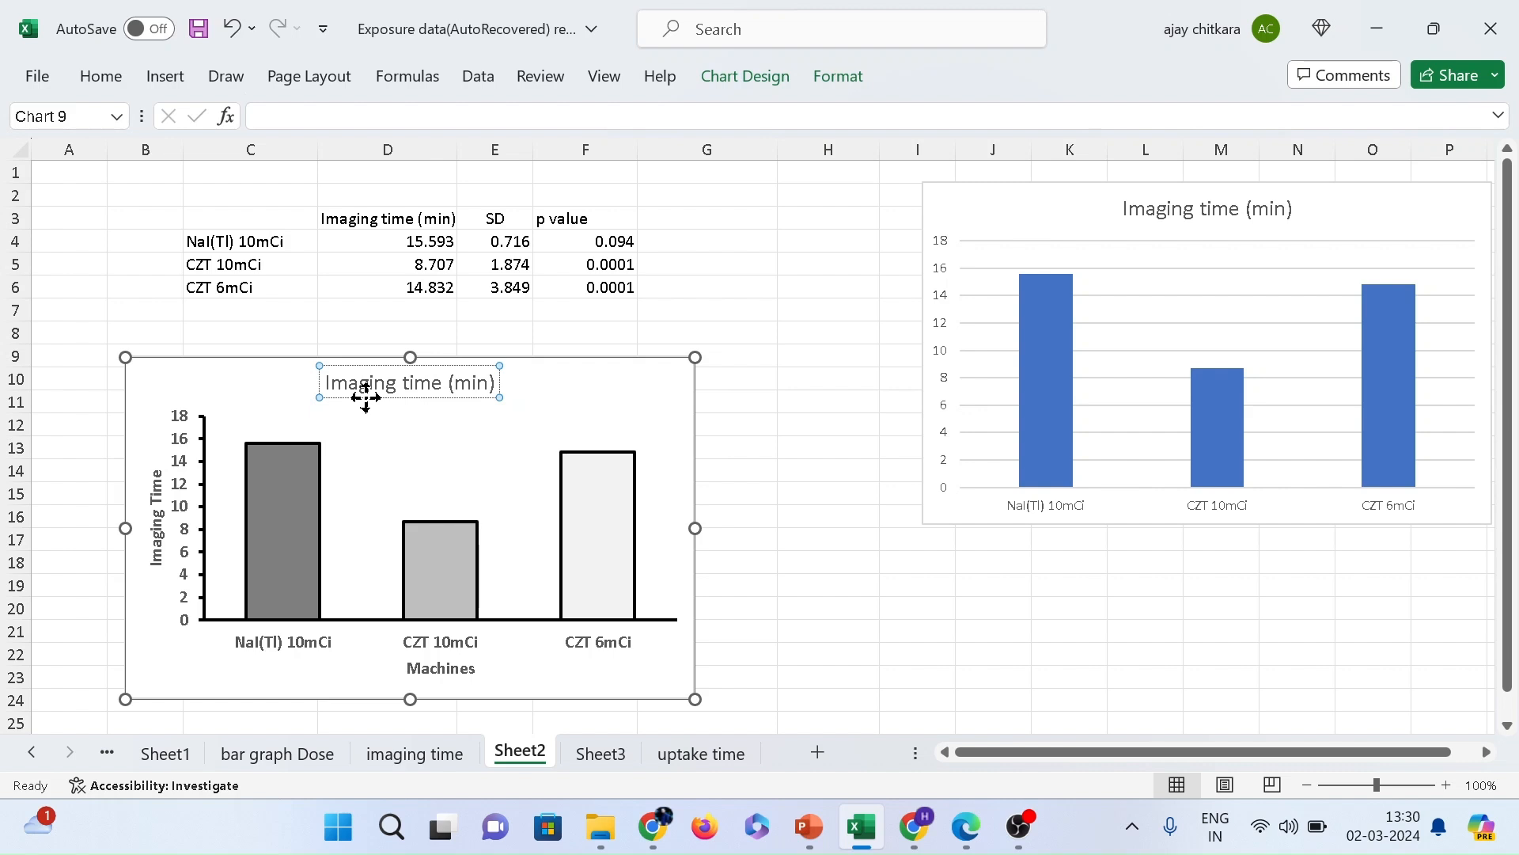
- Delete the lower chart's title
{"action": "key", "text": "Delete"}
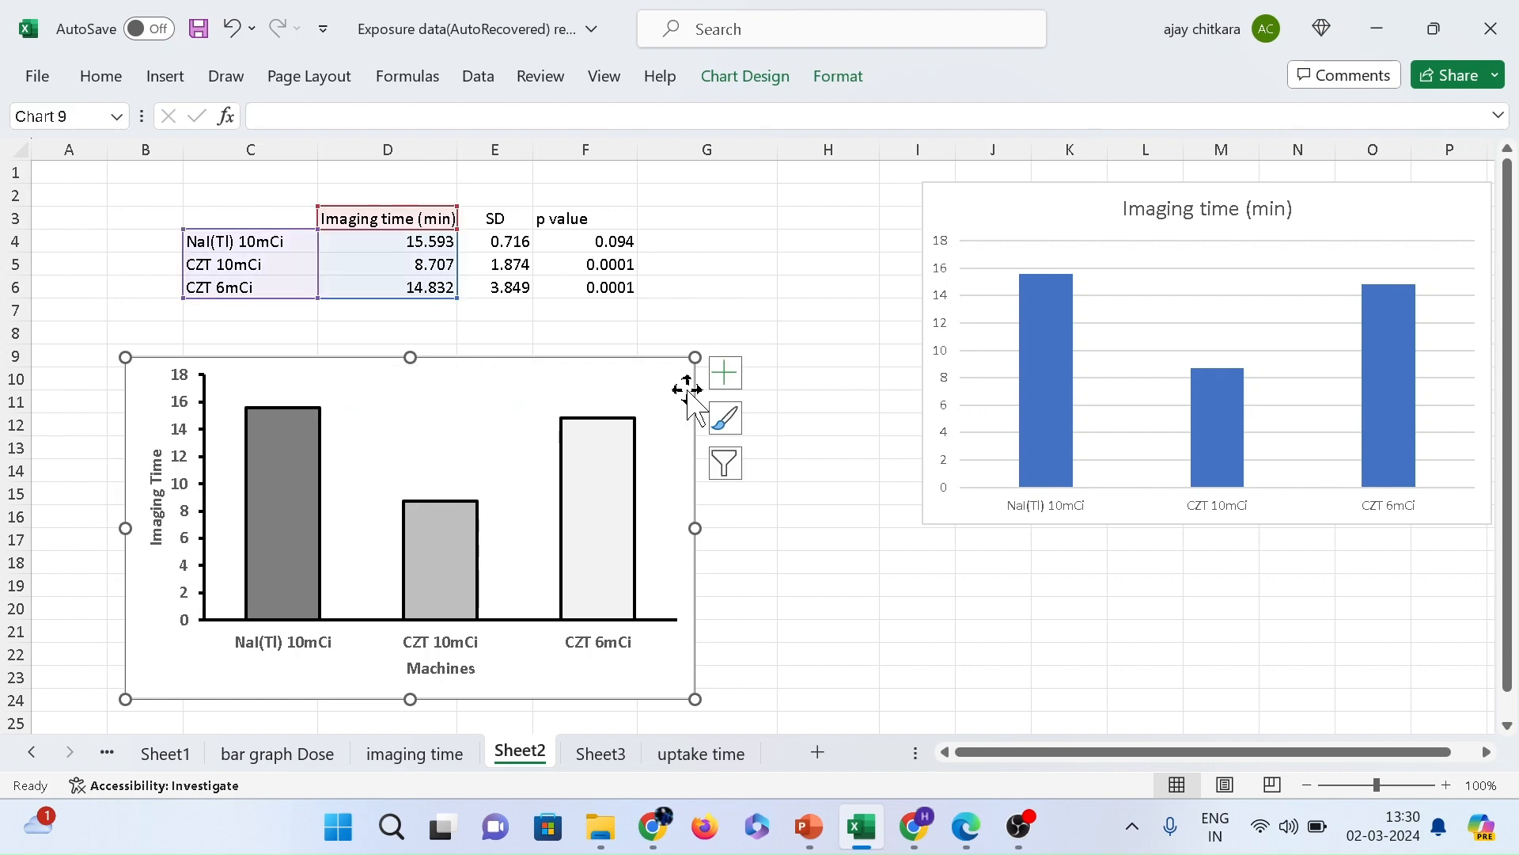
- Try a data table without legend keys on the lower chart, and remove it again
{"action": "left_click", "coordinate": [725, 374]}
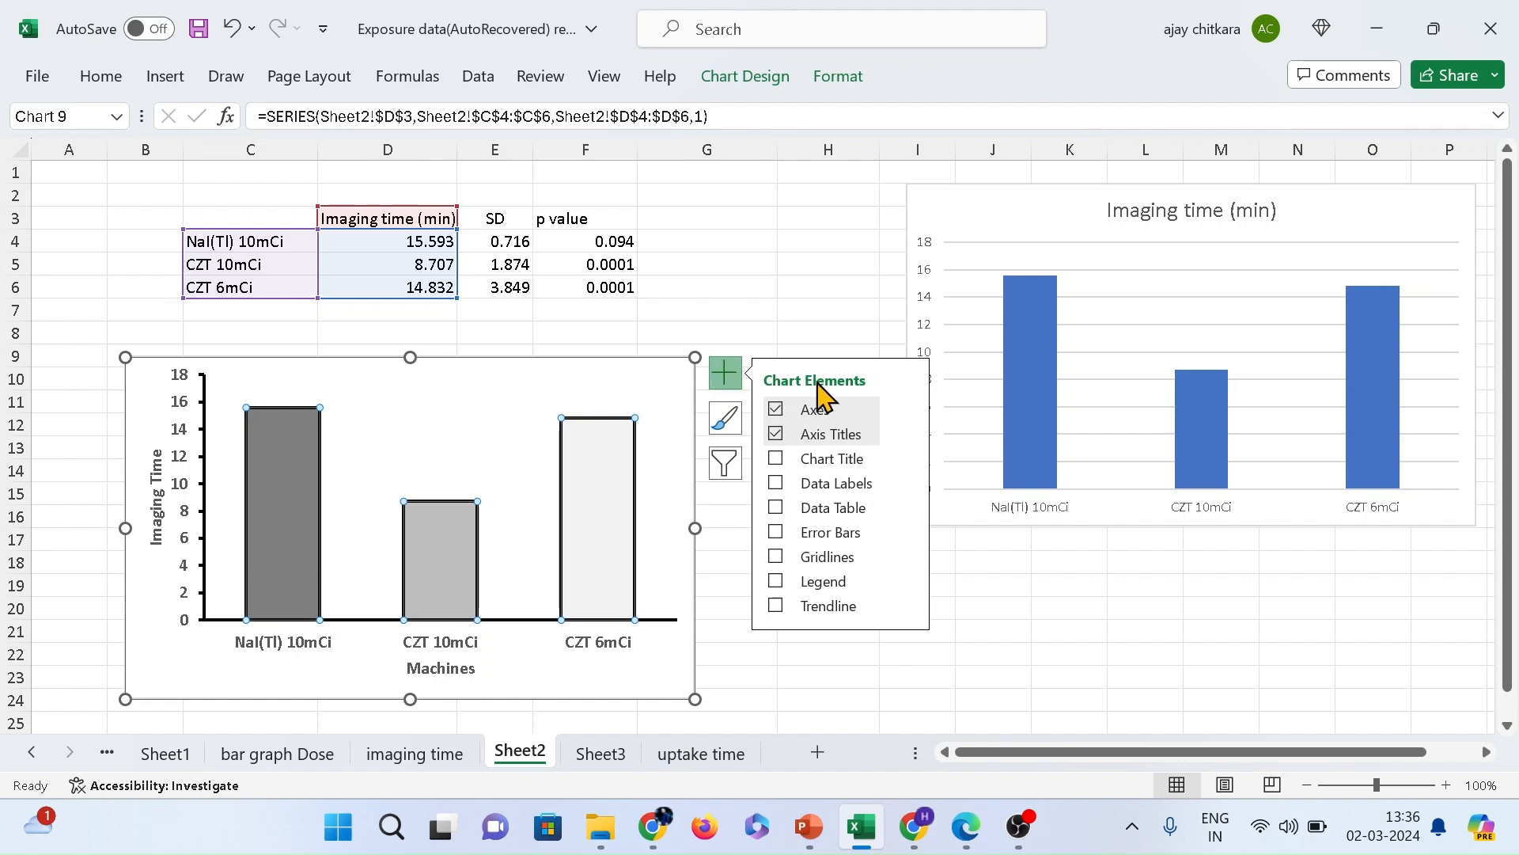
{"action": "left_click", "coordinate": [840, 482]}
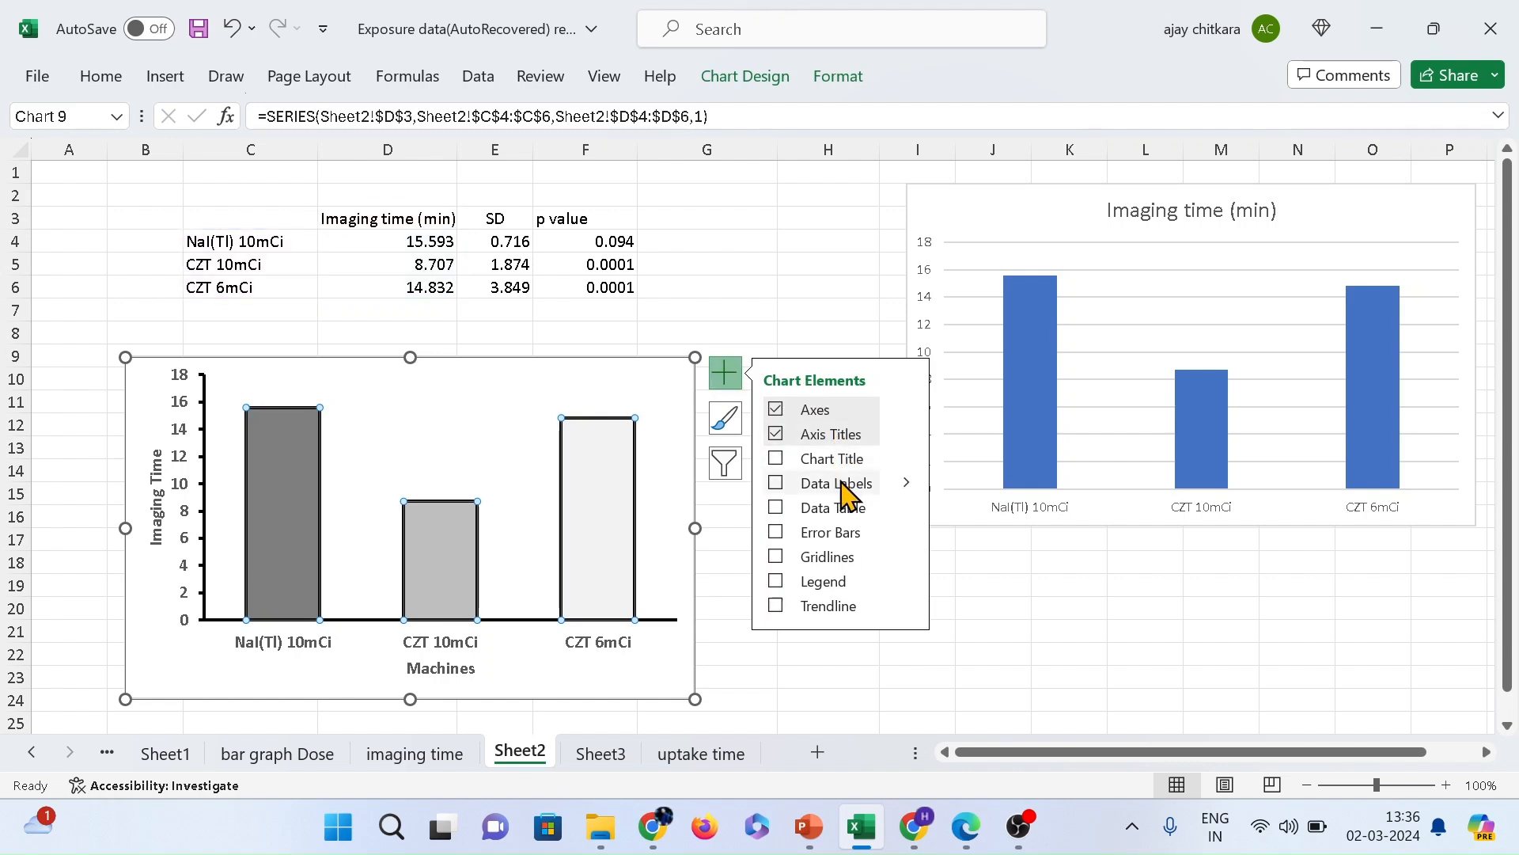
{"action": "left_click", "coordinate": [906, 485]}
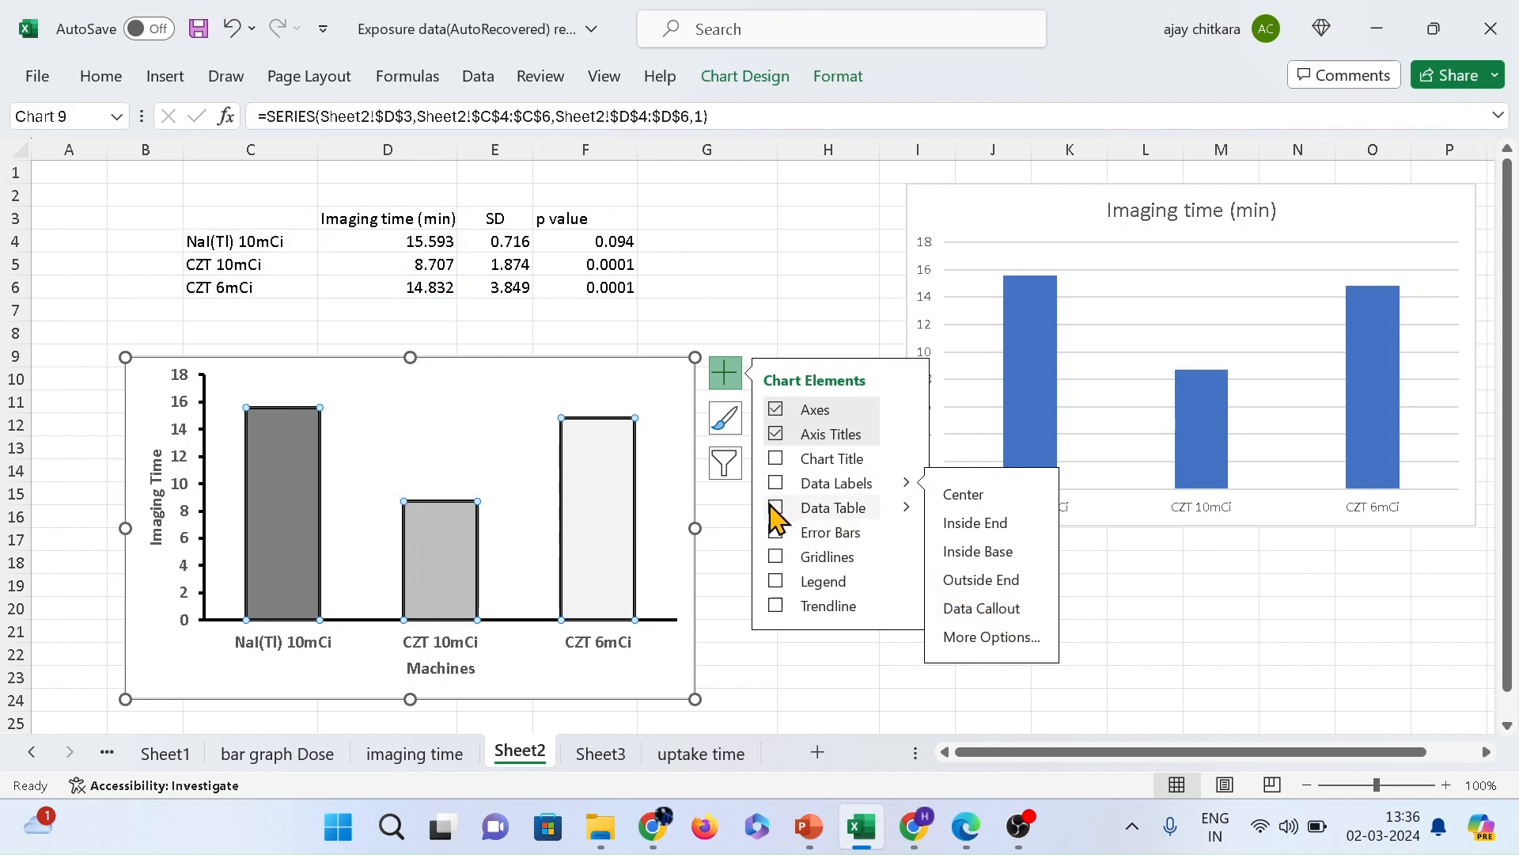
{"action": "left_click", "coordinate": [902, 508]}
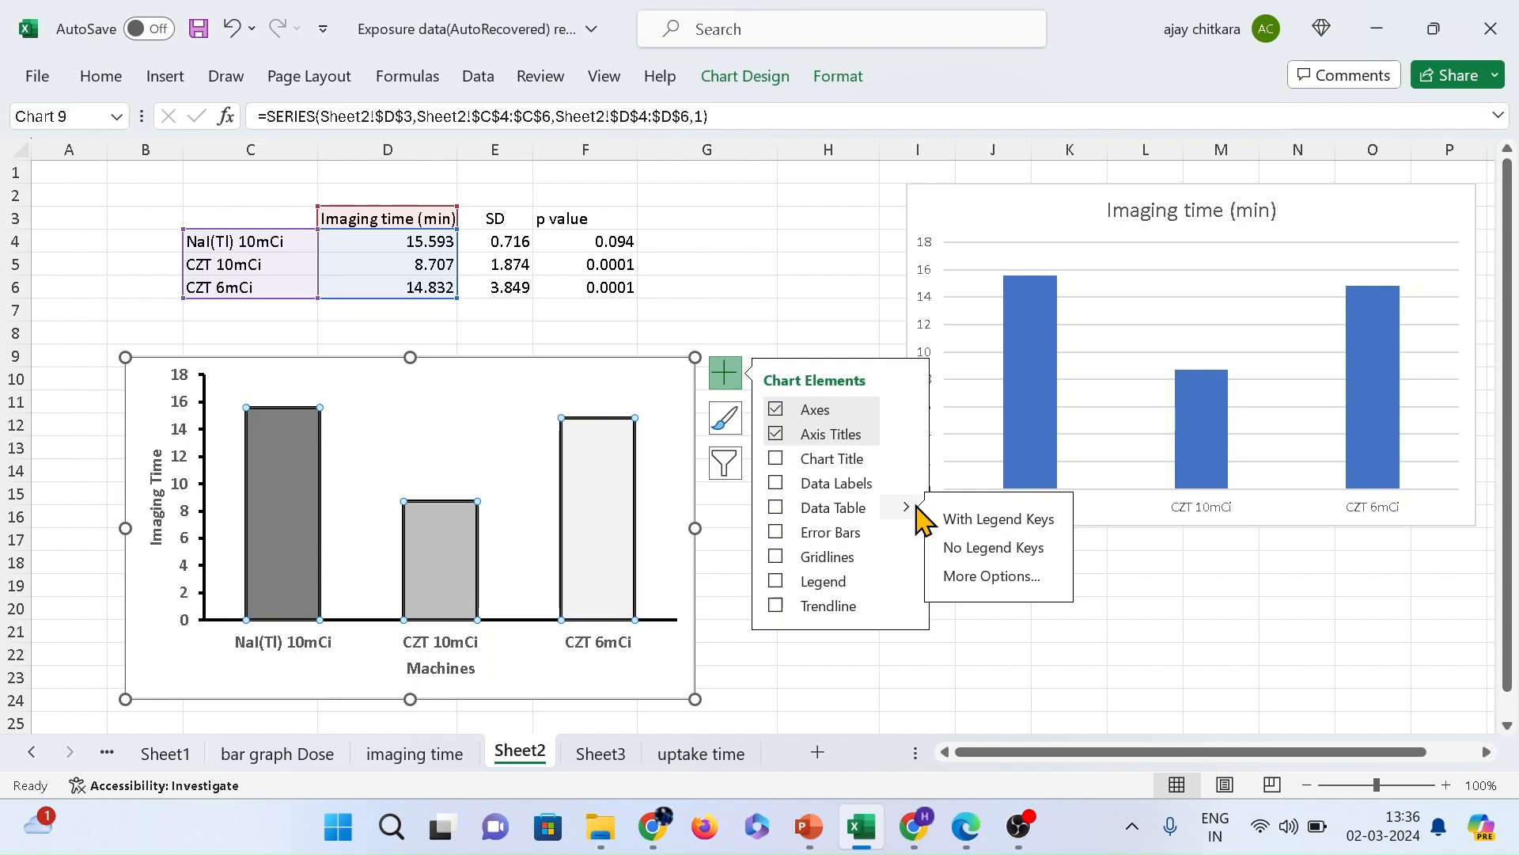
{"action": "left_click", "coordinate": [994, 552]}
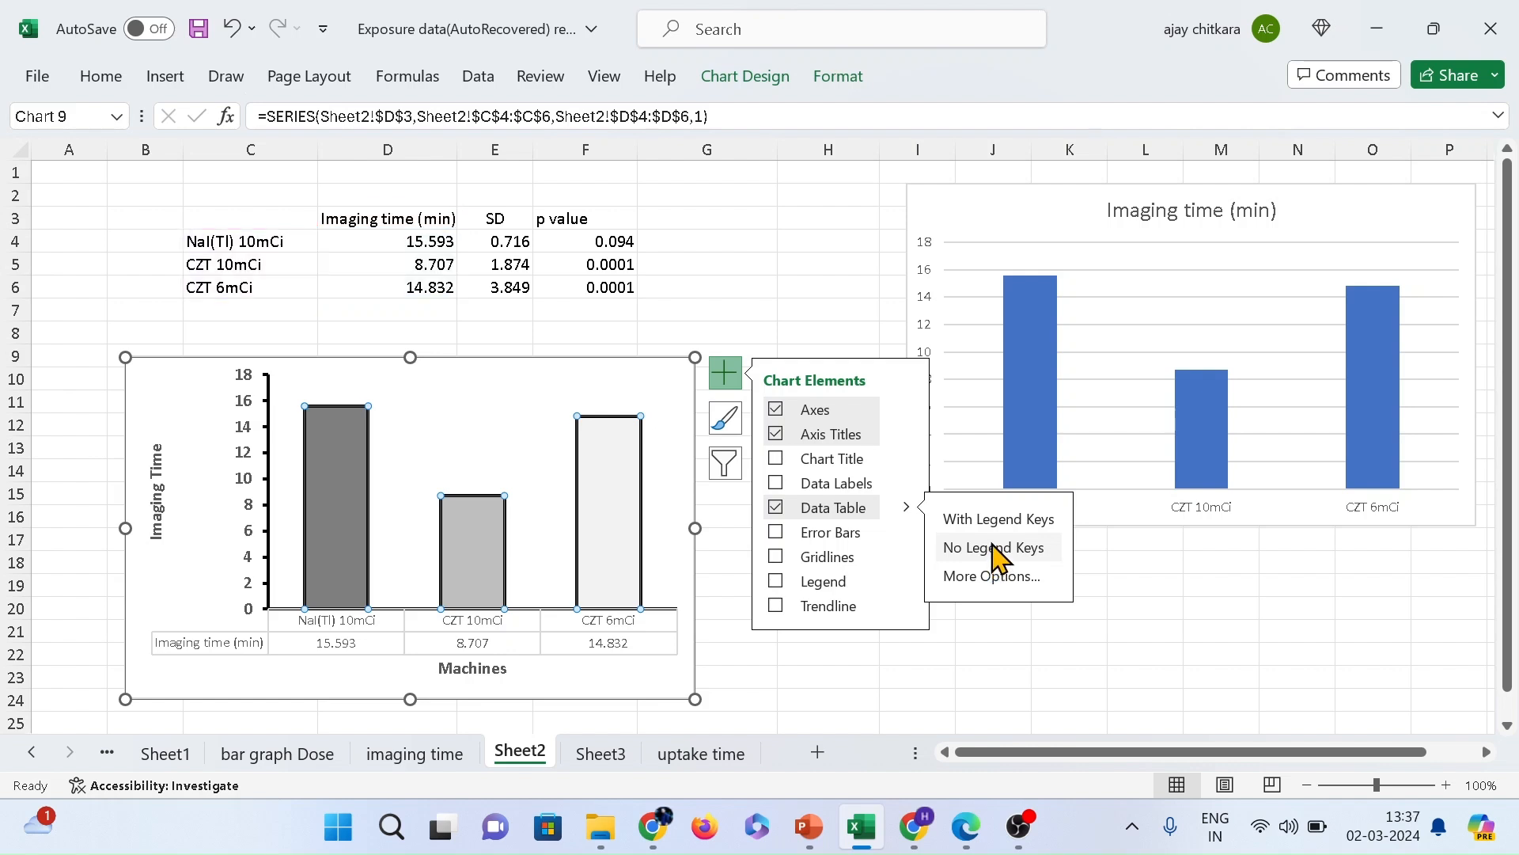
{"action": "left_click", "coordinate": [776, 509]}
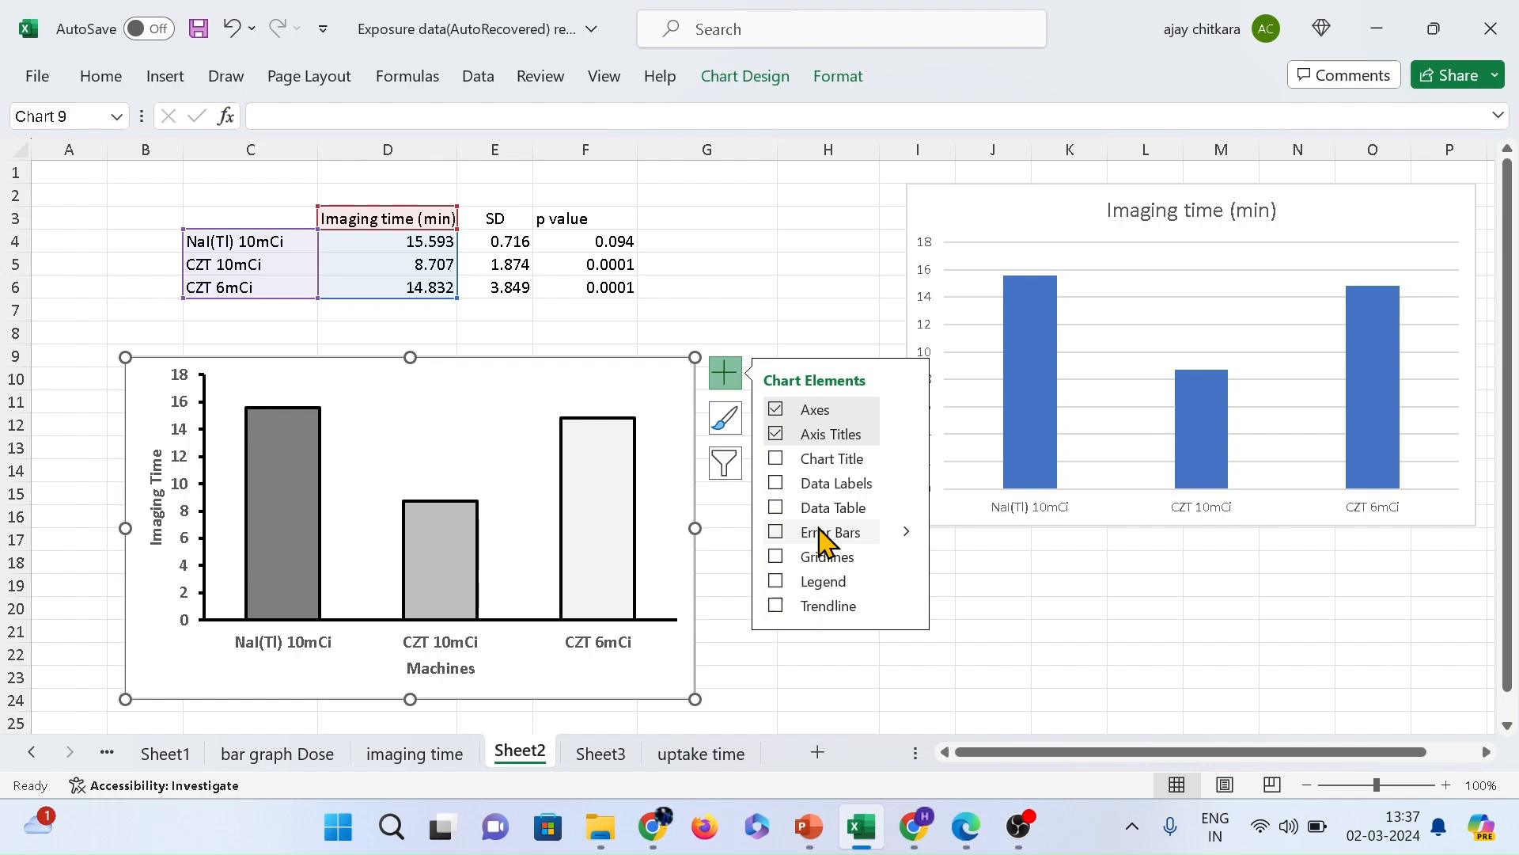
- Add standard deviation error bars to the lower chart and switch their error amount to Custom
{"action": "left_click", "coordinate": [906, 533]}
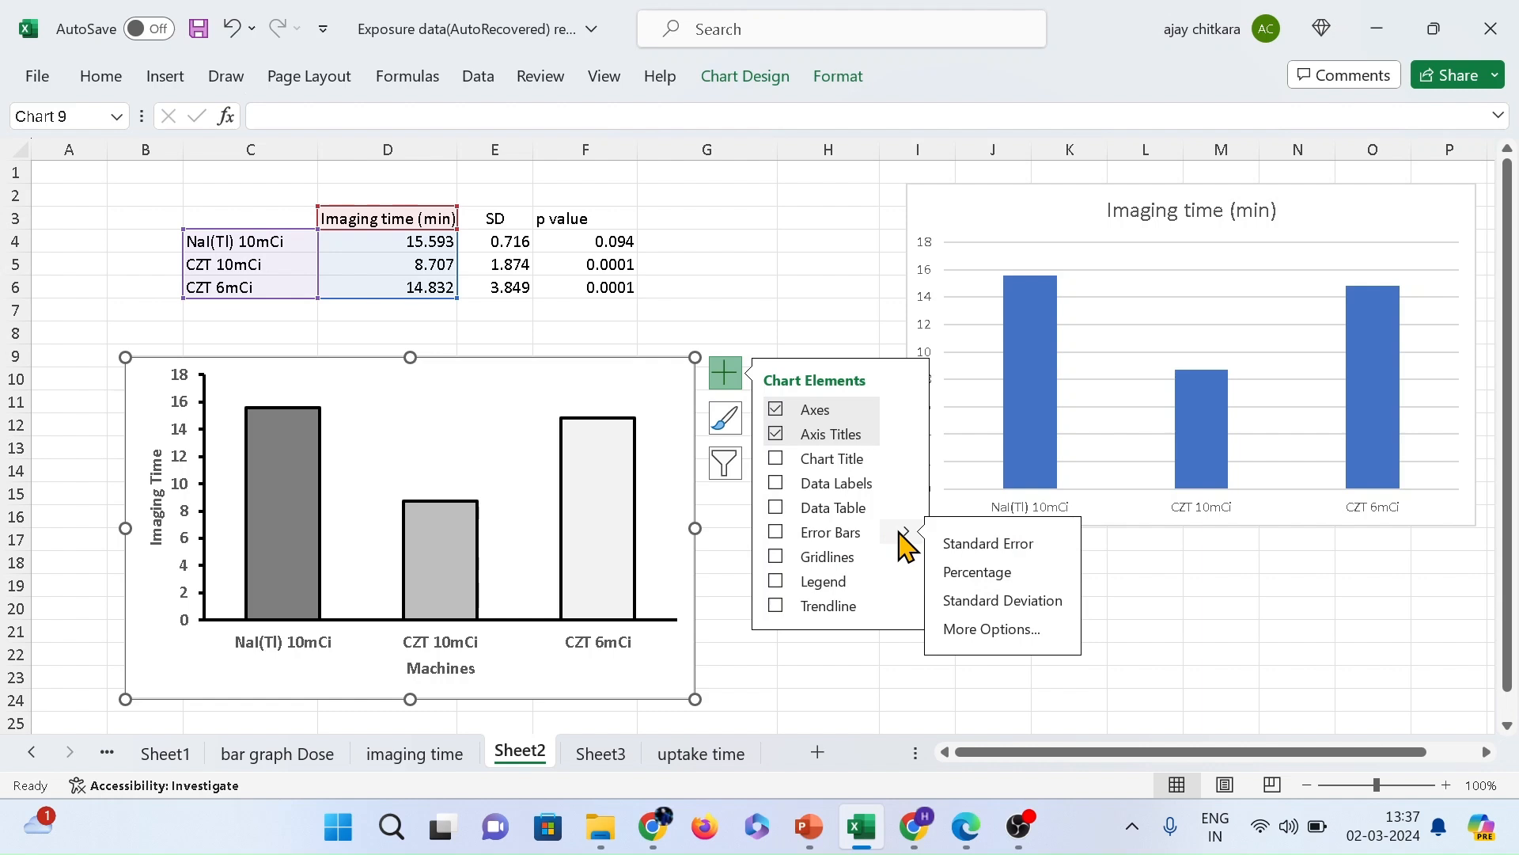
{"action": "left_click", "coordinate": [996, 601]}
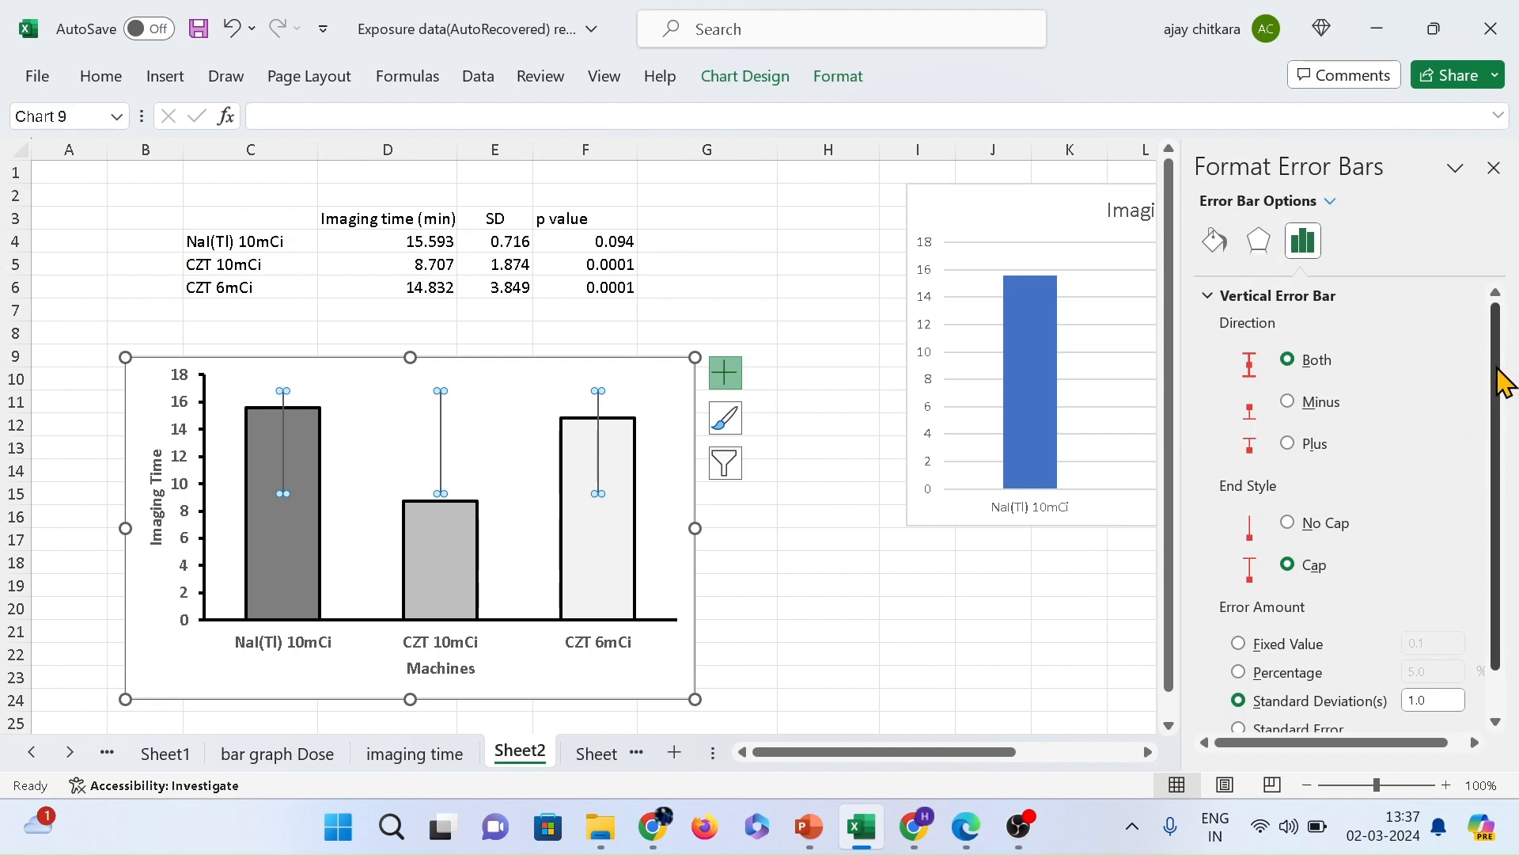
{"action": "left_click_drag", "start_coordinate": [1504, 379], "coordinate": [1505, 527]}
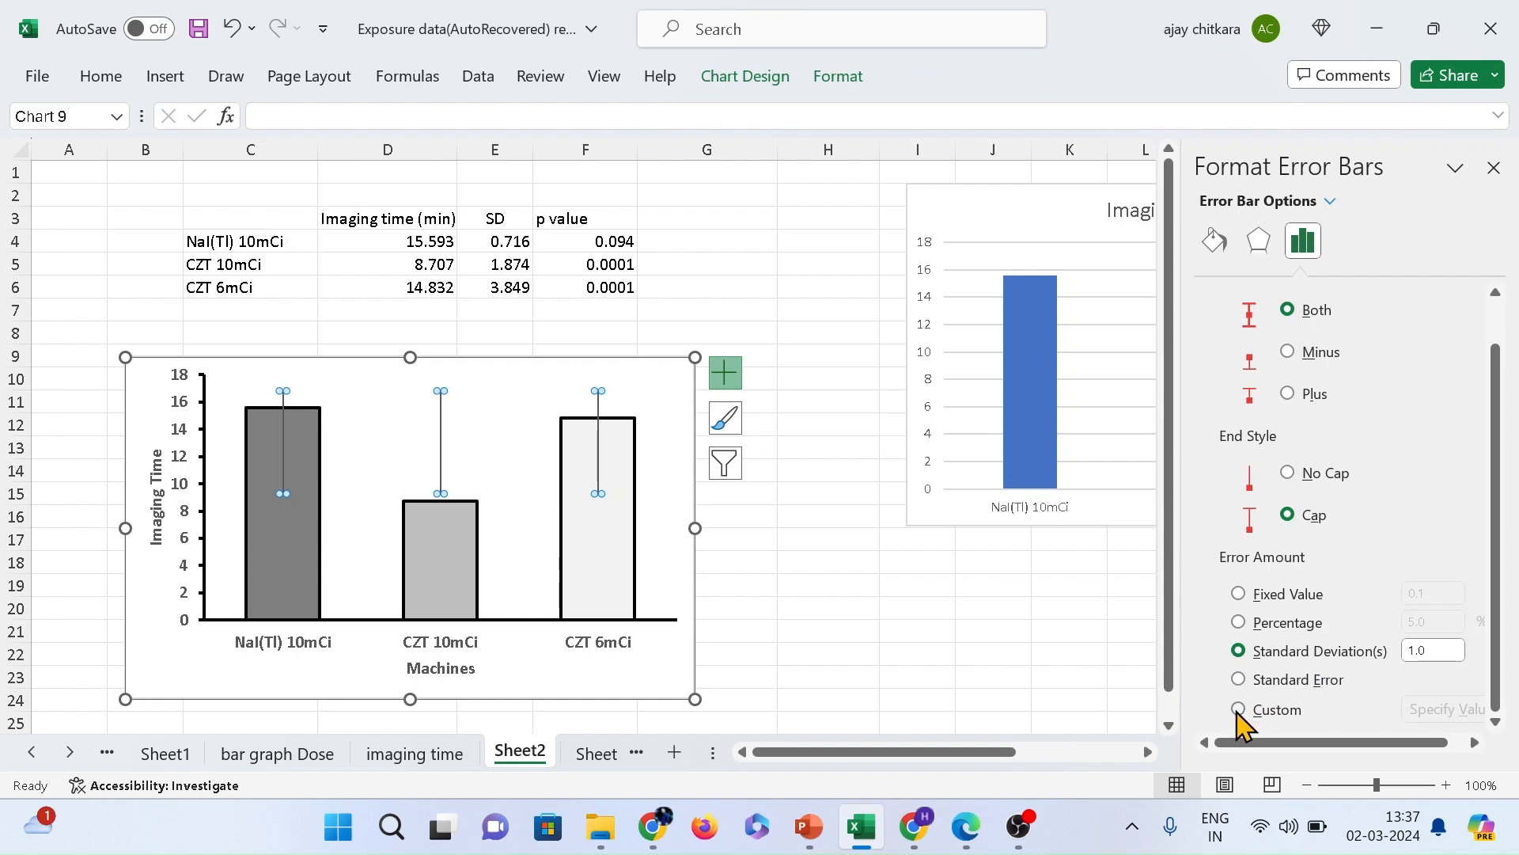
{"action": "left_click", "coordinate": [1239, 710]}
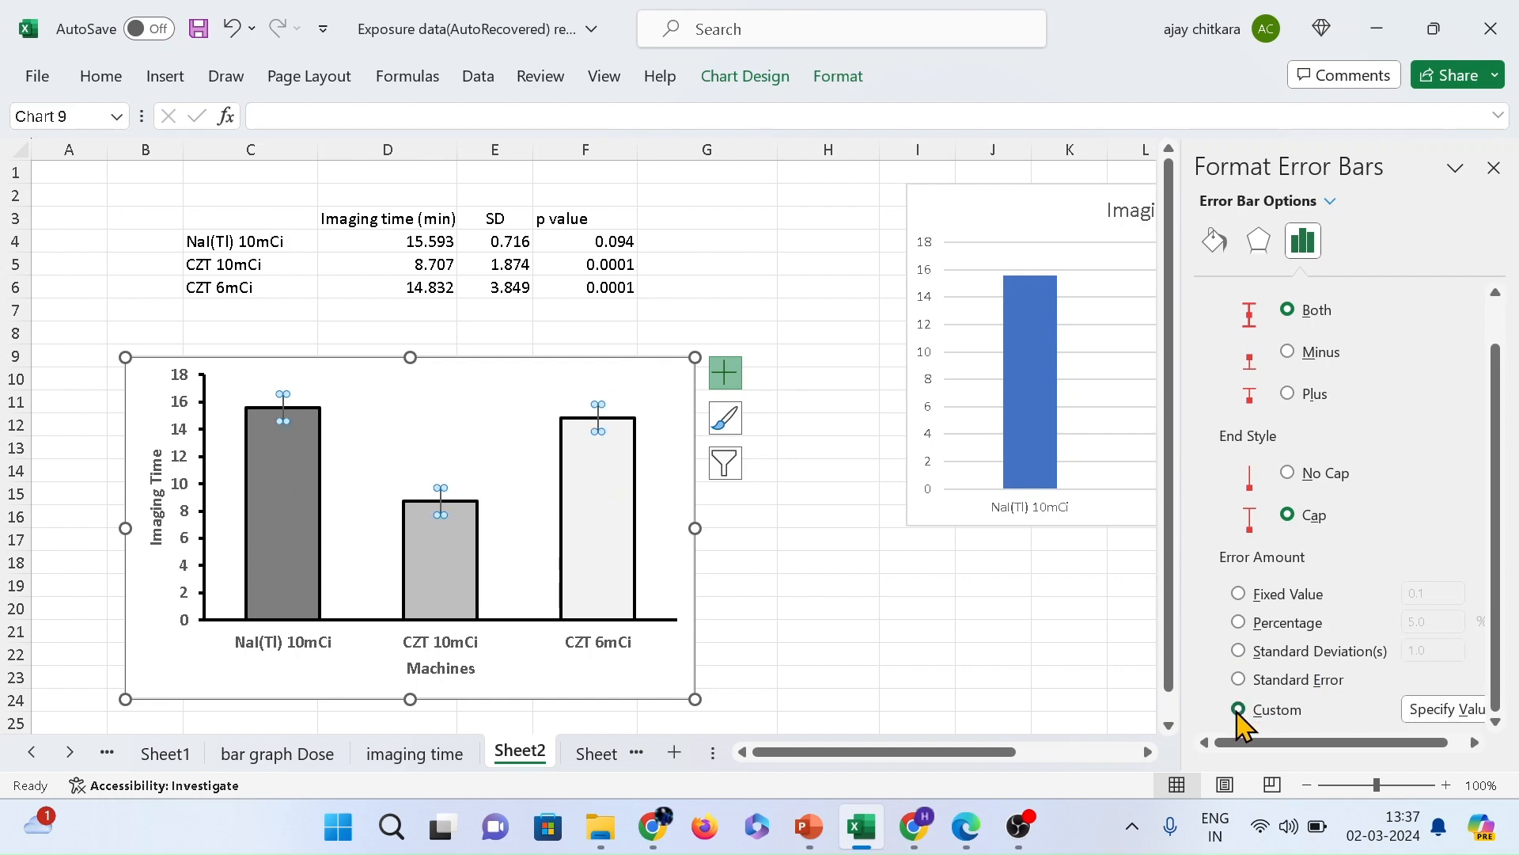
- Specify the SD cells E4:E6 as both the positive and negative custom error values
{"action": "left_click", "coordinate": [1446, 710]}
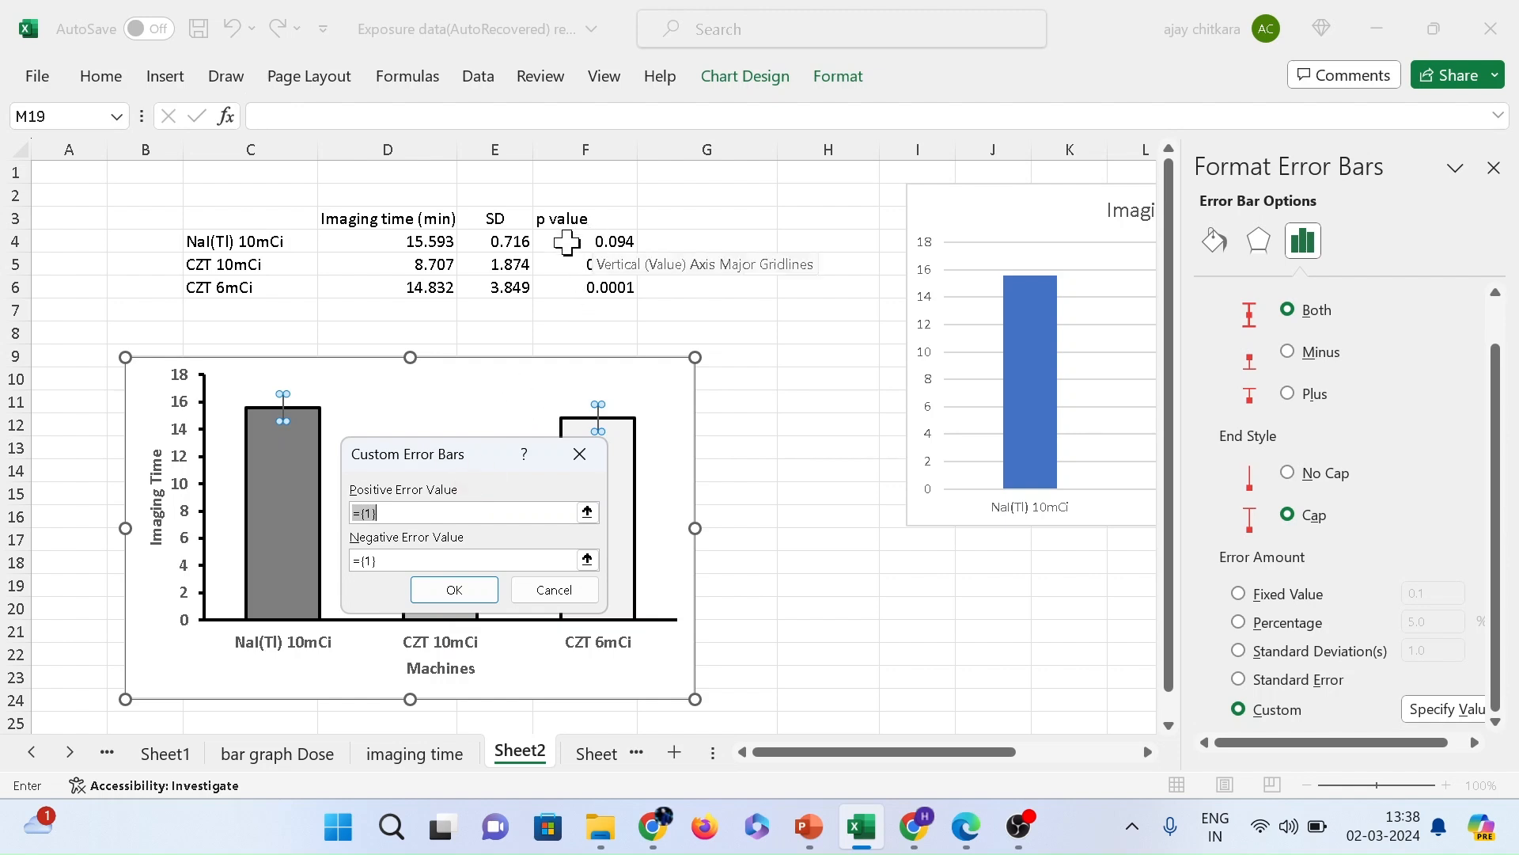
{"action": "left_click_drag", "start_coordinate": [510, 242], "coordinate": [507, 287]}
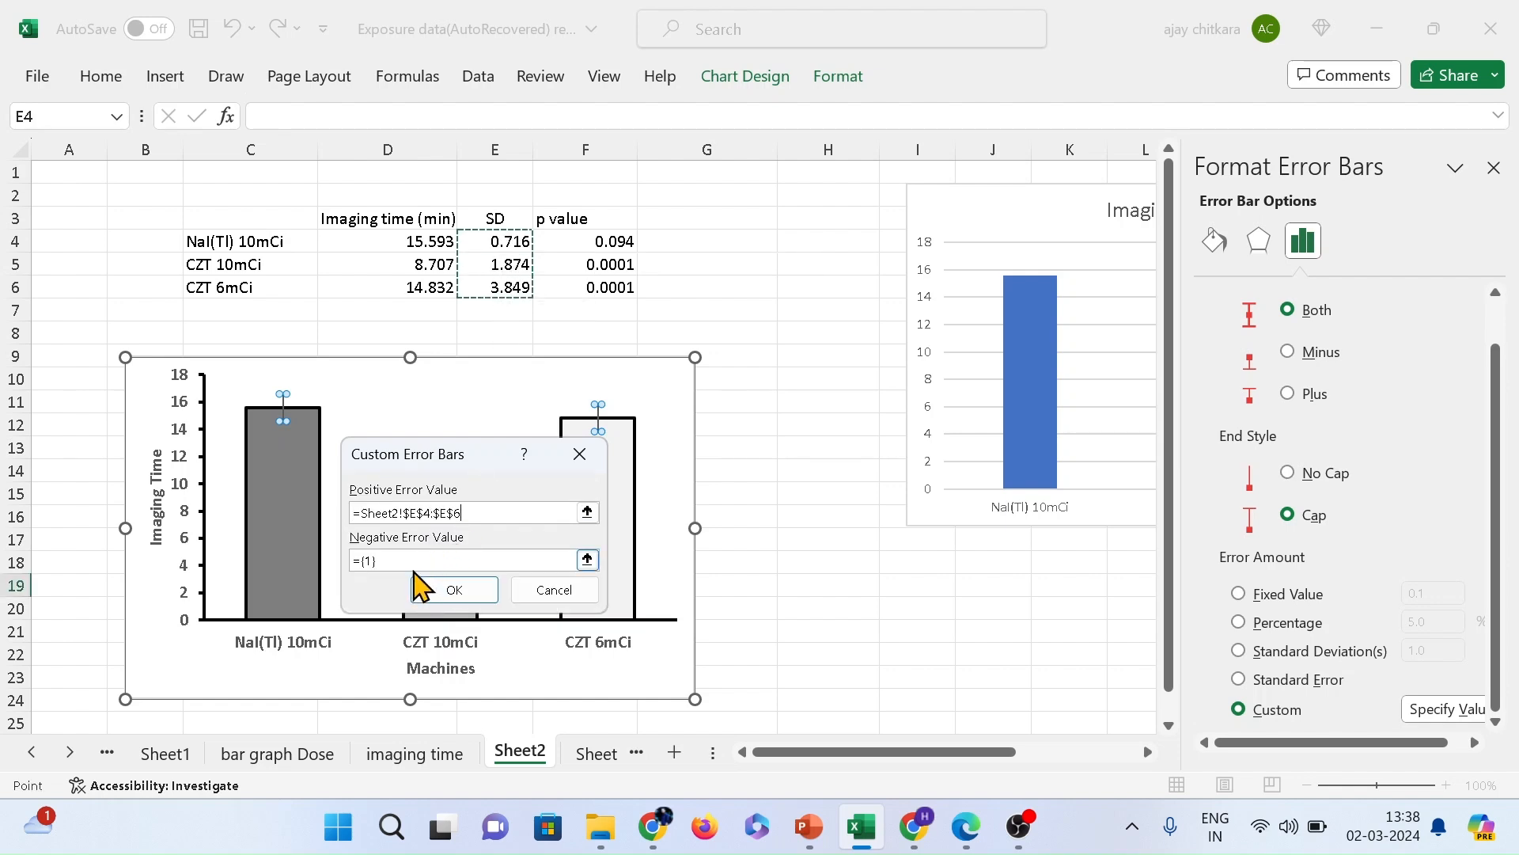
{"action": "left_click", "coordinate": [407, 558]}
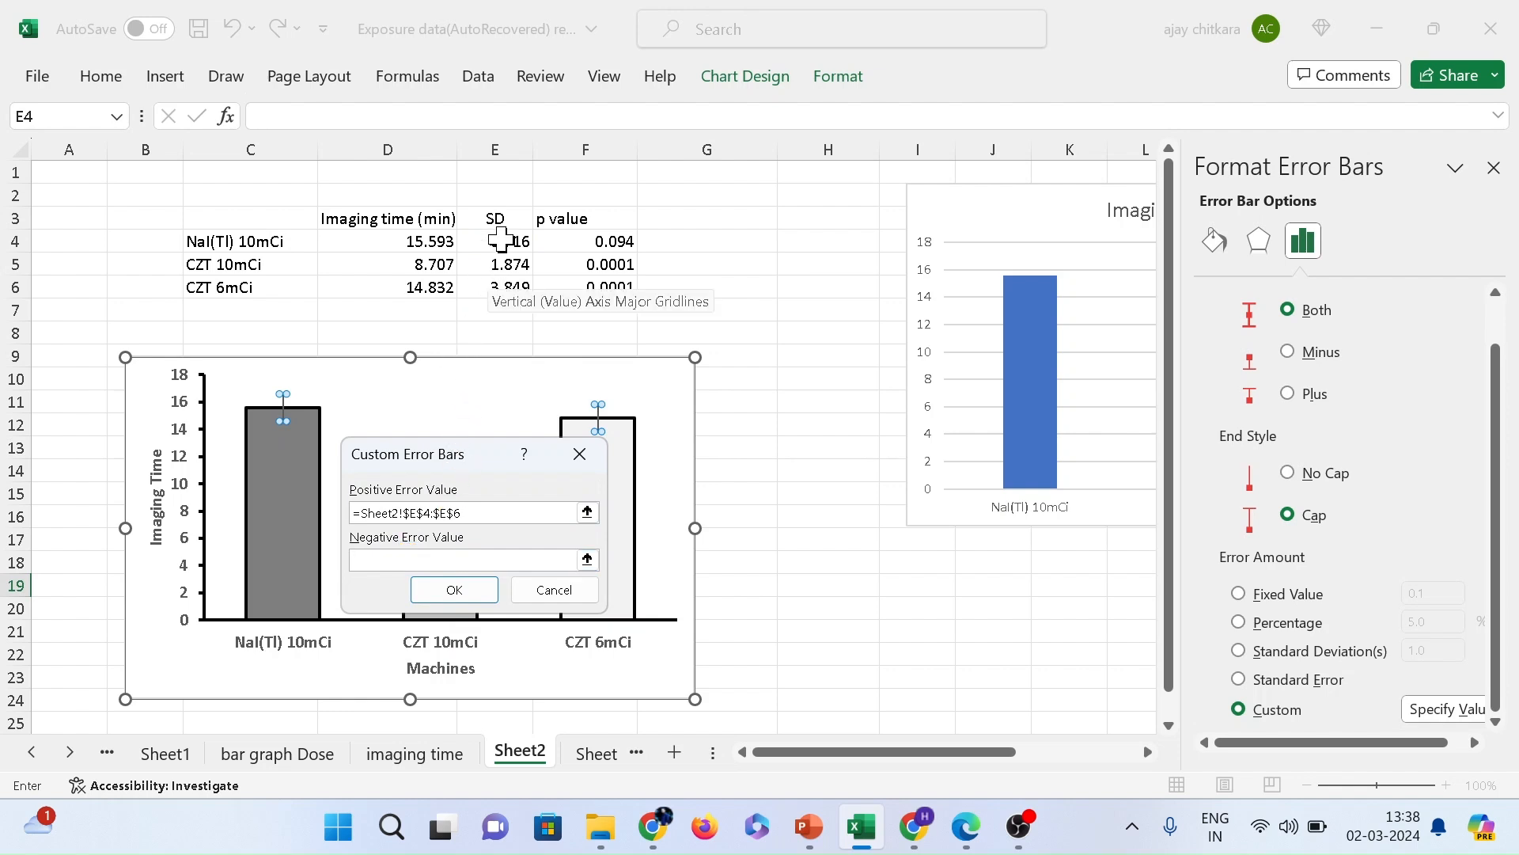
{"action": "left_click_drag", "start_coordinate": [501, 239], "coordinate": [502, 287]}
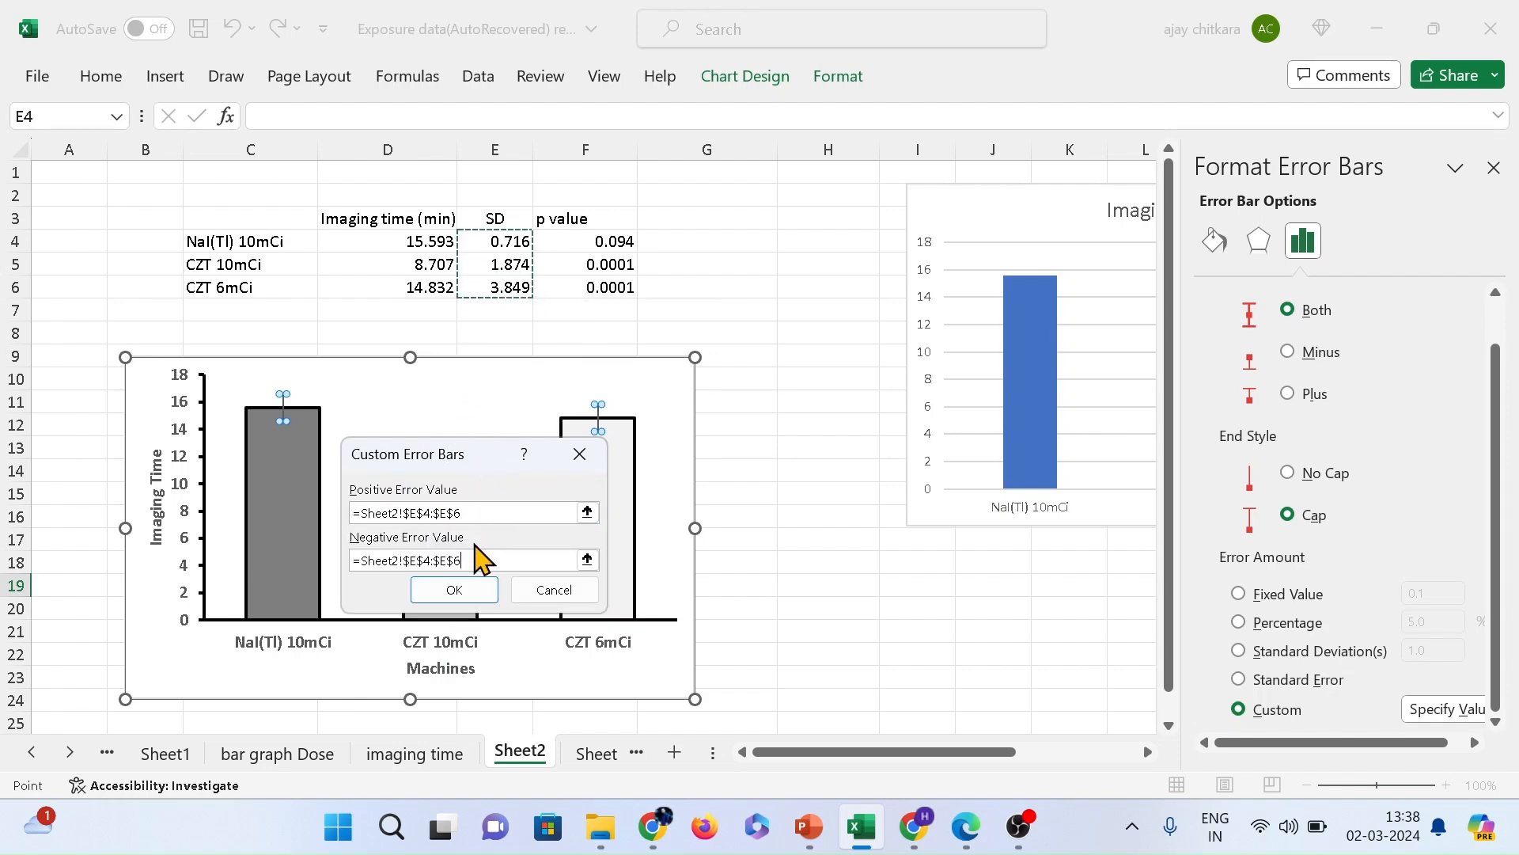
{"action": "left_click", "coordinate": [464, 590]}
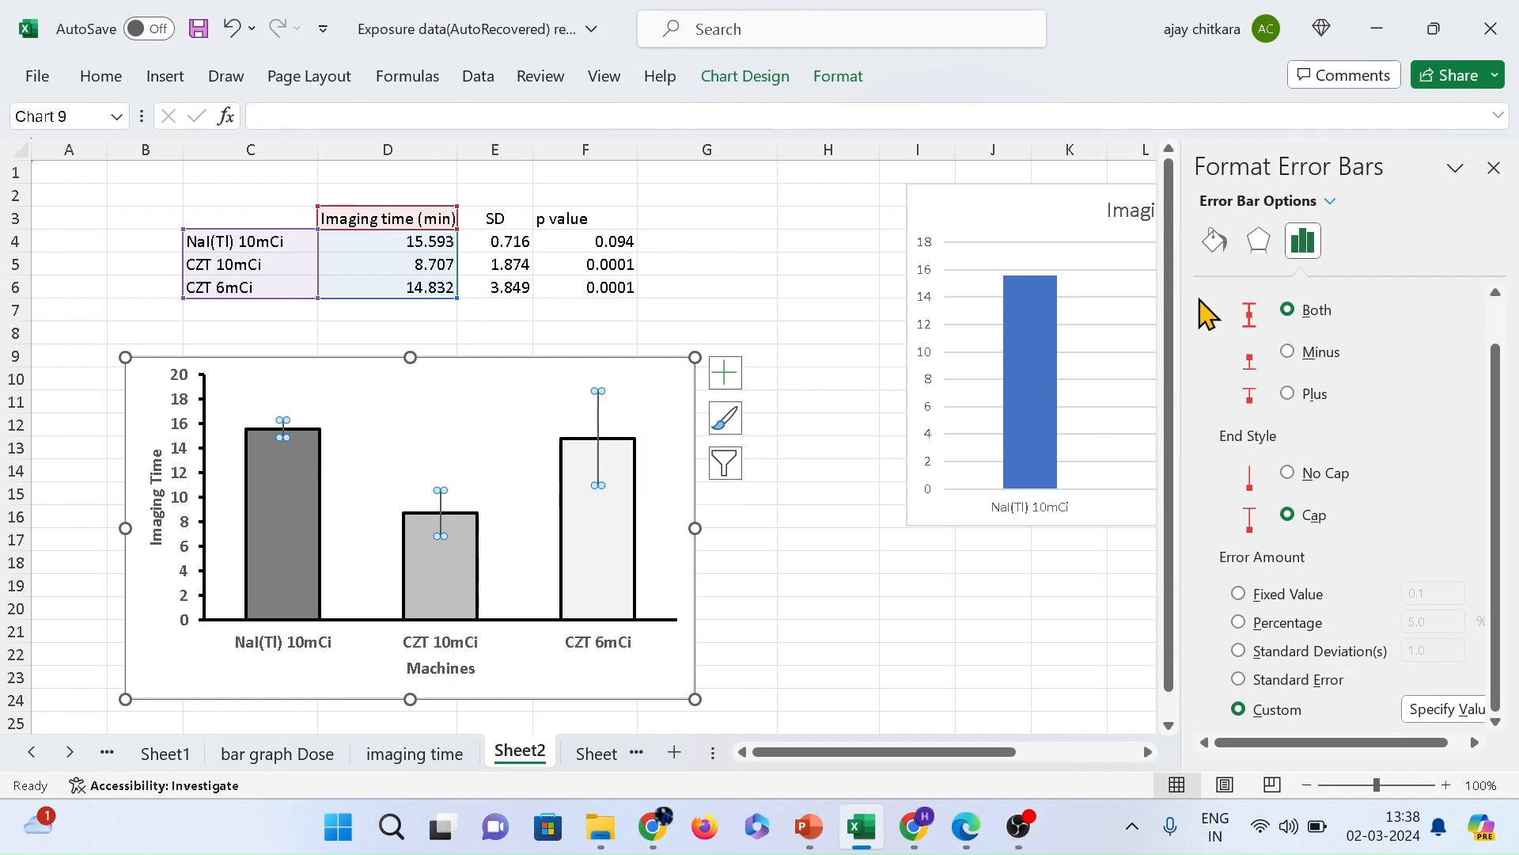
- Set the error bars' line width to 1.5 pt and close the formatting pane
{"action": "left_click", "coordinate": [1214, 241]}
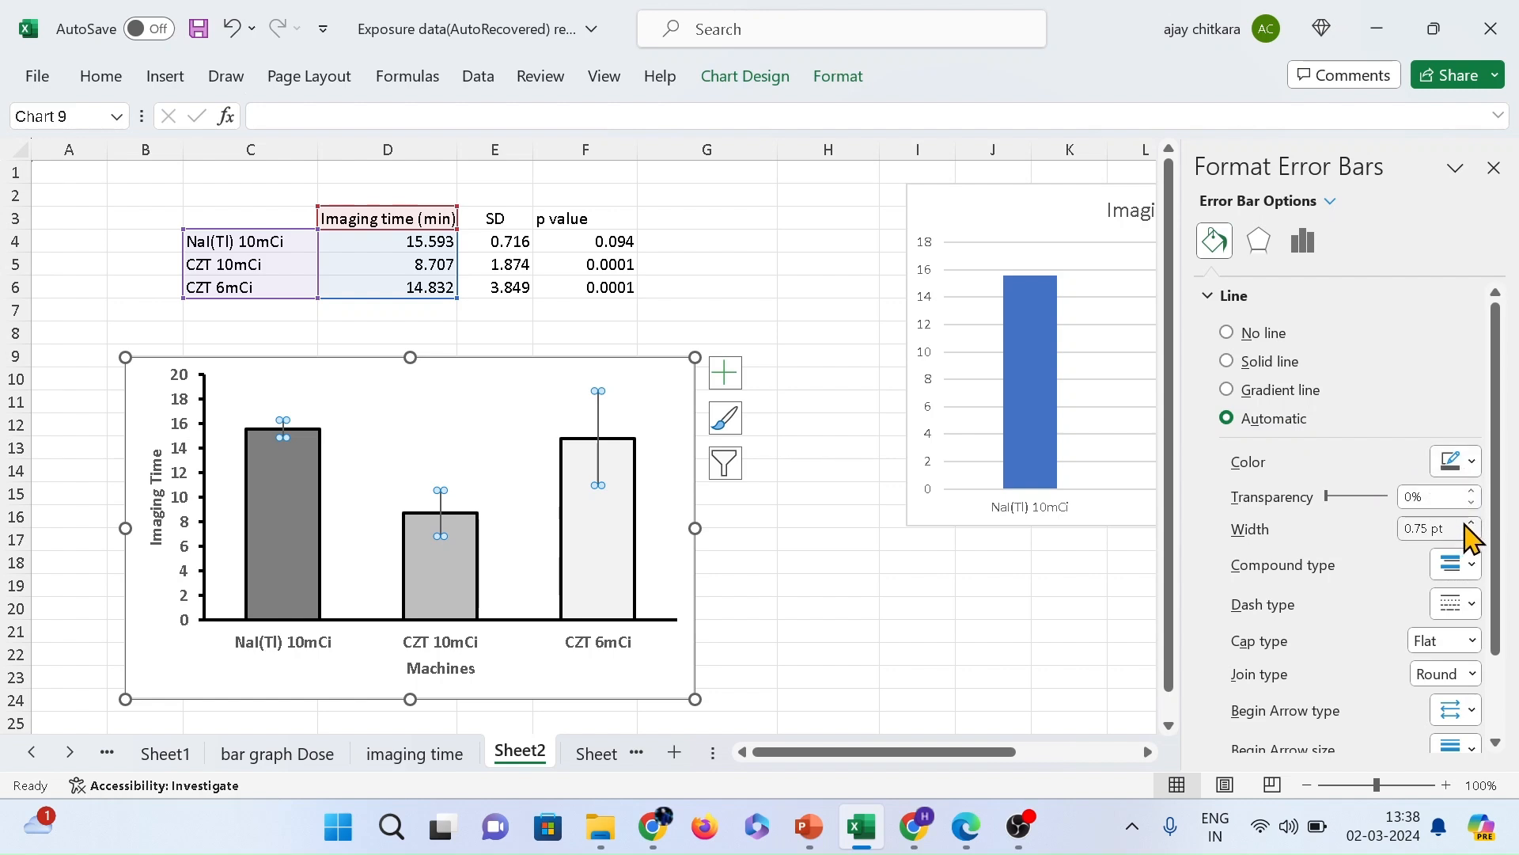
{"action": "left_click", "coordinate": [1468, 524]}
{"action": "left_click", "coordinate": [1468, 524]}
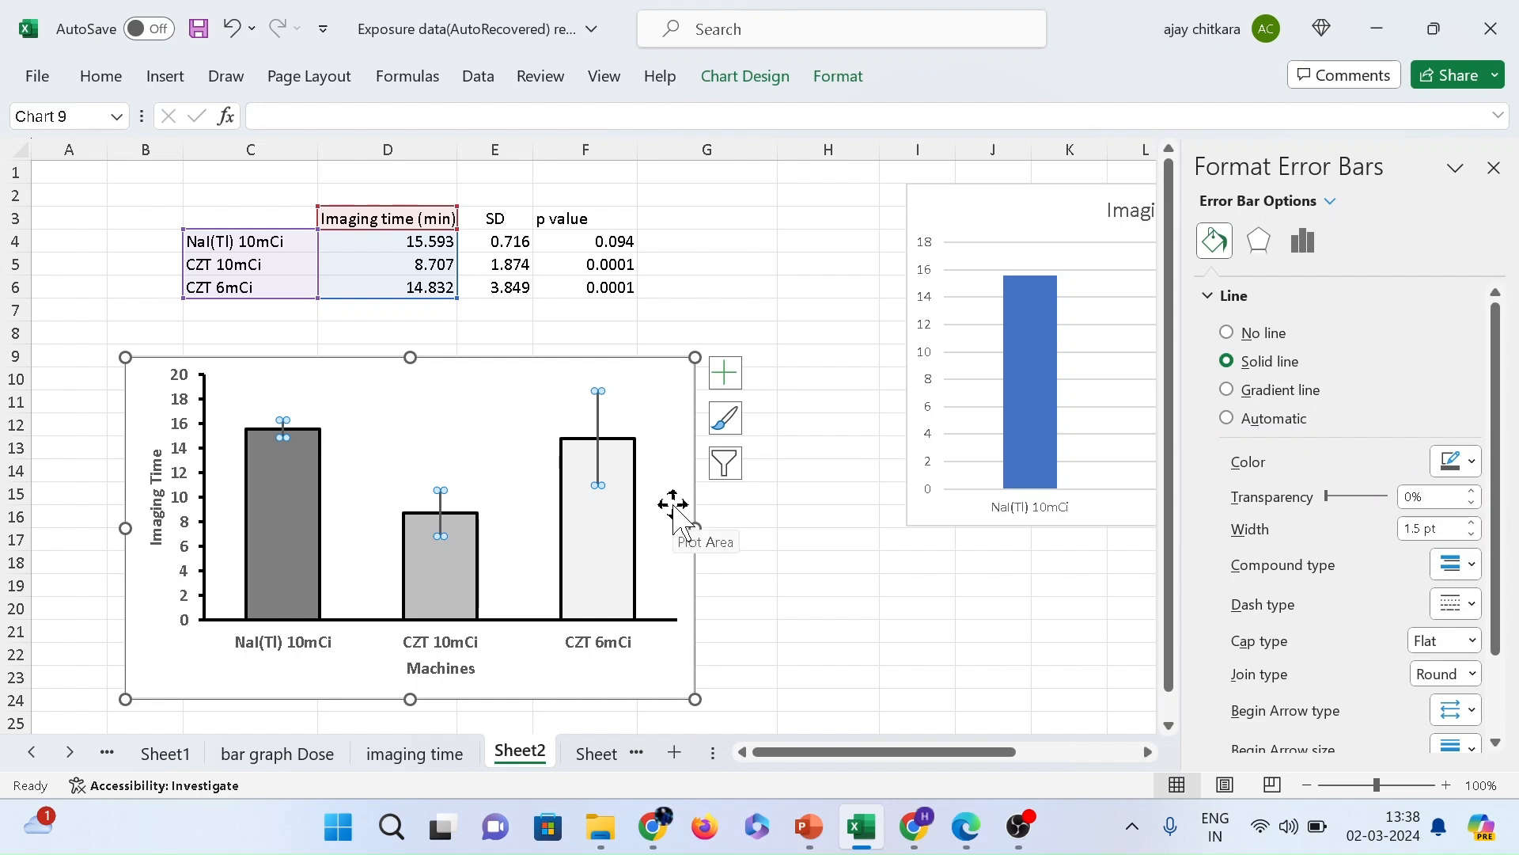
{"action": "left_click", "coordinate": [672, 504]}
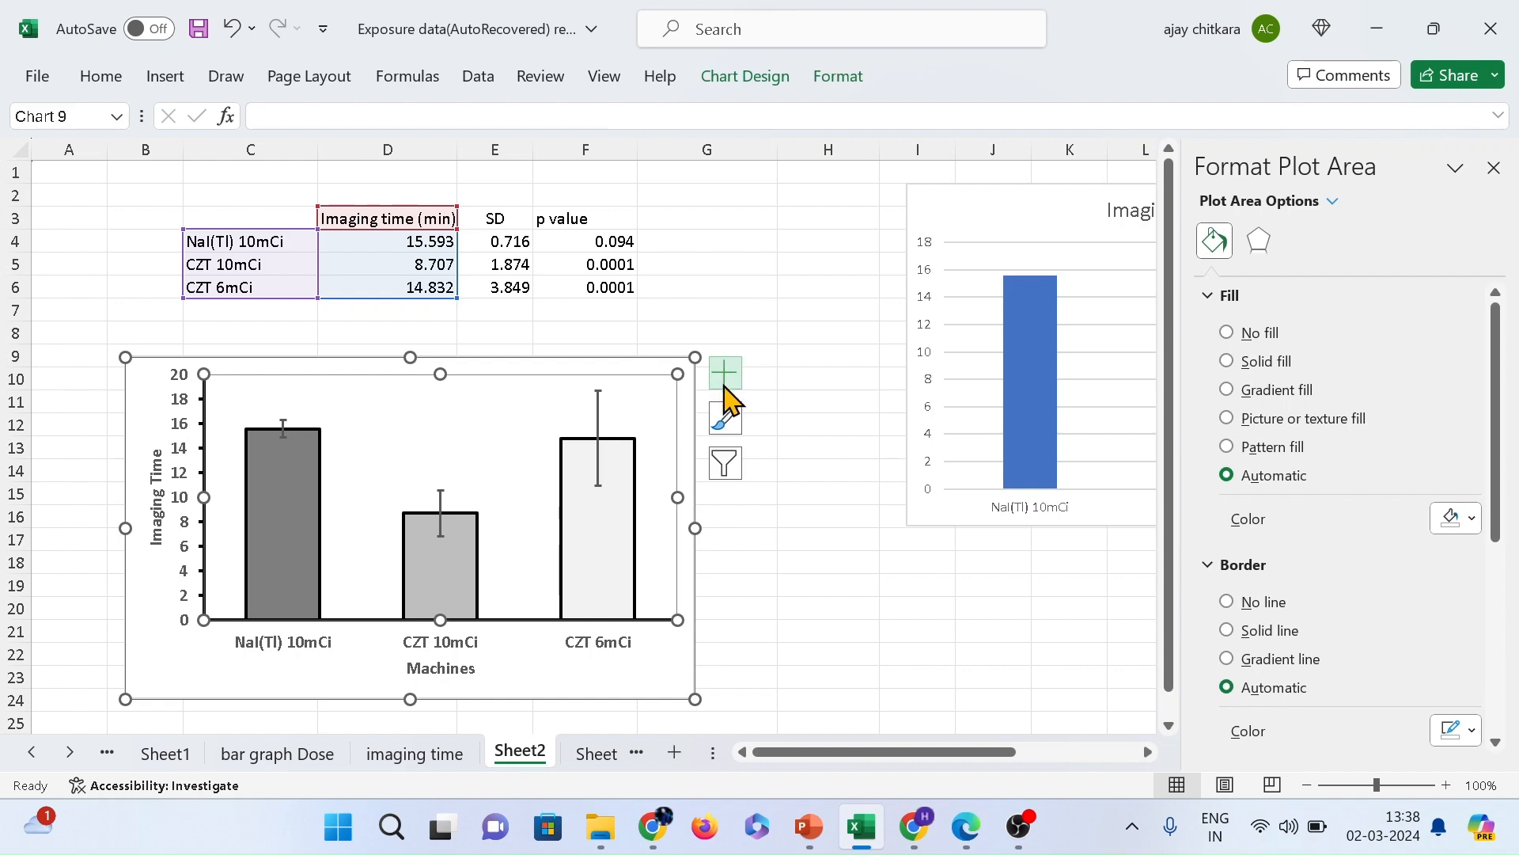
{"action": "left_click", "coordinate": [1492, 168]}
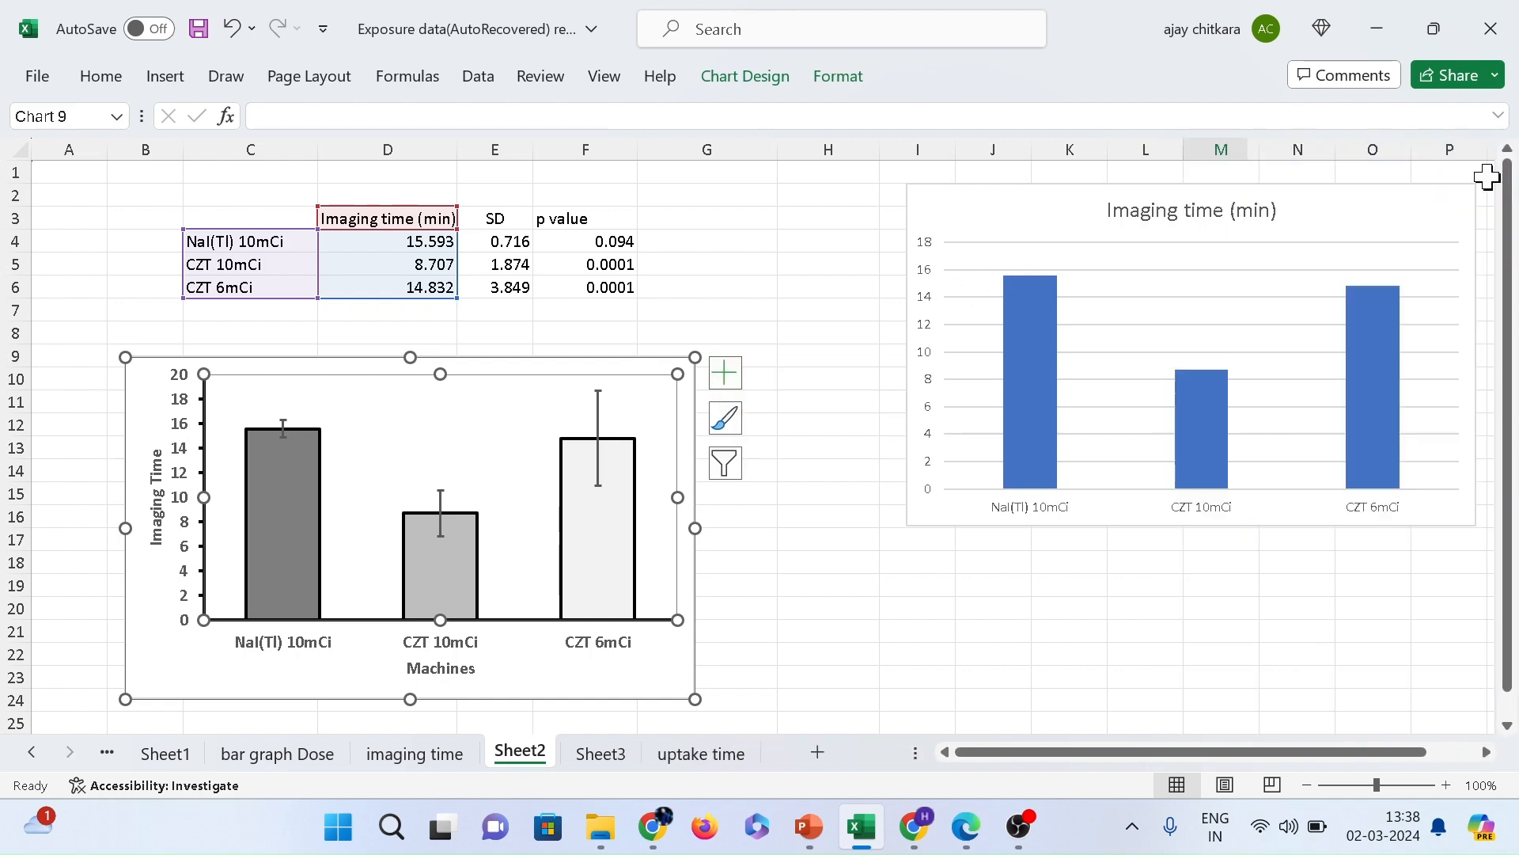
- Try a legend at the top of the grey-shaded chart, and remove it again
{"action": "left_click", "coordinate": [717, 380]}
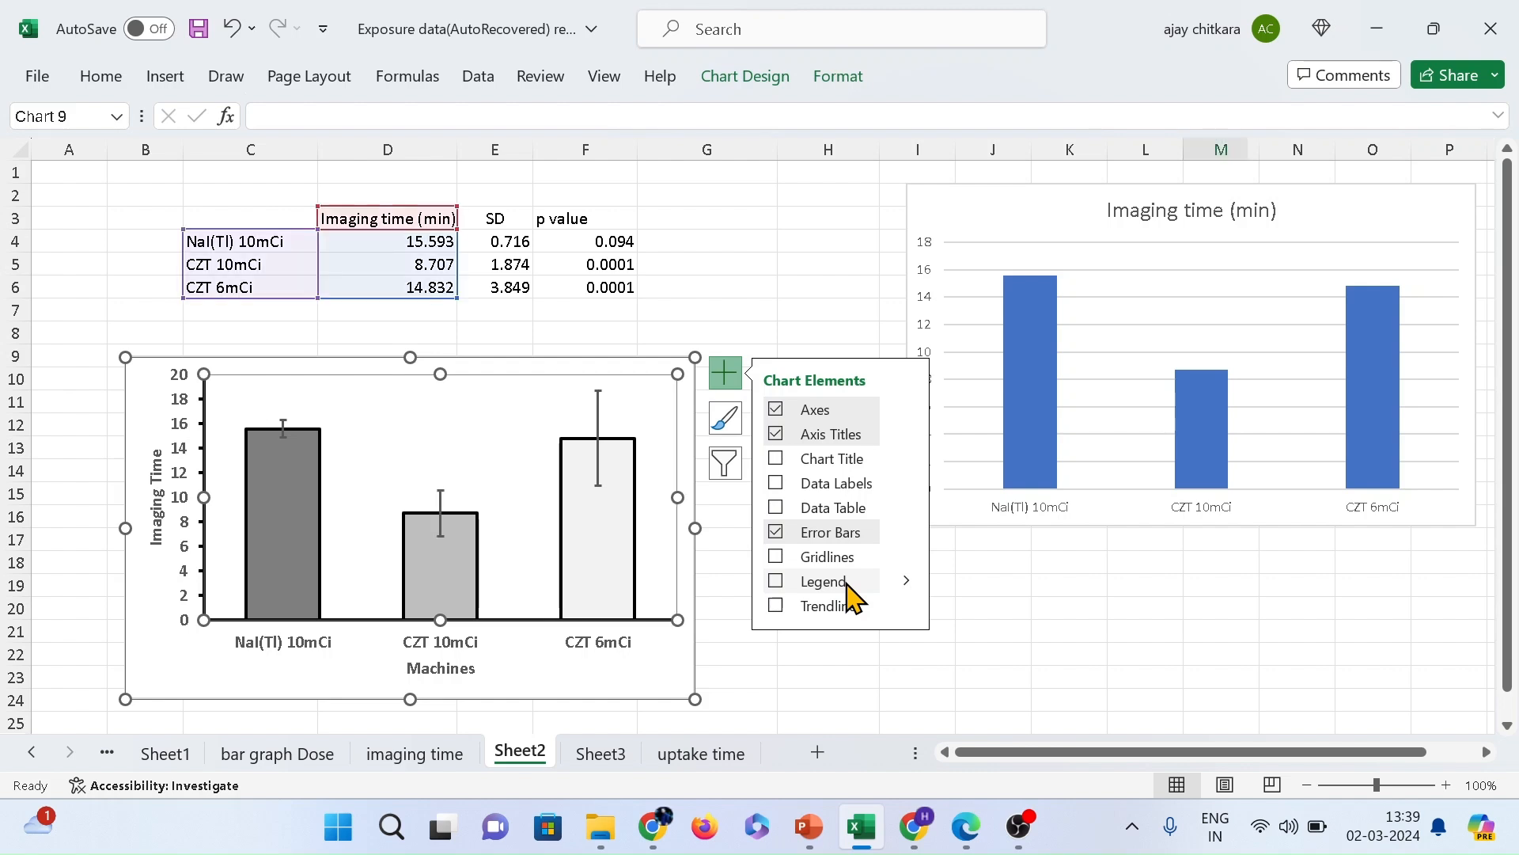
{"action": "left_click", "coordinate": [905, 586]}
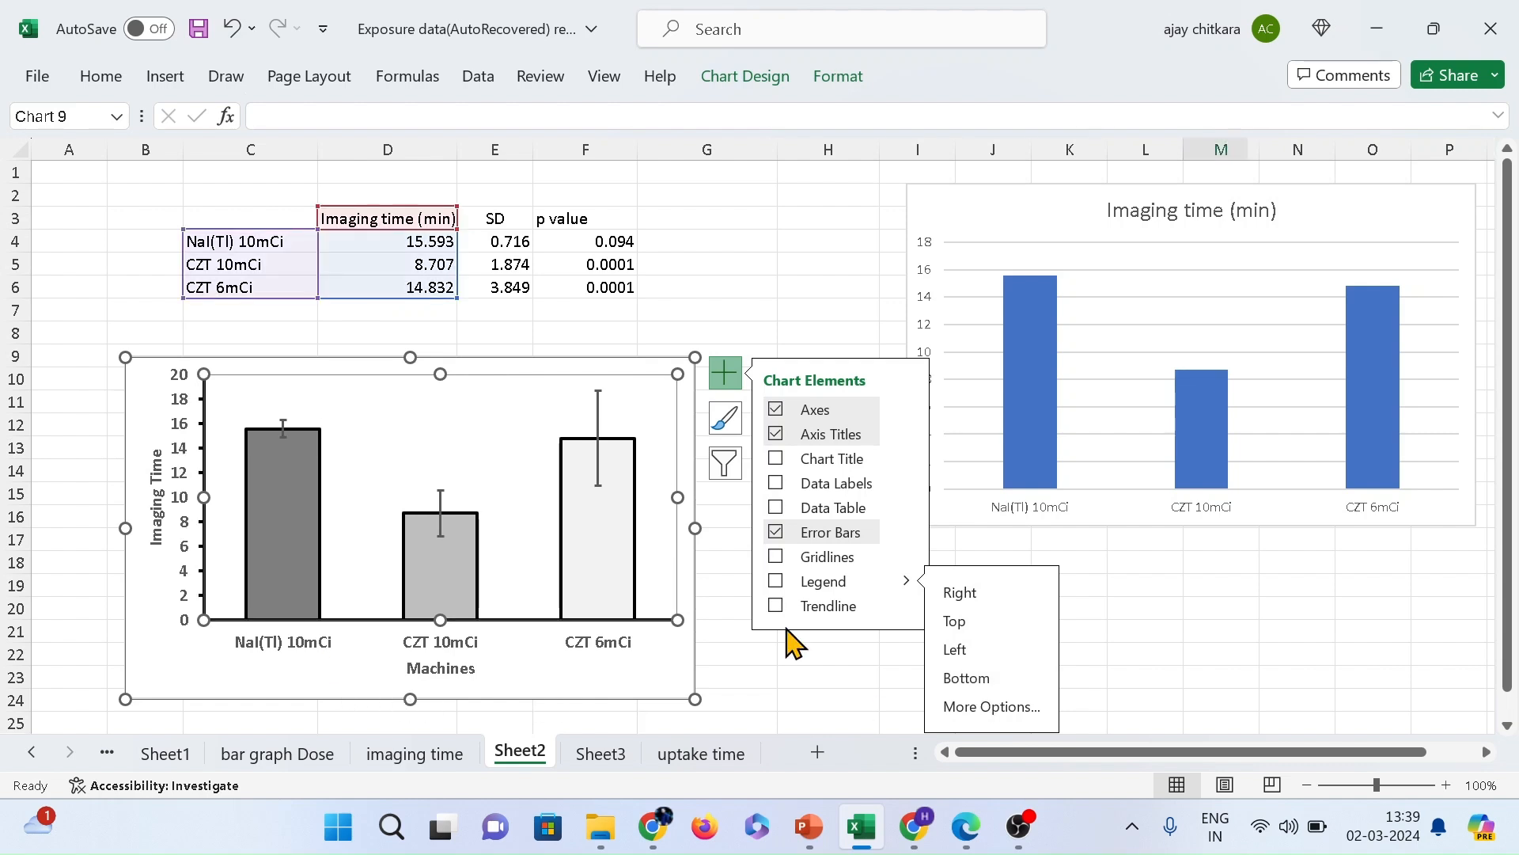
{"action": "left_click", "coordinate": [989, 623]}
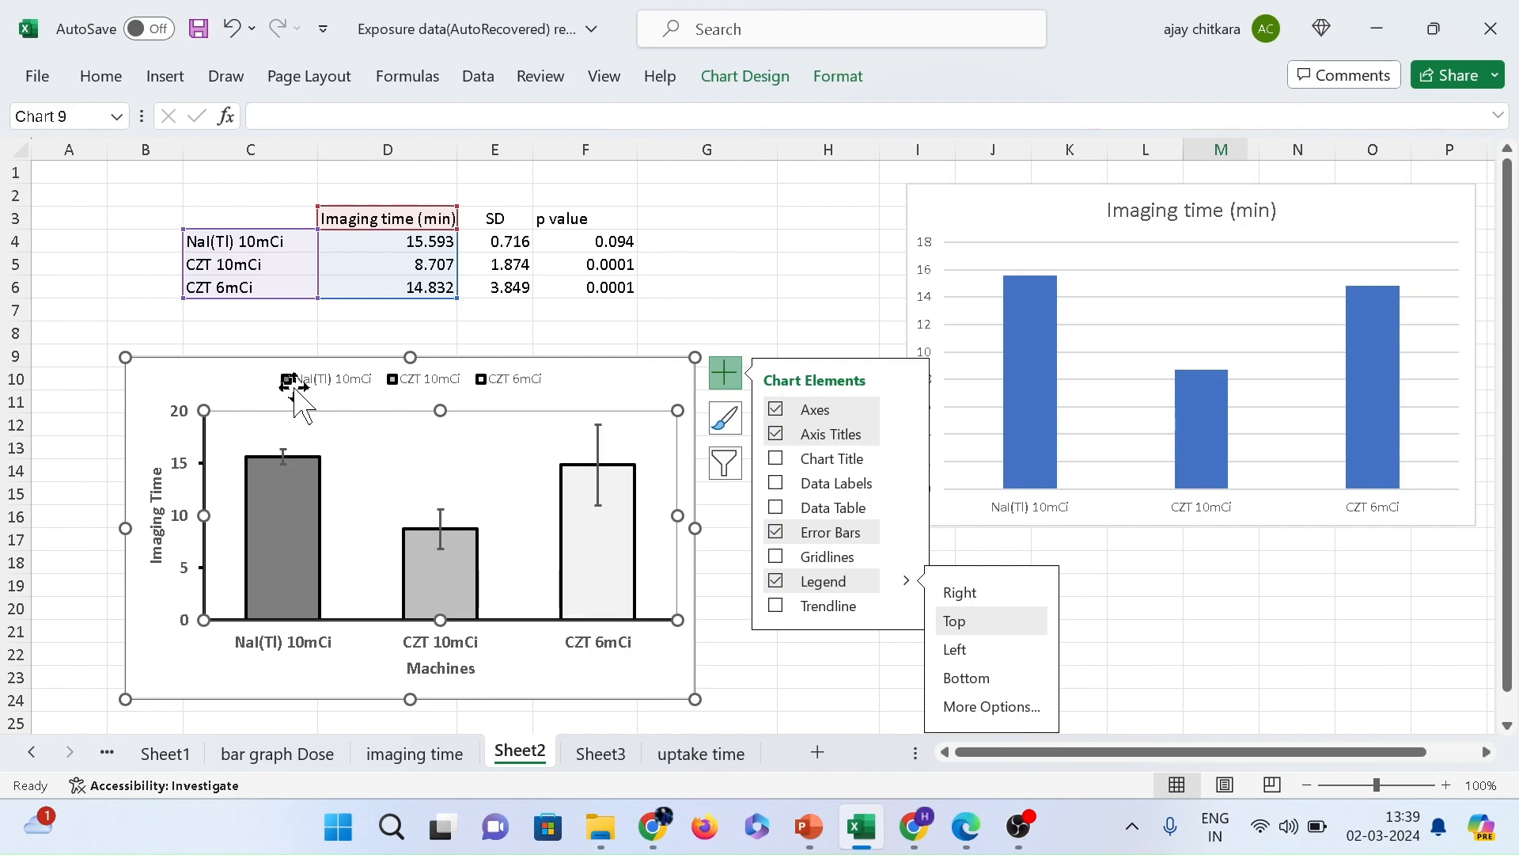
{"action": "left_click", "coordinate": [776, 580]}
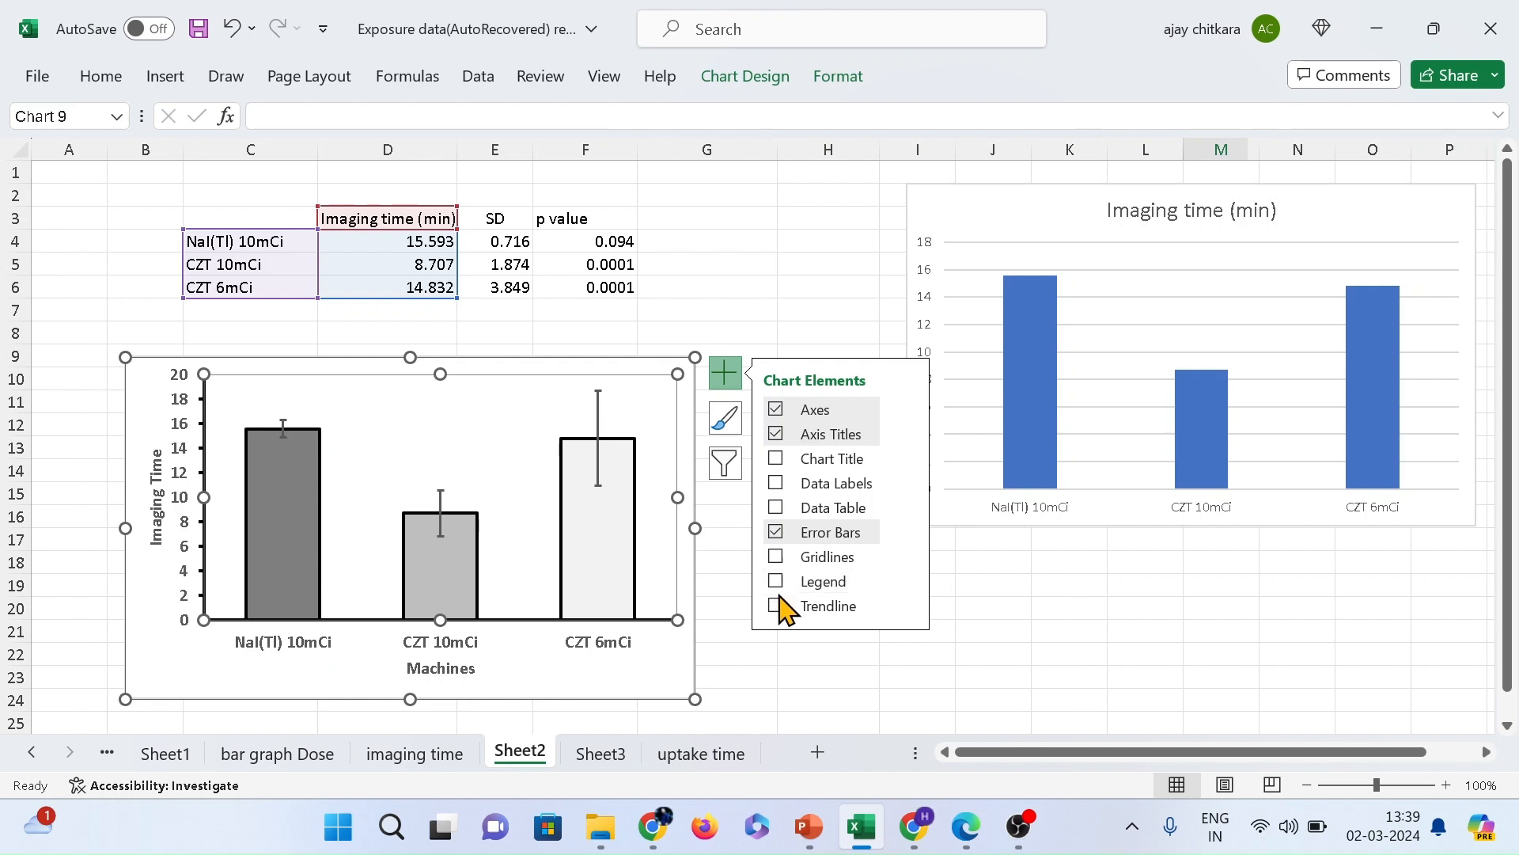
- Try a trendline on the grey-shaded chart, remove it and deselect the chart
{"action": "left_click", "coordinate": [778, 606]}
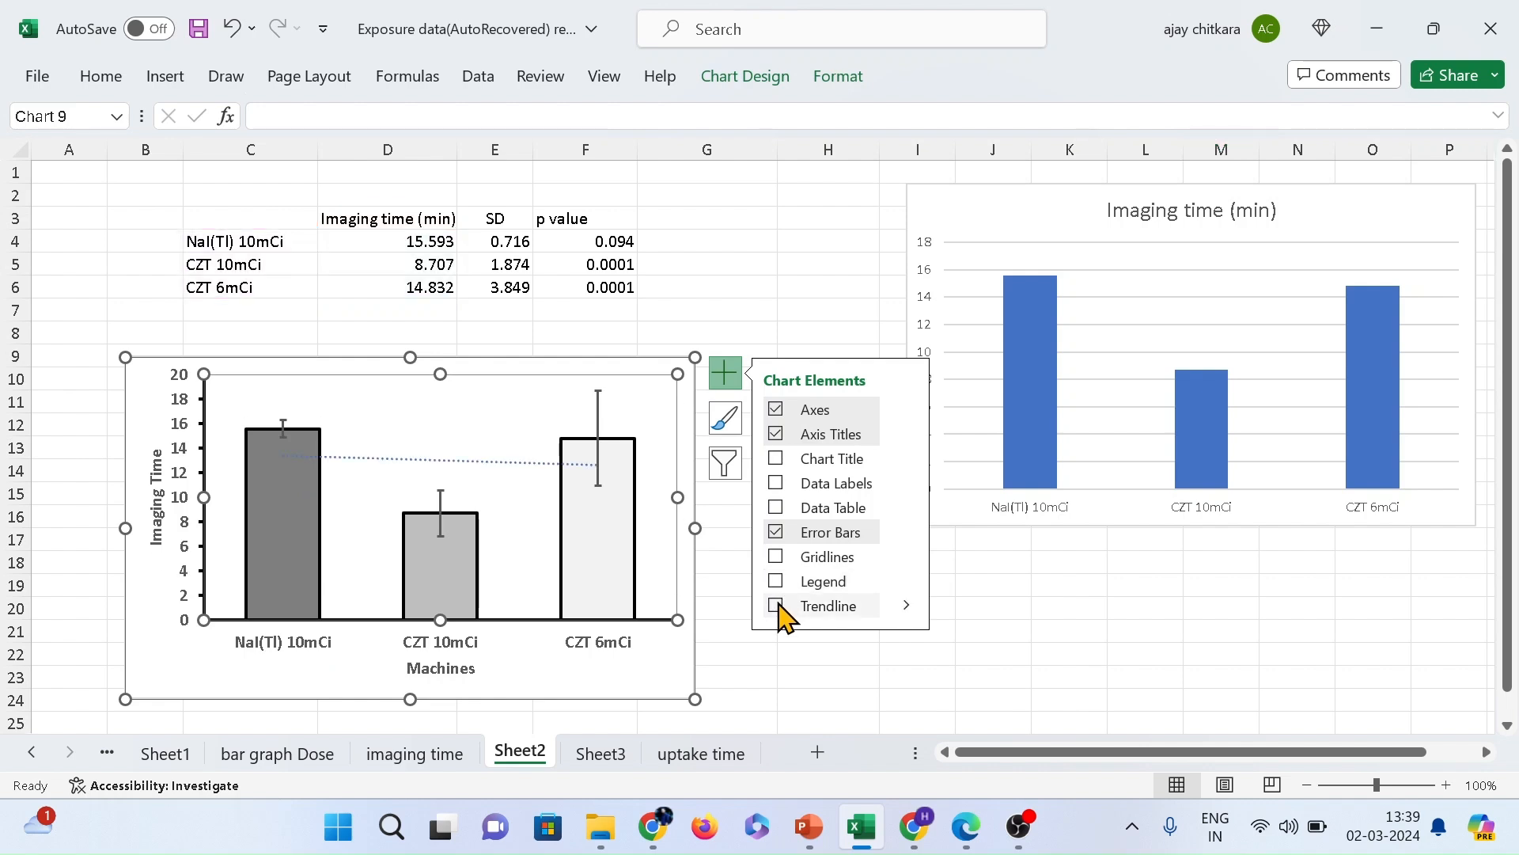
{"action": "left_click", "coordinate": [844, 609]}
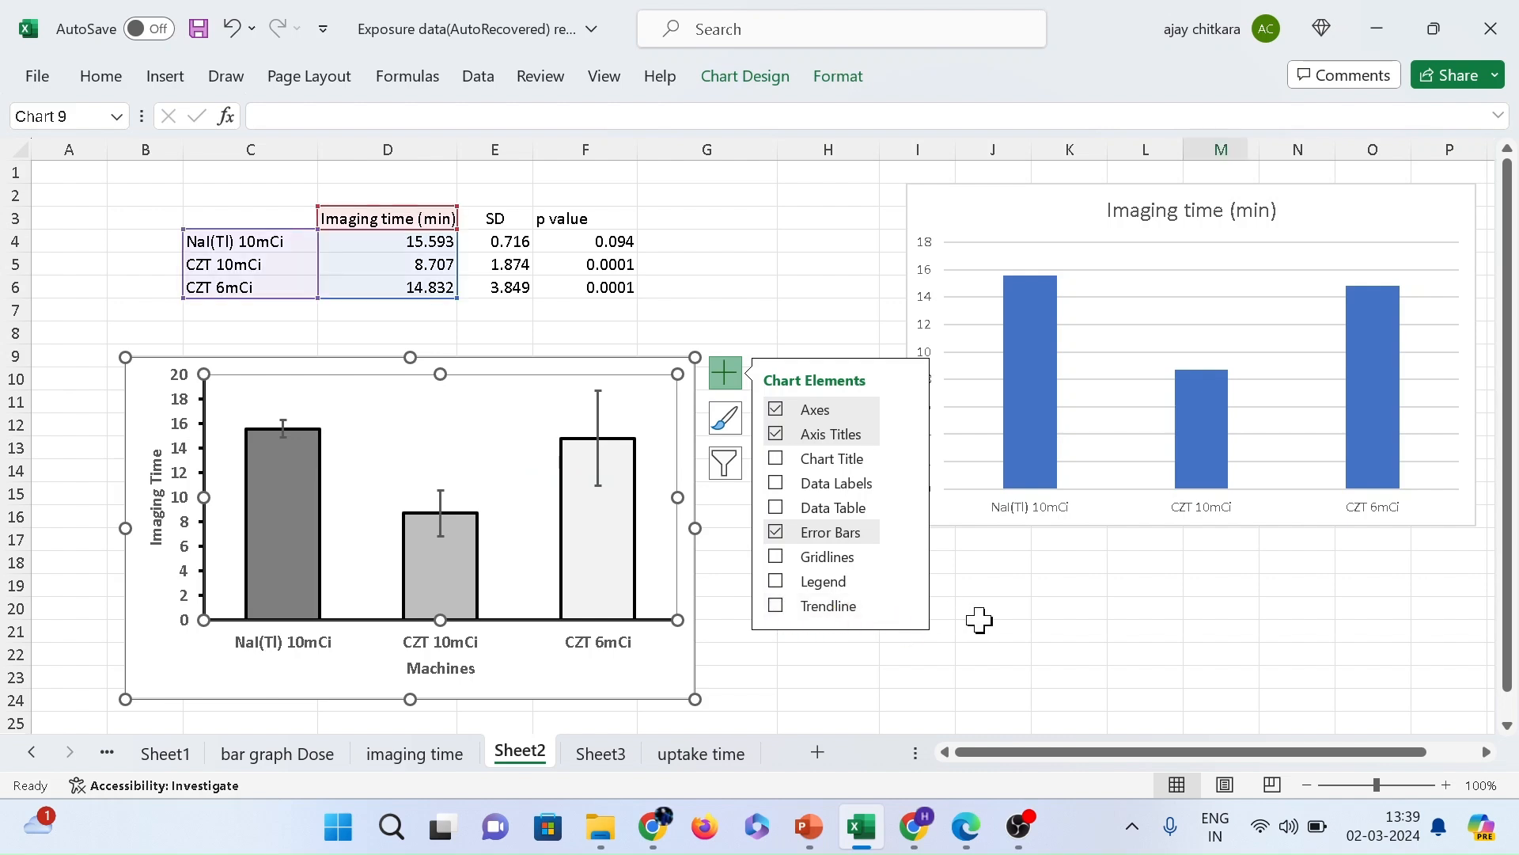
{"action": "left_click", "coordinate": [980, 622]}
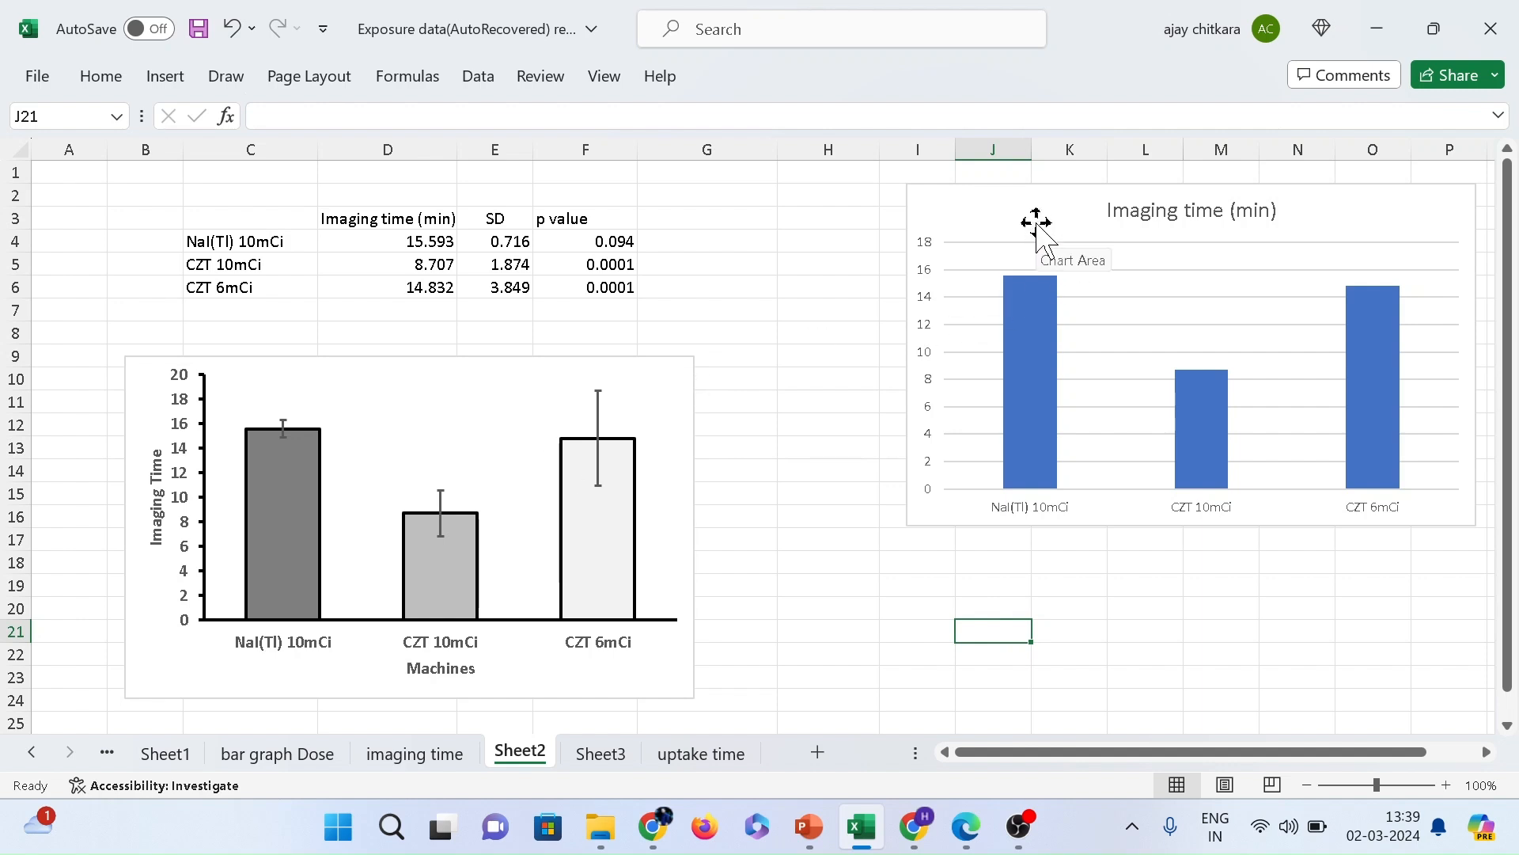
- Move the unformatted blue chart down so it sits beside the grey-shaded chart
{"action": "left_click_drag", "start_coordinate": [1036, 222], "coordinate": [938, 374]}
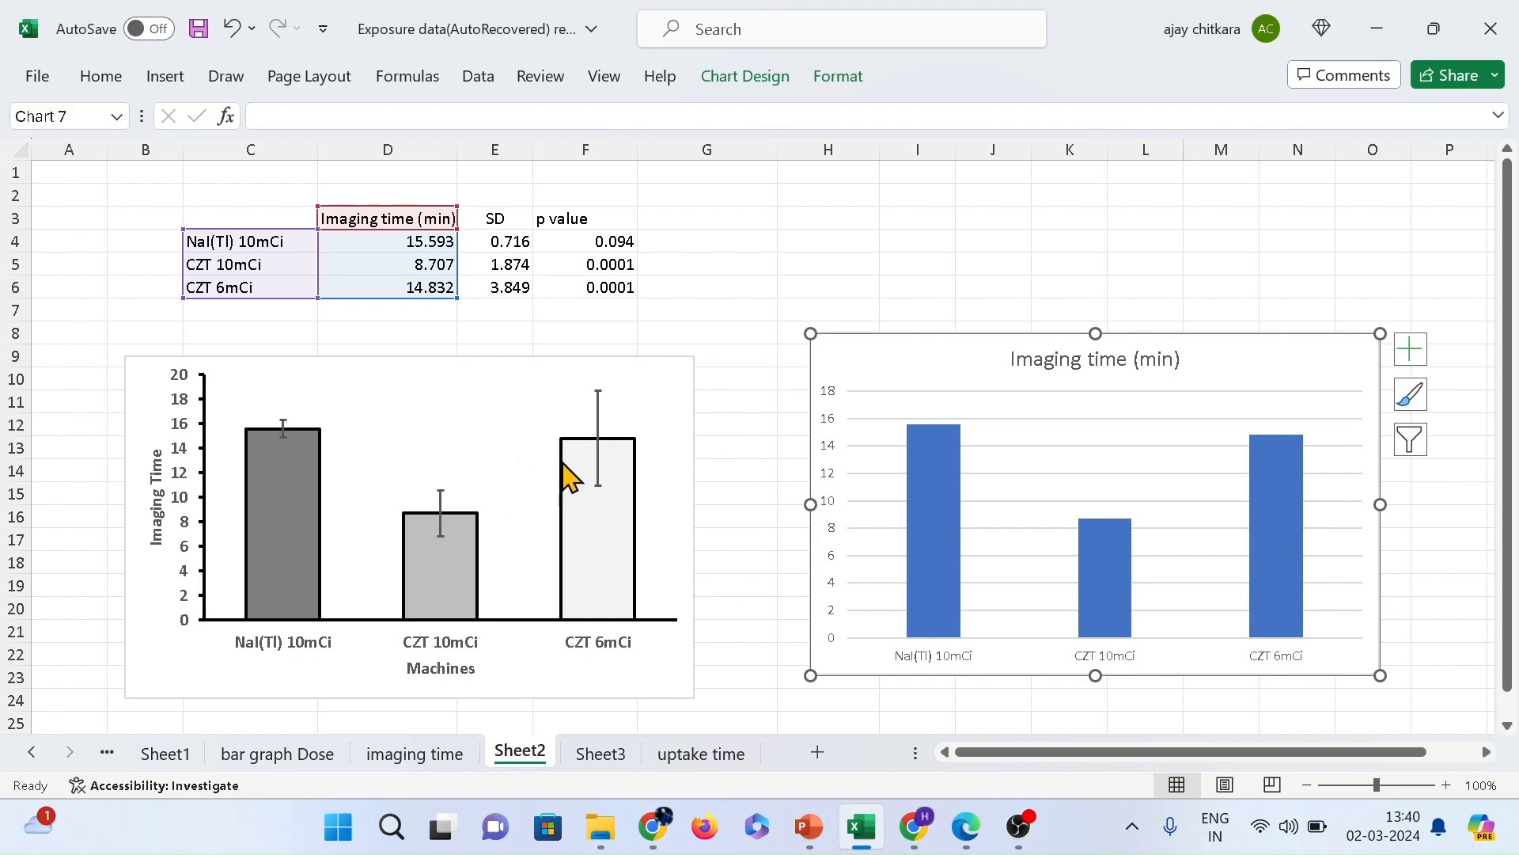
{"action": "left_click", "coordinate": [1019, 826]}
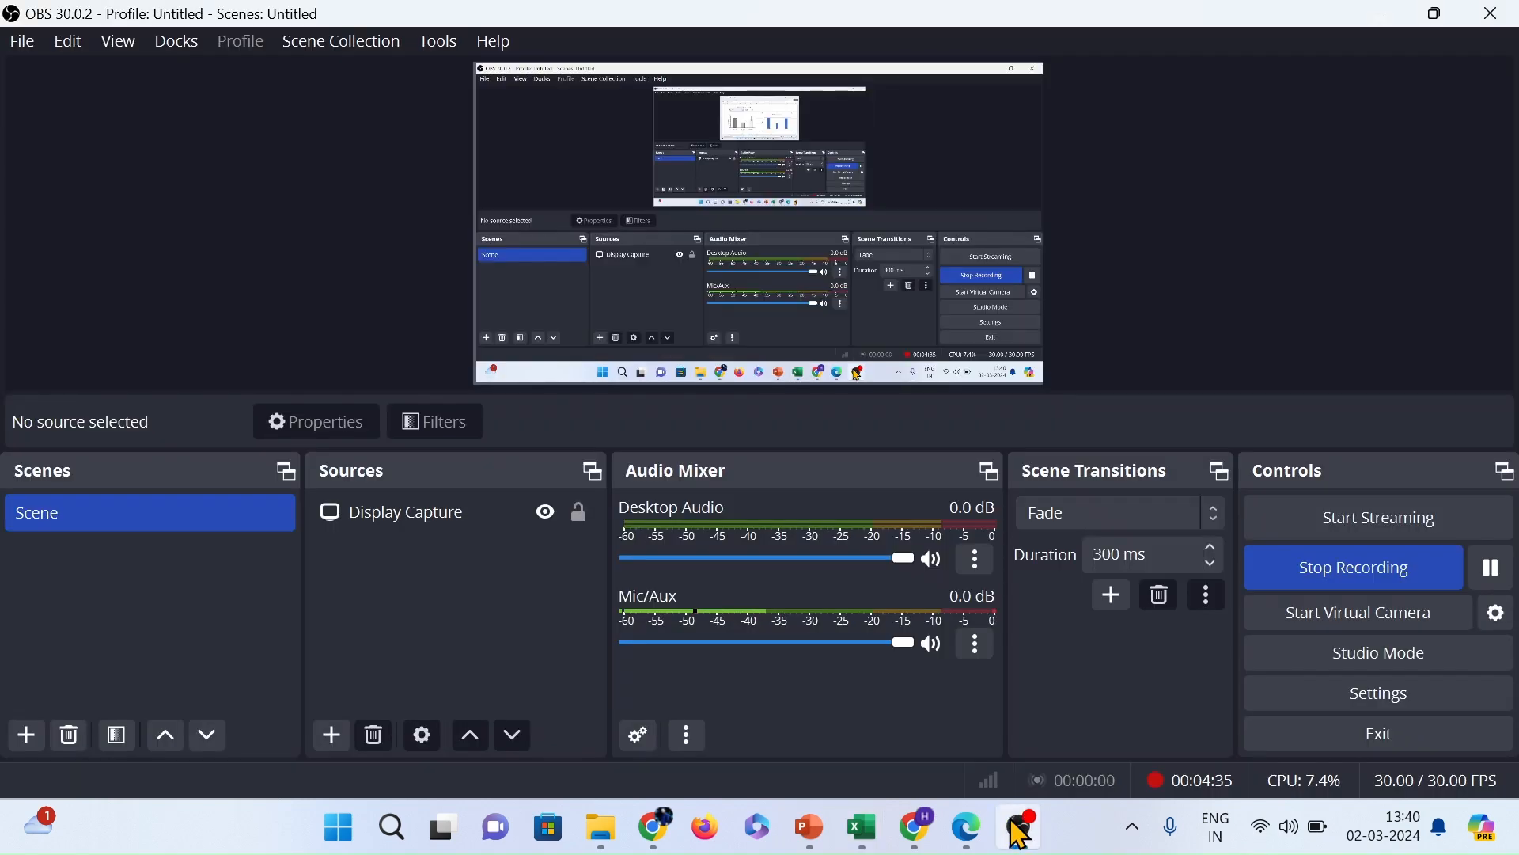
{"action": "left_click", "coordinate": [1473, 582]}
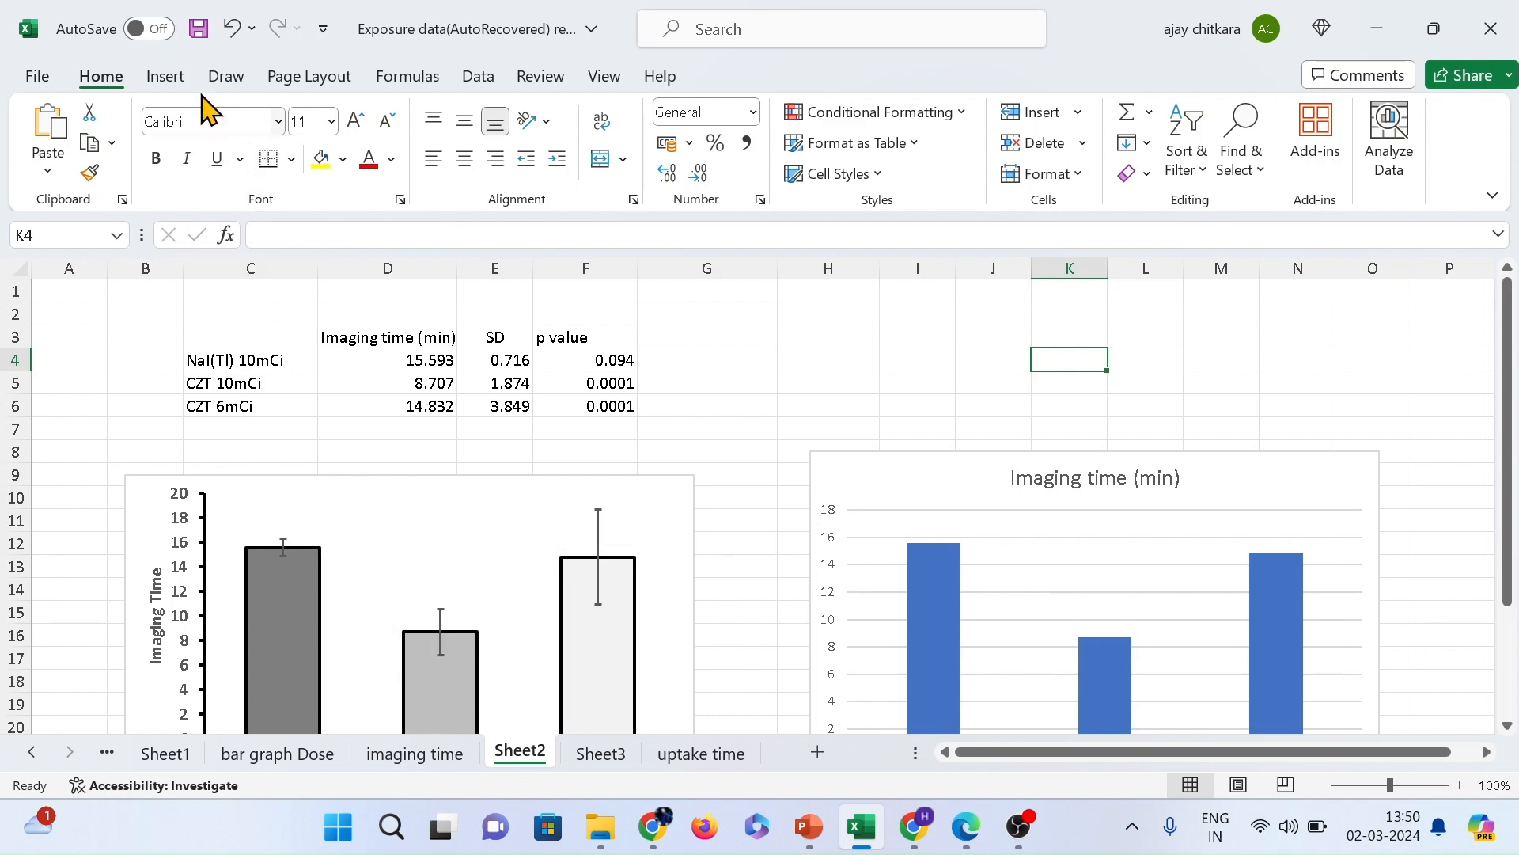
- Draw a rectangle about 0.74 cm high and 1.69 cm wide near the grey-shaded chart's upper edge, between the first two bars
{"action": "left_click", "coordinate": [179, 81]}
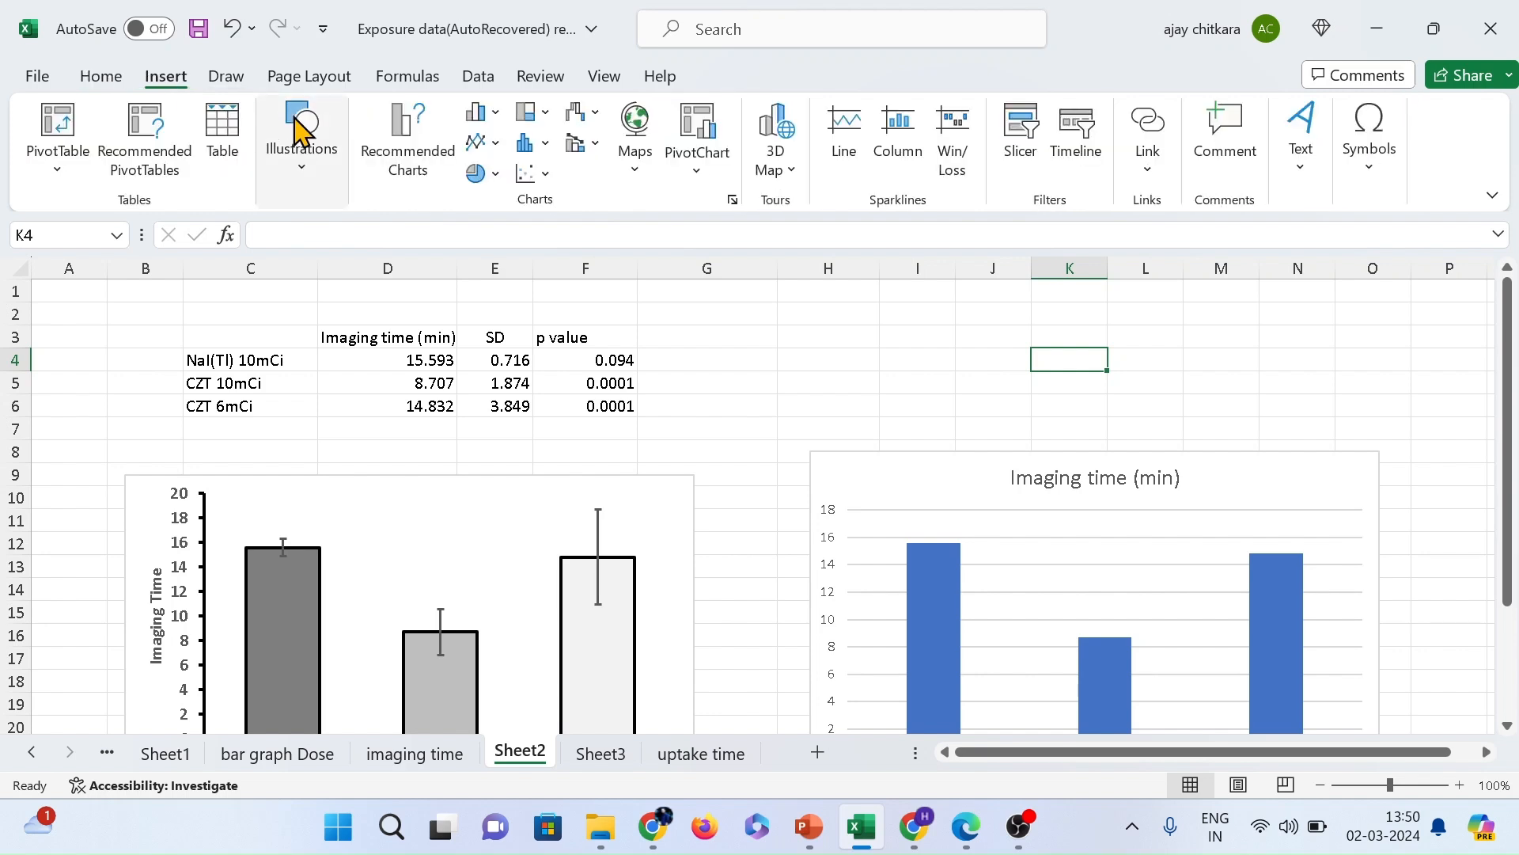
{"action": "left_click", "coordinate": [316, 159]}
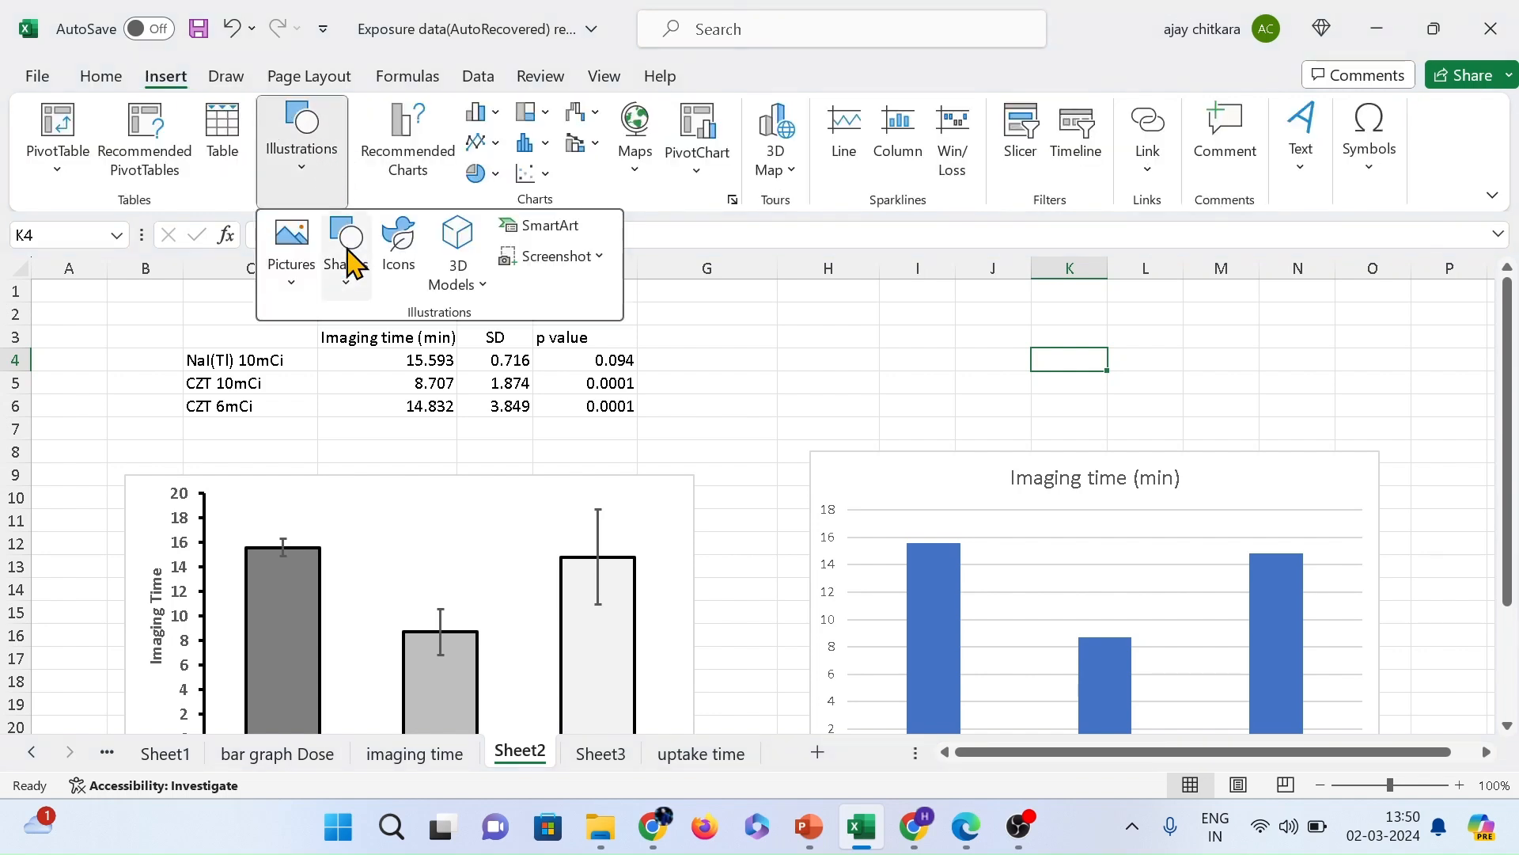
{"action": "left_click", "coordinate": [347, 277]}
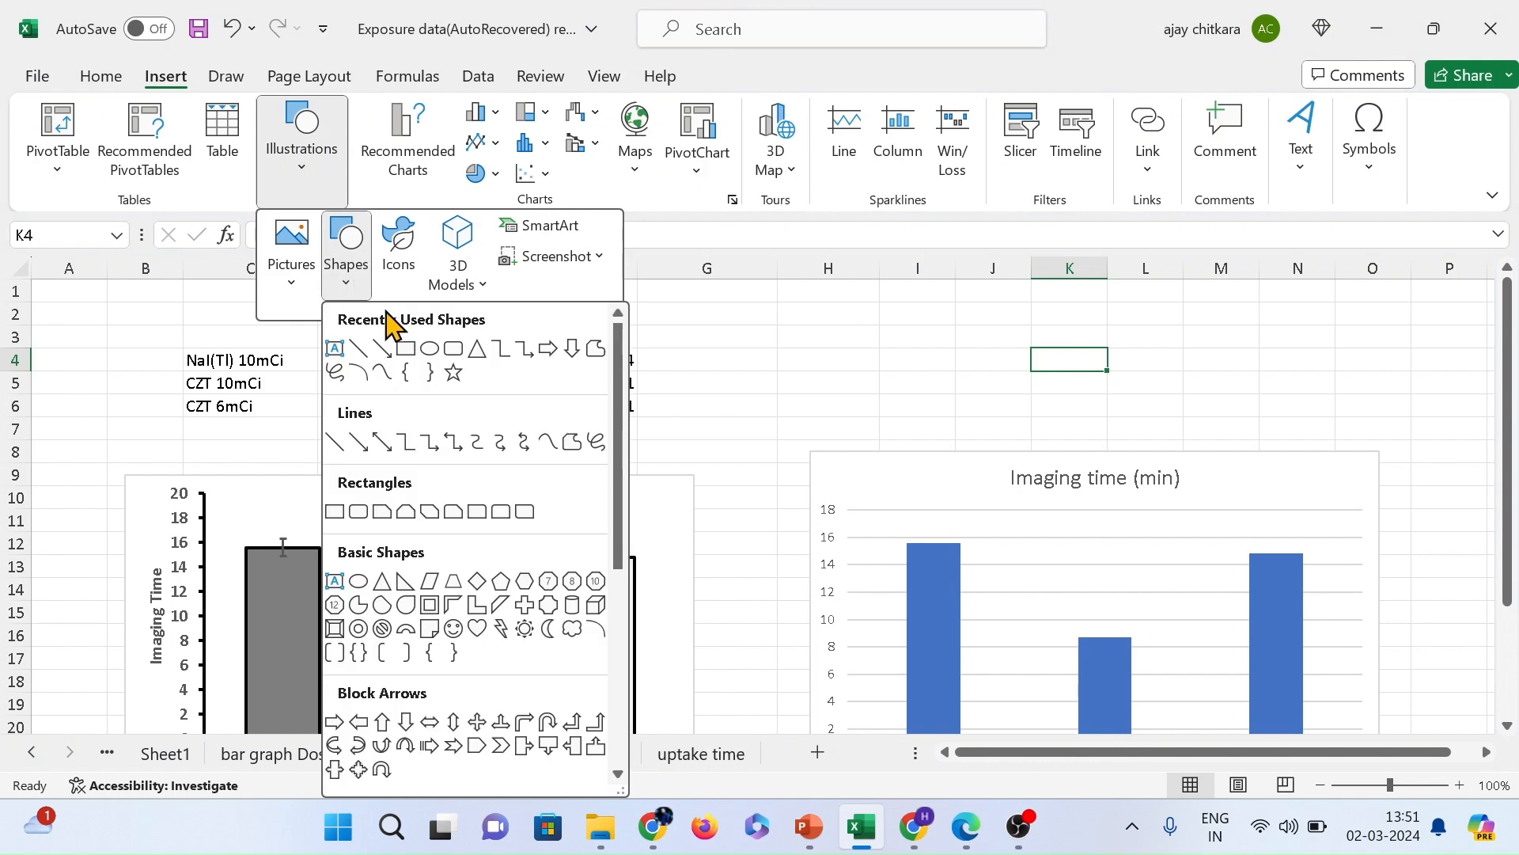
{"action": "left_click", "coordinate": [402, 348]}
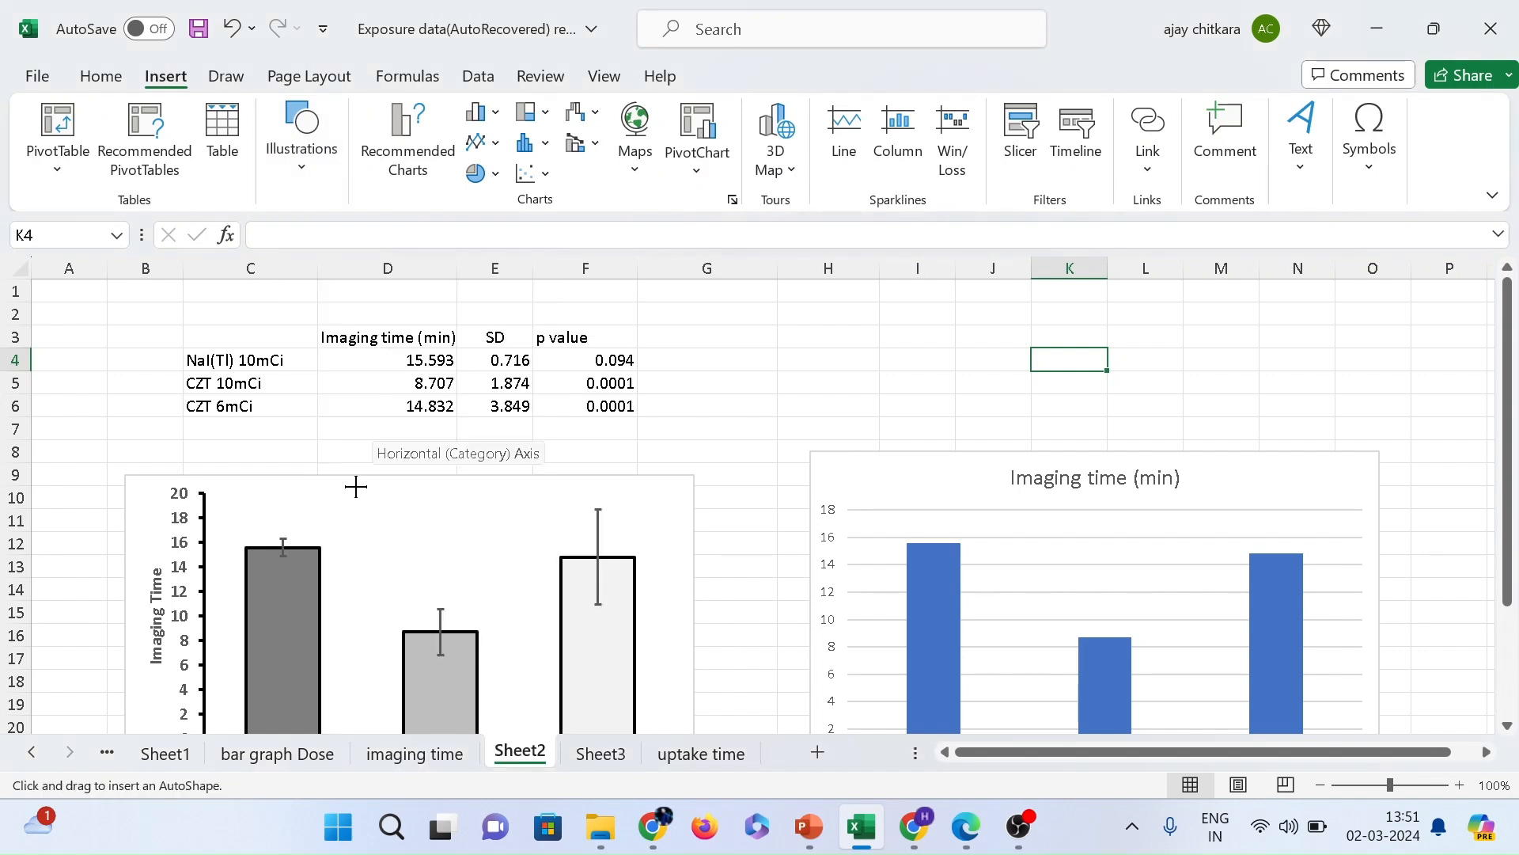
{"action": "left_click_drag", "start_coordinate": [344, 498], "coordinate": [420, 532]}
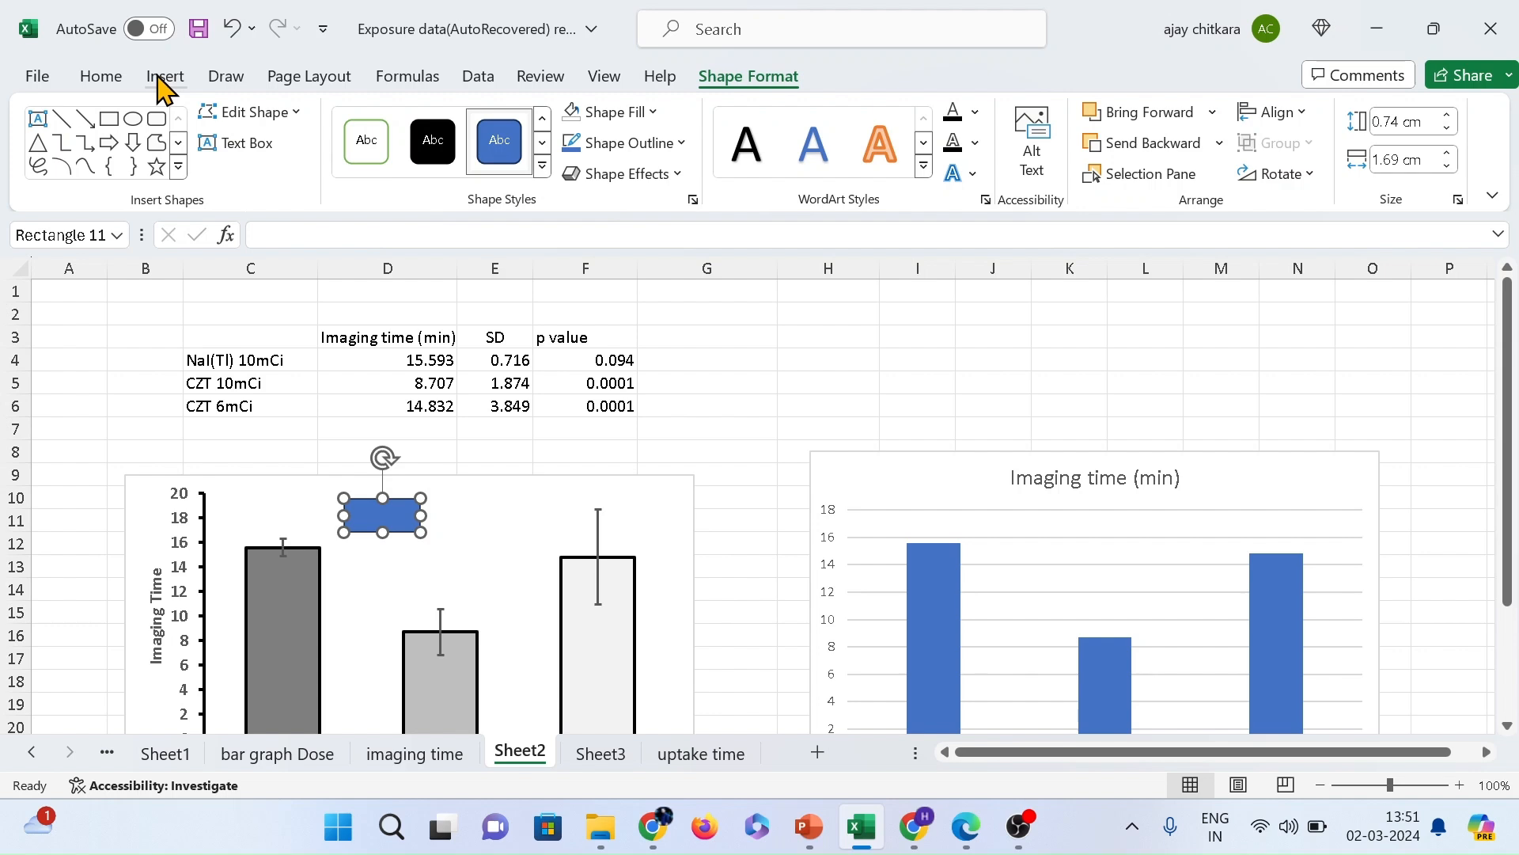
- Remove the rectangle's fill and draw a horizontal line about 1.13 cm long from above the first bar to the rectangle's left edge
{"action": "left_click", "coordinate": [110, 80]}
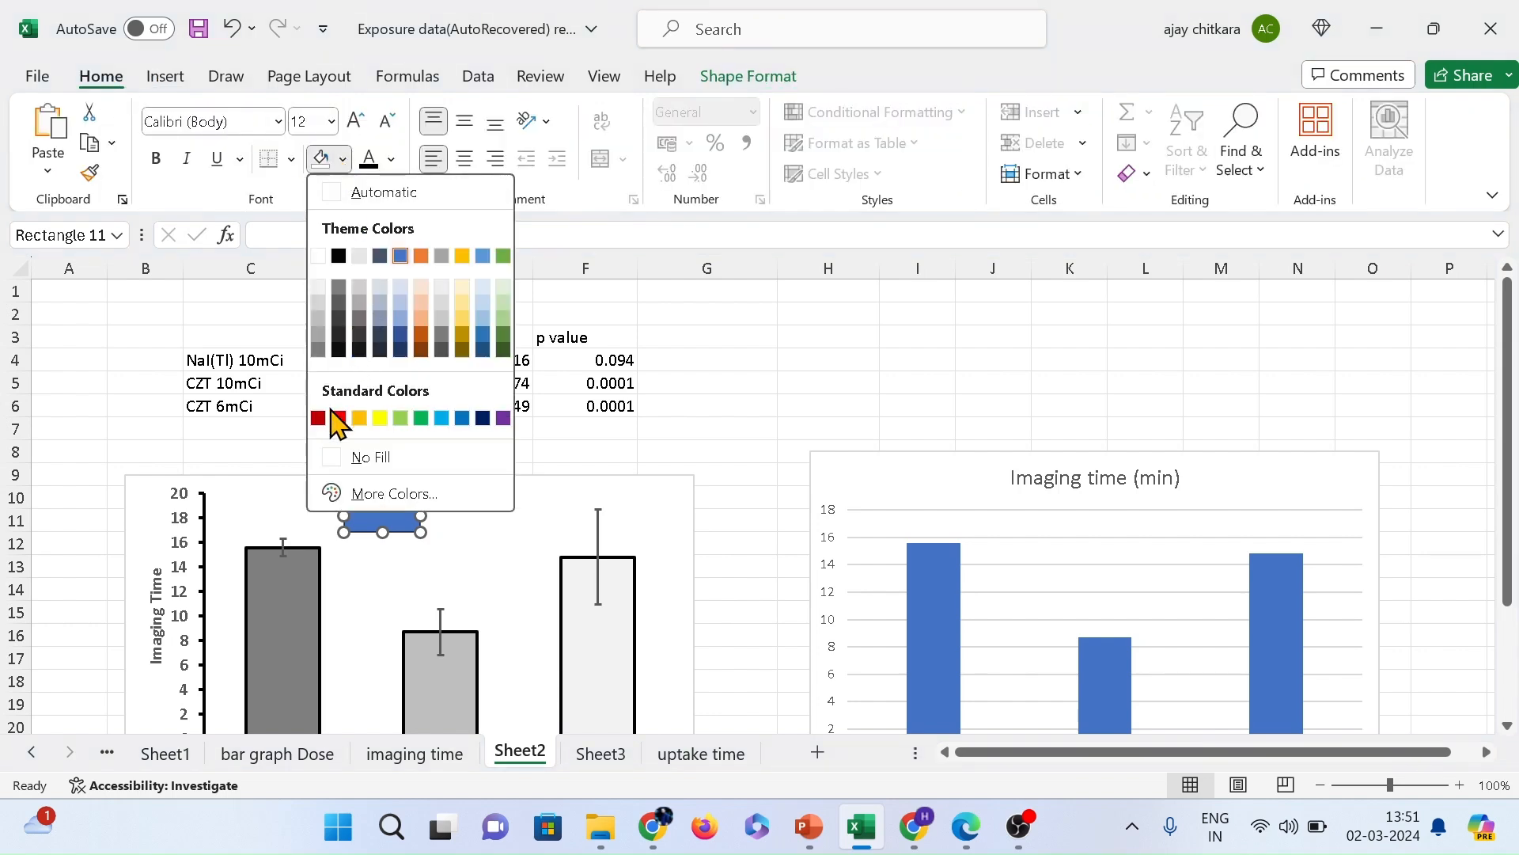
{"action": "left_click", "coordinate": [334, 459]}
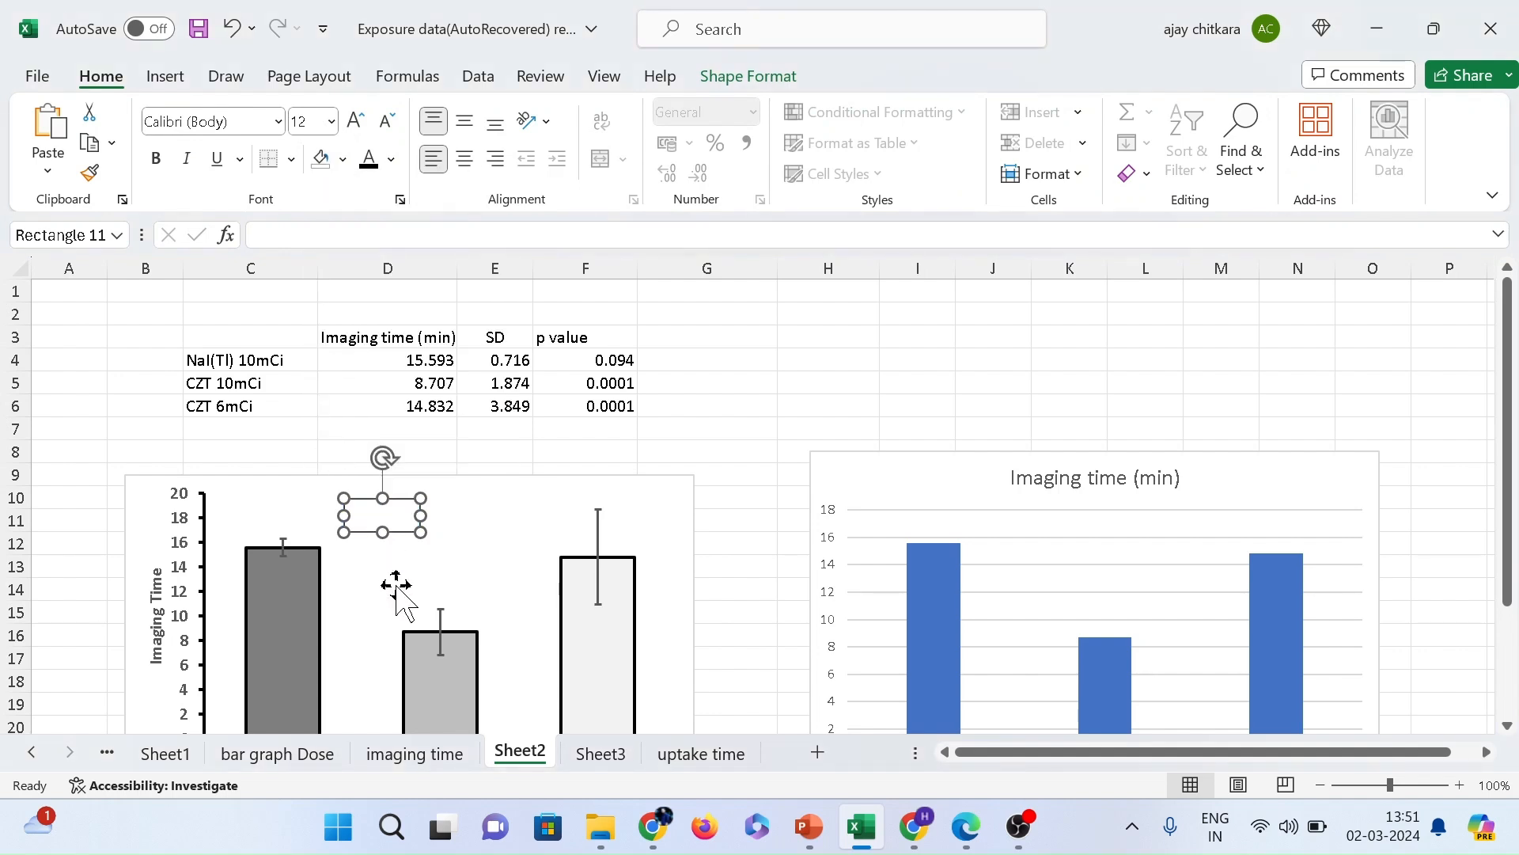
{"action": "left_click", "coordinate": [170, 74]}
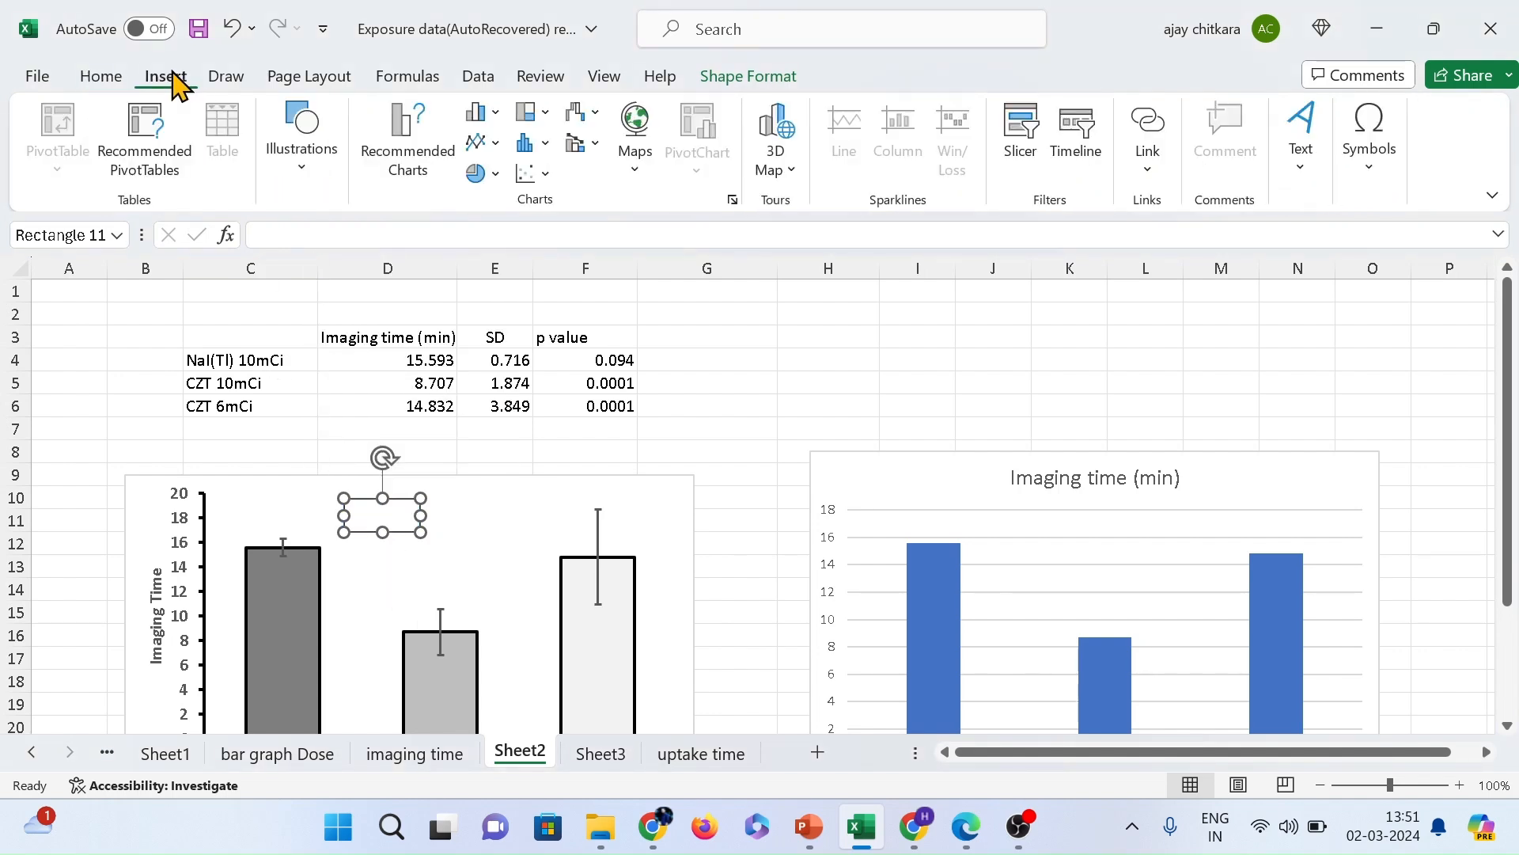
{"action": "left_click", "coordinate": [326, 156]}
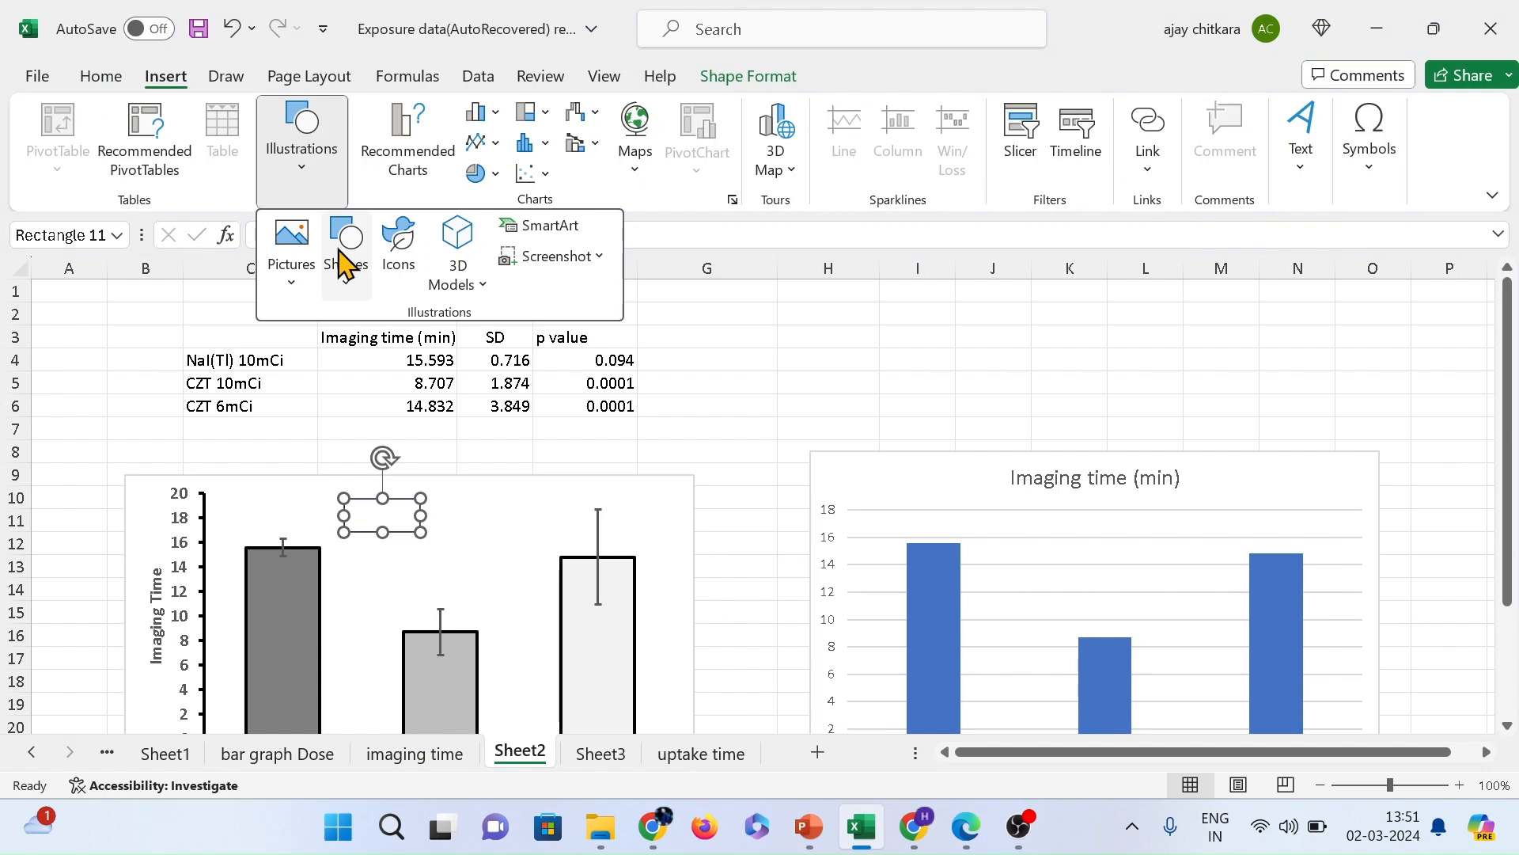
{"action": "left_click", "coordinate": [342, 278]}
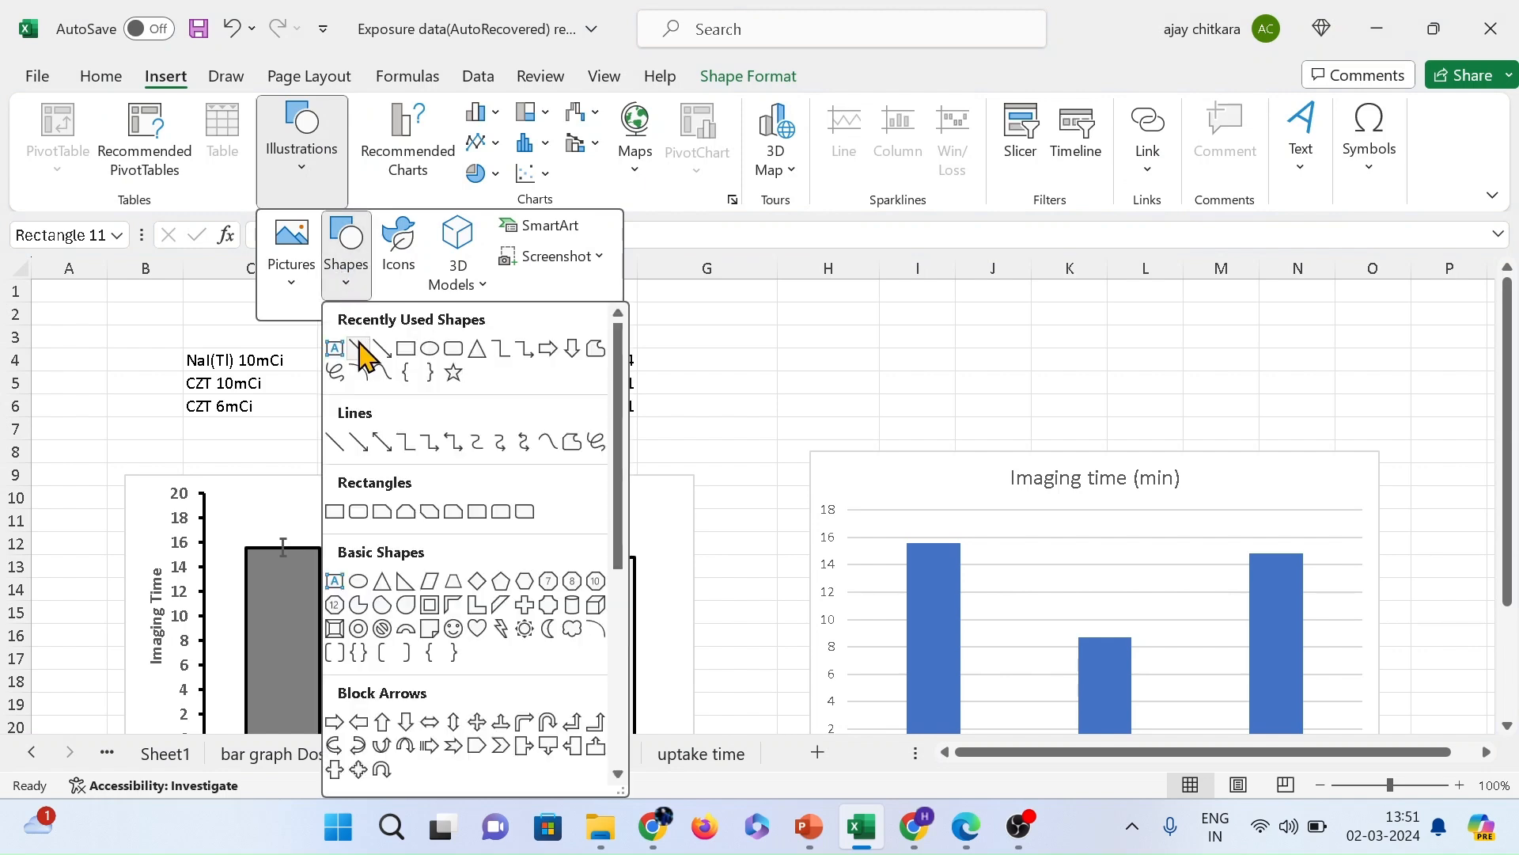
{"action": "left_click", "coordinate": [360, 348]}
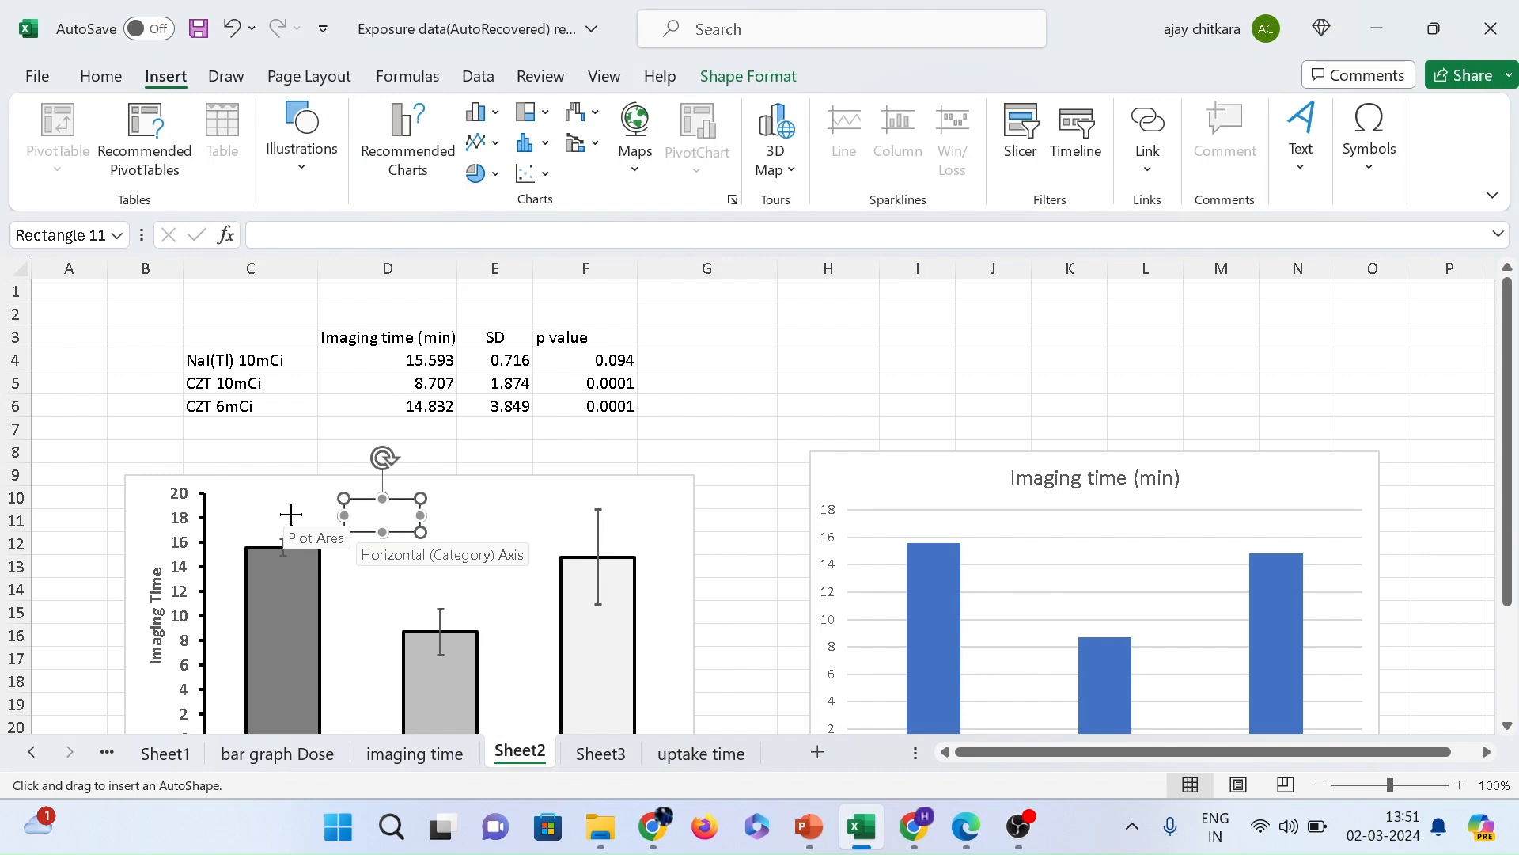
{"action": "left_click_drag", "start_coordinate": [292, 514], "coordinate": [343, 515]}
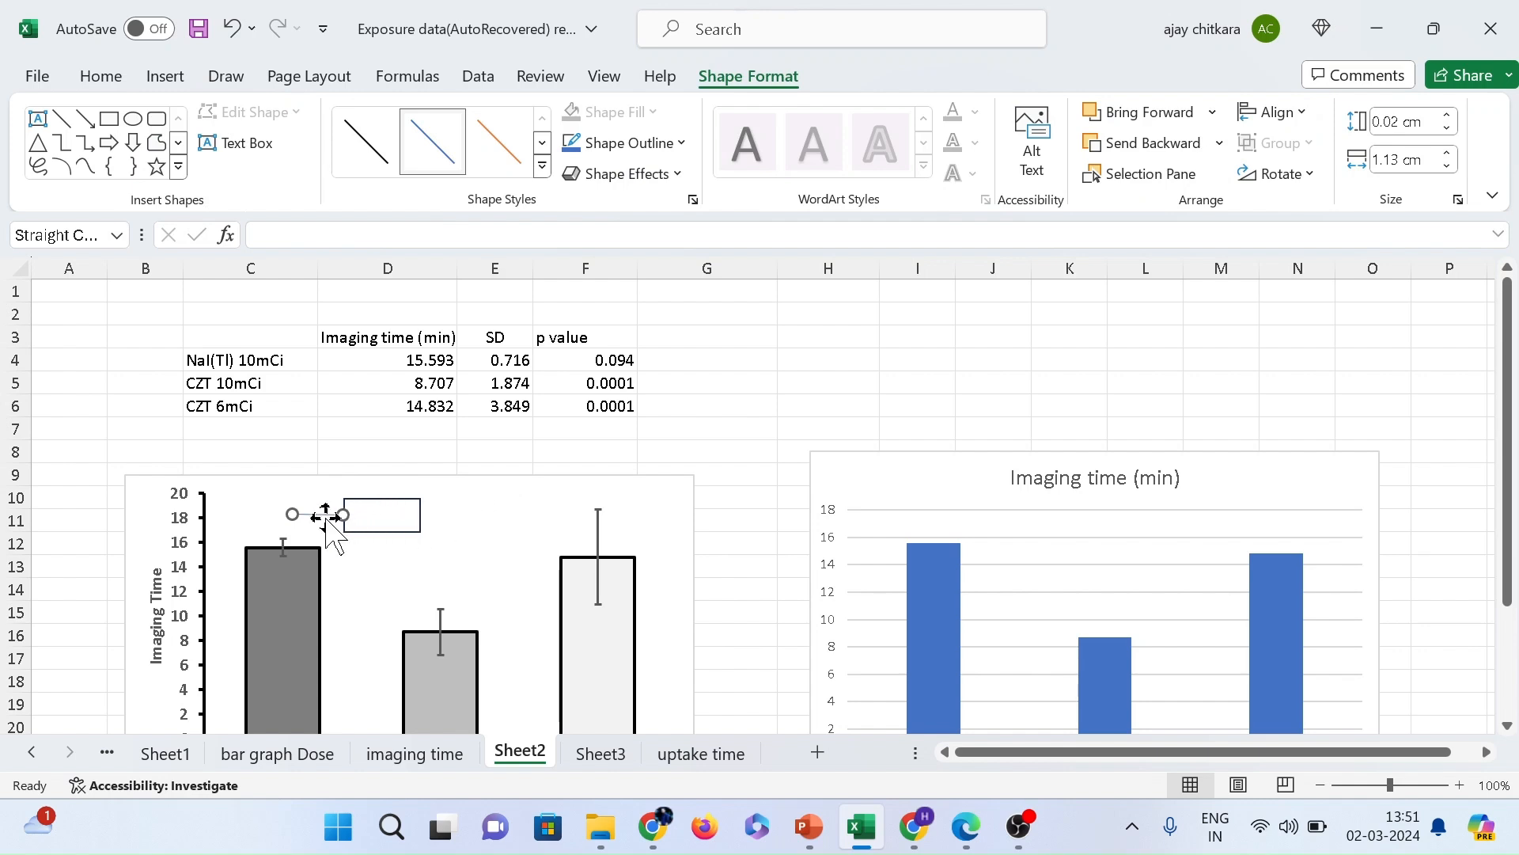
{"action": "left_click_drag", "start_coordinate": [327, 523], "coordinate": [327, 514]}
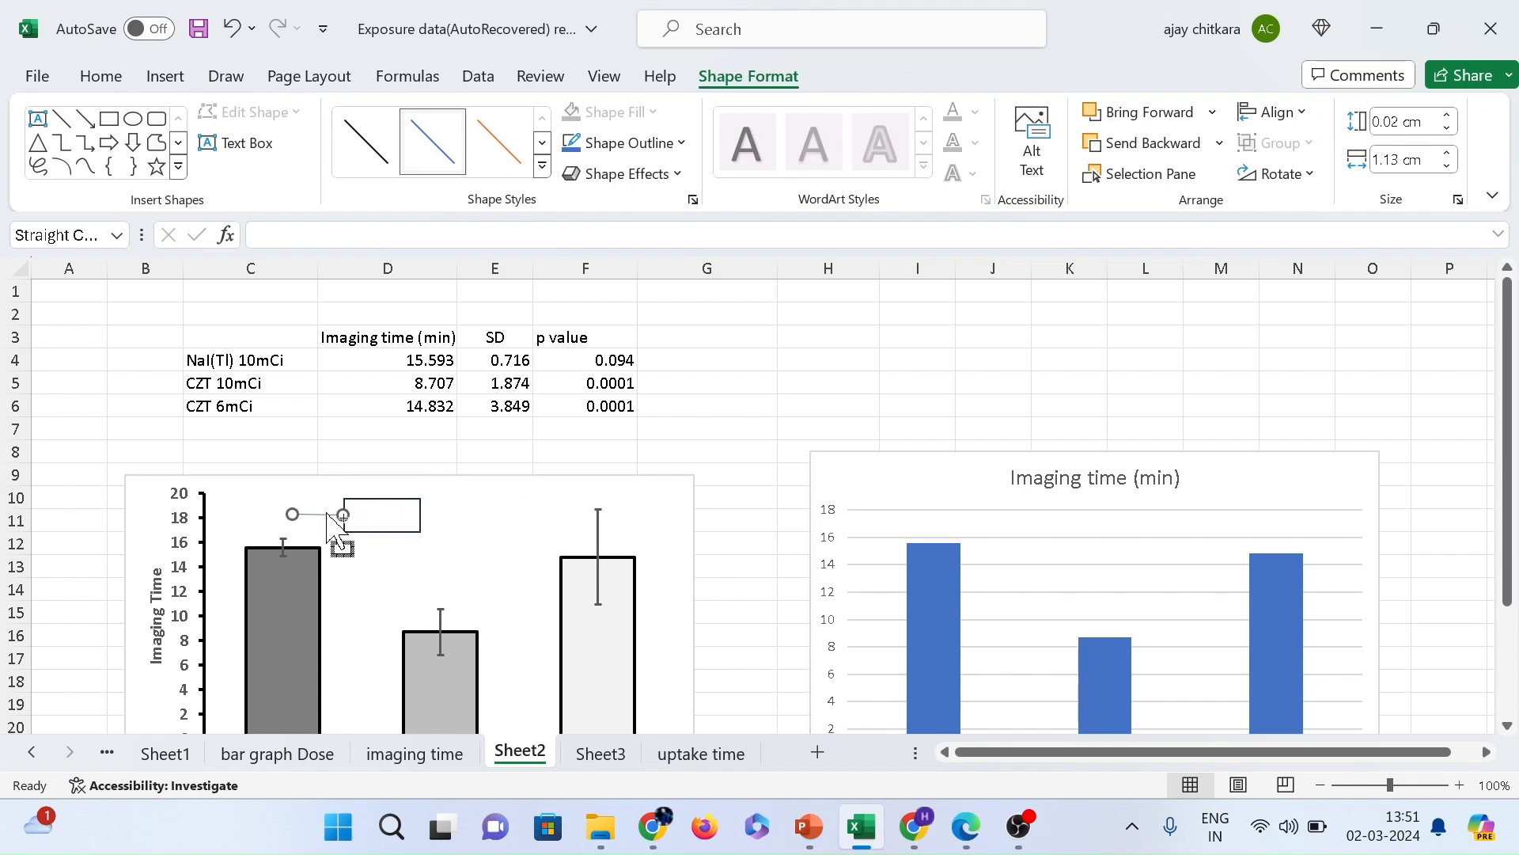
- Duplicate the horizontal line and place the copy at the rectangle's right edge, extending above the second bar
{"action": "key", "text": "ctrl+c"}
{"action": "key", "text": "ctrl+v"}
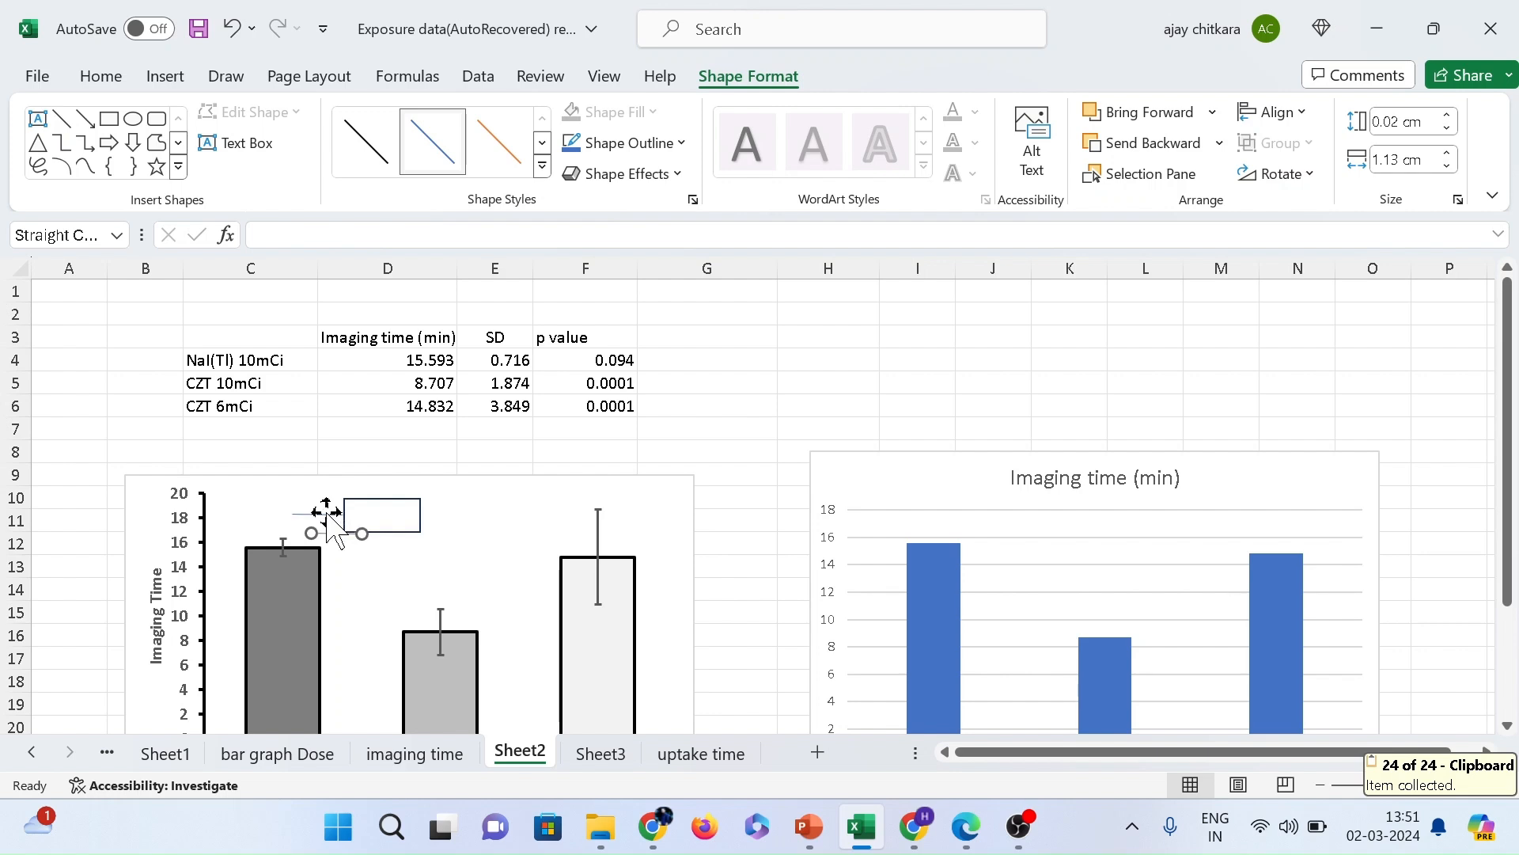
{"action": "left_click_drag", "start_coordinate": [342, 534], "coordinate": [449, 513]}
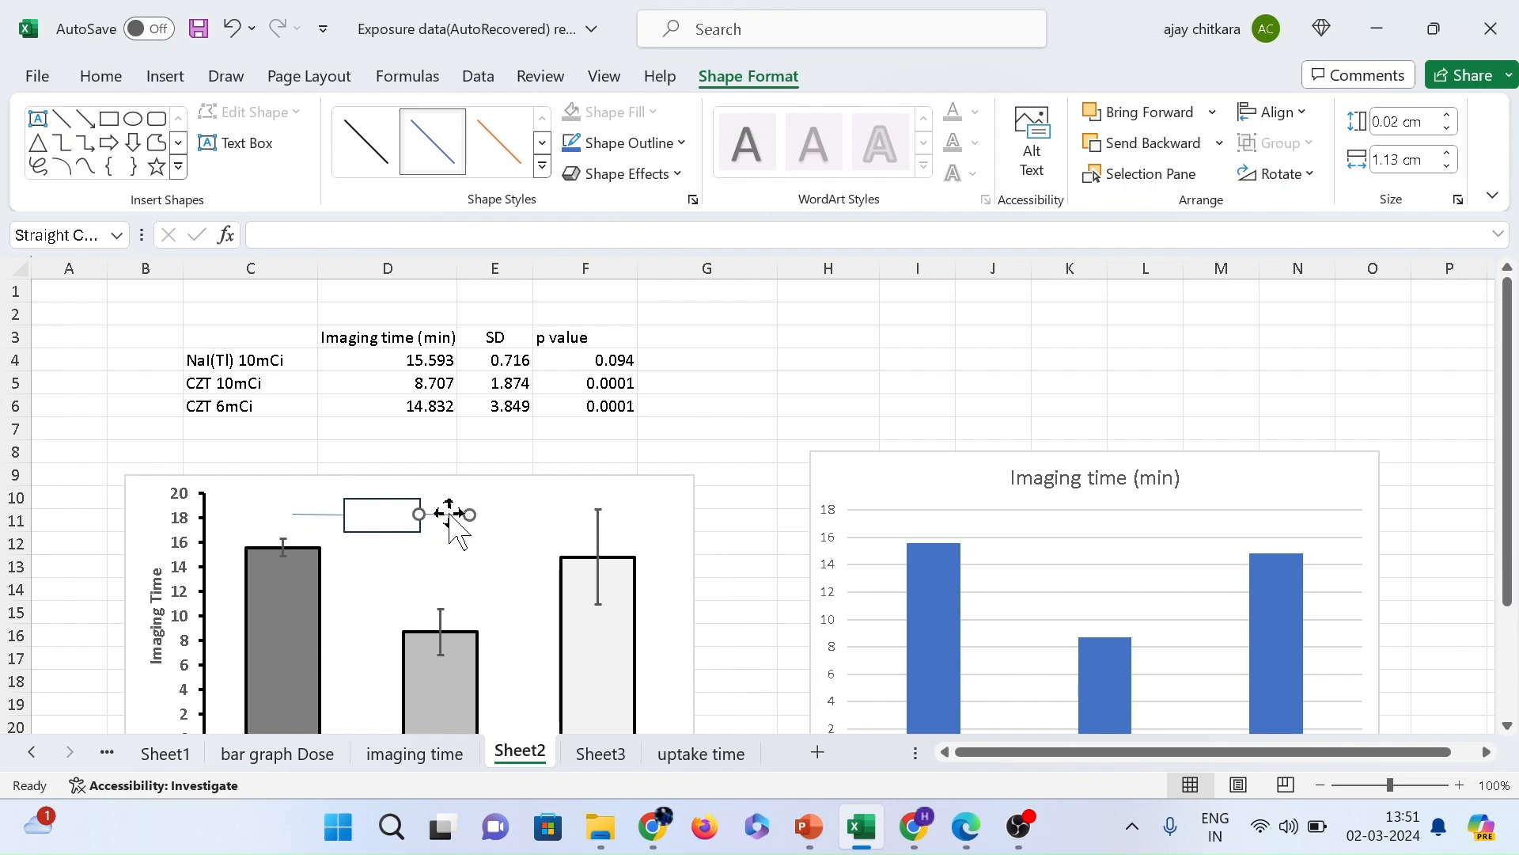
- Apply the black line style to both horizontal lines beside the rectangle
{"action": "left_click", "coordinate": [358, 140]}
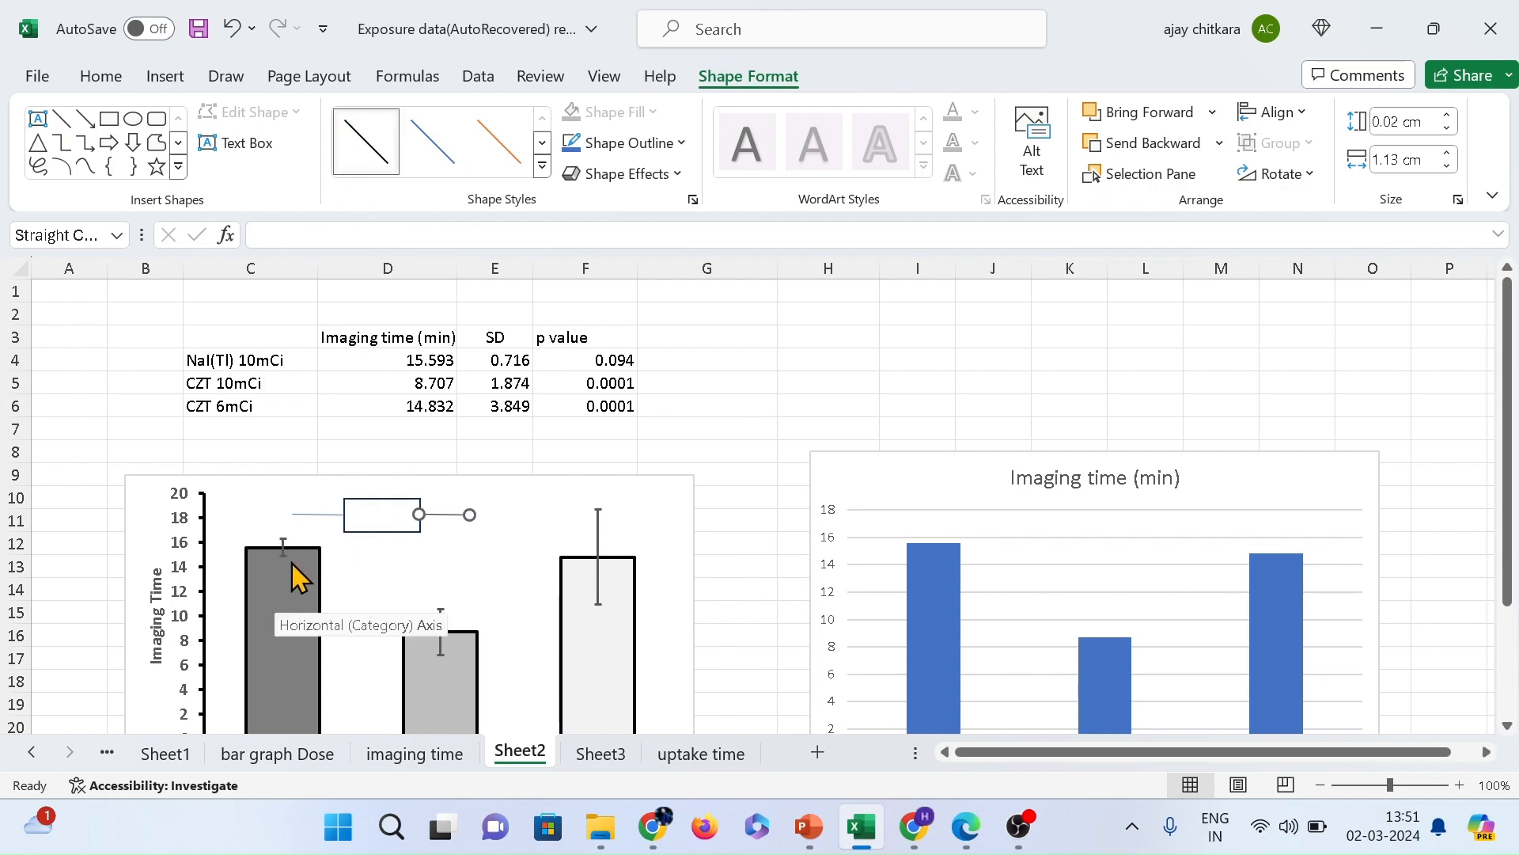
{"action": "left_click", "coordinate": [303, 515]}
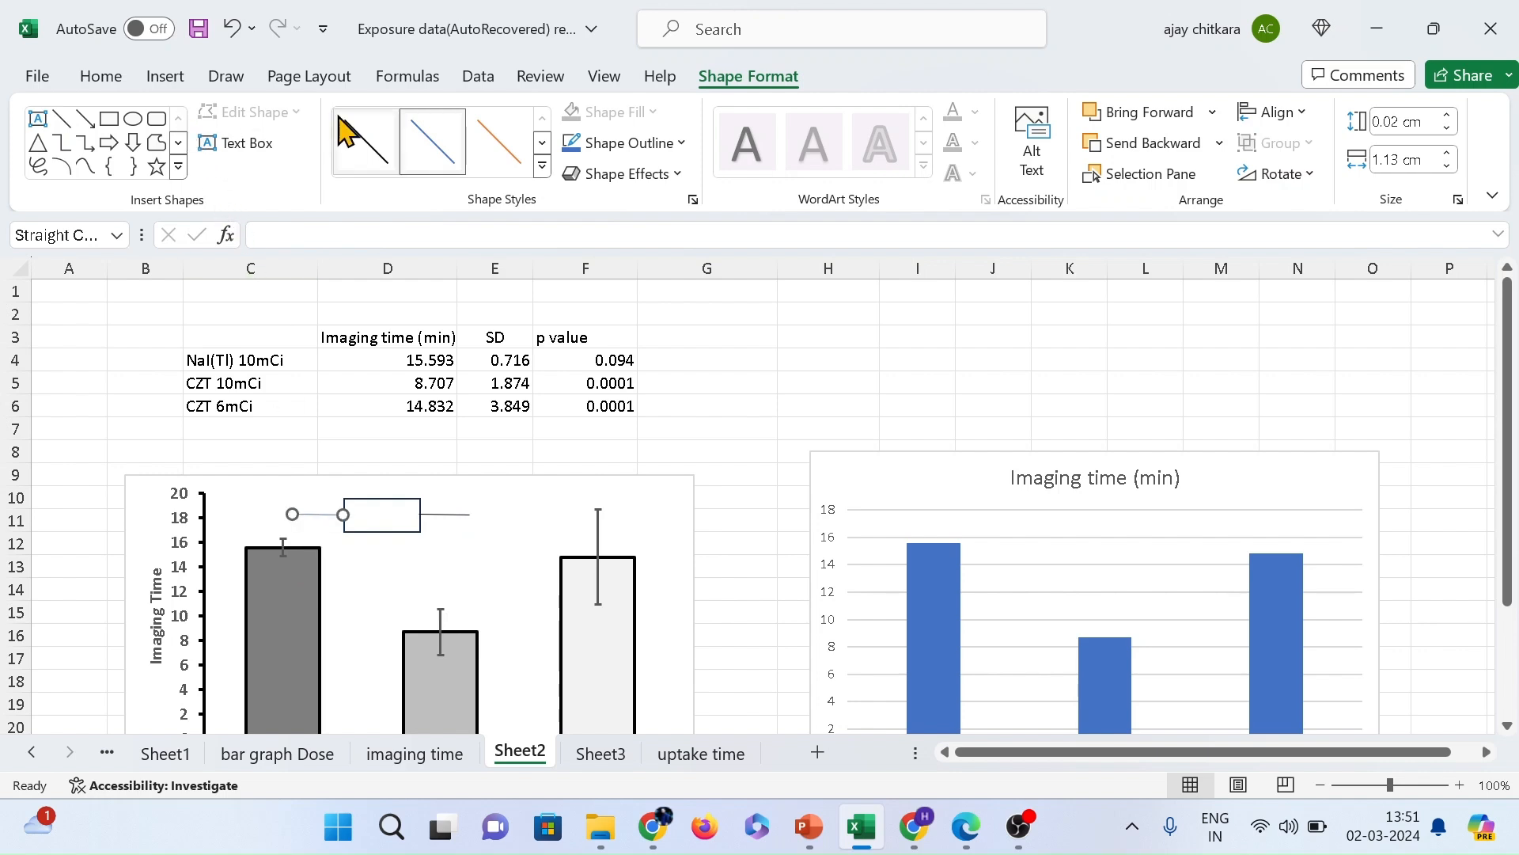
{"action": "left_click", "coordinate": [364, 140]}
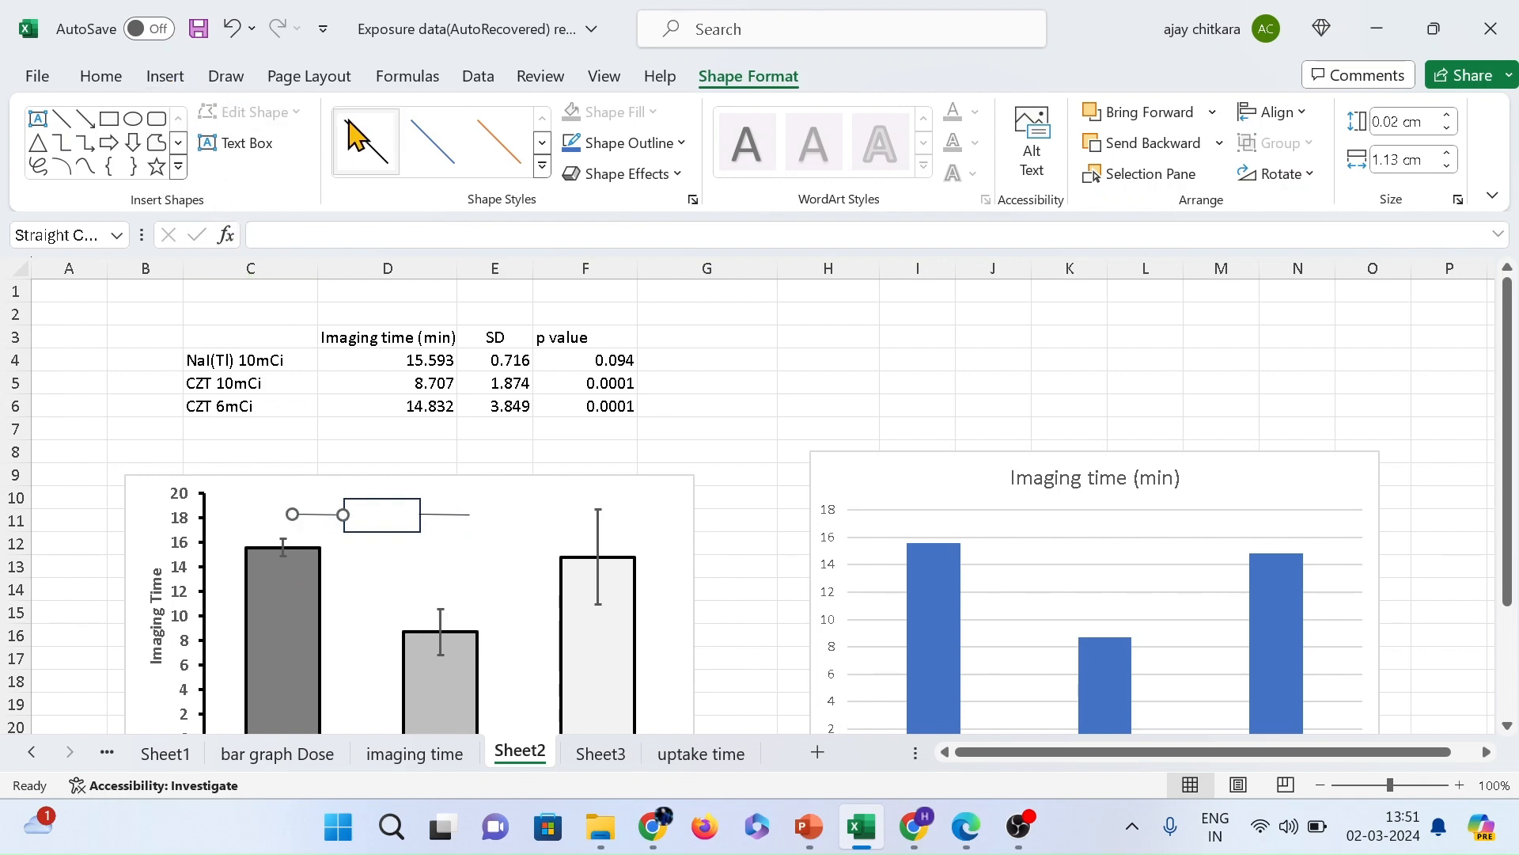
- Make the outline of both horizontal lines beside the rectangle heavier
{"action": "left_click", "coordinate": [682, 143]}
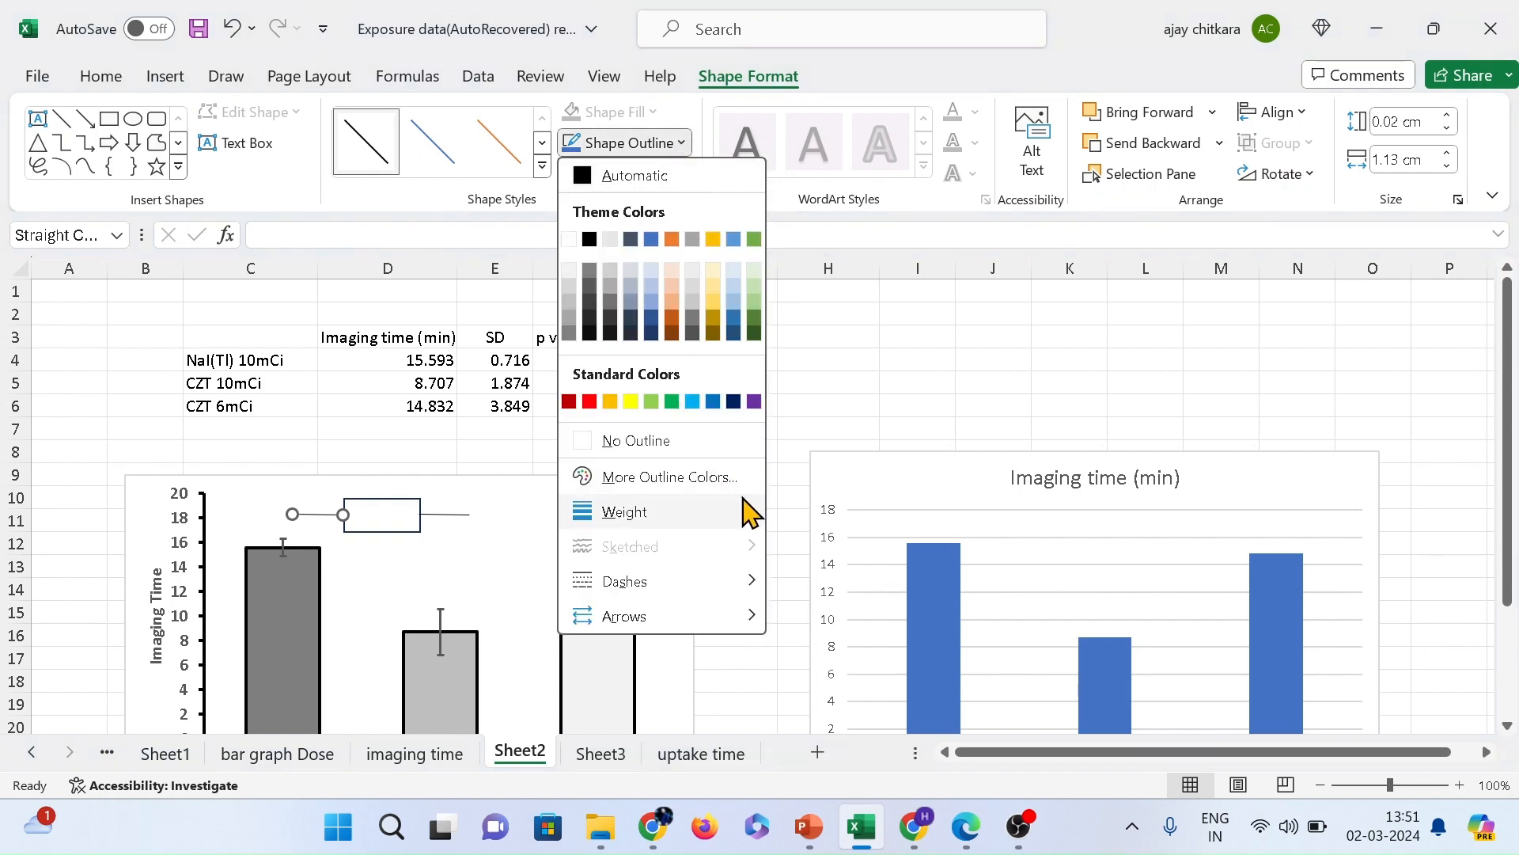
{"action": "mouse_move", "coordinate": [752, 512]}
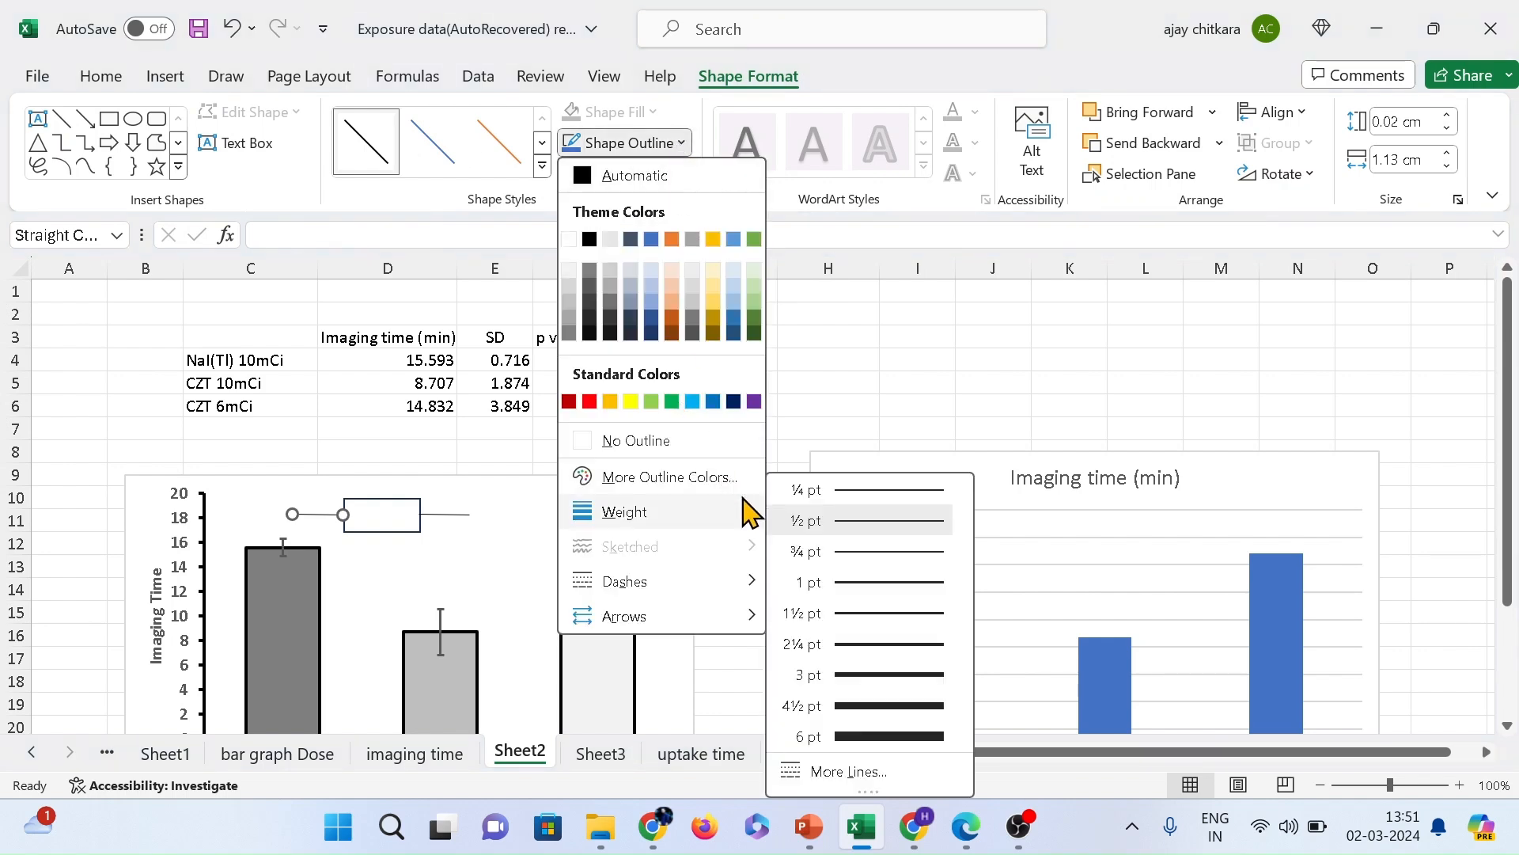
{"action": "left_click", "coordinate": [875, 599]}
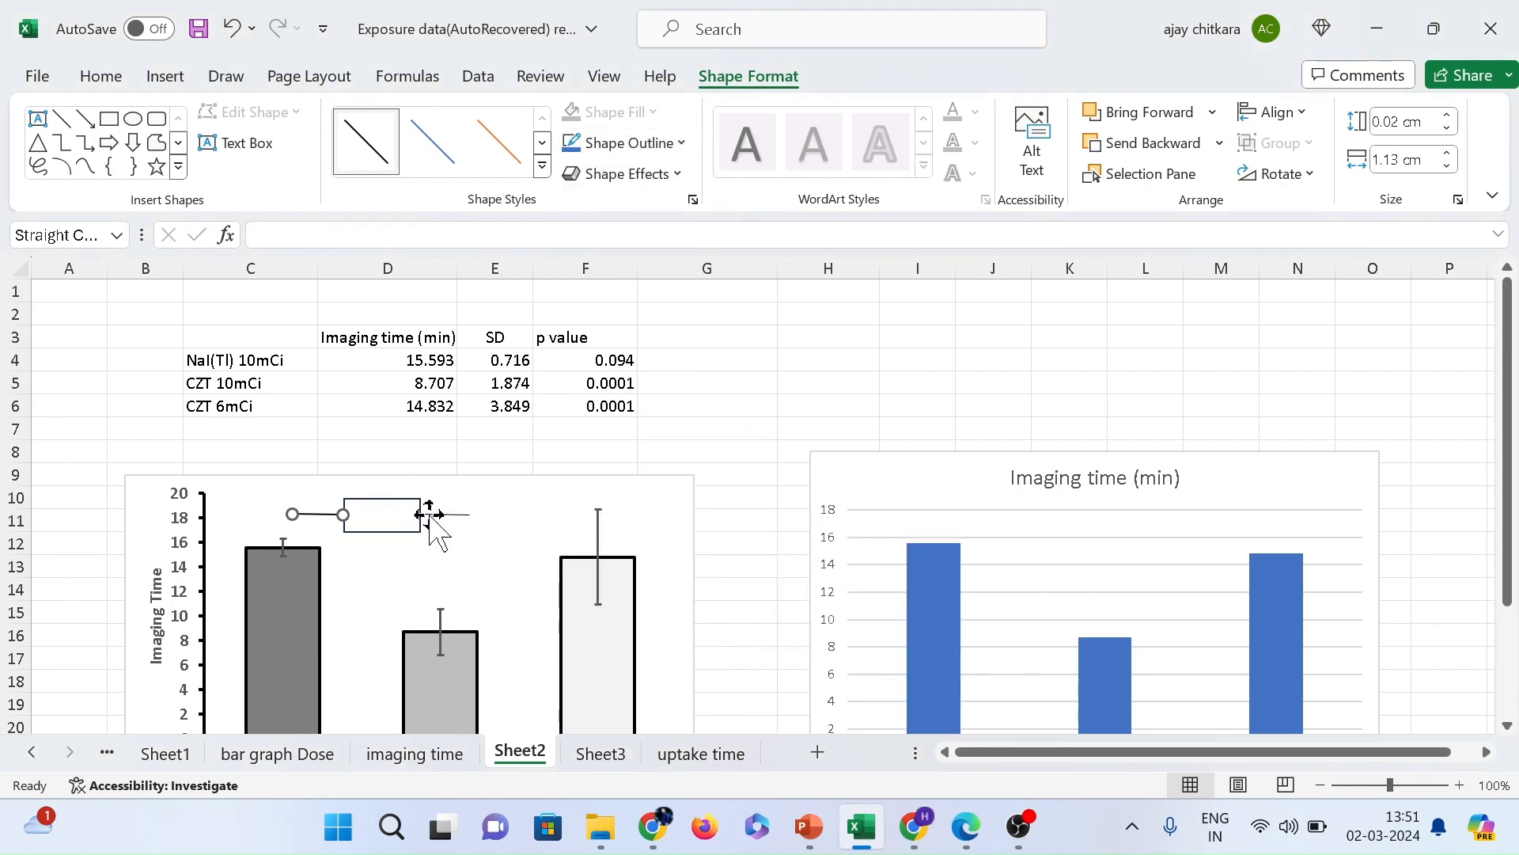
{"action": "left_click", "coordinate": [683, 146]}
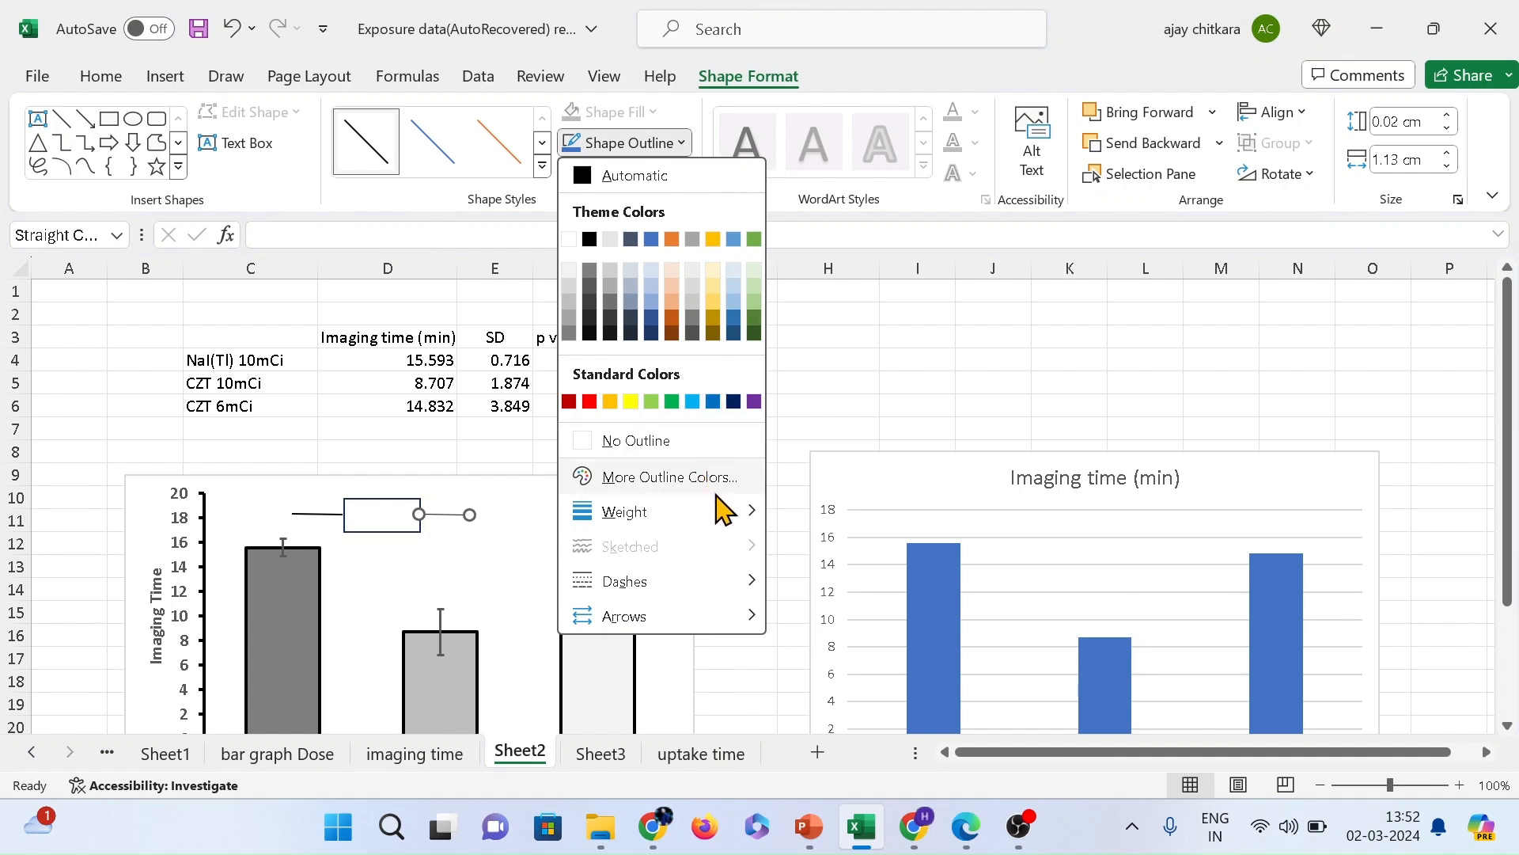
{"action": "mouse_move", "coordinate": [736, 511]}
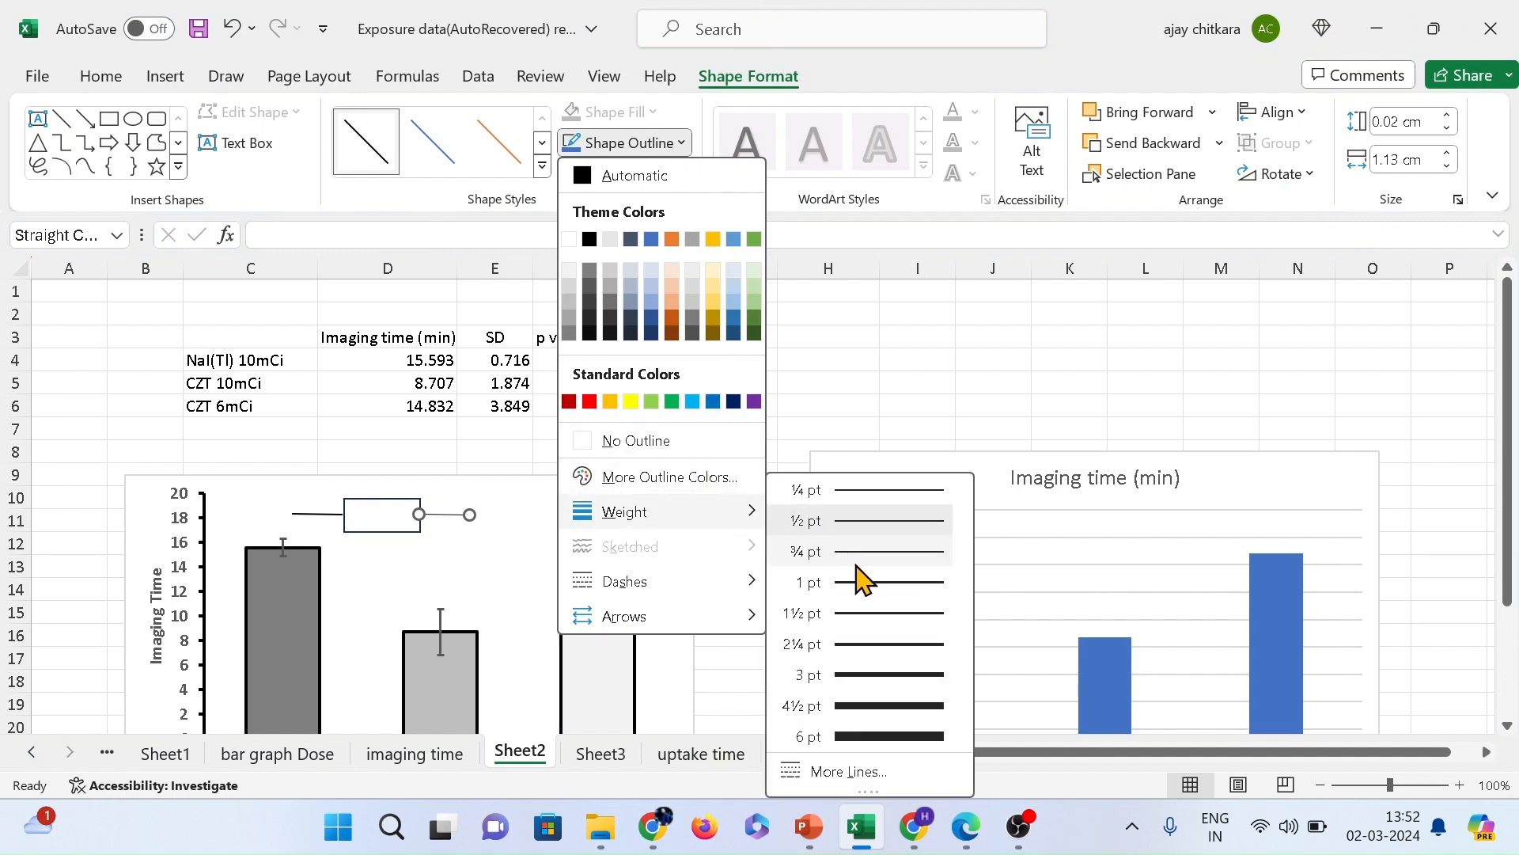
{"action": "left_click", "coordinate": [865, 592]}
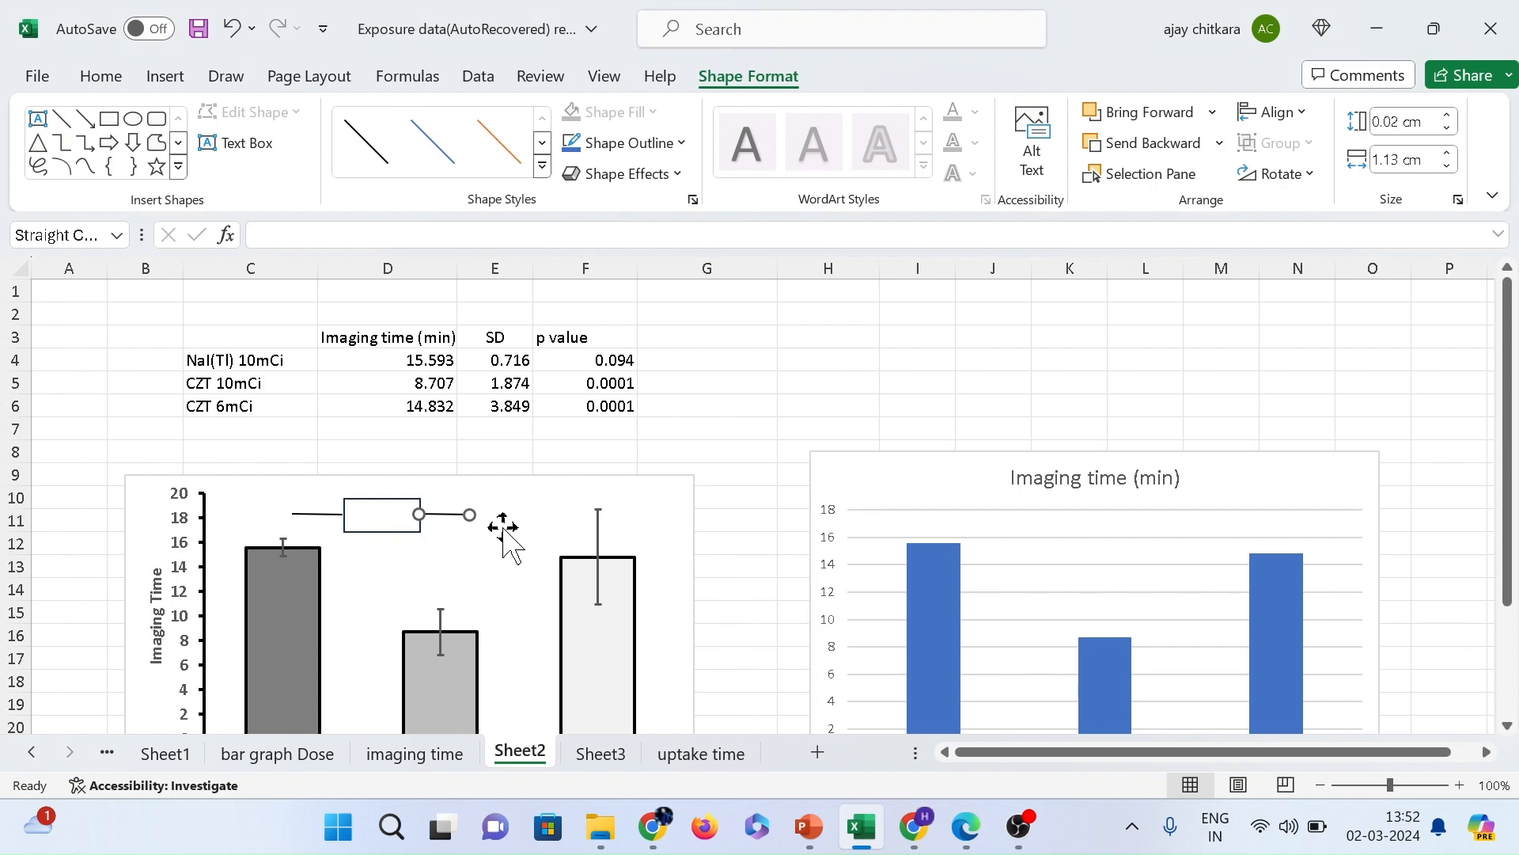
- Draw a vertical line about 1.64 cm long from the right horizontal line's outer end down towards the second bar
{"action": "left_click", "coordinate": [158, 77]}
{"action": "left_click", "coordinate": [297, 162]}
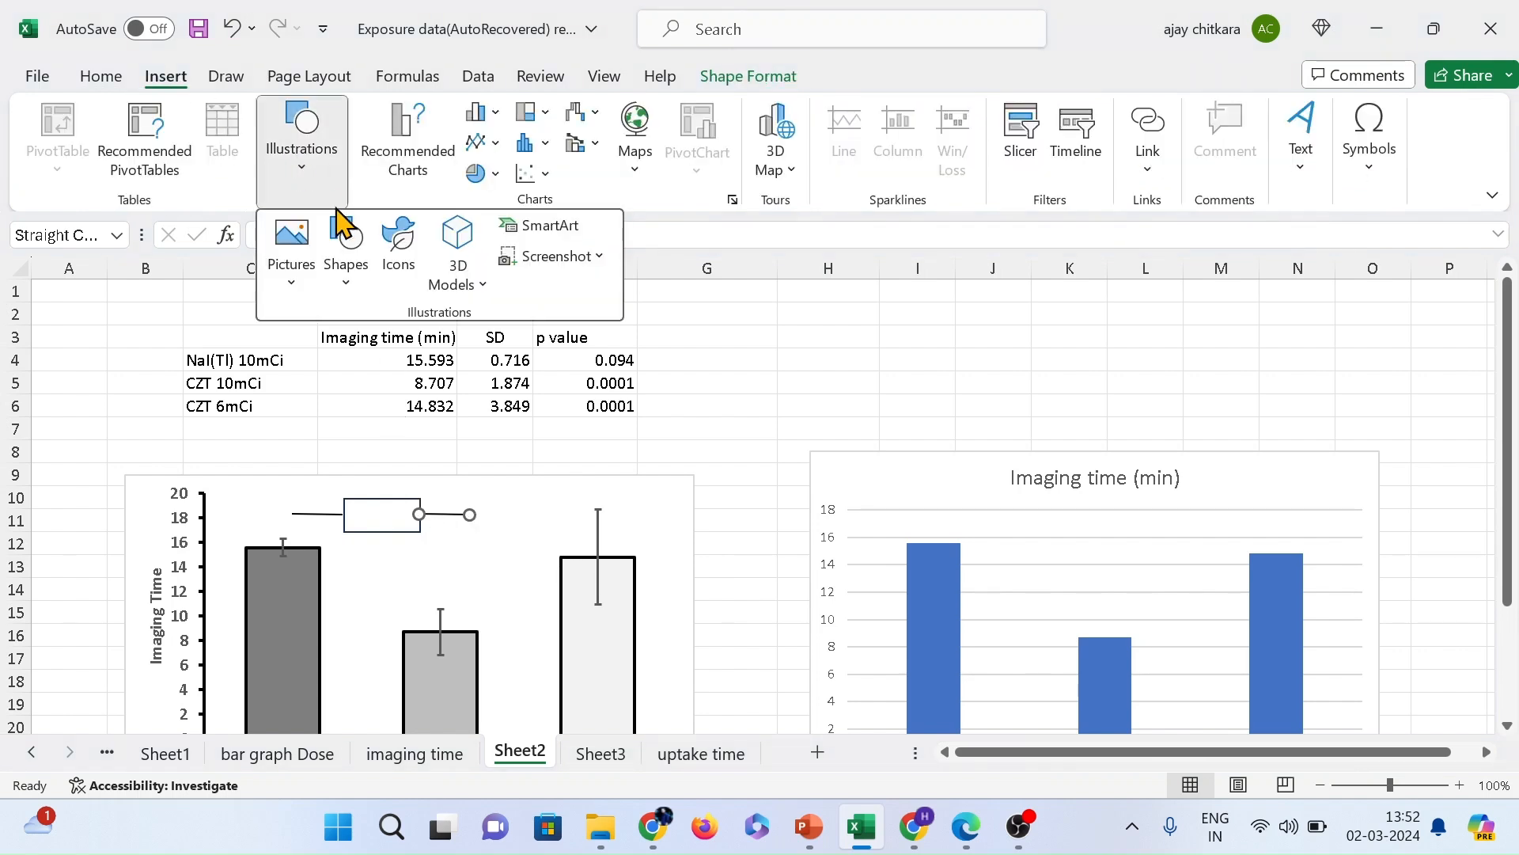
{"action": "left_click", "coordinate": [349, 262]}
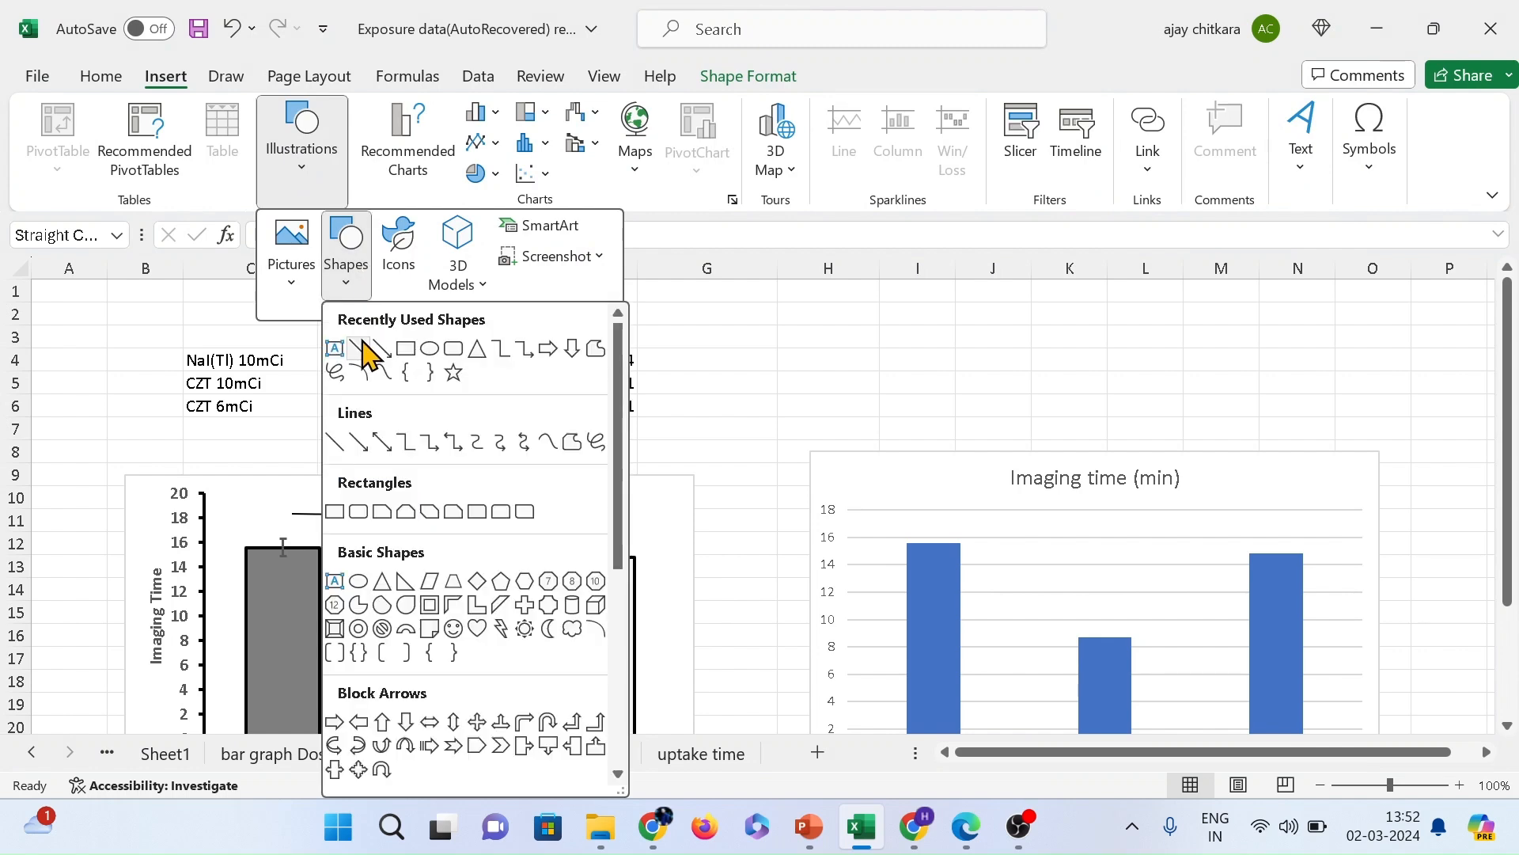
{"action": "left_click", "coordinate": [364, 352]}
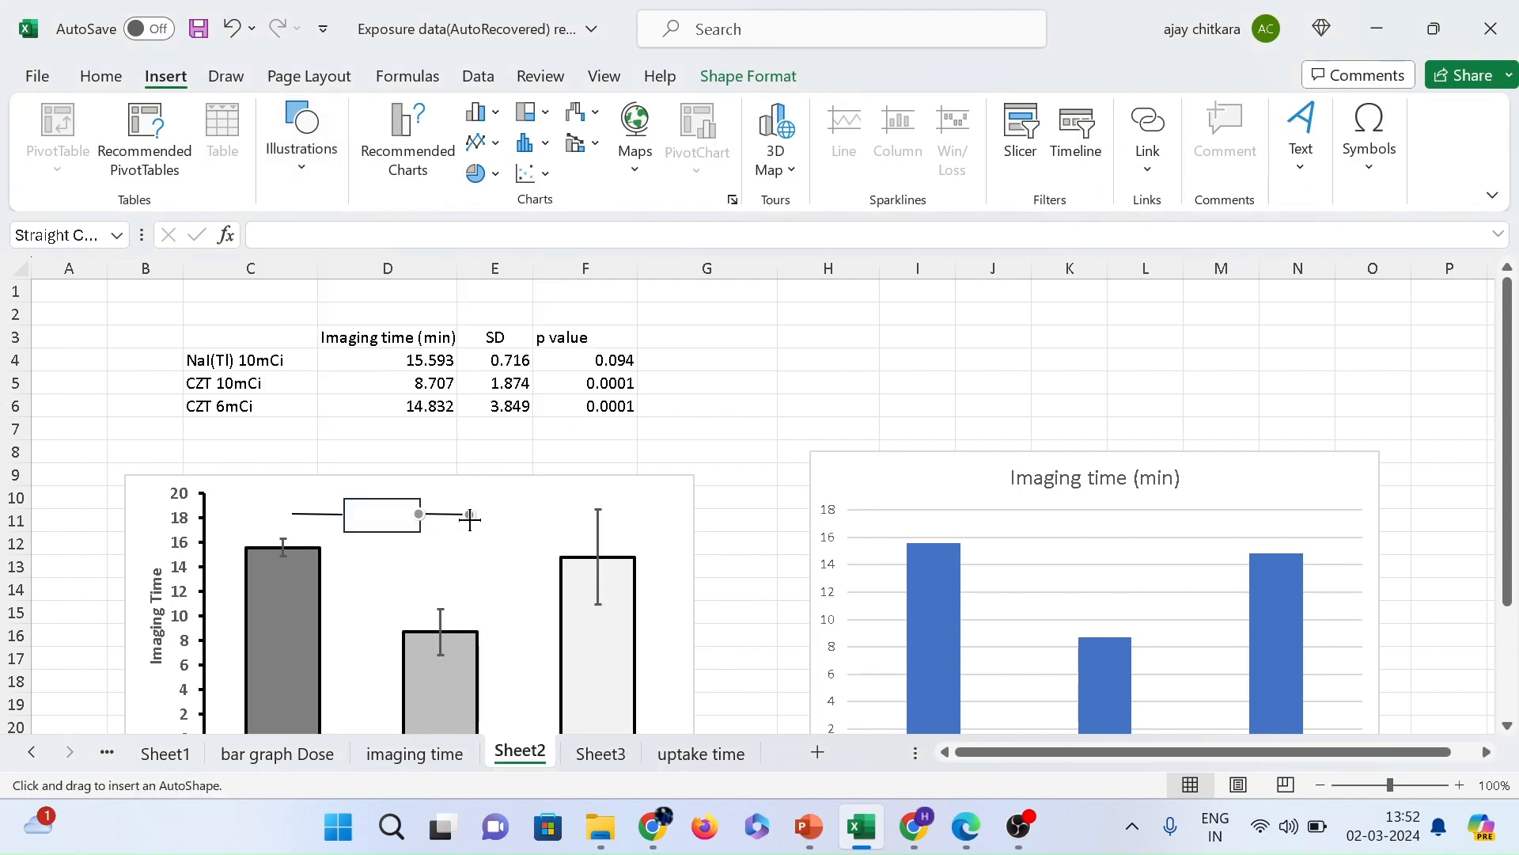
{"action": "left_click_drag", "start_coordinate": [470, 515], "coordinate": [468, 593]}
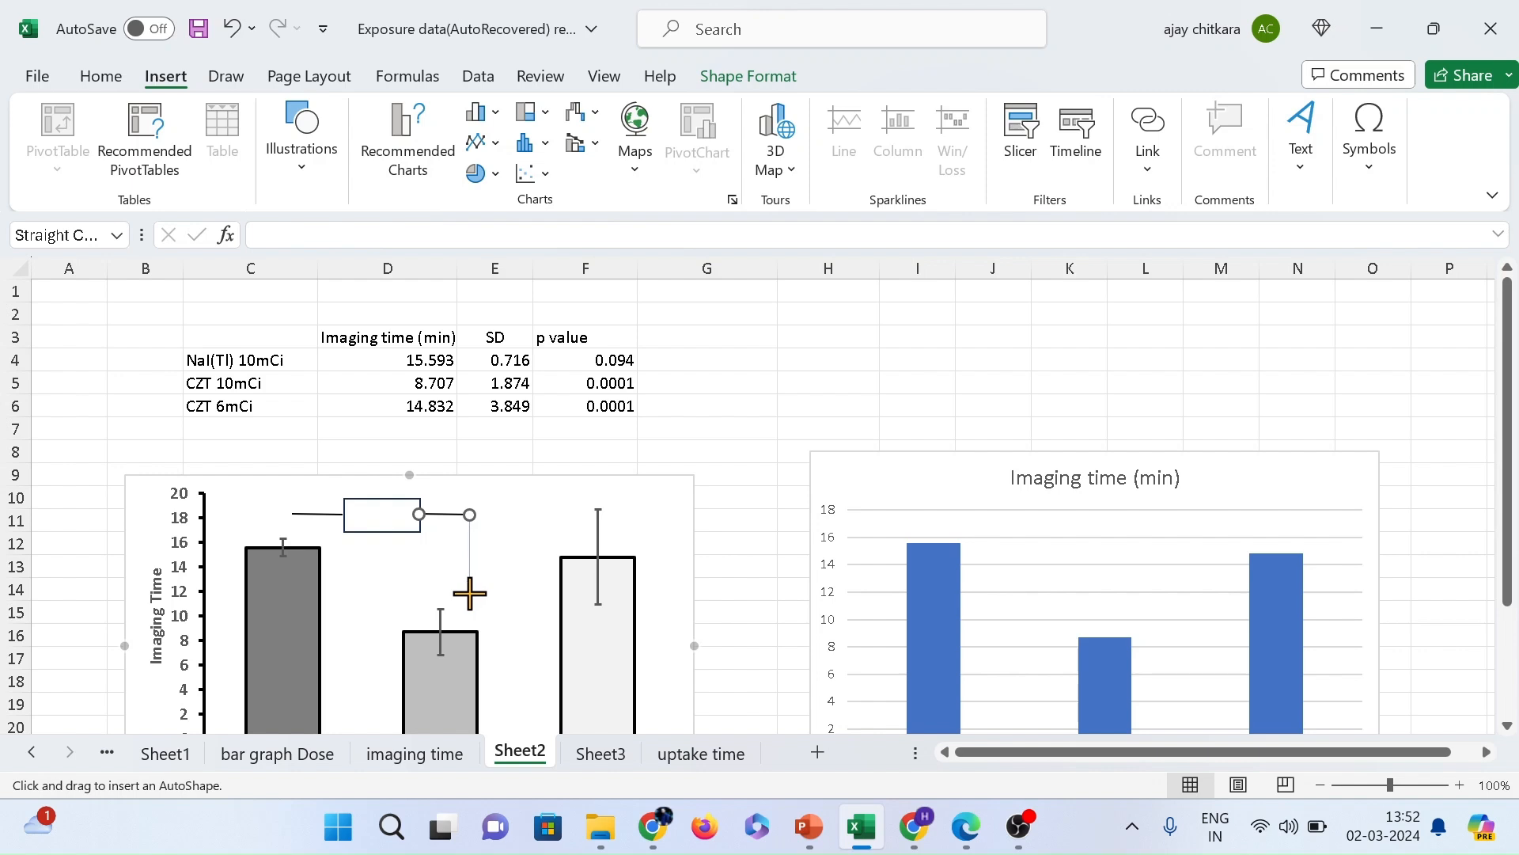
{"action": "left_click_drag", "start_coordinate": [470, 593], "coordinate": [470, 594]}
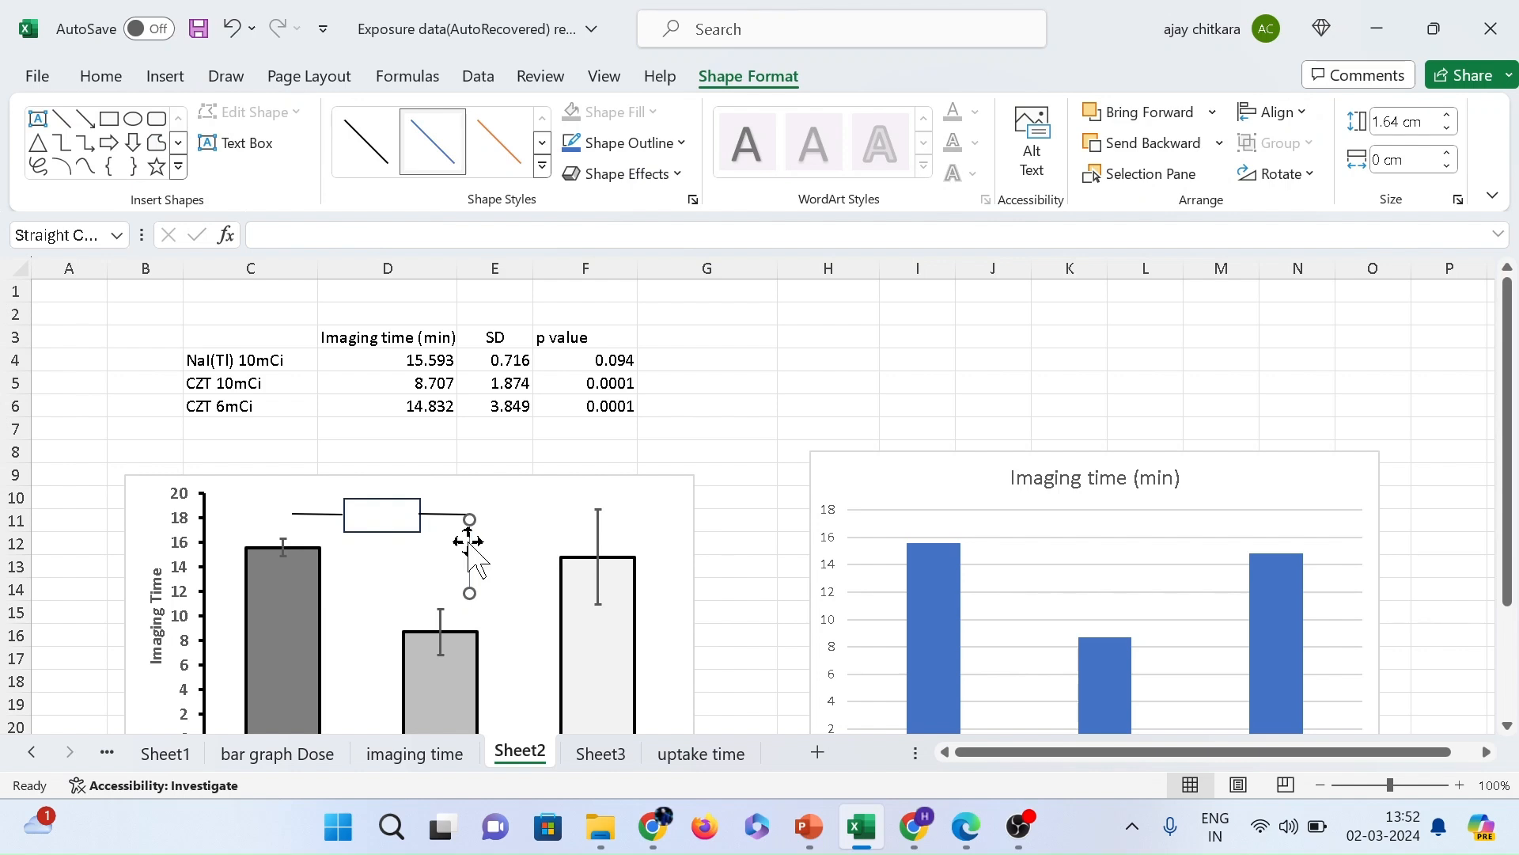
- Duplicate the vertical line, place the copy at the left horizontal line's outer end and shorten it to about 0.49 cm above the first bar
{"action": "key", "text": "ctrl+c"}
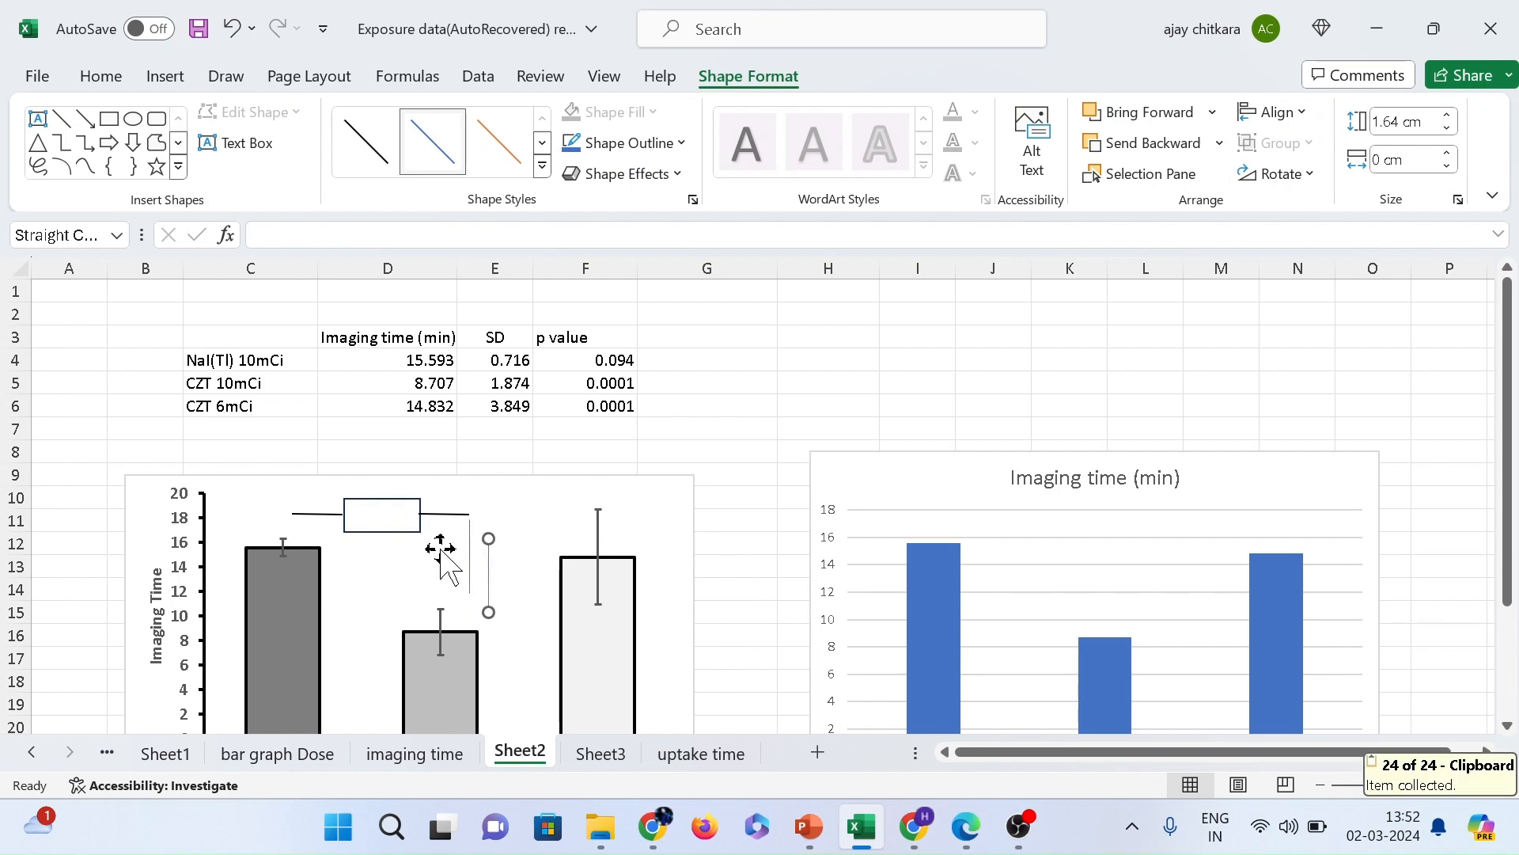
{"action": "left_click_drag", "start_coordinate": [488, 559], "coordinate": [293, 535]}
{"action": "left_click", "coordinate": [438, 605]}
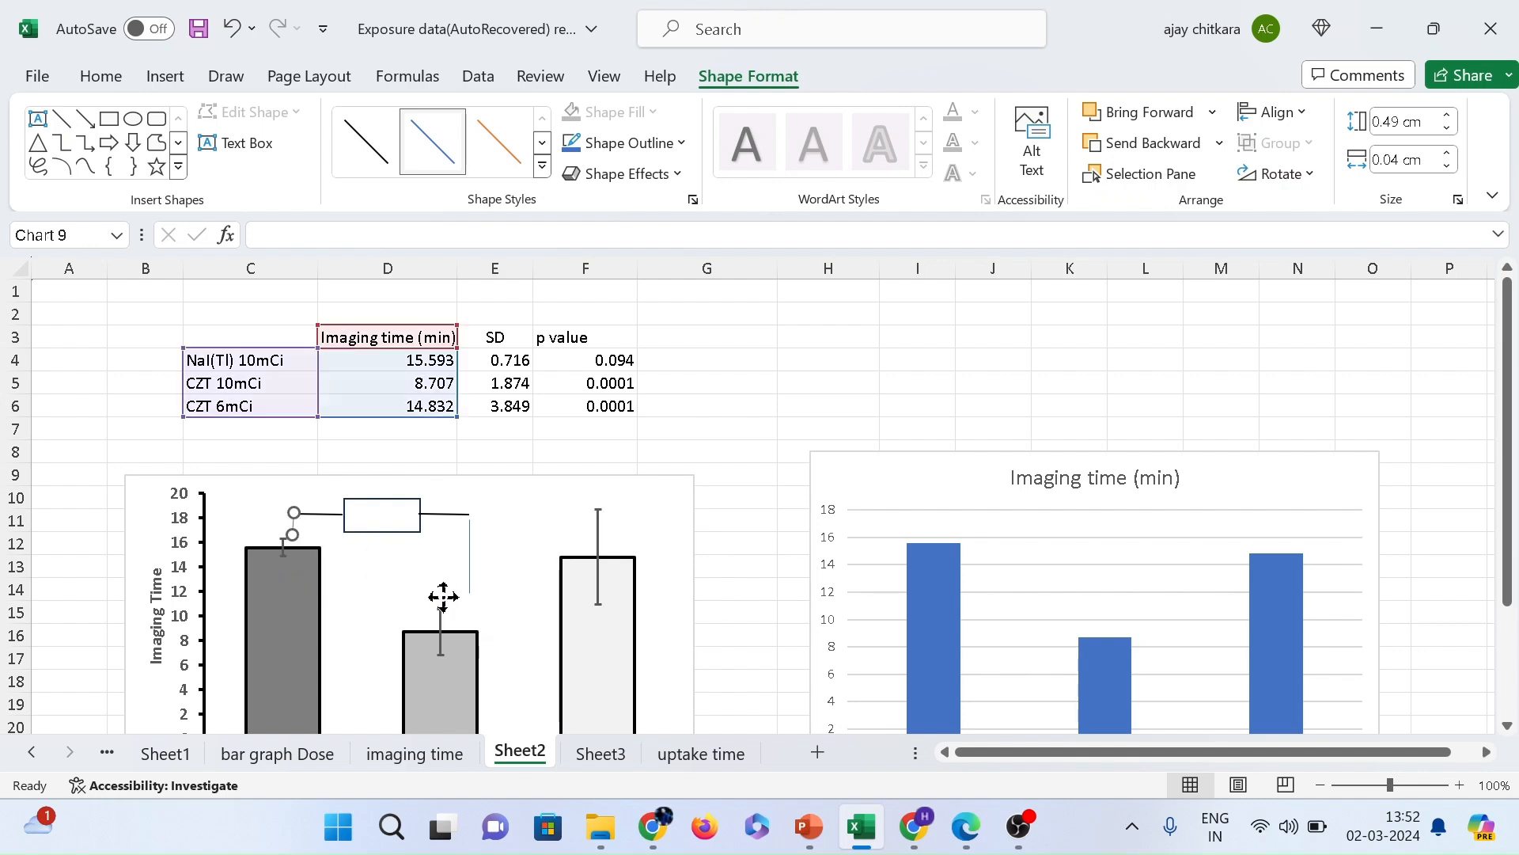
- Nudge the vertical line above the second bar upward so it meets the right horizontal line's end
{"action": "left_click", "coordinate": [469, 542]}
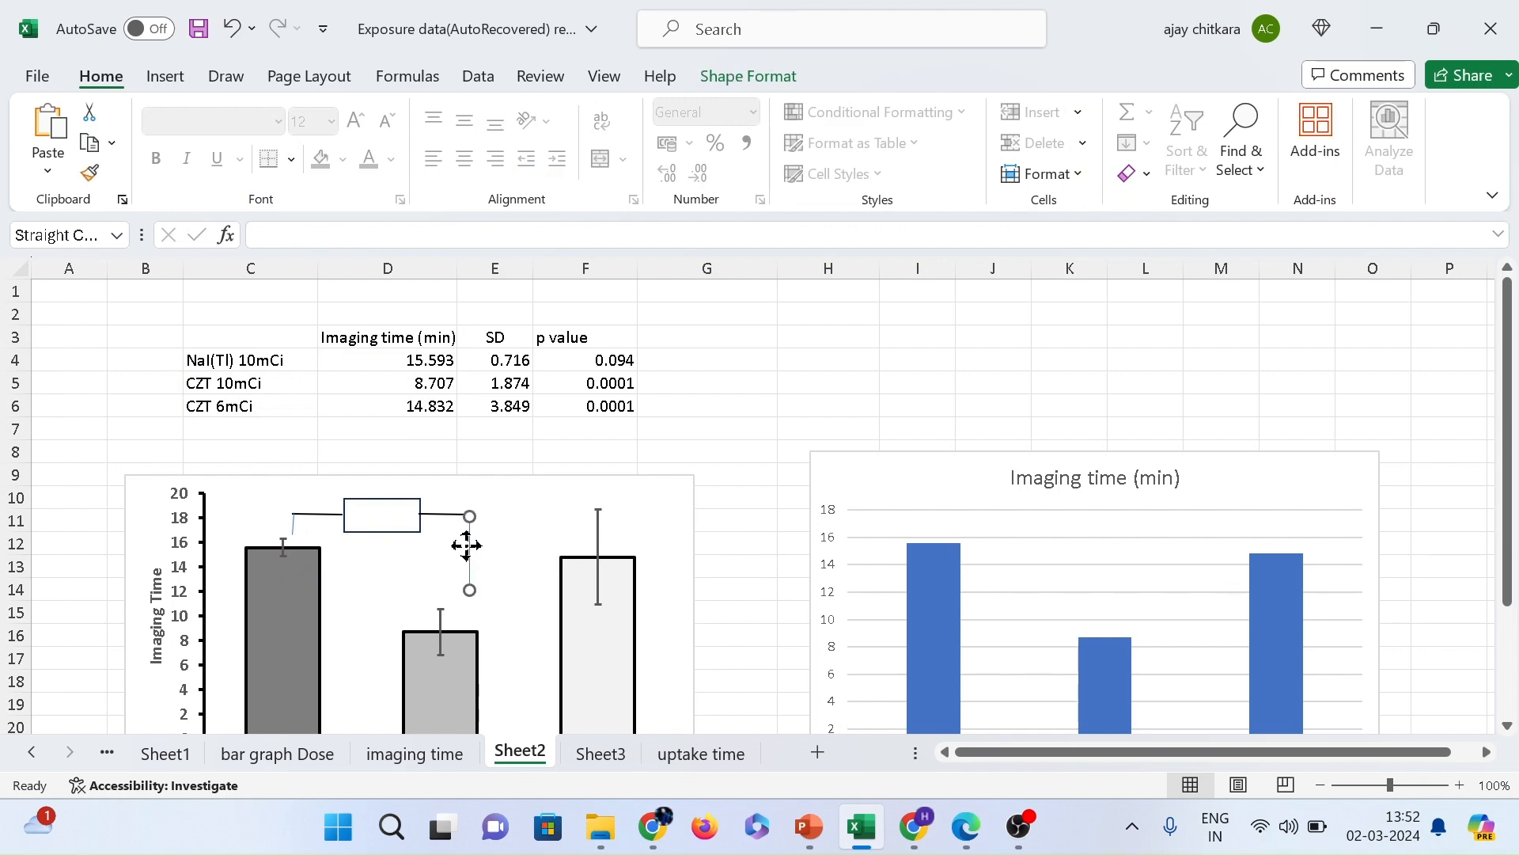
{"action": "left_click_drag", "start_coordinate": [466, 546], "coordinate": [466, 541]}
{"action": "left_click", "coordinate": [380, 522]}
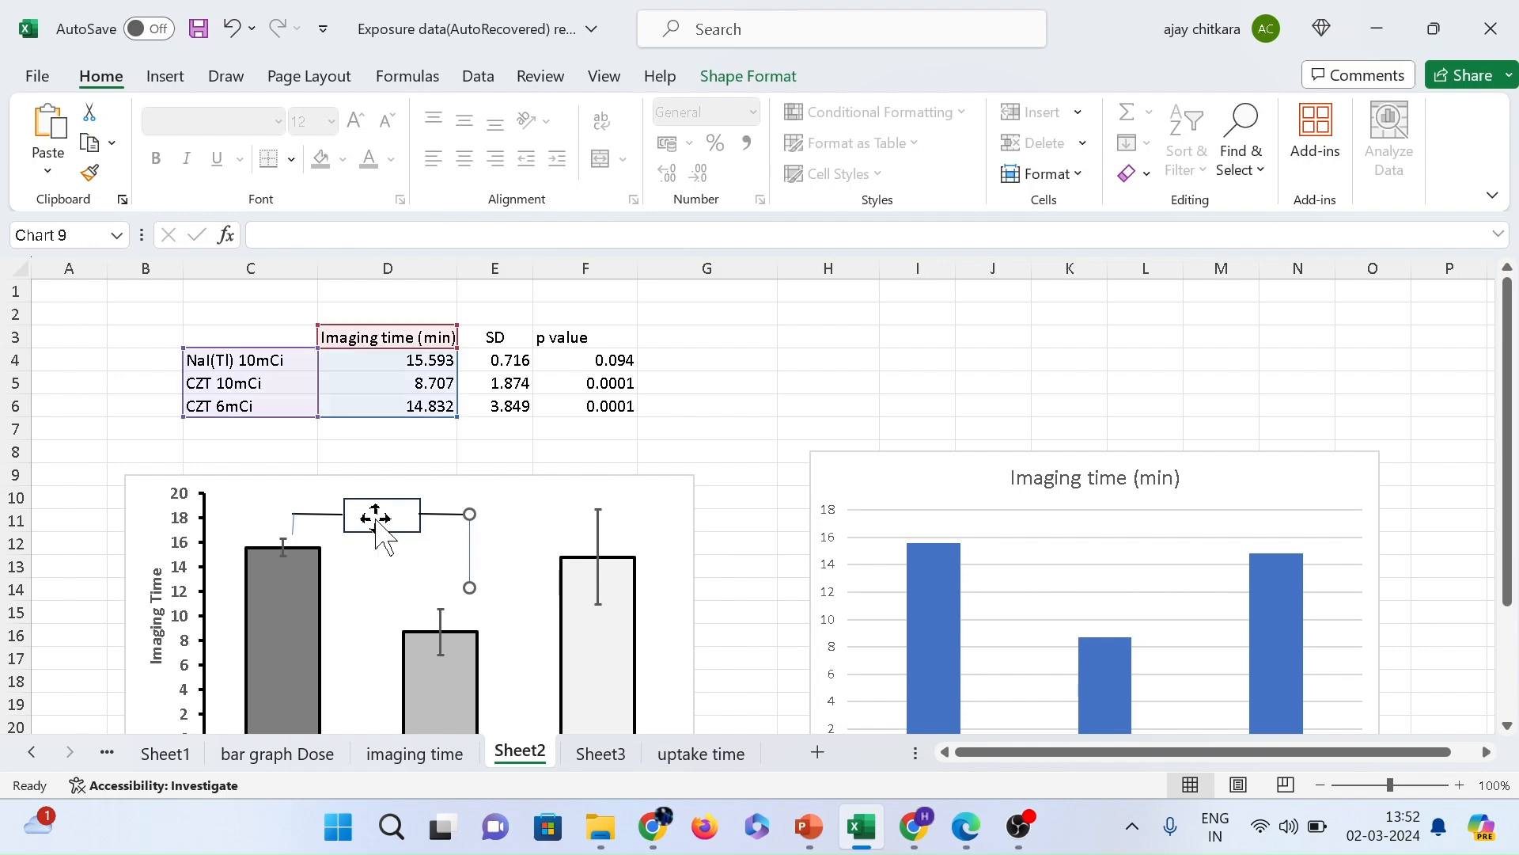
- Insert an empty text box in the grey-shaded chart and move it over the unfilled rectangle
{"action": "left_click", "coordinate": [166, 78]}
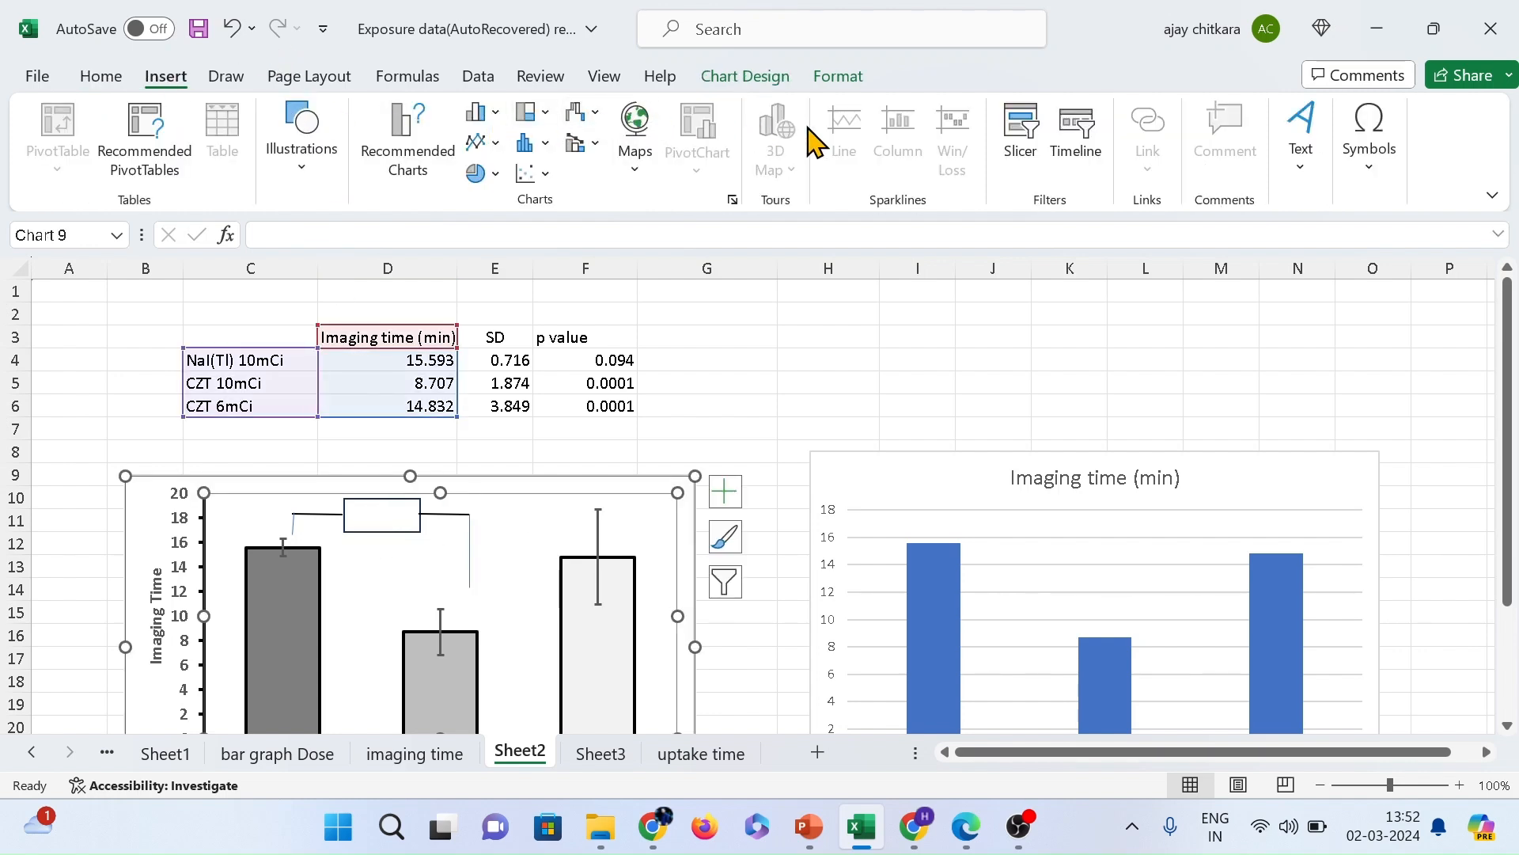
{"action": "left_click", "coordinate": [1300, 154]}
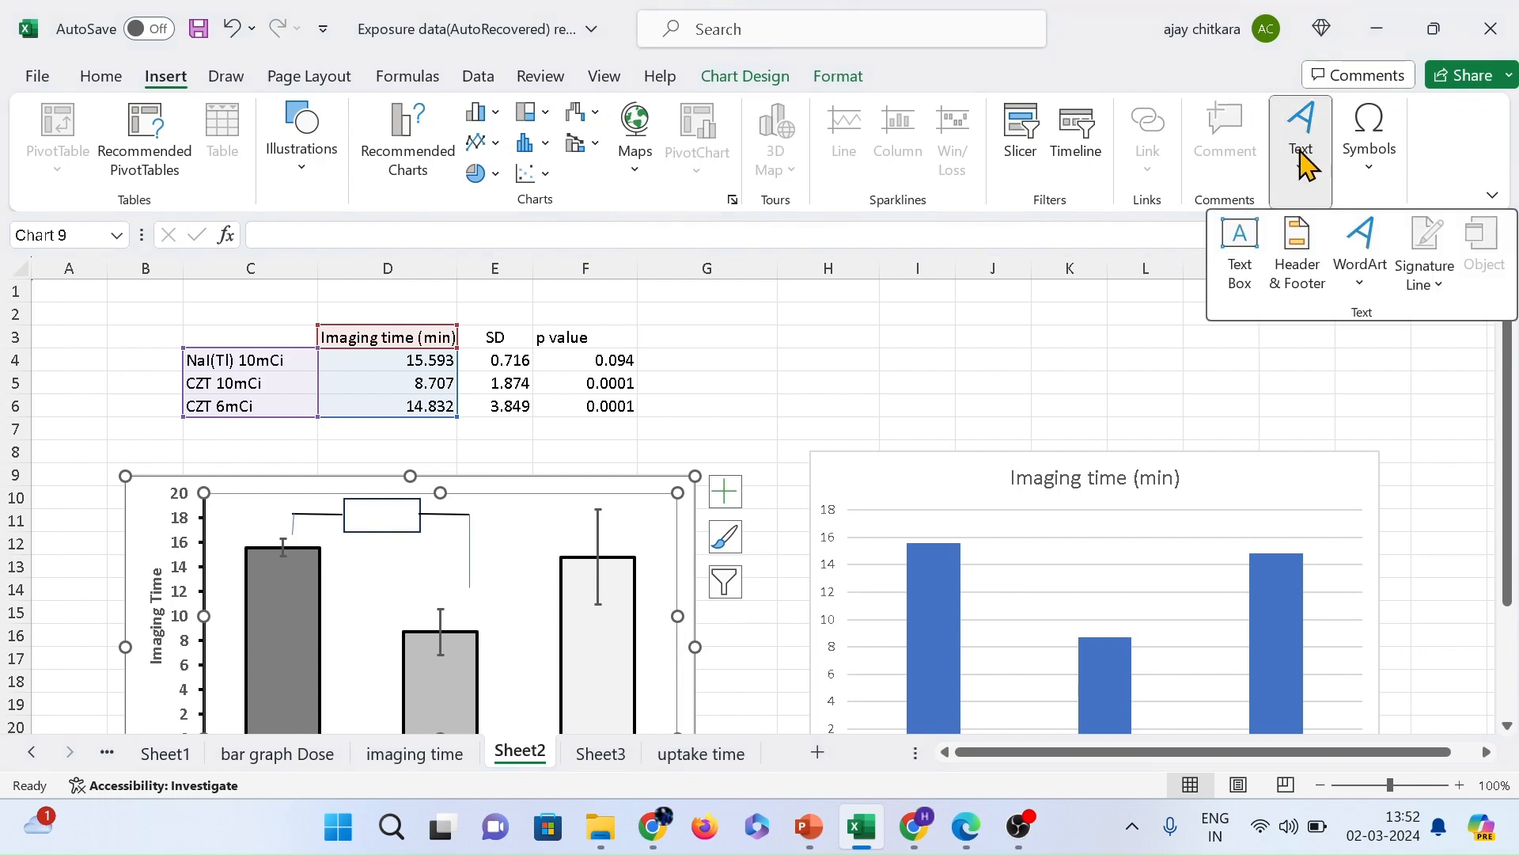
{"action": "left_click", "coordinate": [1240, 247]}
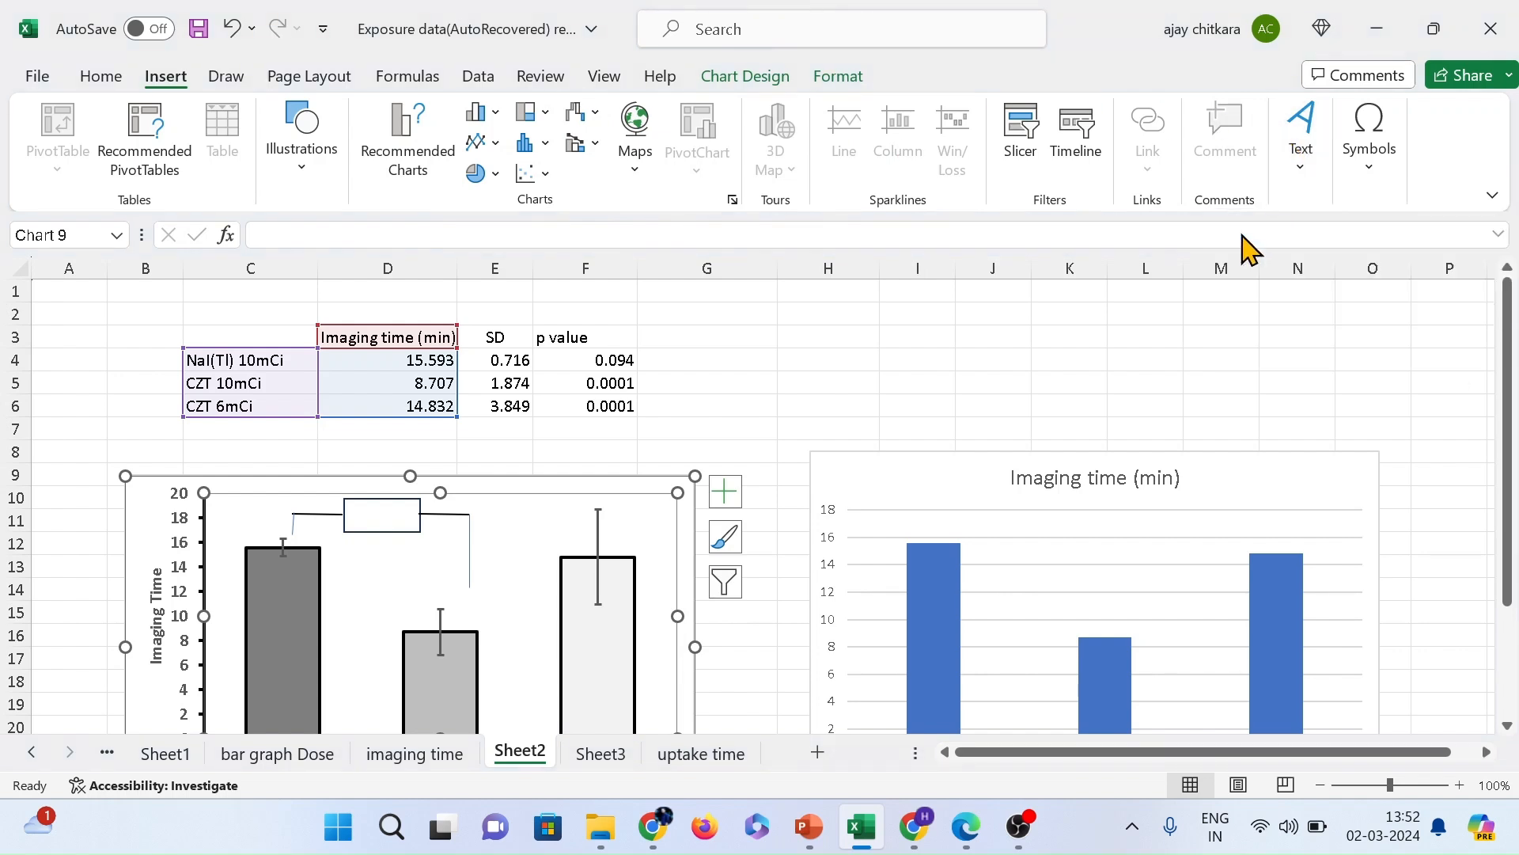
{"action": "left_click", "coordinate": [391, 524]}
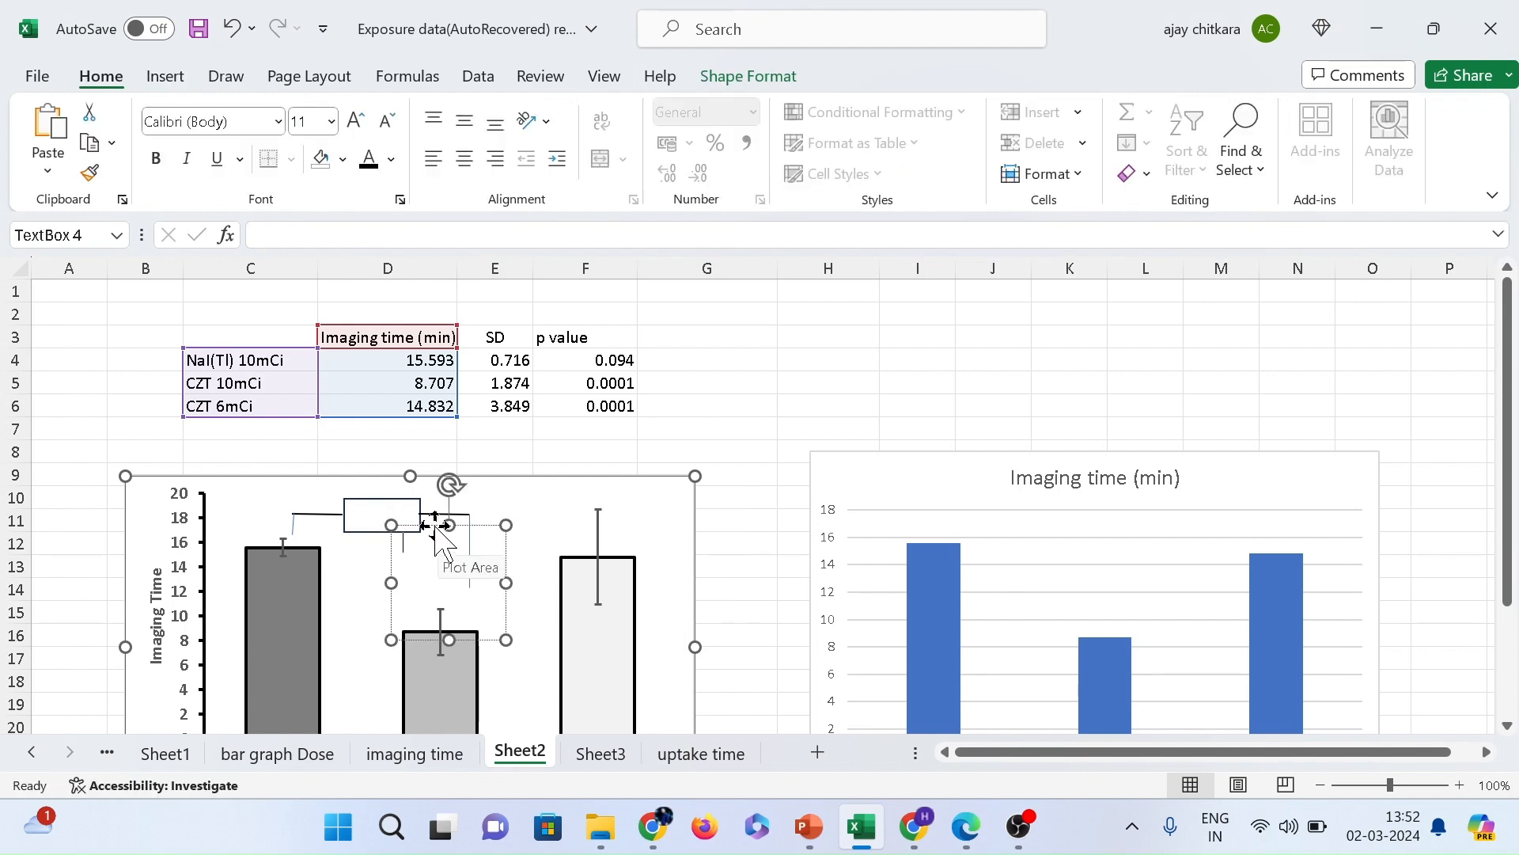
{"action": "left_click_drag", "start_coordinate": [434, 529], "coordinate": [382, 504]}
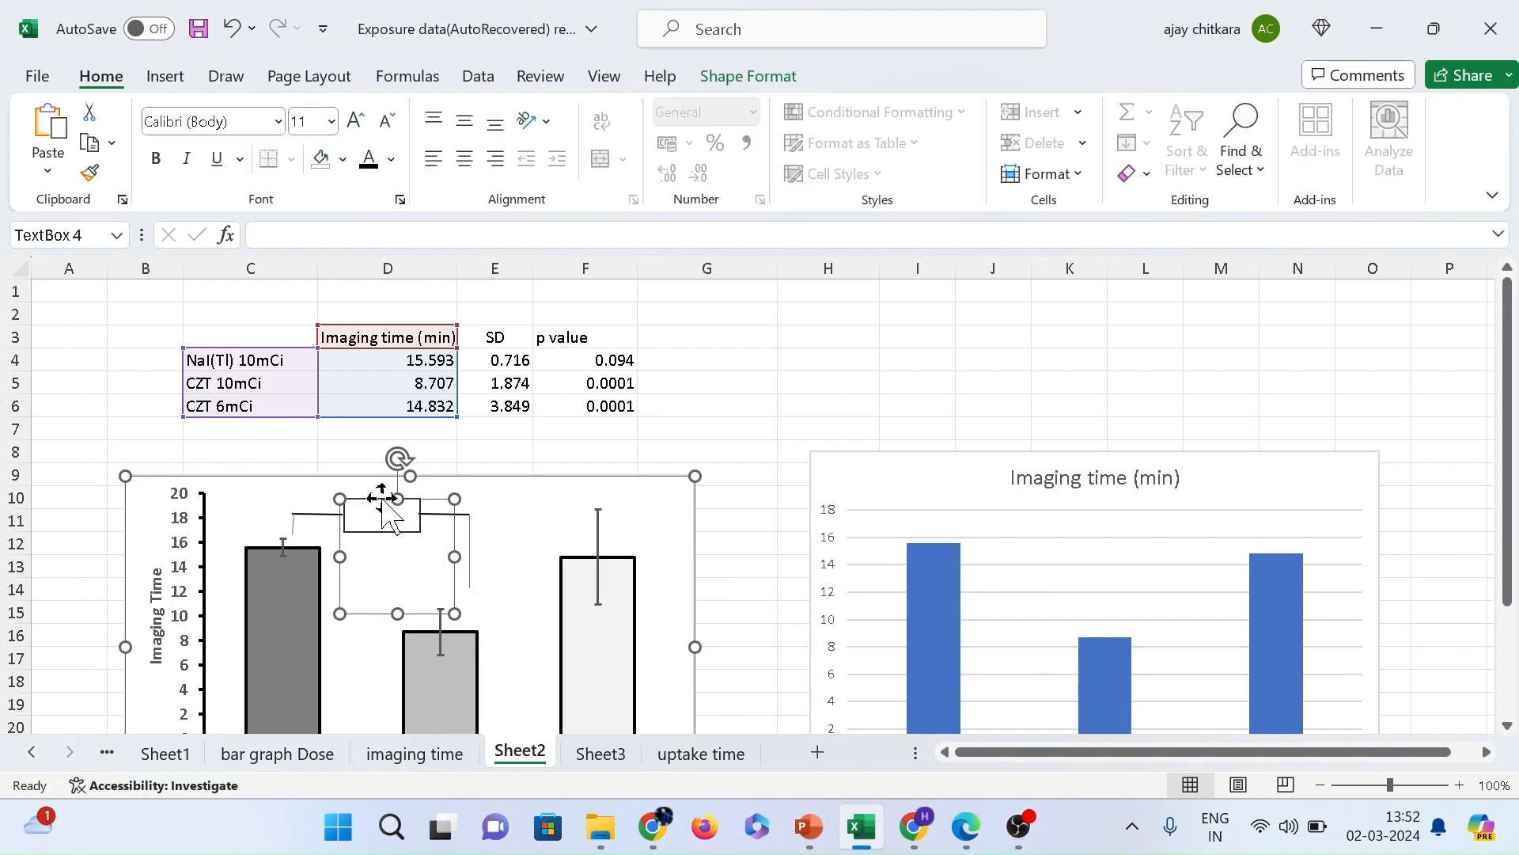
- Examine the reference chart with p-value brackets on the imaging time sheet, then compare the two charts on Sheet2
{"action": "left_click", "coordinate": [606, 754]}
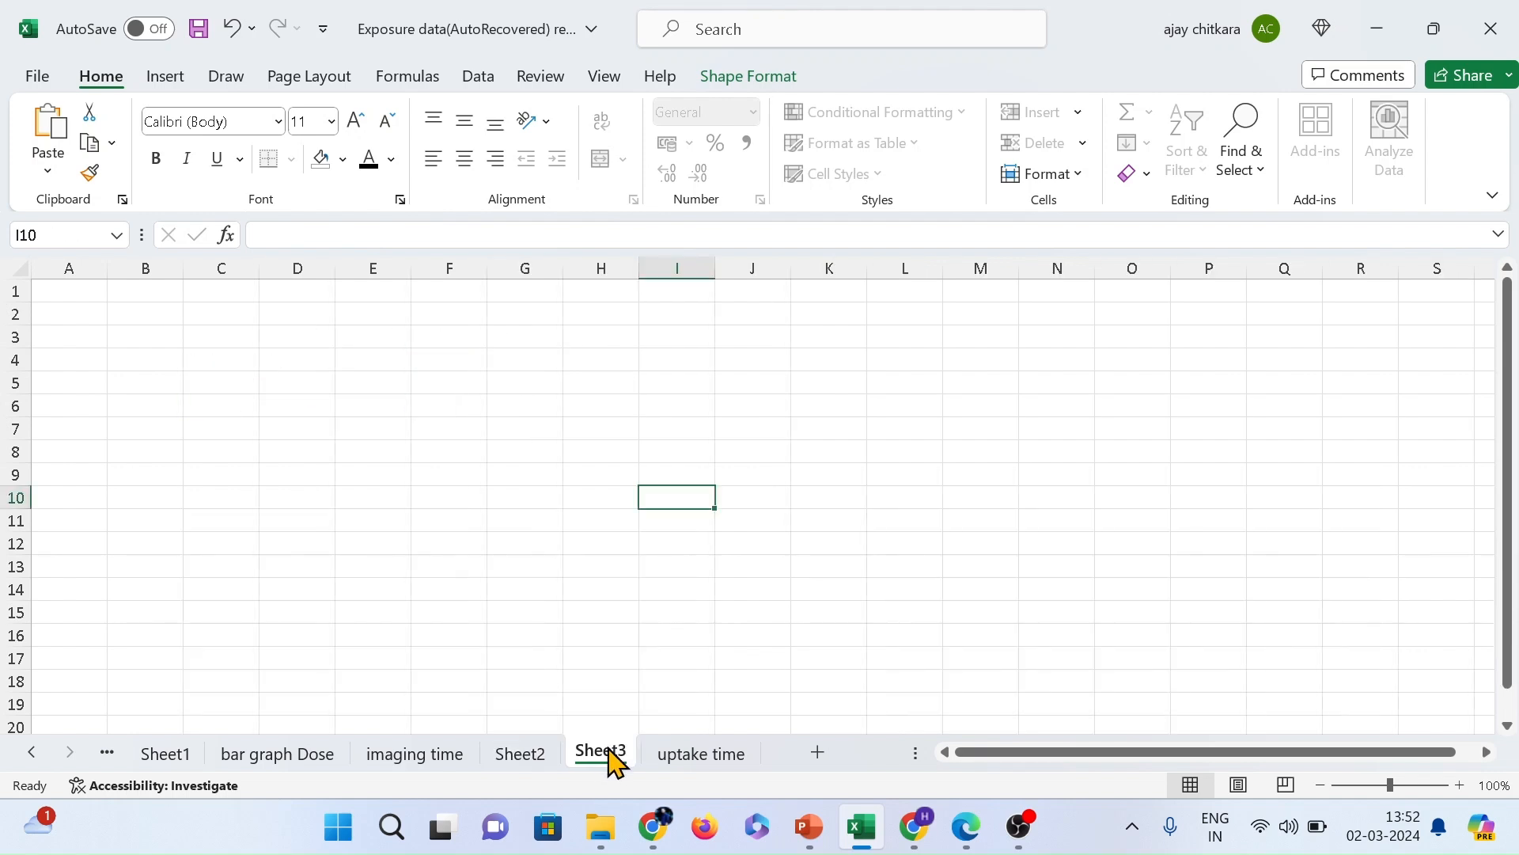
{"action": "left_click", "coordinate": [453, 762]}
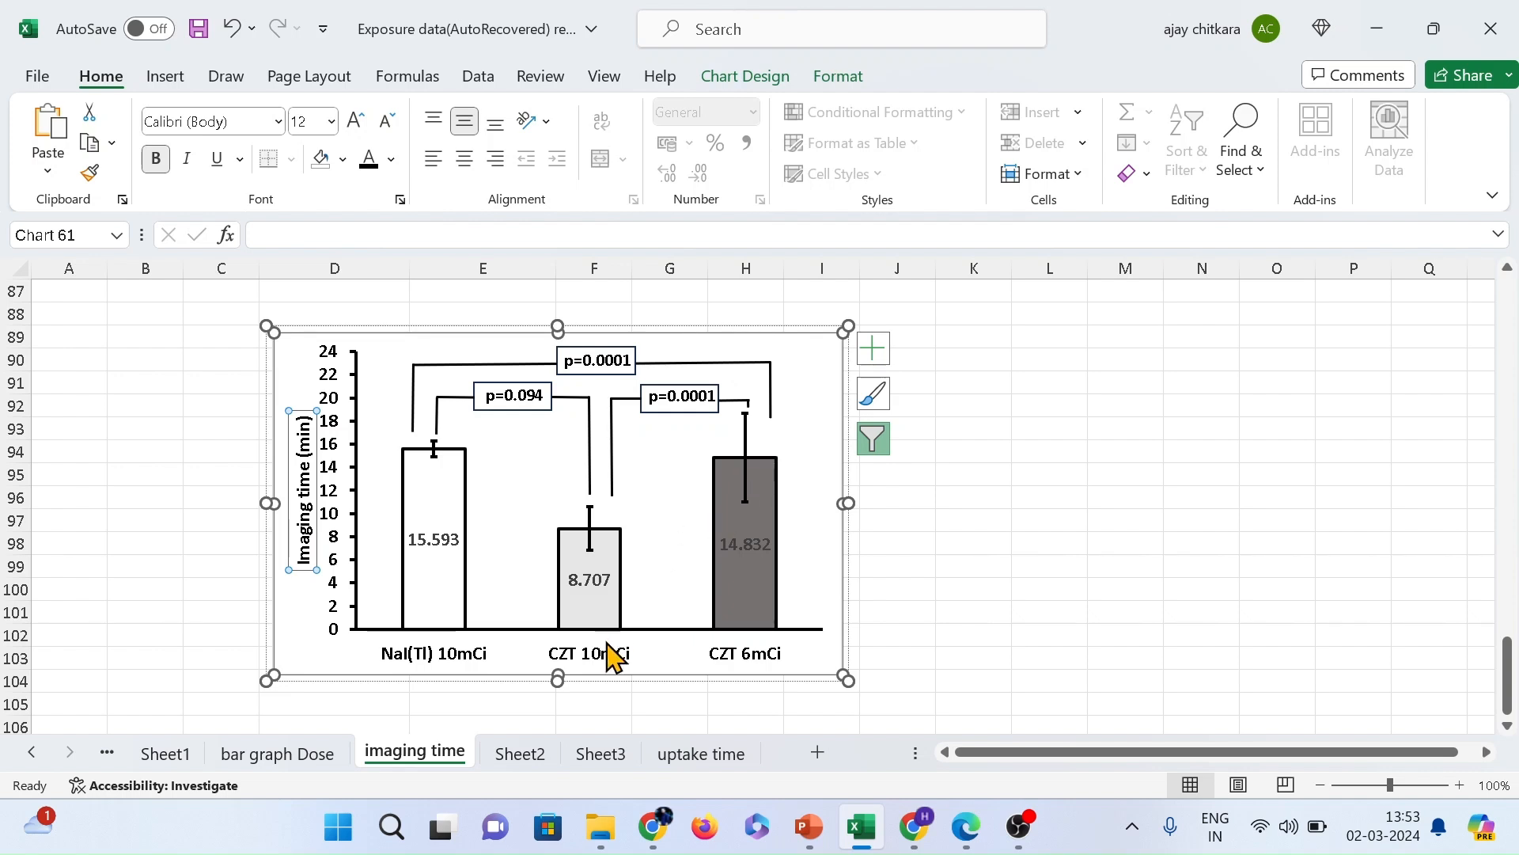
{"action": "left_click", "coordinate": [535, 755]}
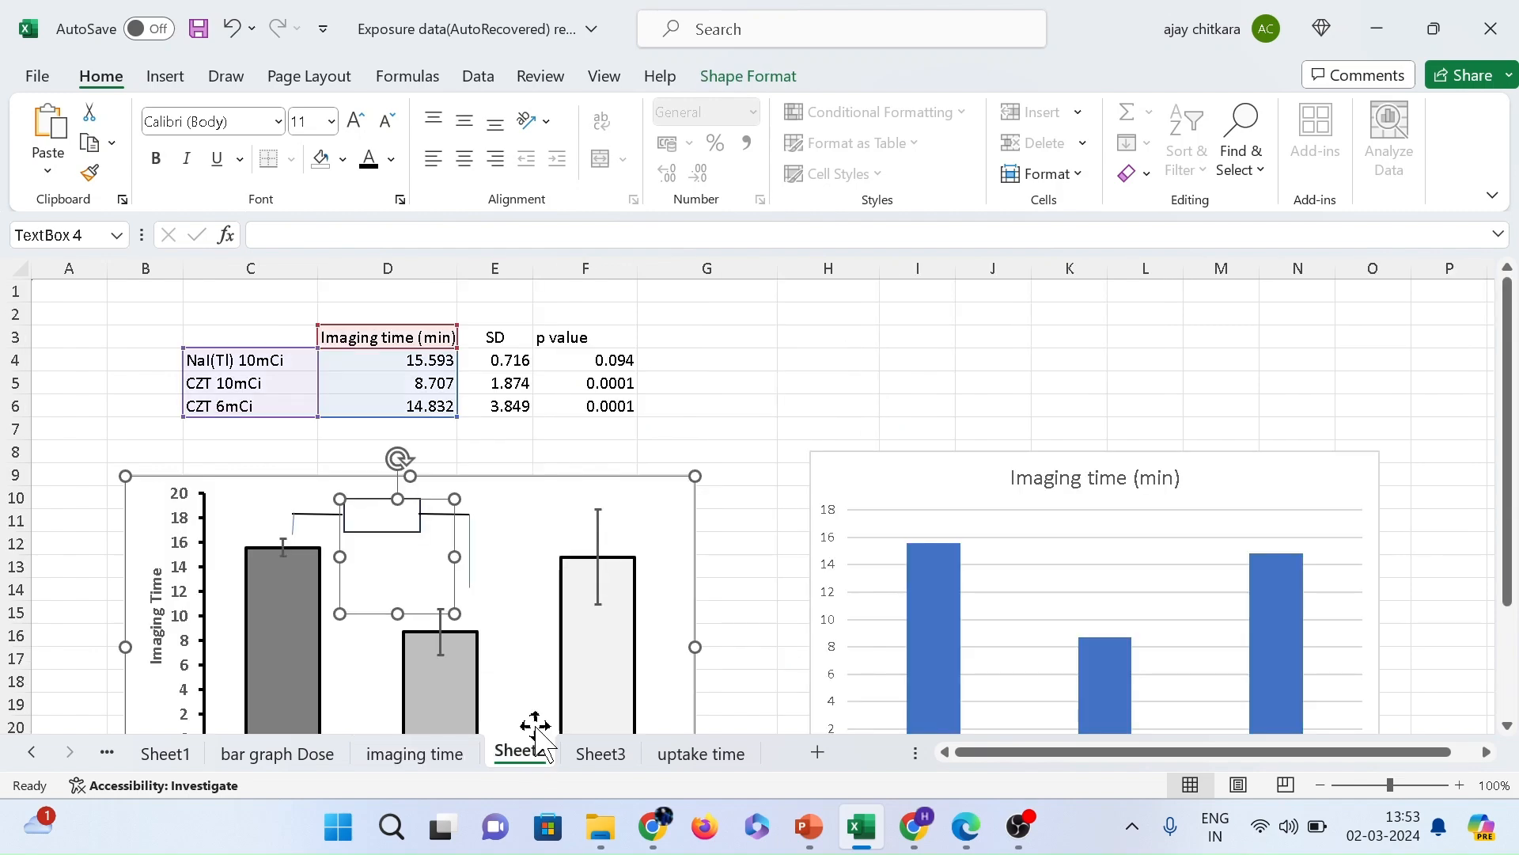
{"action": "scroll", "coordinate": [762, 501], "scroll_direction": "down", "scroll_amount": 3}
{"action": "scroll", "coordinate": [762, 501], "scroll_direction": "down", "scroll_amount": 1}
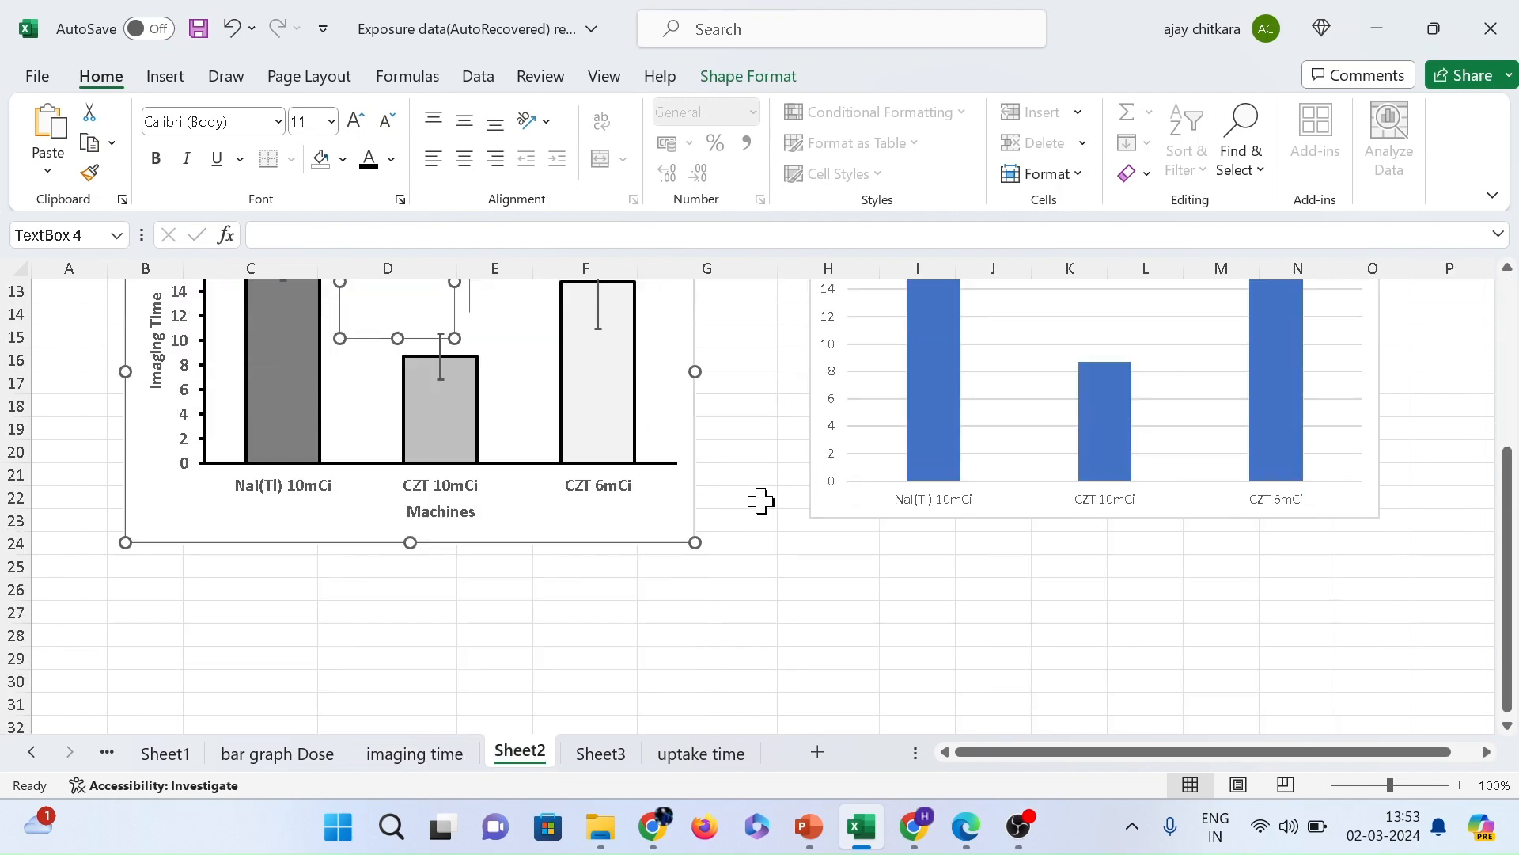
{"action": "scroll", "coordinate": [761, 501], "scroll_direction": "up", "scroll_amount": 1}
{"action": "scroll", "coordinate": [761, 501], "scroll_direction": "up", "scroll_amount": 1}
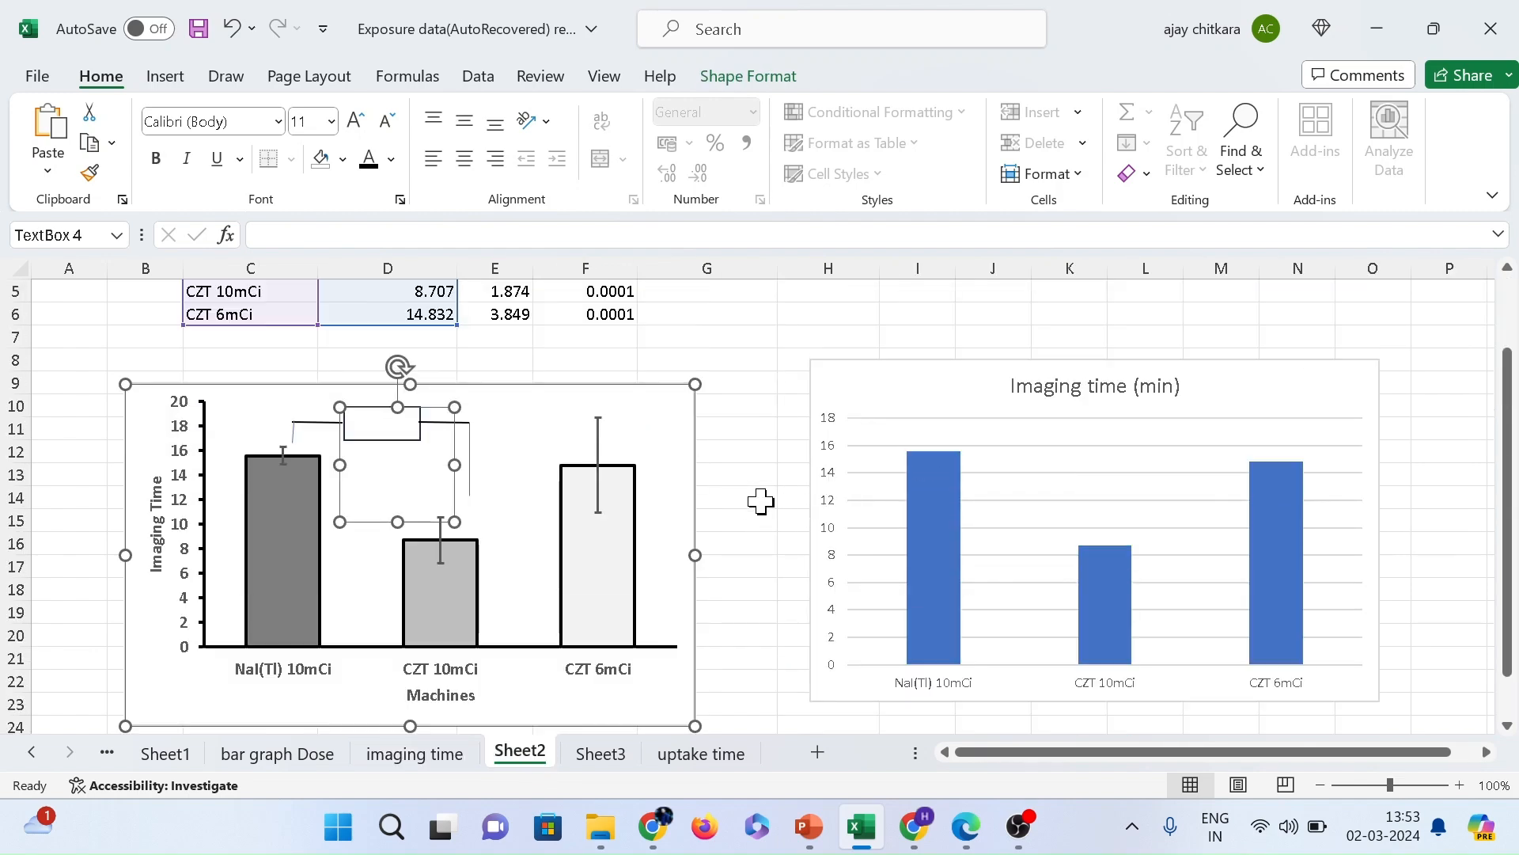